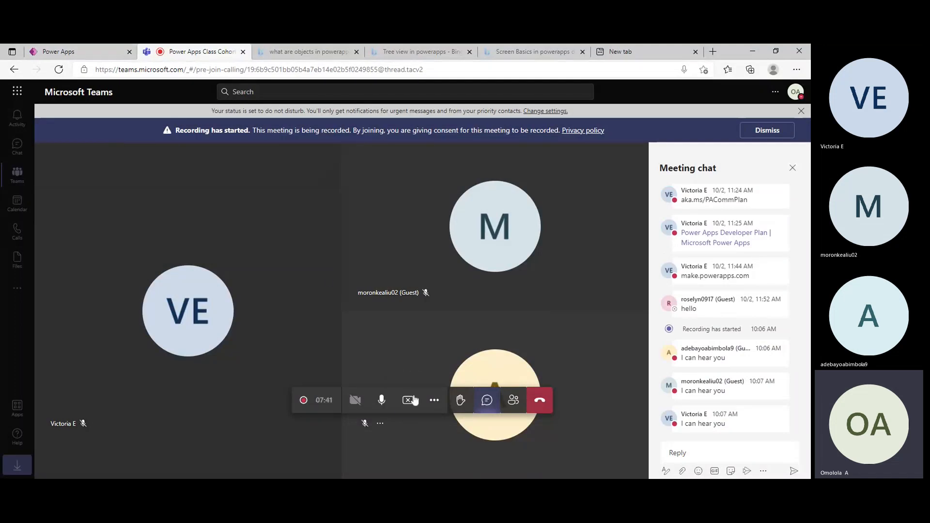
- Switch to Power Apps and save the canvas app to the cloud under the name techstlyler
left_click(83, 53)
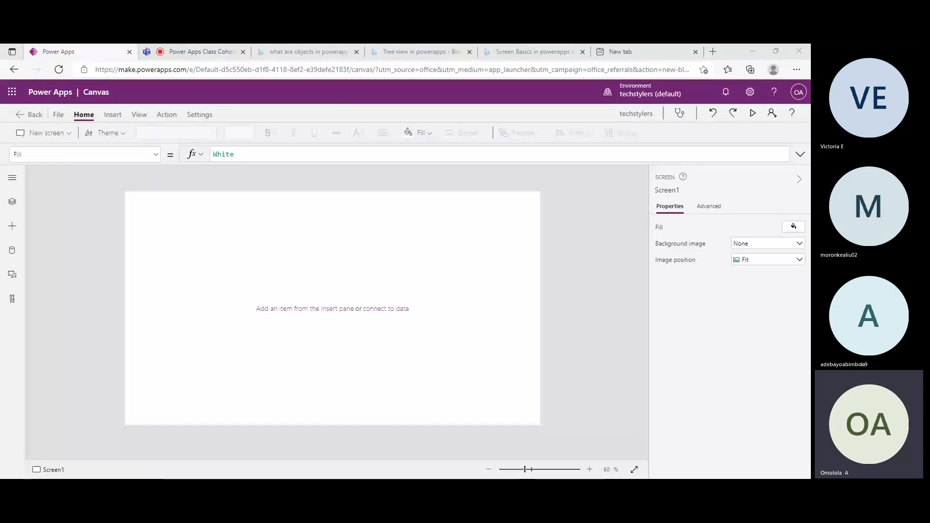
left_click(56, 117)
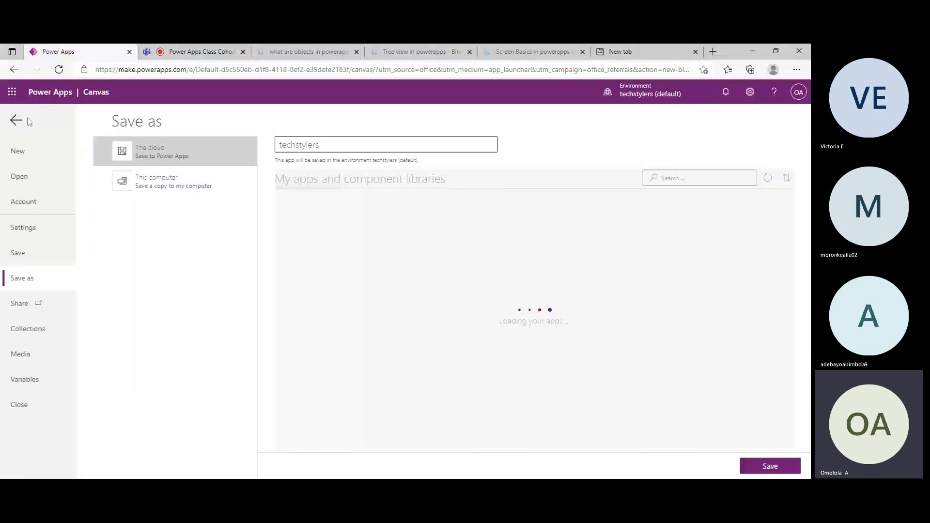
left_click(28, 120)
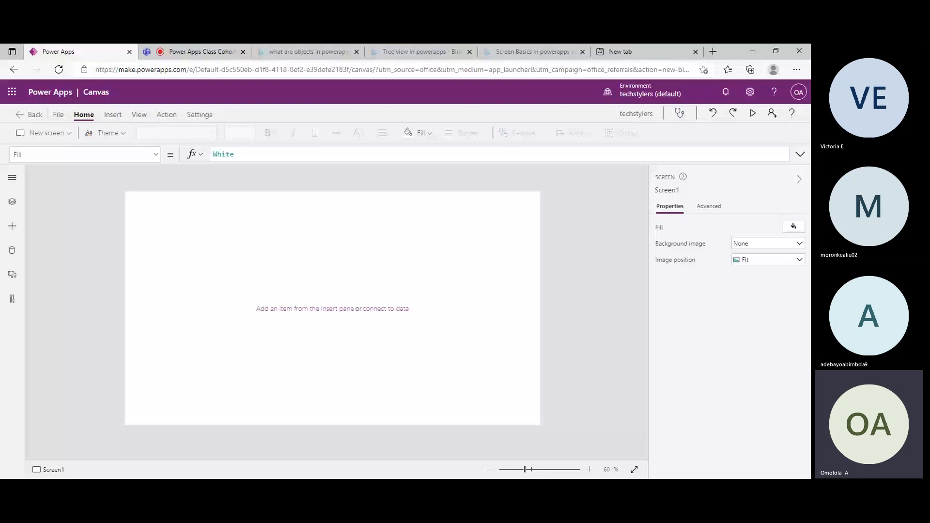
left_click(58, 115)
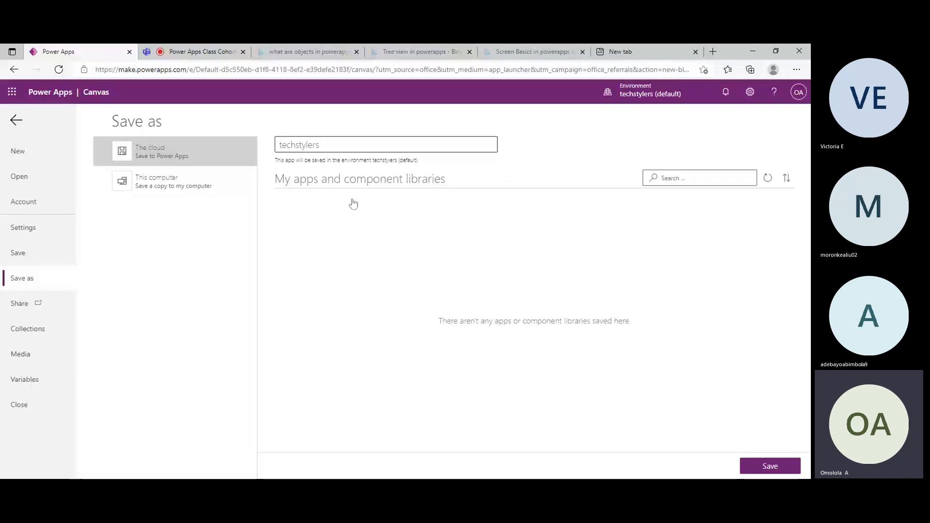
key("BackSpace")
type("tech")
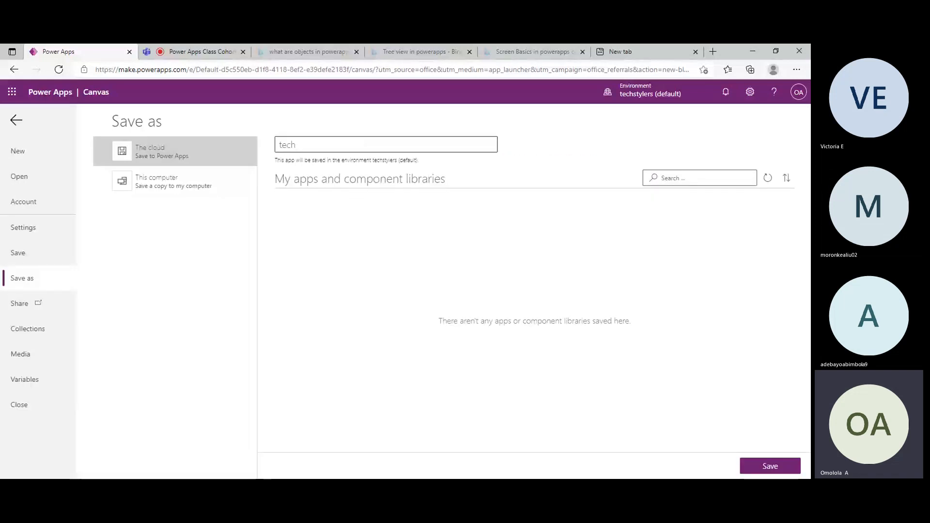
type("styler")
key("Return")
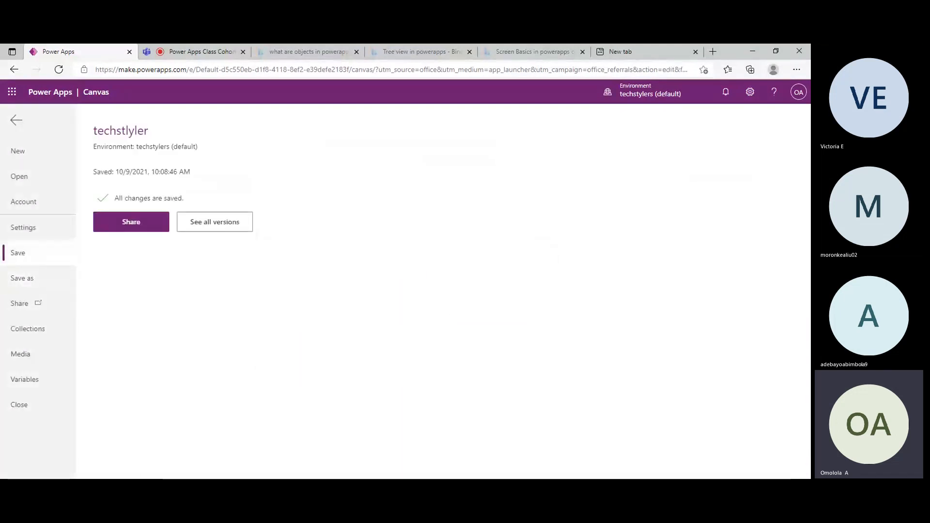
left_click(16, 120)
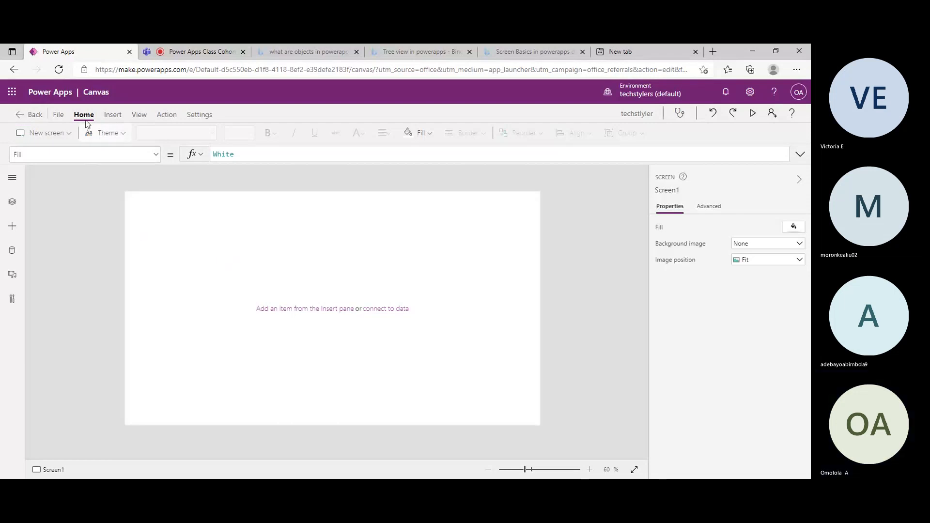
- Add a new blank screen to the app and insert a text label on it
left_click(14, 179)
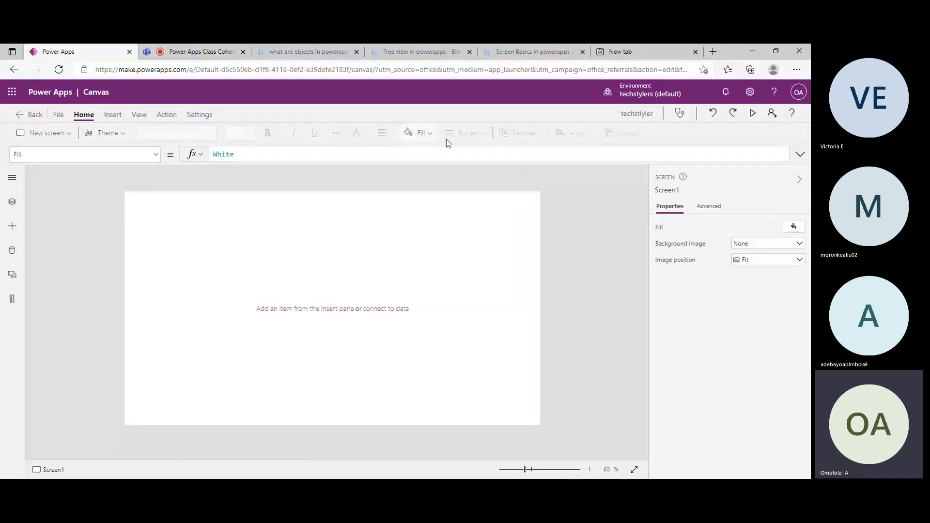
left_click(113, 115)
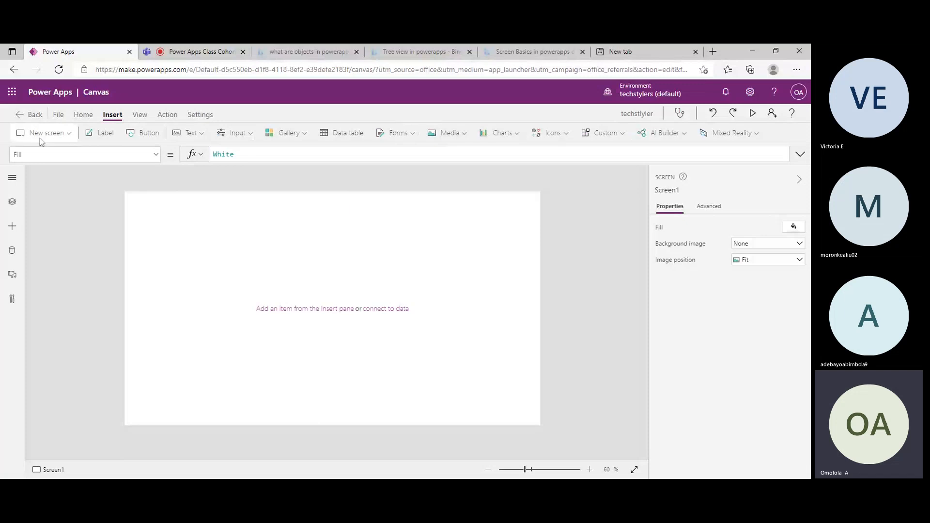
left_click(69, 136)
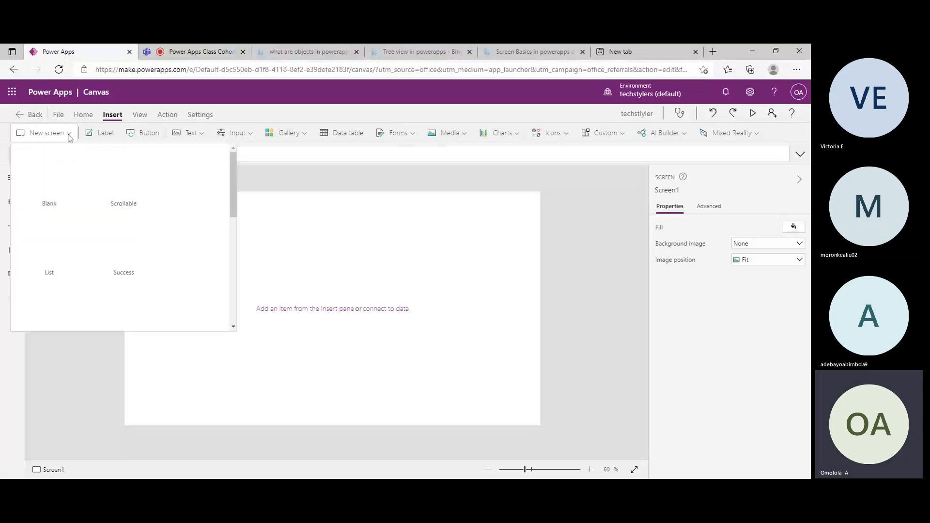
left_click(53, 185)
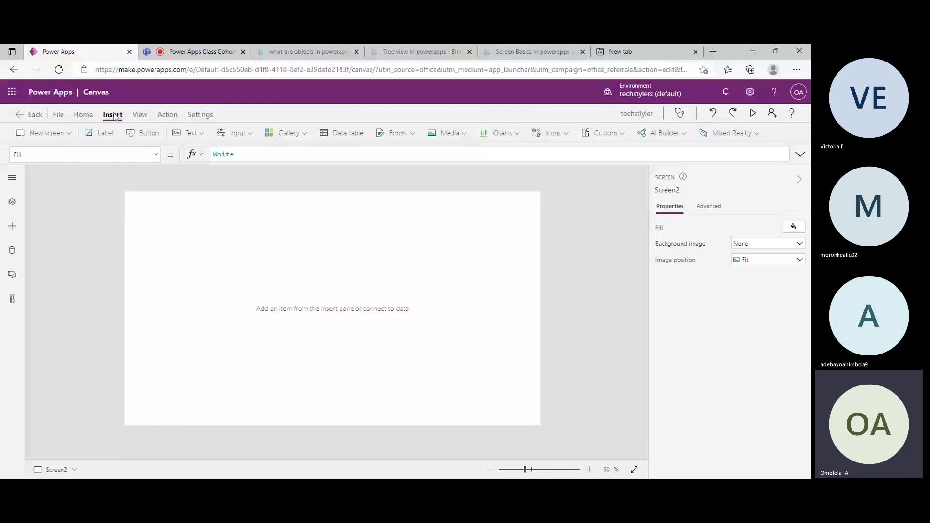
left_click(101, 138)
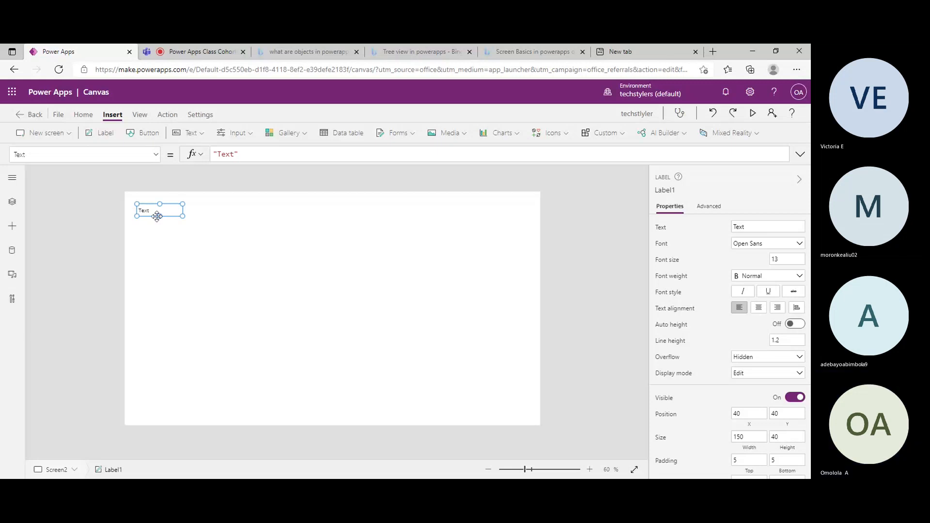
- Set the label's Text property to "Techstylers canvas App Demo"
left_click(158, 157)
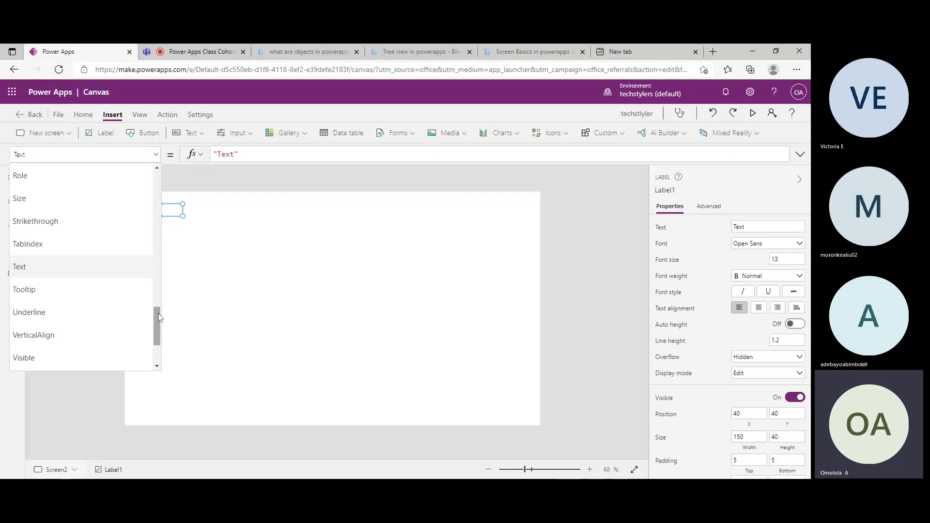
mouse_move(159, 317)
left_mouse_down()
mouse_move(154, 197)
mouse_move(158, 371)
mouse_move(157, 311)
mouse_move(157, 332)
left_mouse_up()
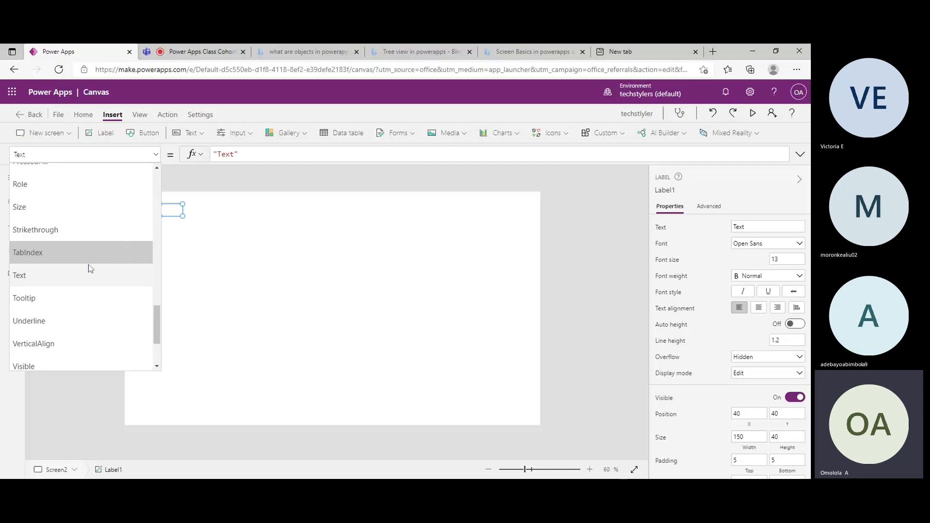
left_click(74, 275)
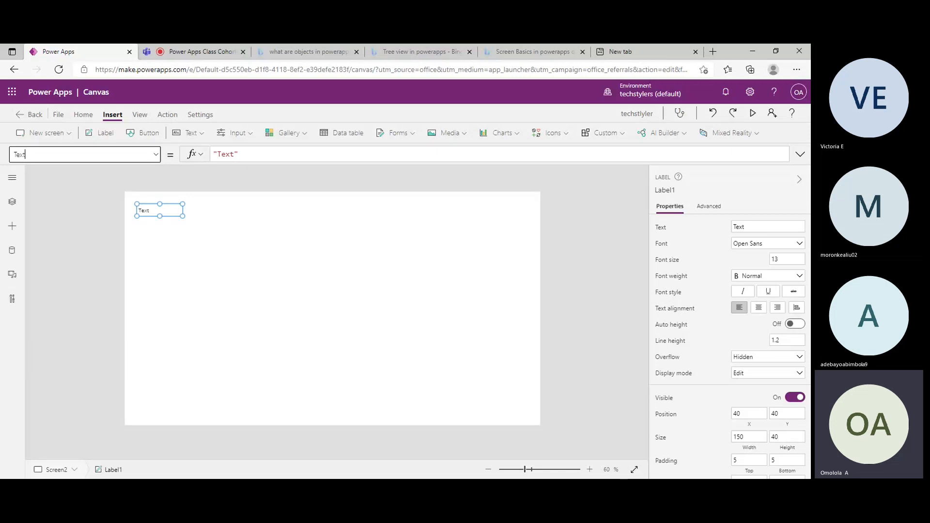
left_click(235, 154)
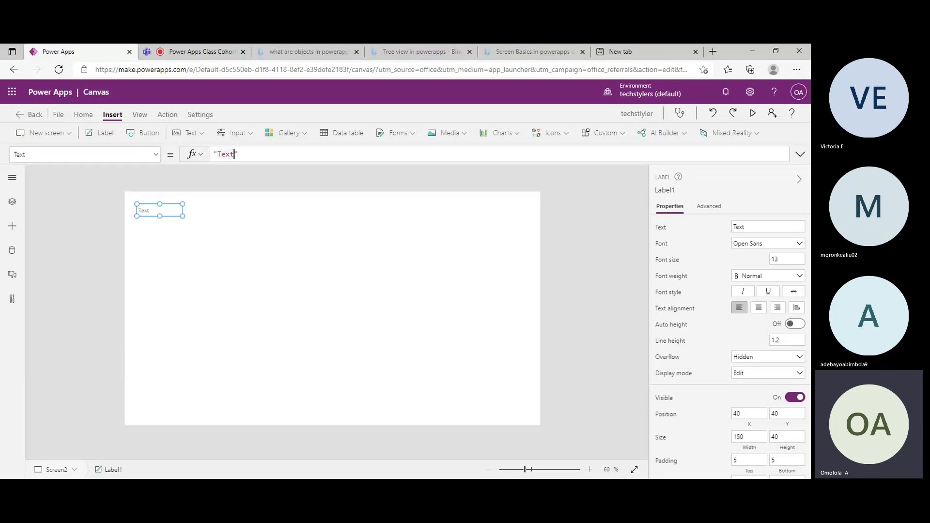
key("BackSpace")
key("BackSpace")
key("BackSpace")
key("BackSpace")
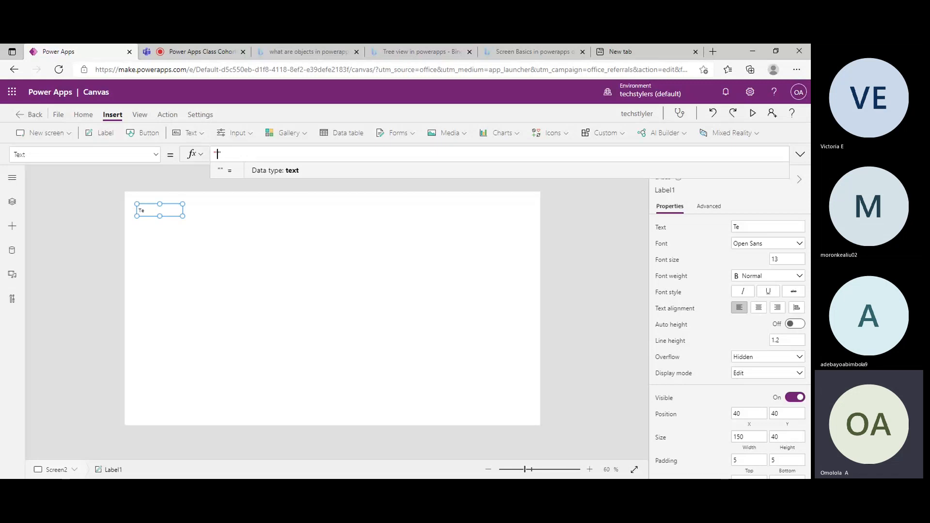
type("Techstylers ")
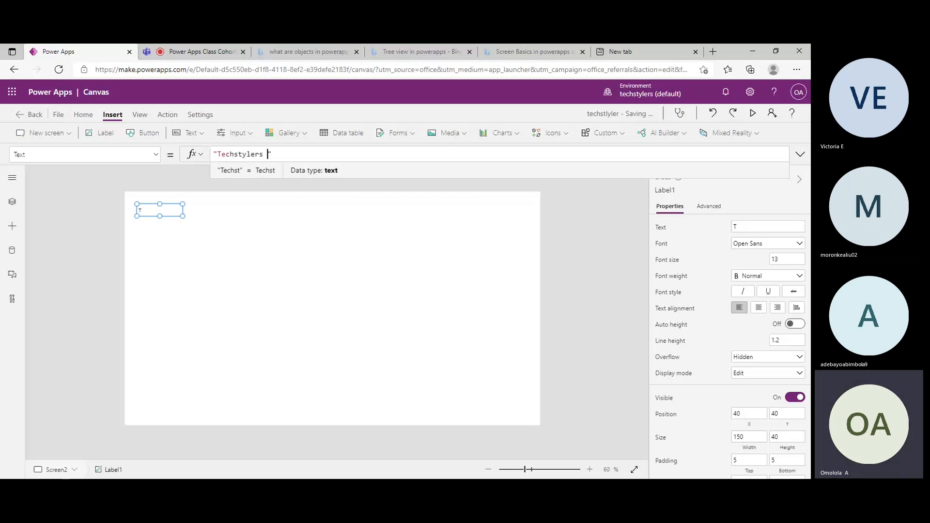
type("canvas")
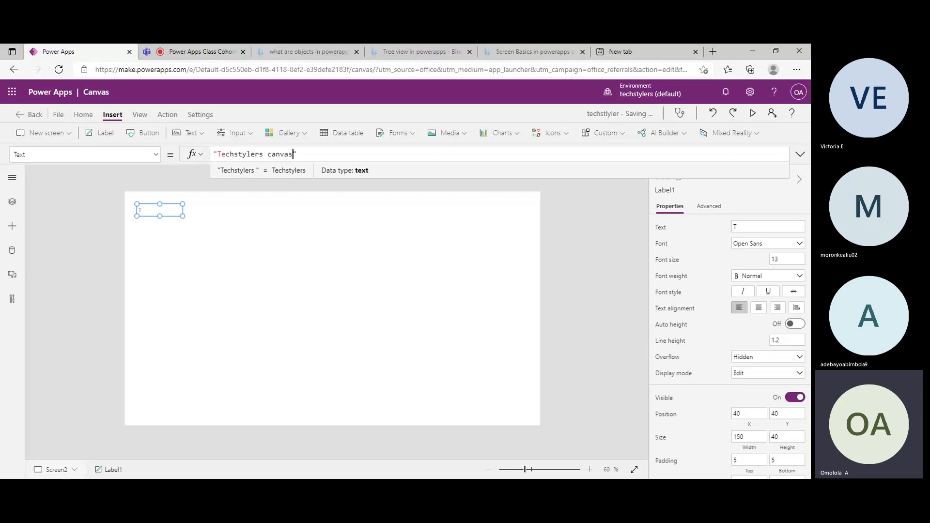
type(" Applica")
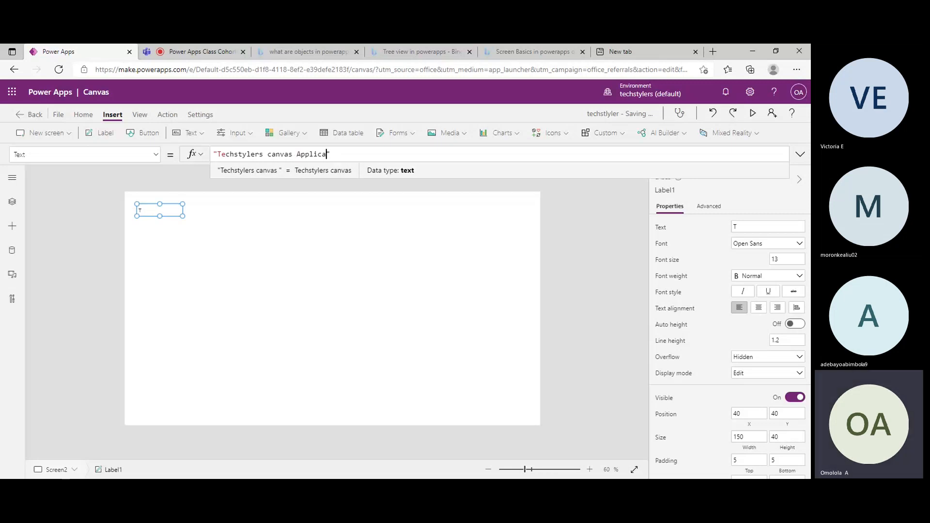
key("BackSpace")
key("BackSpace")
key("BackSpace")
key("BackSpace")
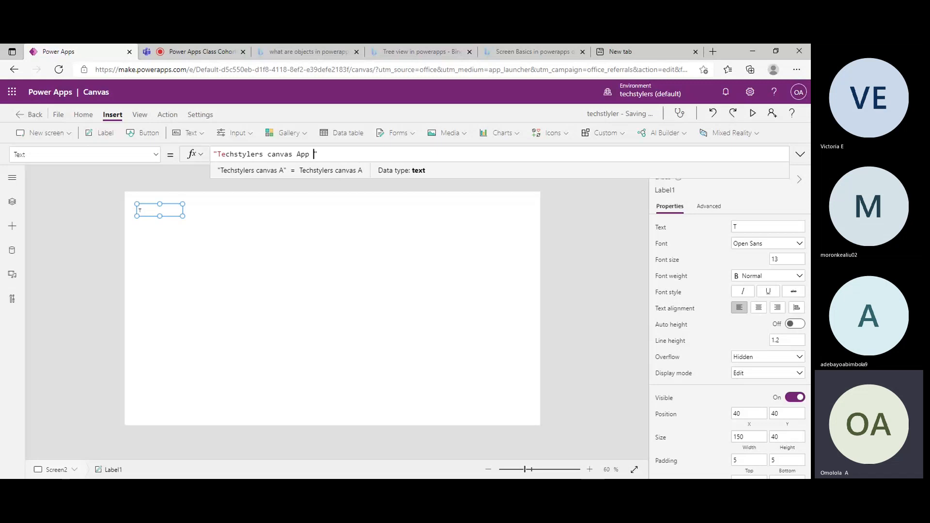
type("Demo")
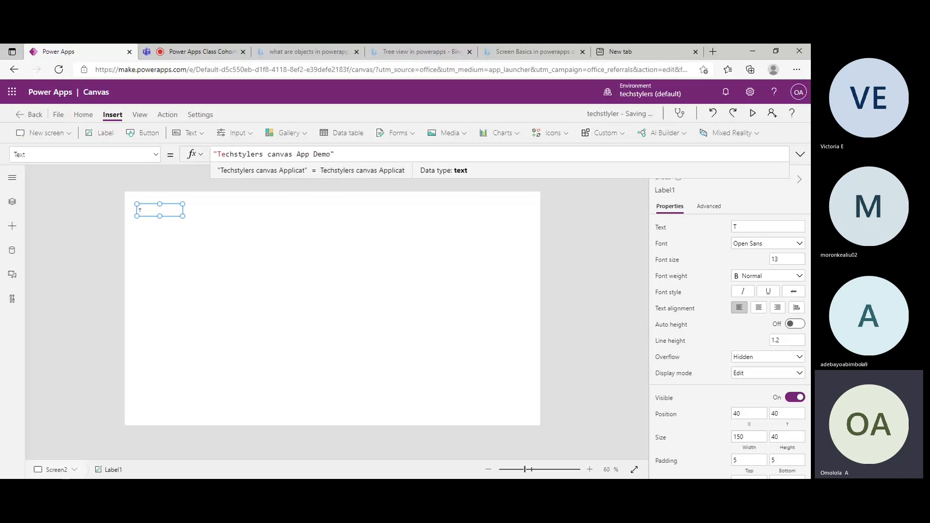
left_click(139, 185)
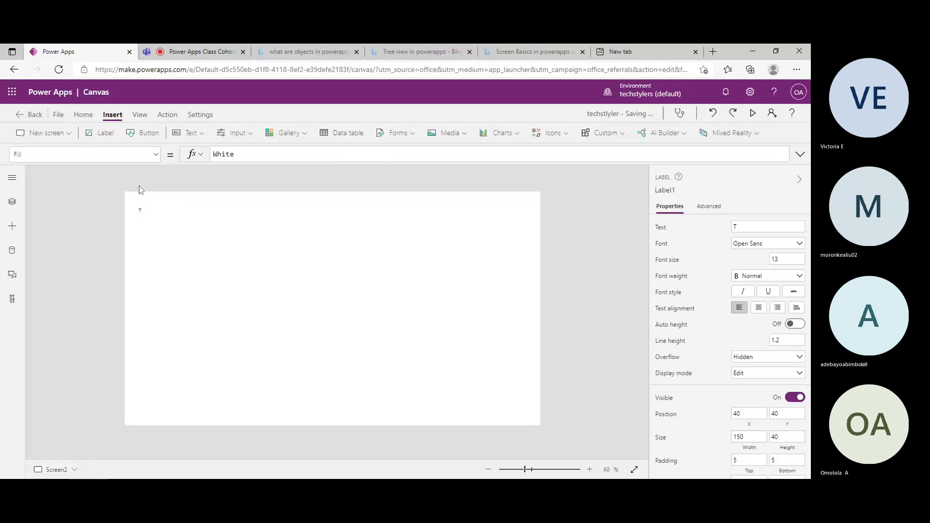
- Enlarge the label to about 963 wide and 80 high
left_click(168, 210)
left_click_drag(184, 210, 431, 229)
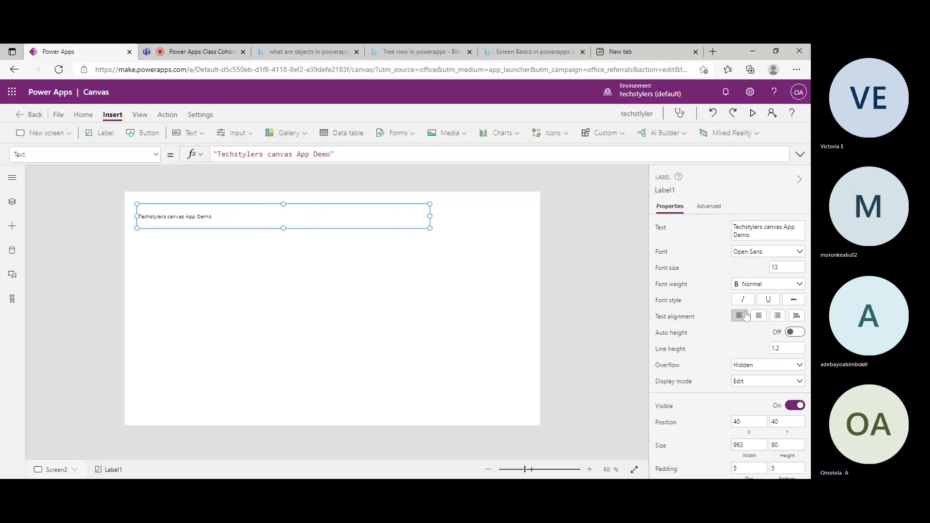
left_click(519, 257)
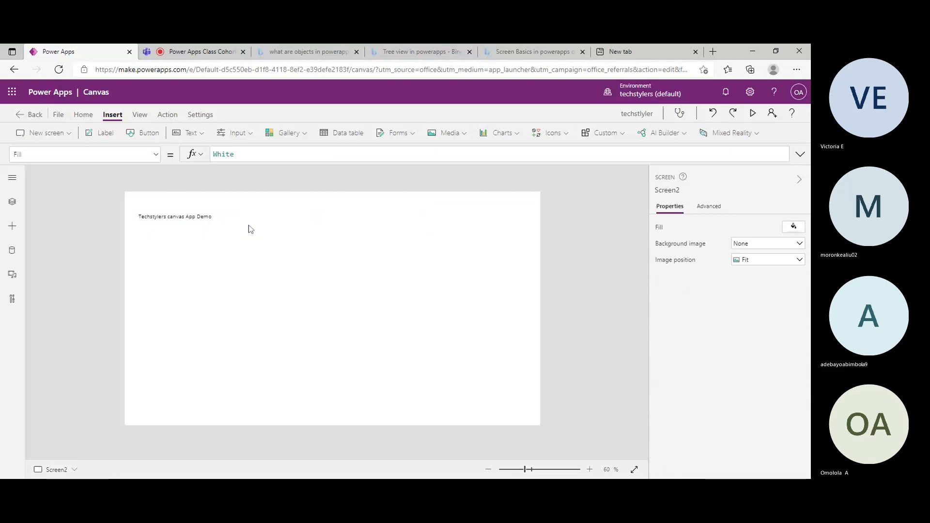
- Center the text within the "Techstylers canvas App Demo" label
left_click(188, 222)
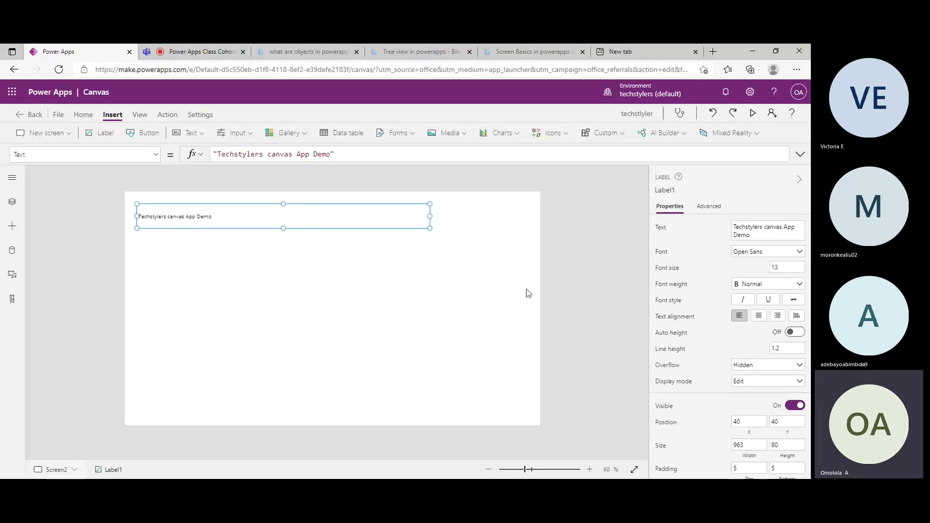
left_click(759, 318)
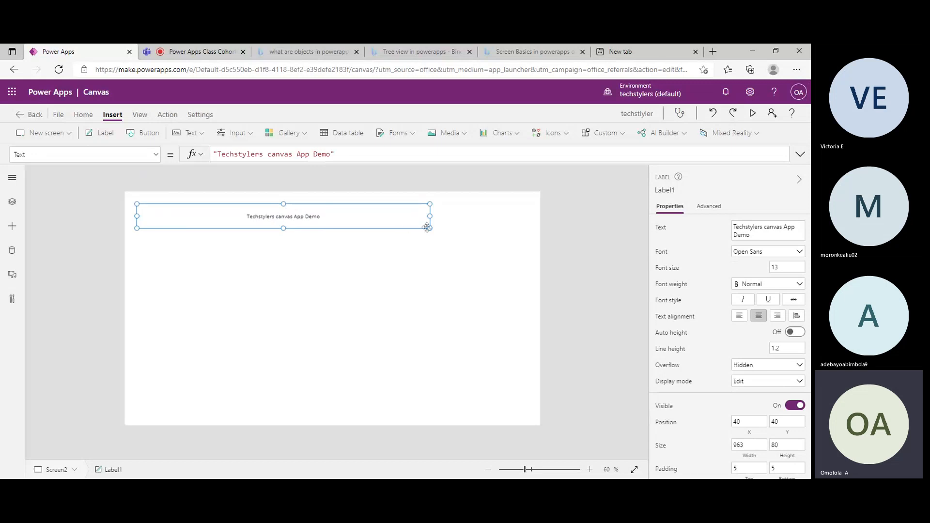
left_click(375, 272)
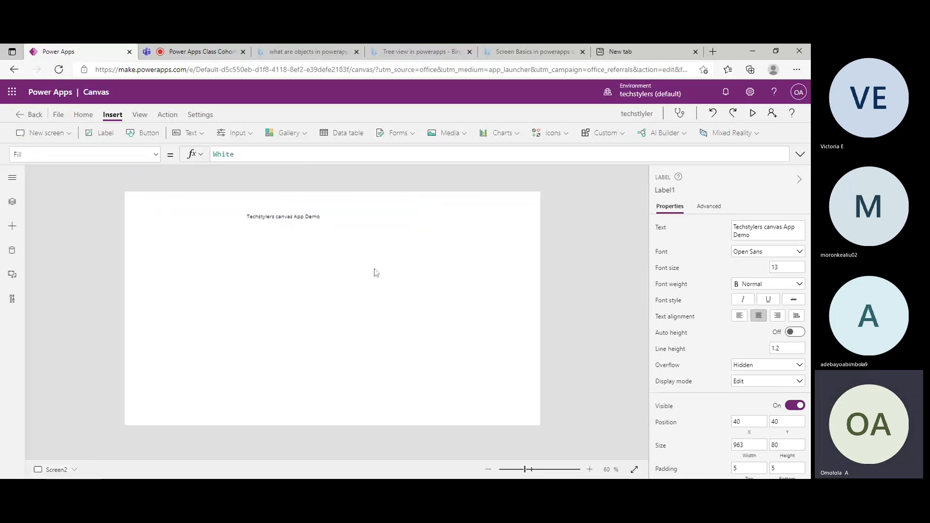
- Move and stretch the label into a header across the canvas top, at position 0, 0 and about 1362 by 92 in size
left_click(386, 222)
left_click_drag(430, 223, 542, 230)
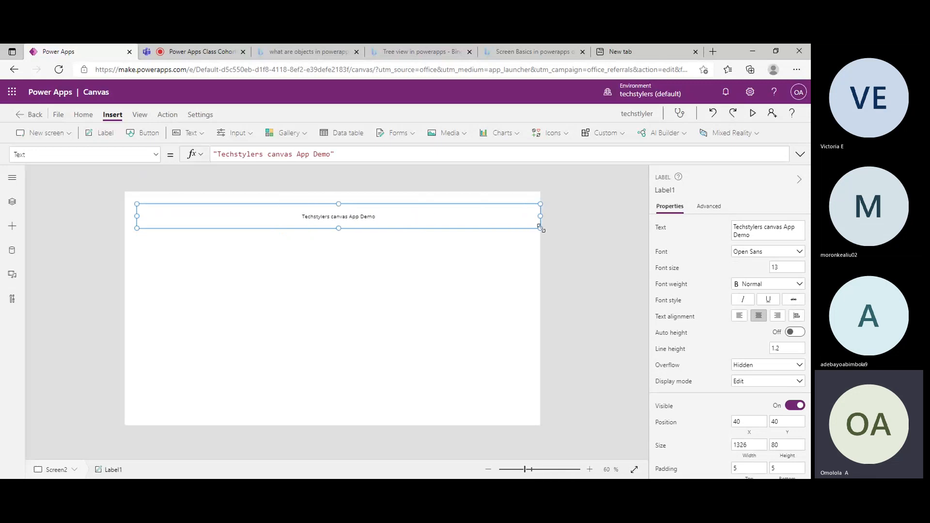
left_click_drag(353, 211, 353, 202)
left_click(121, 216)
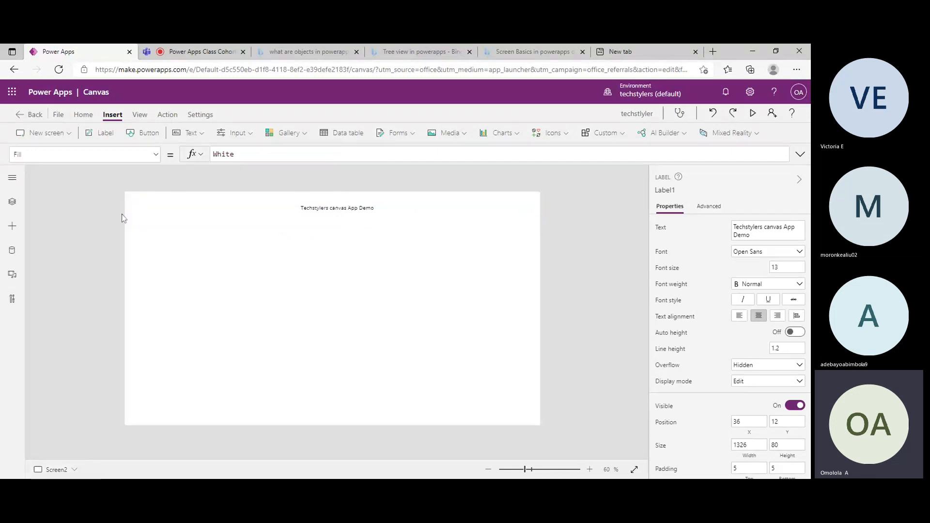
left_click(233, 218)
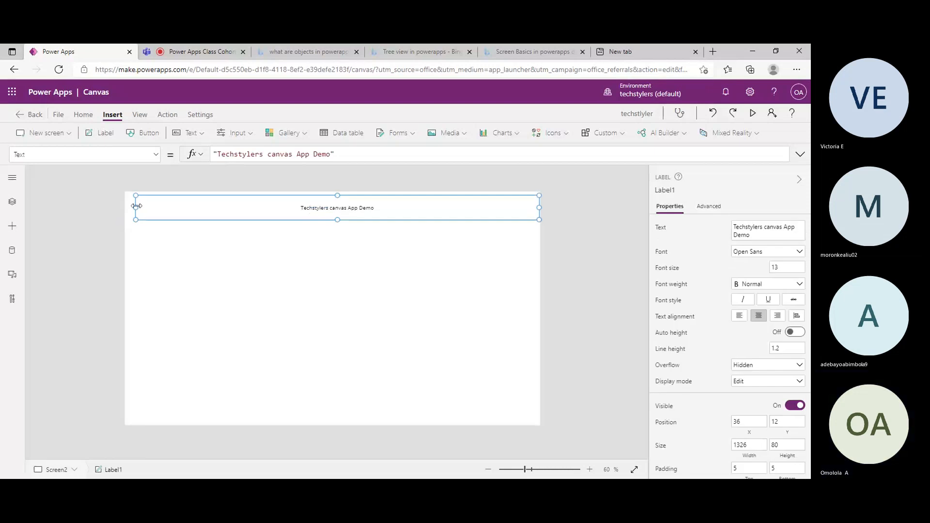
left_click_drag(137, 207, 125, 207)
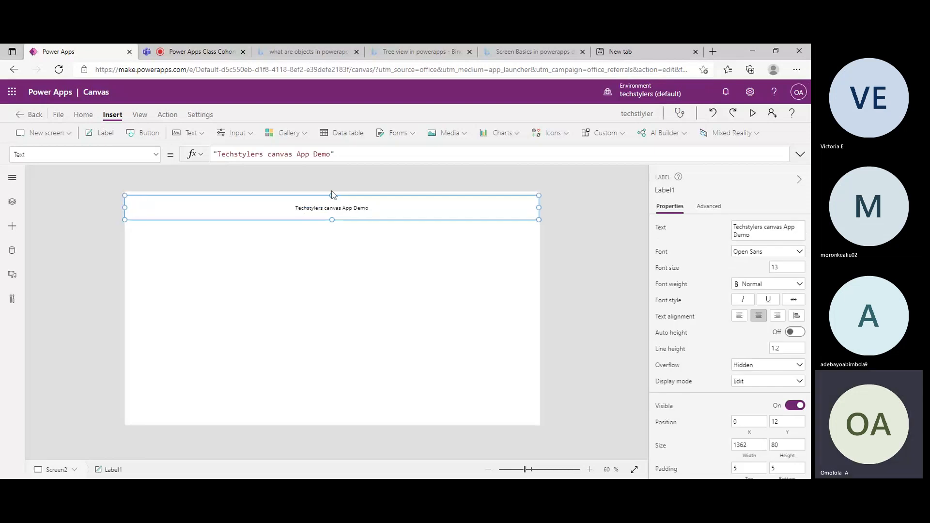
left_click_drag(334, 195, 333, 191)
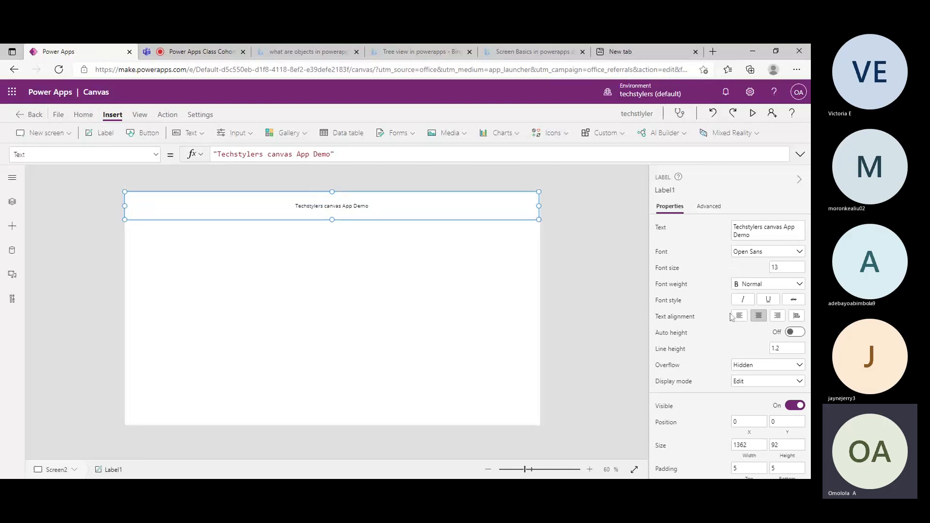
- Try right alignment on the header label's text and change it to justified
left_click(778, 318)
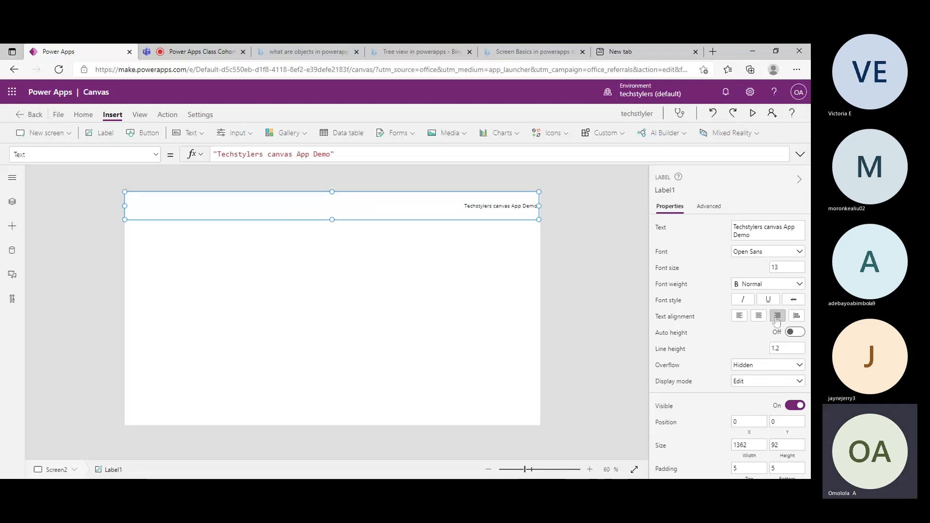
left_click(796, 316)
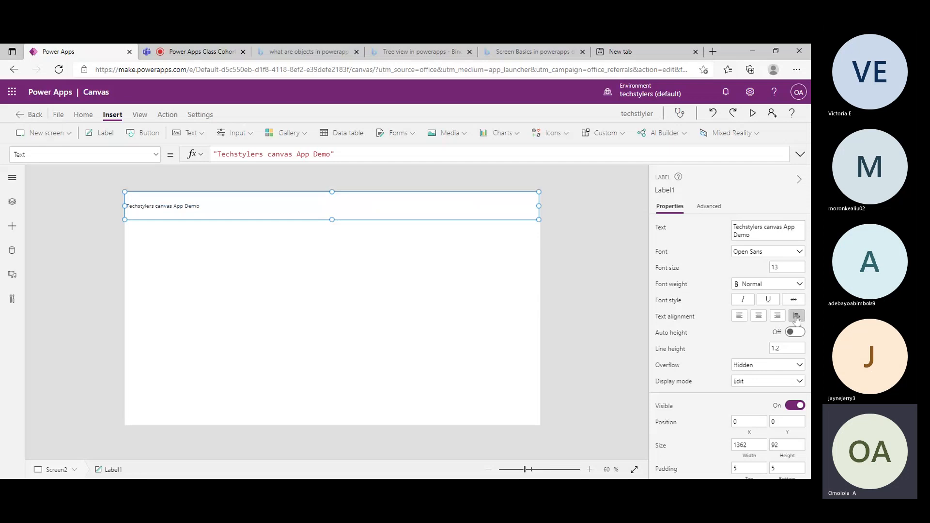
- Set the header label's text alignment back to centered
left_click(760, 316)
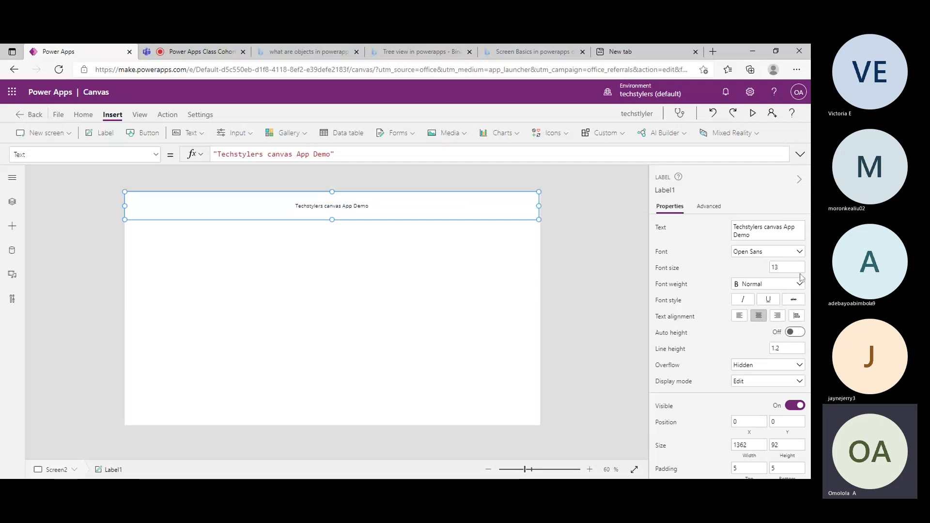
scroll(804, 383, "down", 1)
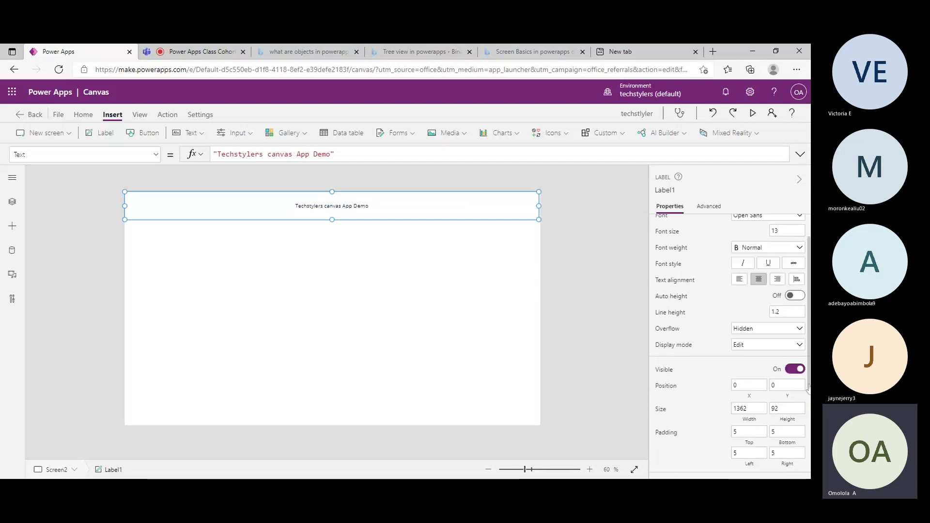
scroll(809, 386, "down", 1)
scroll(809, 387, "down", 1)
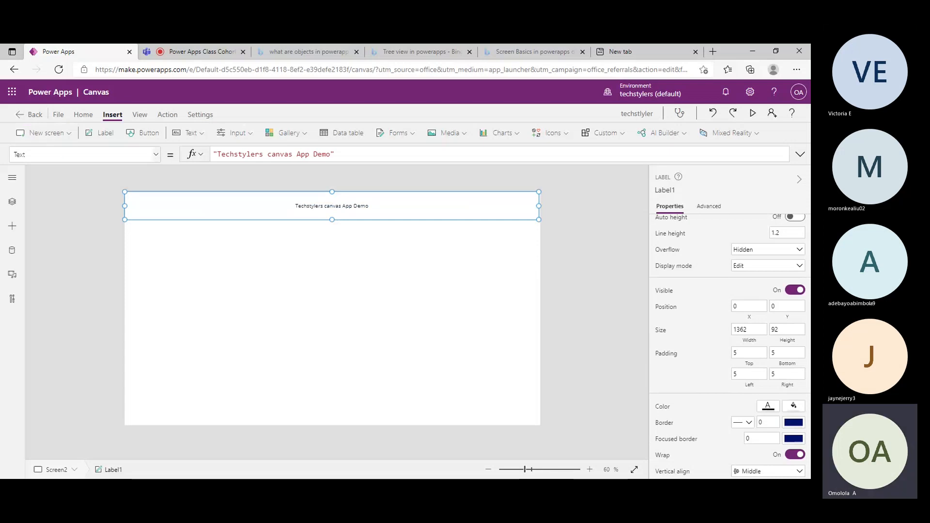
- Replace the header label's Fill property formula with the color Blue
left_click(155, 154)
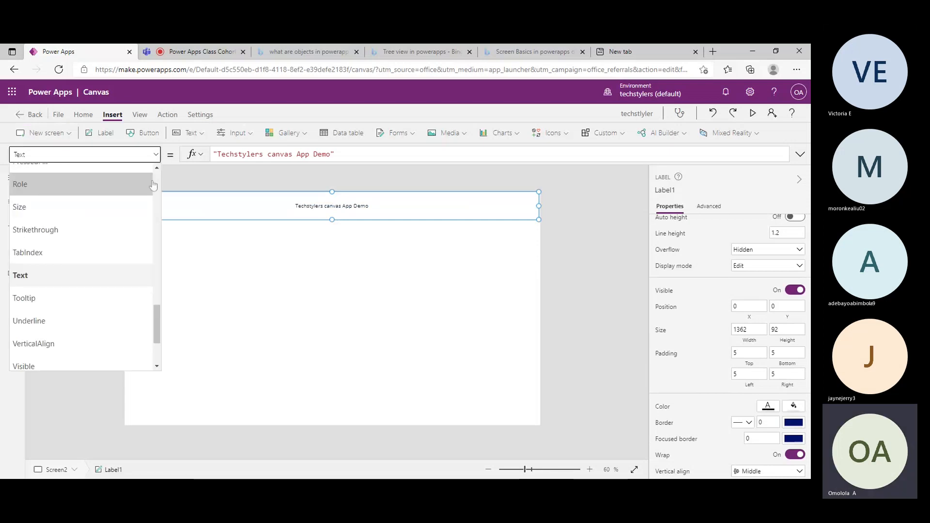
scroll(155, 325, "up", 5)
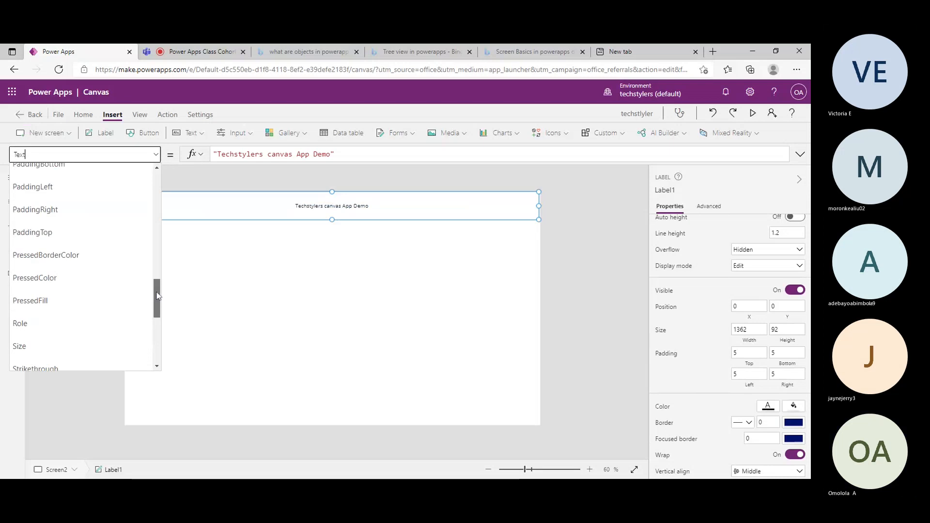
scroll(158, 325, "down", 4)
left_click_drag(158, 325, 167, 239)
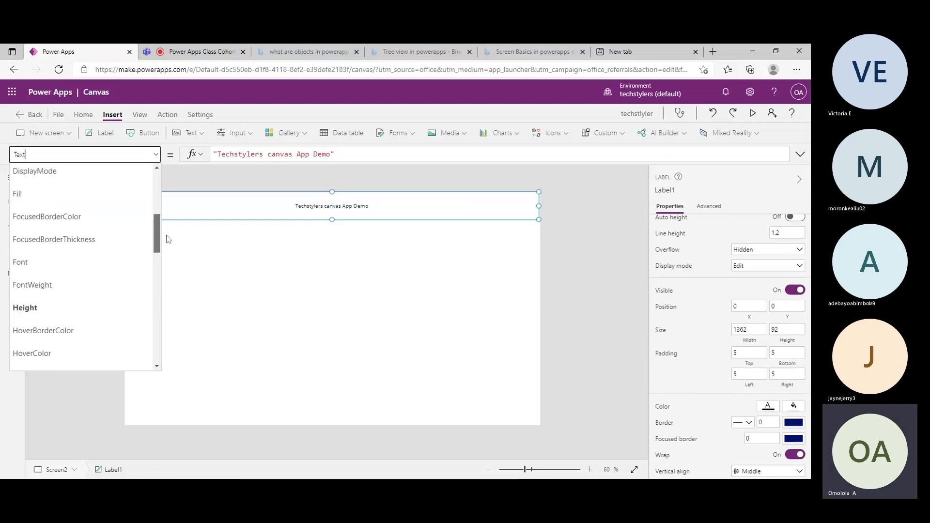
scroll(78, 251, "up", 1)
left_click(80, 252)
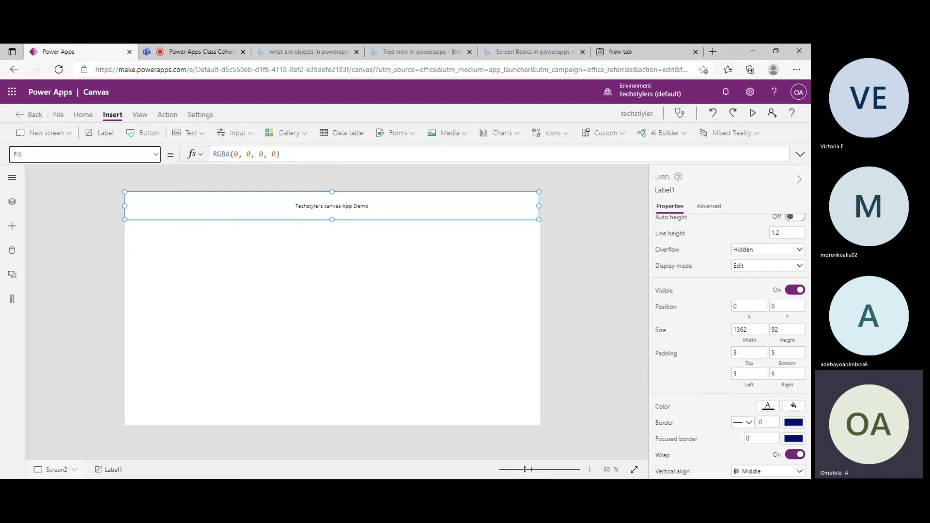
key("BackSpace")
key("BackSpace")
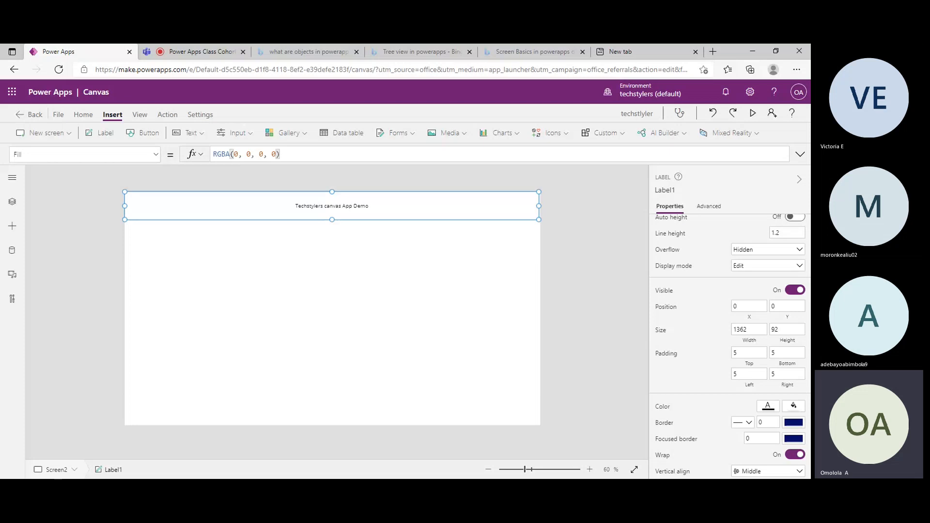
key("BackSpace")
key("BackSpace")
key("BackSpace")
key("BackSpace")
key("BackSpace")
key("BackSpace")
key("BackSpace")
key("BackSpace")
key("BackSpace")
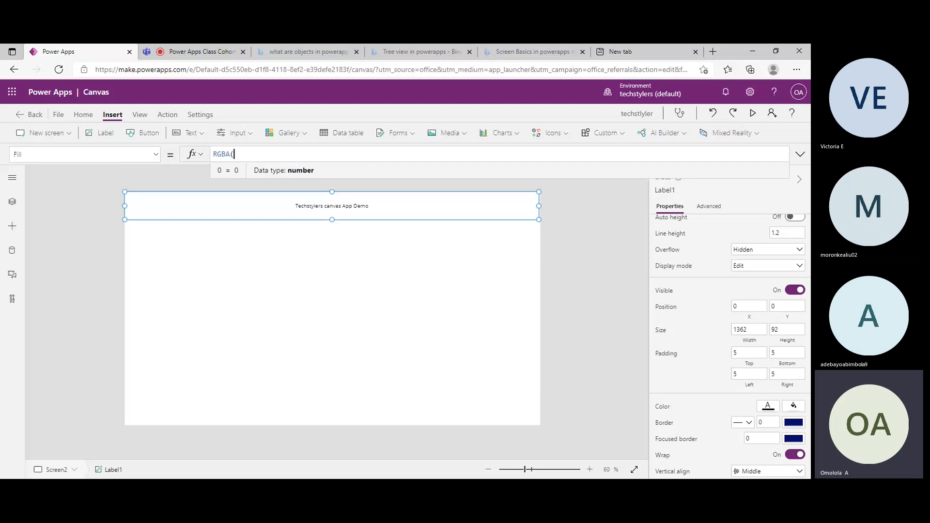
key("BackSpace")
key("BackSpace")
key("BackSpace")
key("BackSpace")
key("BackSpace")
type("B")
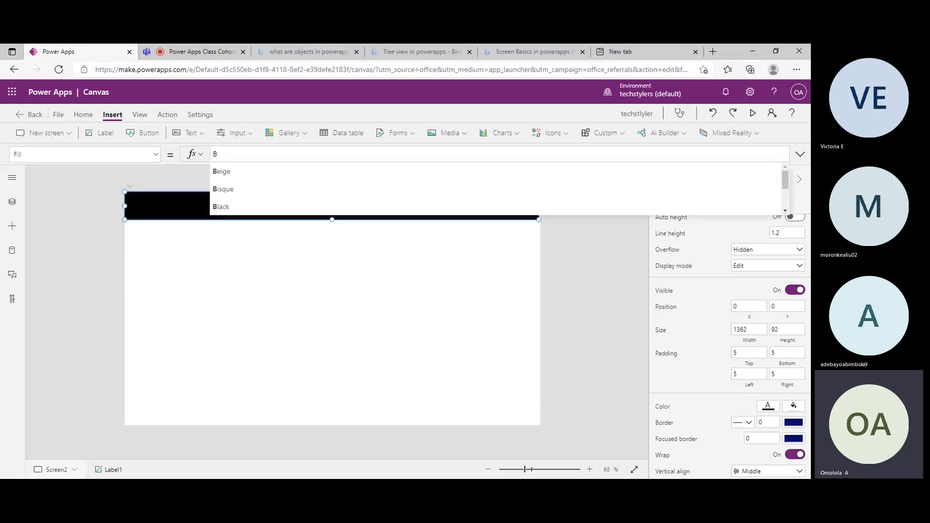
key("BackSpace")
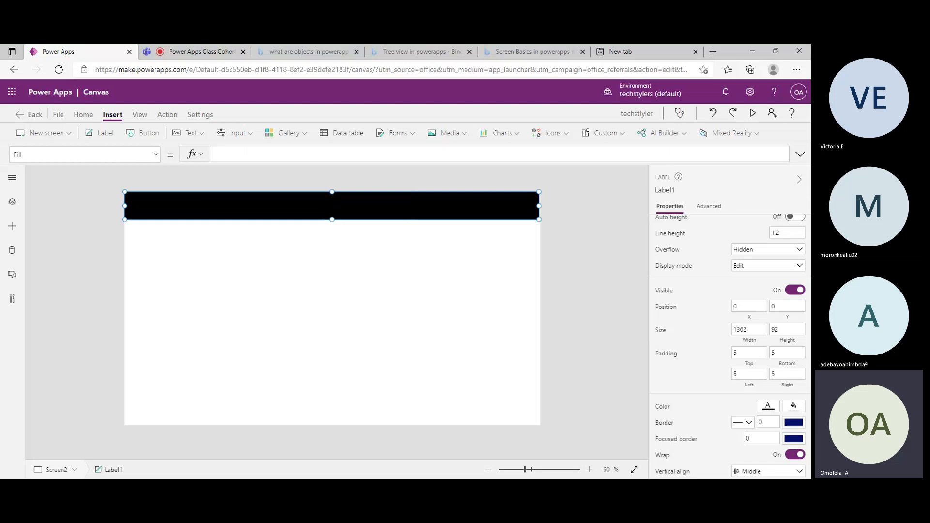
type("B1")
type("ue")
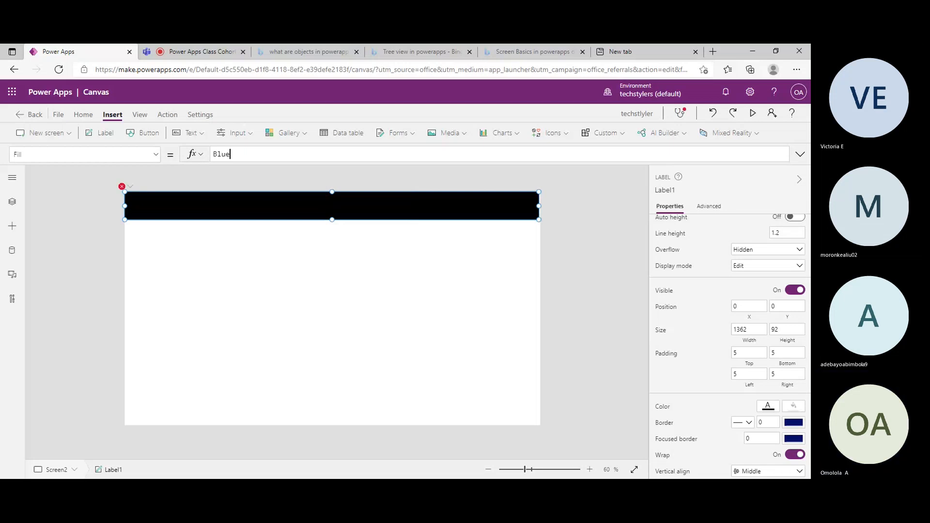
left_click(220, 172)
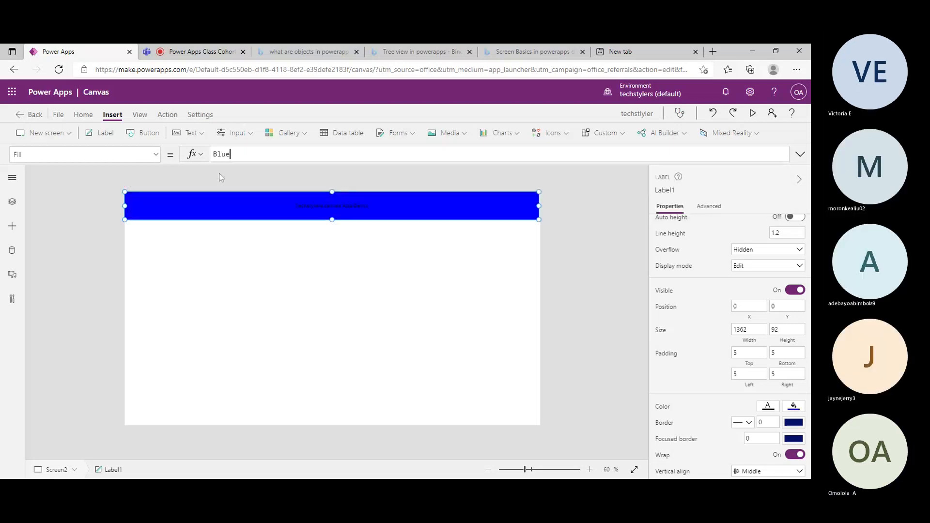
left_click(171, 182)
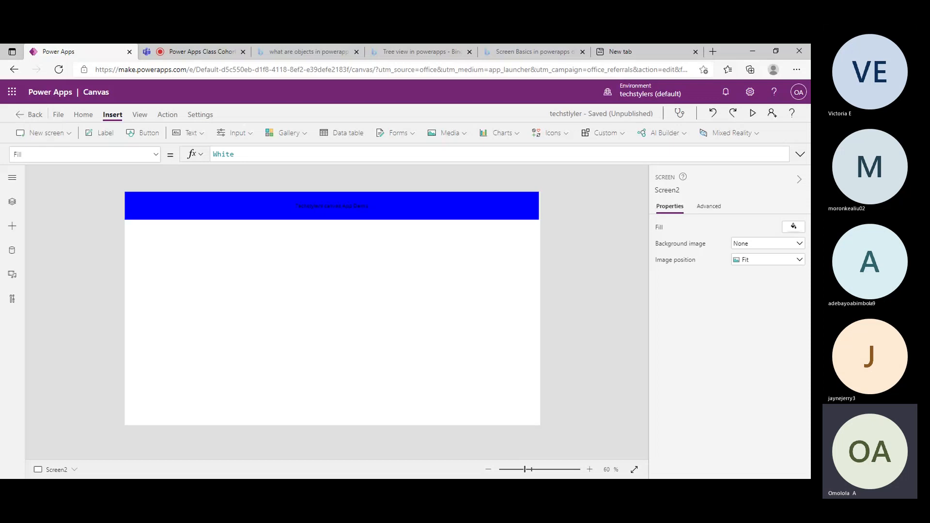
left_click(156, 154)
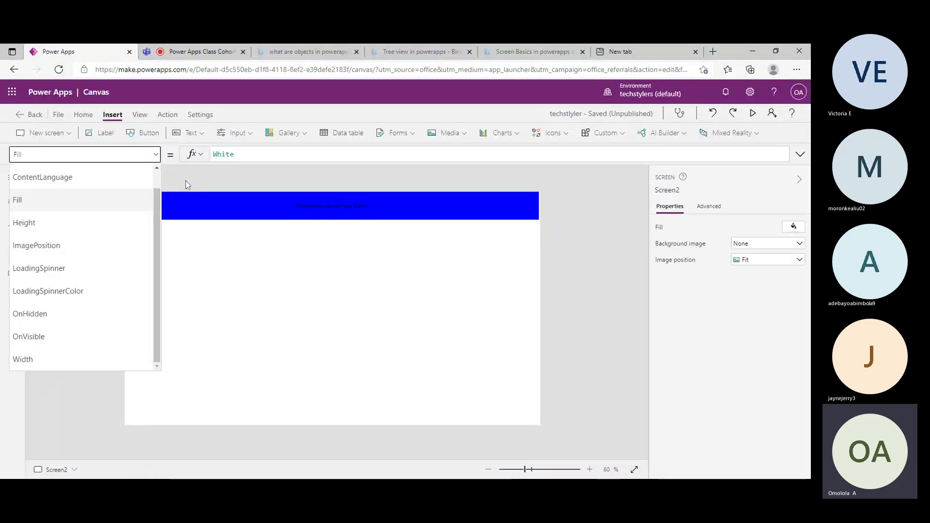
left_click(156, 155)
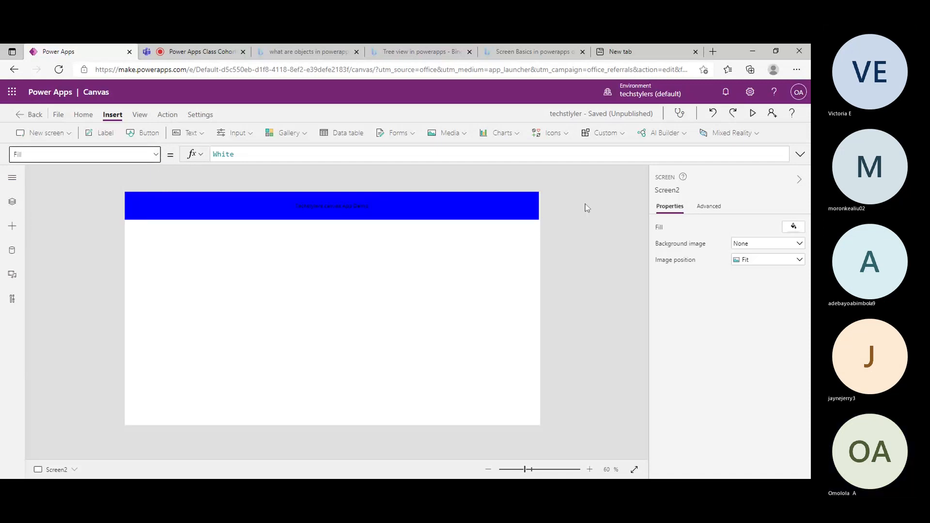
left_click(358, 224)
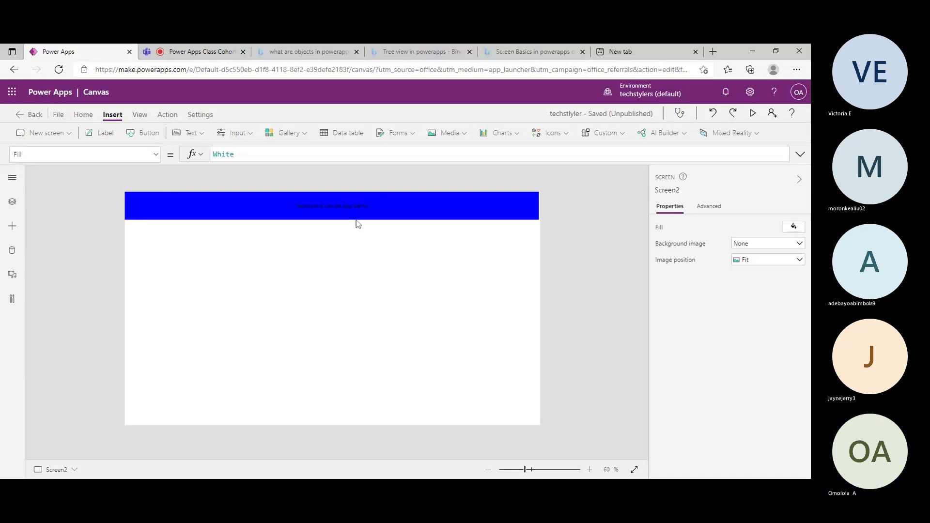
- Recolor the header label's fill from the theme colors, trying green and red before choosing dark red RGBA(151, 0, 0, 1)
left_click(190, 207)
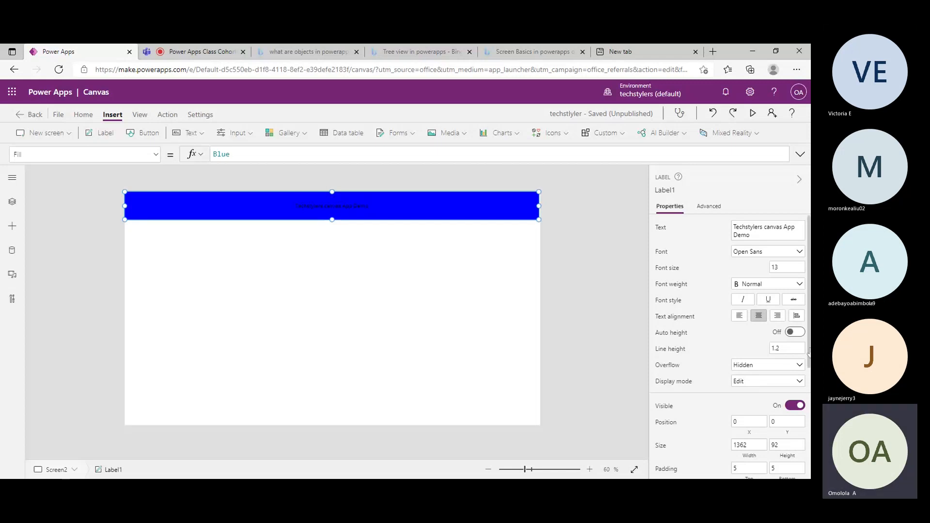
scroll(809, 356, "down", 4)
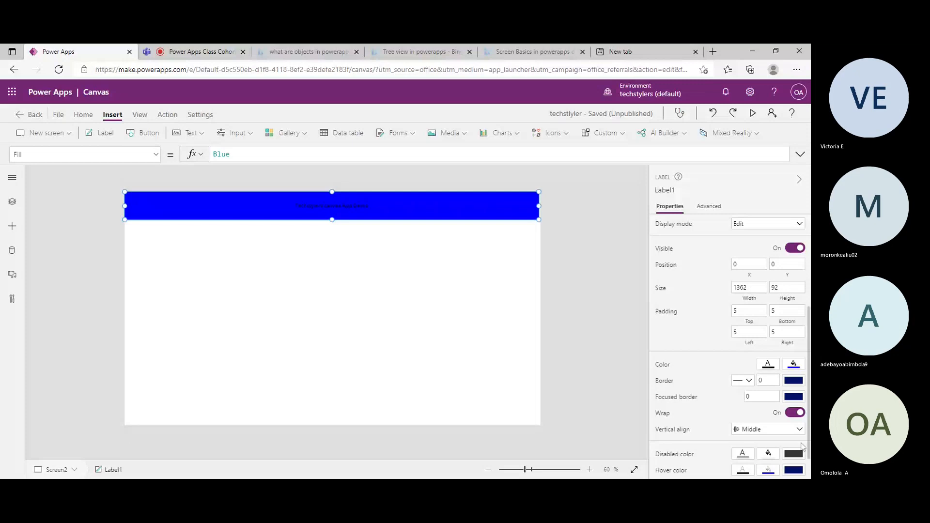
scroll(668, 428, "down", 1)
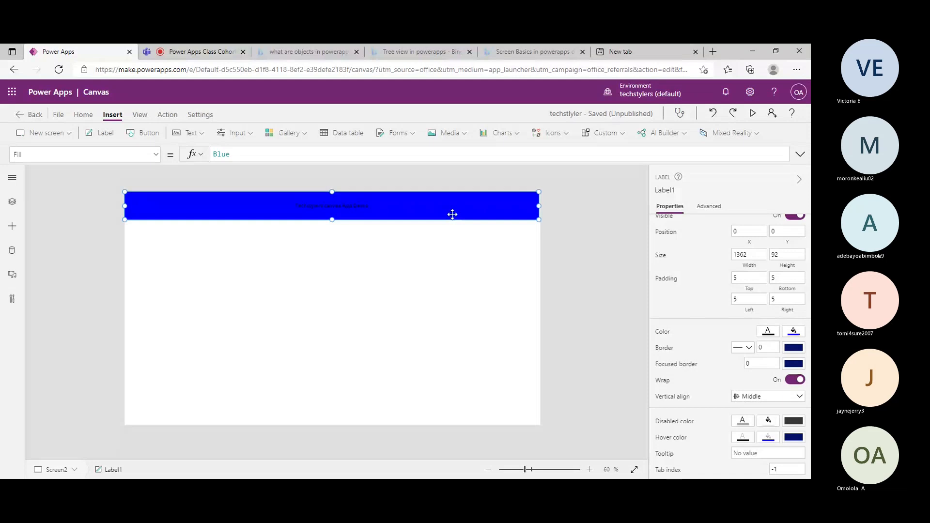
left_click(794, 334)
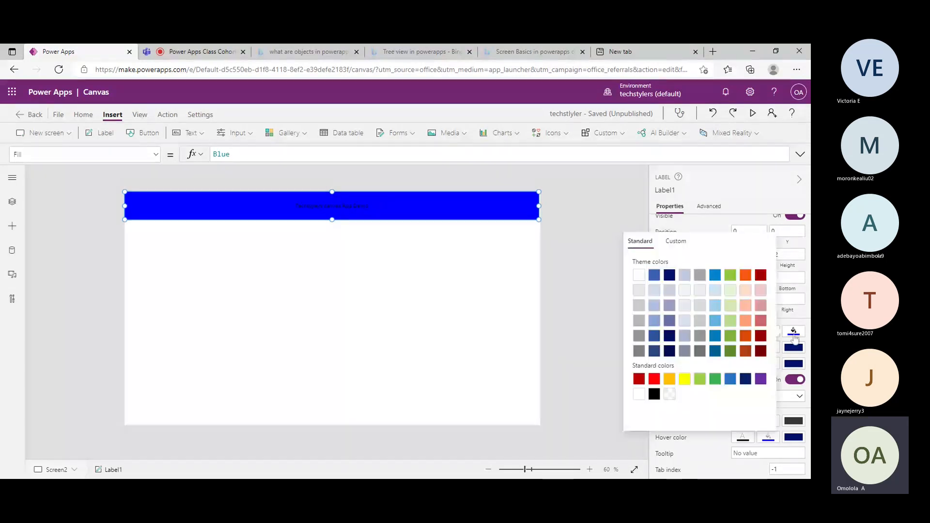
left_click(732, 277)
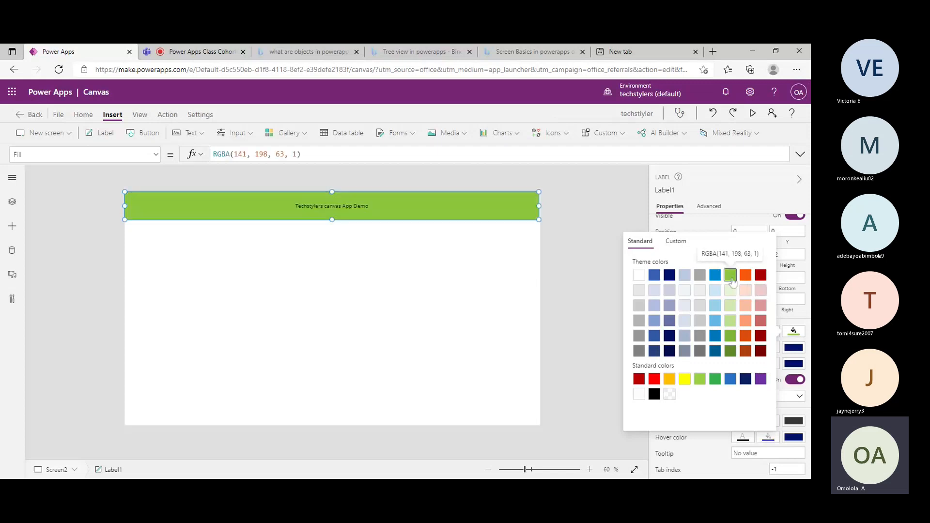
left_click(761, 276)
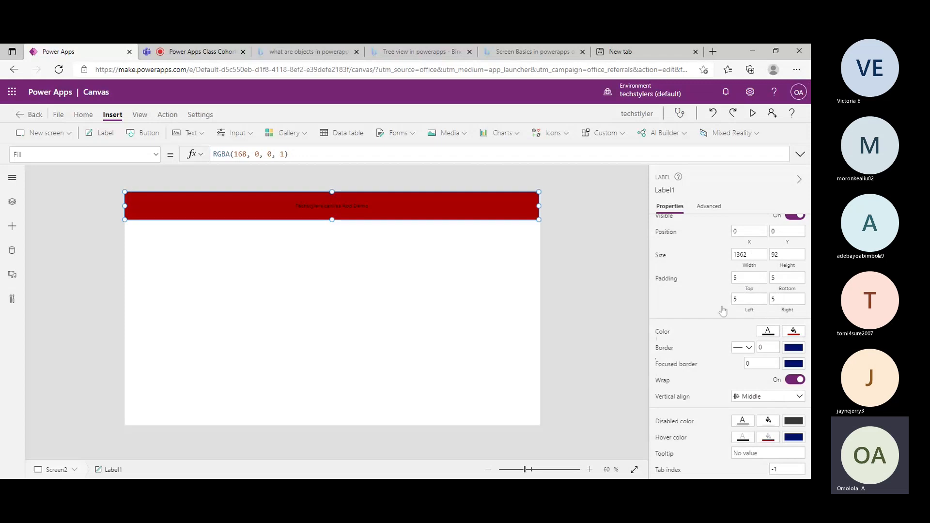
left_click(795, 333)
left_click(795, 334)
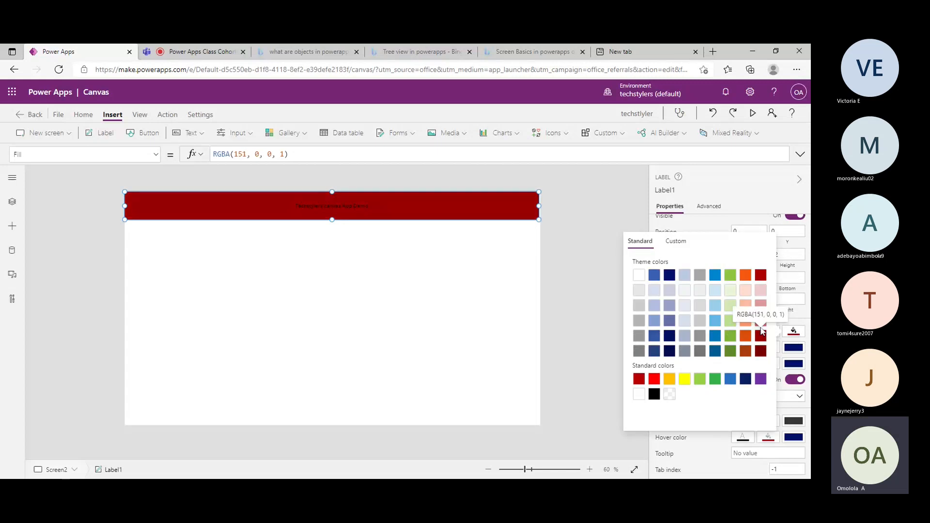
left_click(157, 160)
scroll(93, 266, "down", 1)
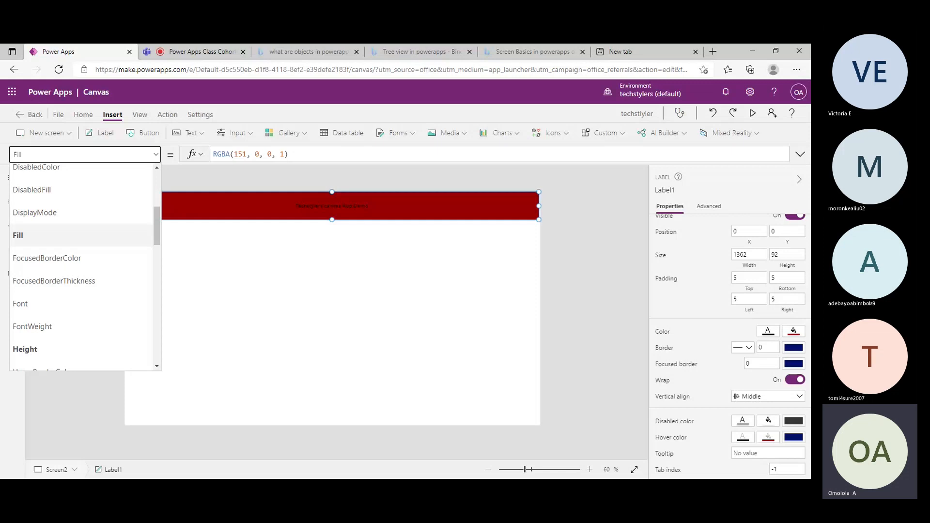
key("Escape")
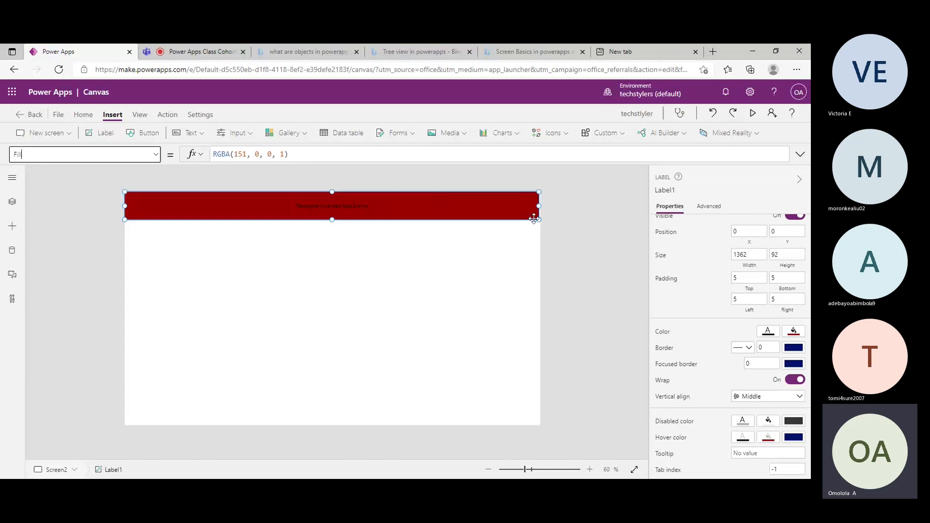
- Stretch the header label to the full canvas width of 1366 and set its height to 126
left_click_drag(539, 207, 573, 227)
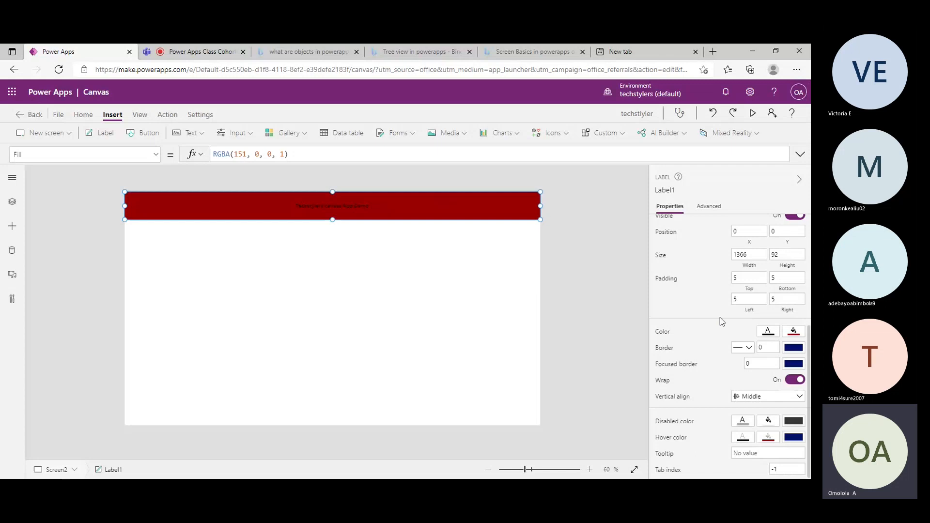
left_click(784, 258)
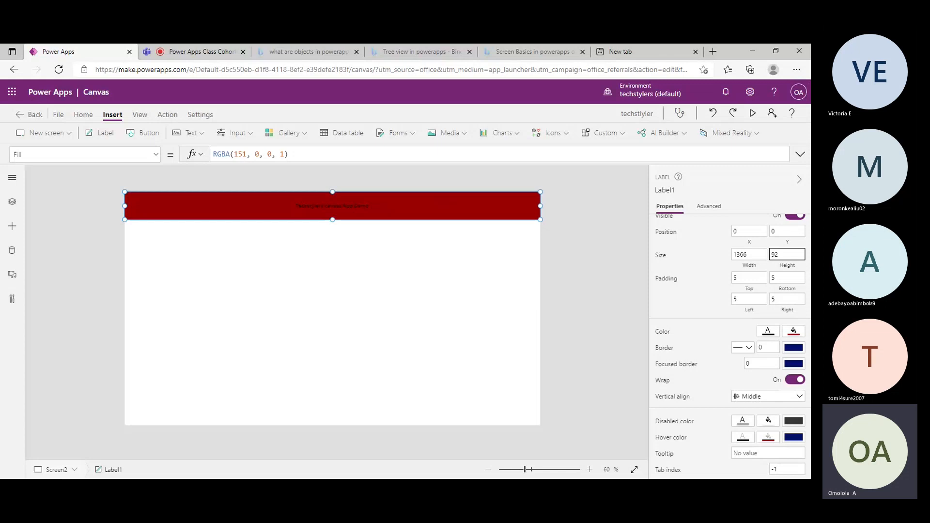
key("BackSpace")
key("BackSpace")
type("126")
left_click(596, 185)
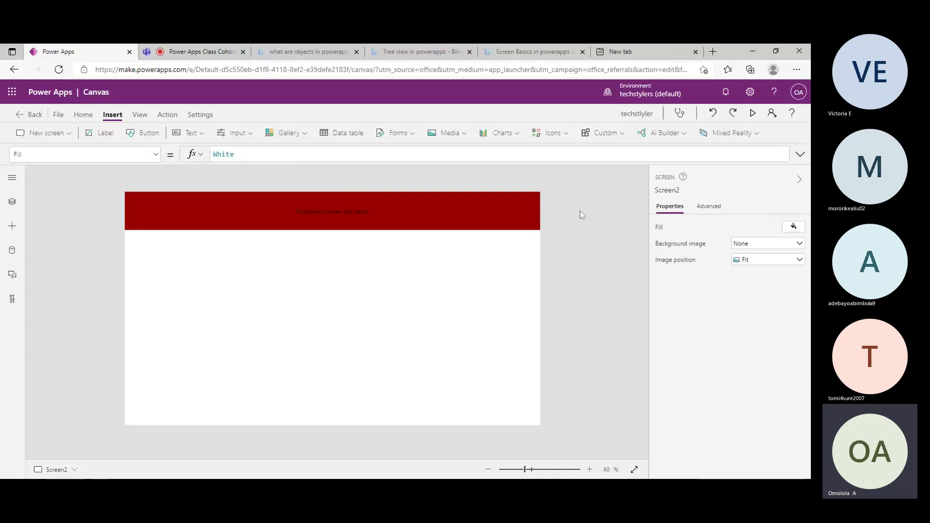
- Give the header label a solid border with a thickness of 6
left_click(411, 202)
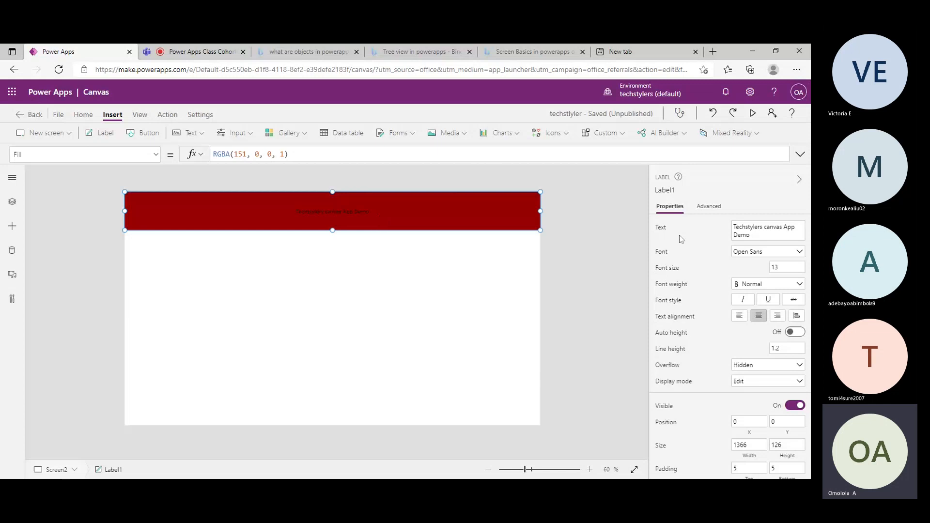
scroll(679, 297, "down", 3)
scroll(679, 299, "down", 1)
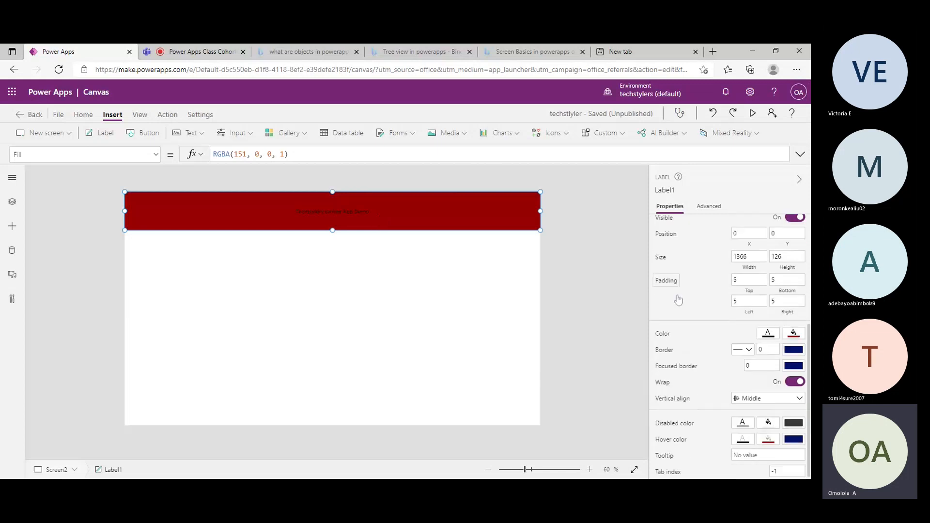
scroll(681, 310, "down", 1)
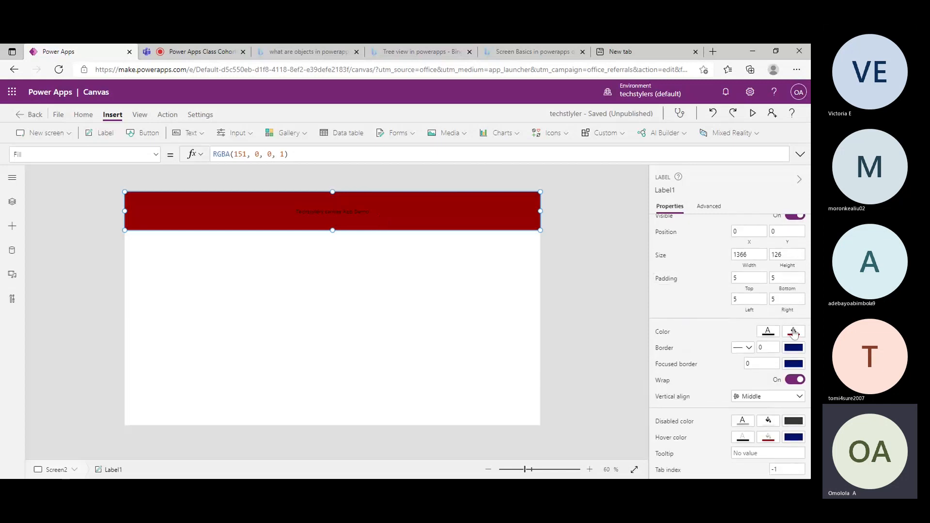
left_click(748, 348)
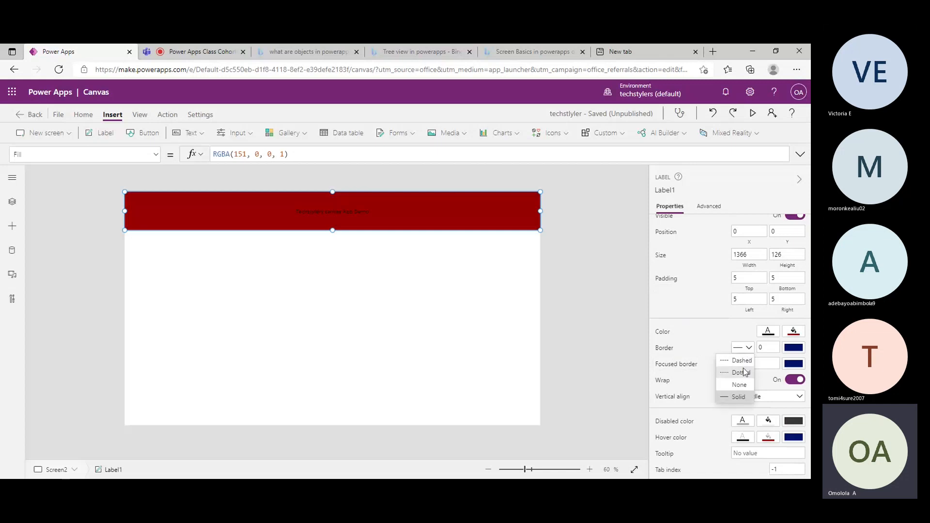
left_click(739, 397)
left_click(761, 347)
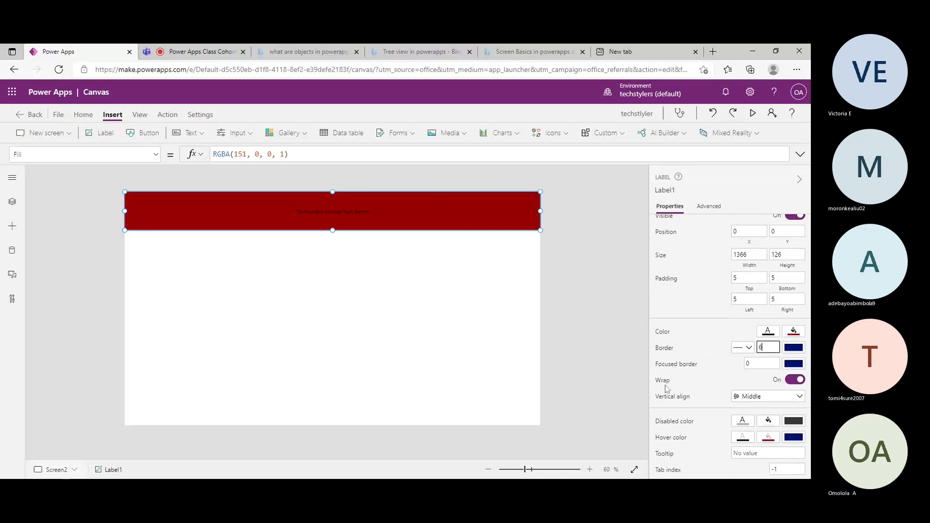
left_click(620, 386)
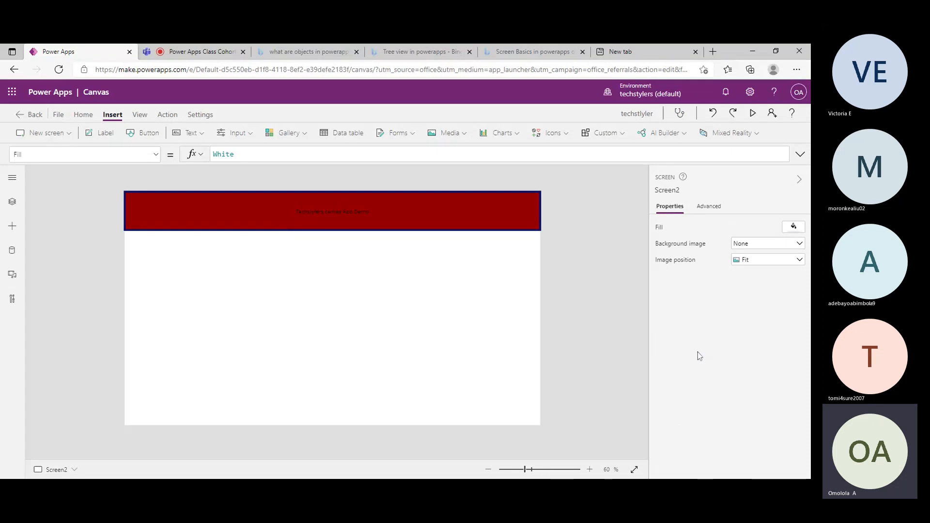
- Change the header label's border color to black, RGBA(0, 0, 0, 1)
left_click(409, 215)
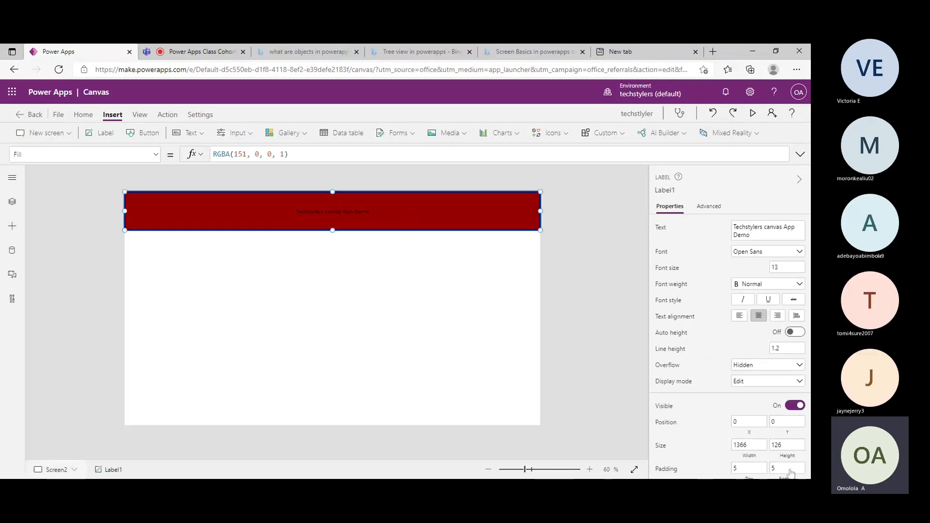
scroll(708, 421, "down", 2)
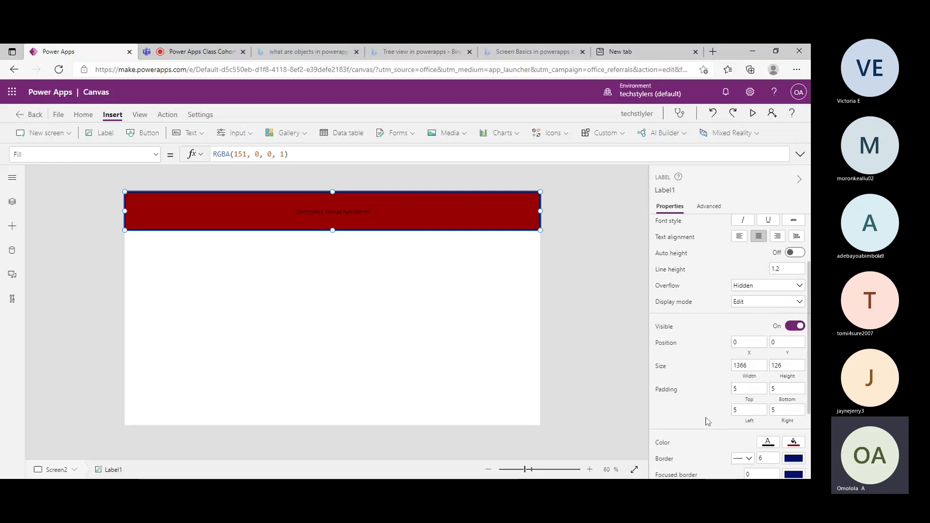
scroll(708, 424, "down", 3)
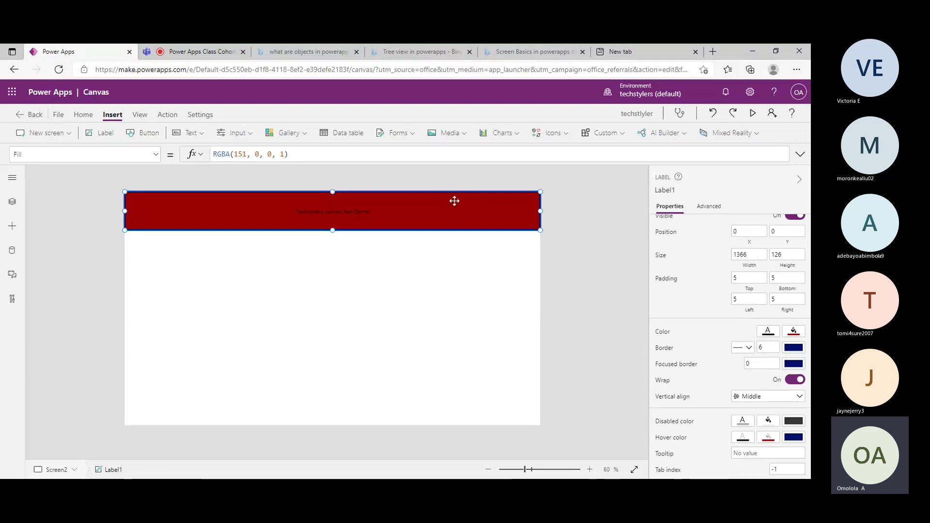
left_click(789, 349)
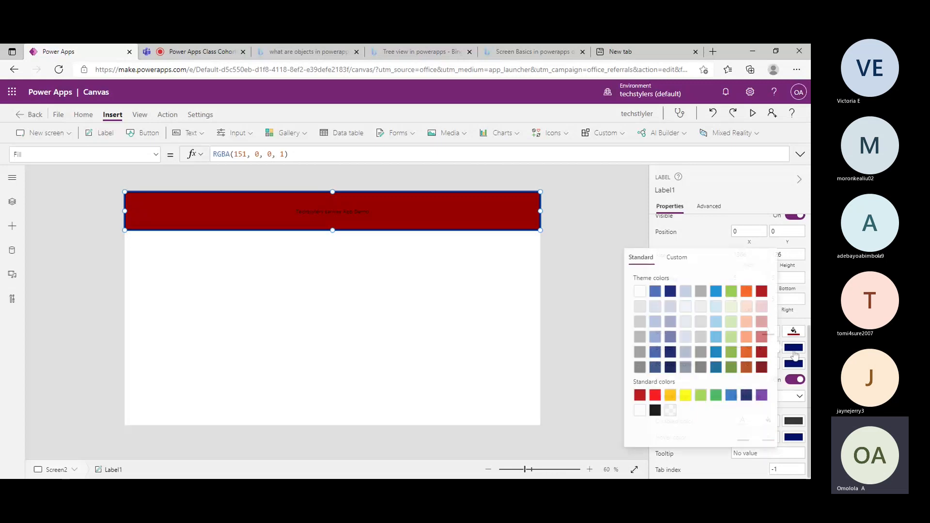
left_click(655, 410)
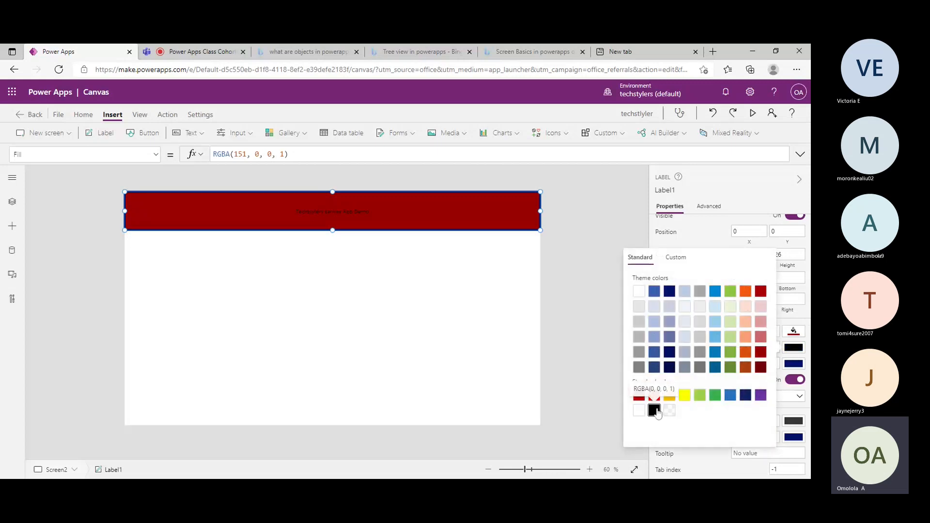
left_click(605, 369)
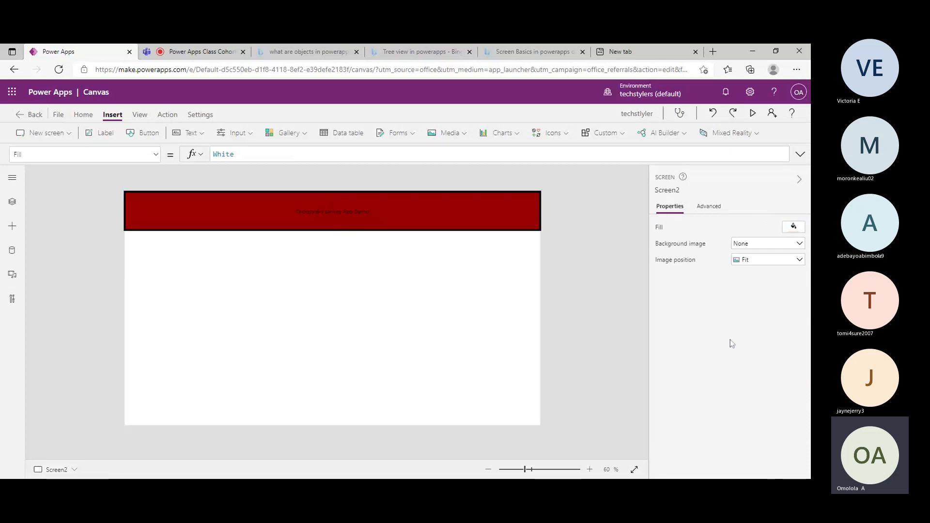
- Clear the alignment value in the header label's Align formula and choose Center again from the suggestions
left_click(499, 211)
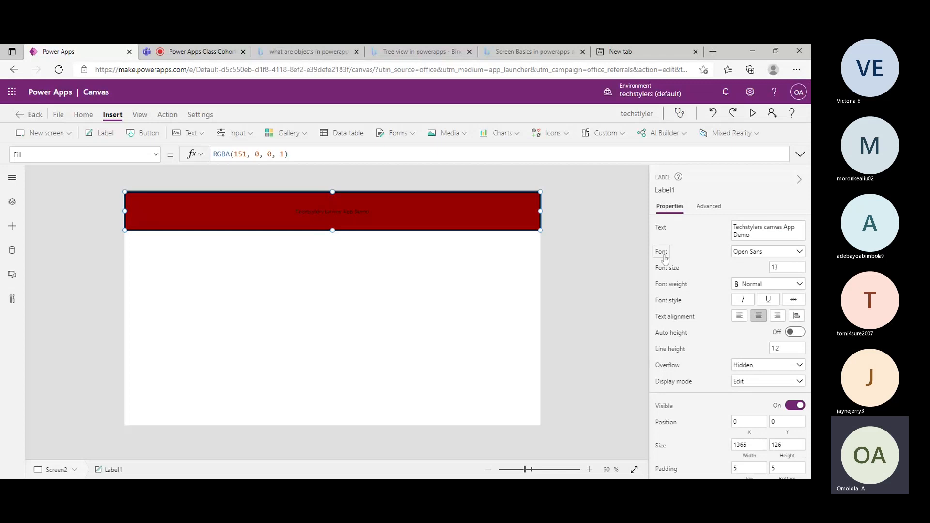
left_click(154, 156)
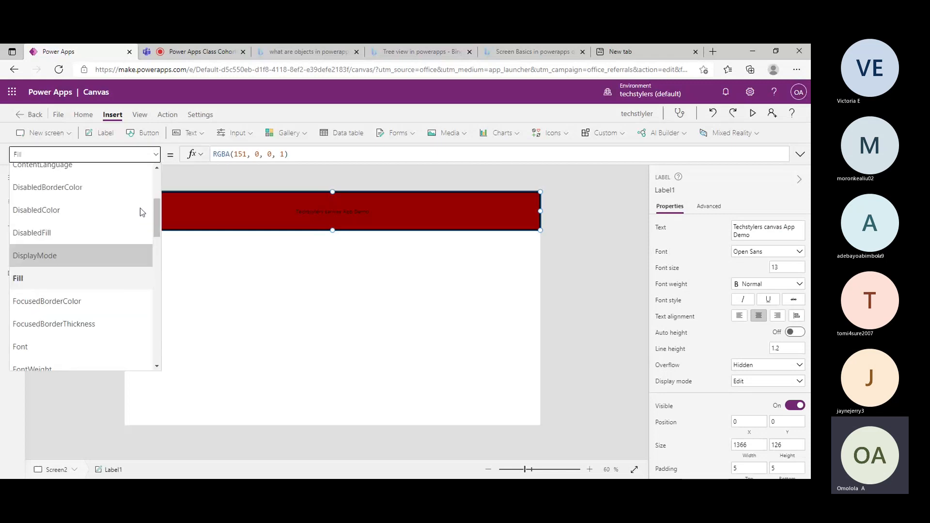
scroll(141, 208, "up", 3)
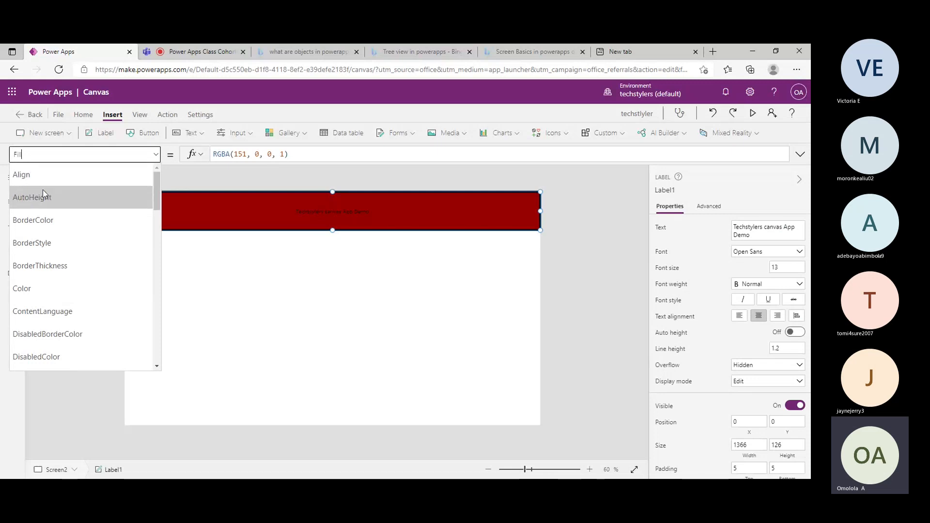
left_click(57, 178)
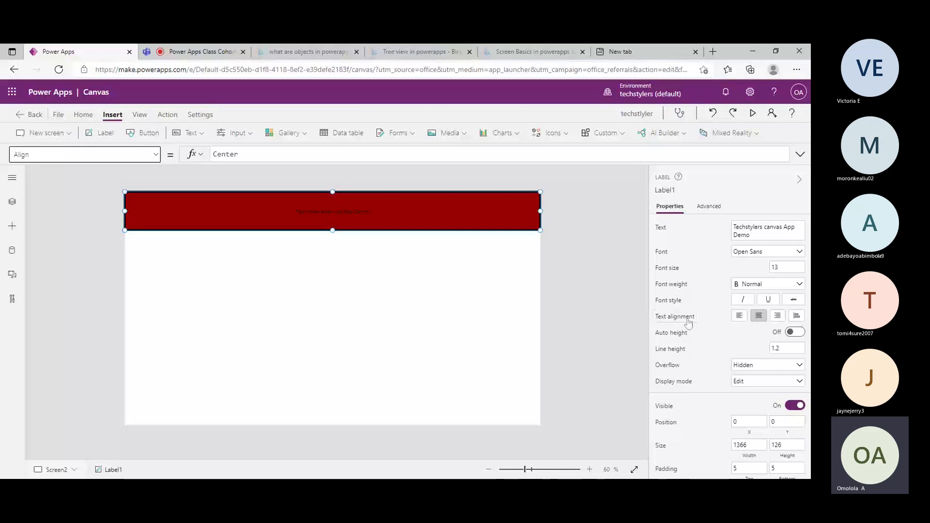
key("alt+Down")
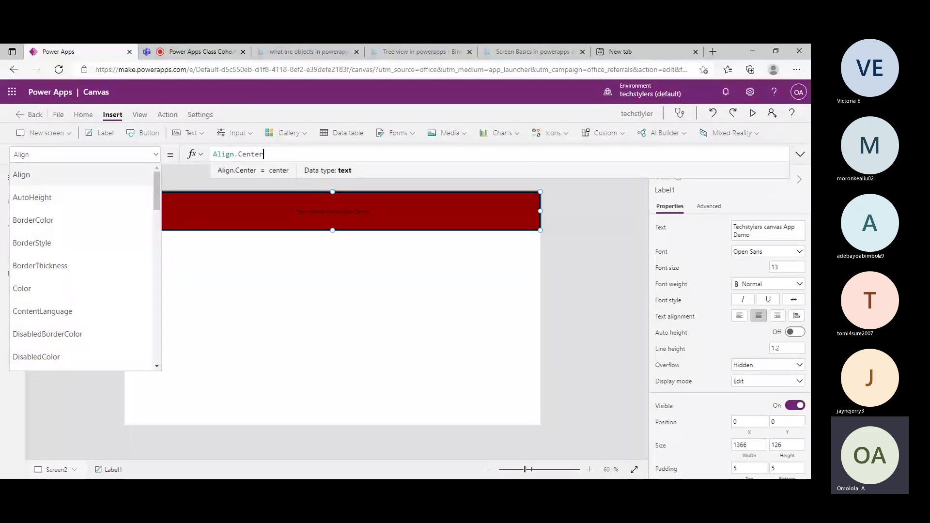
key("BackSpace")
key("BackSpace")
key("BackSpace")
key("BackSpace")
key("BackSpace")
key("BackSpace")
key("BackSpace")
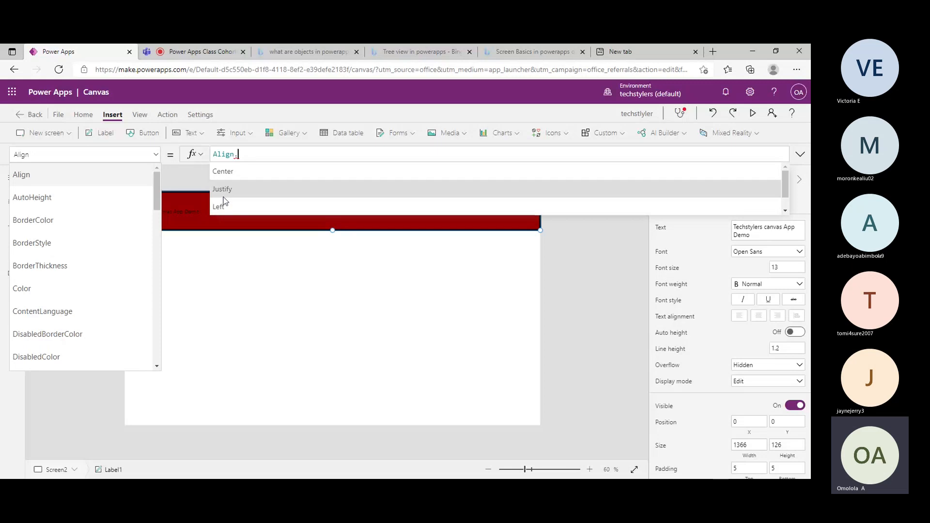
left_click(229, 171)
left_click(226, 169)
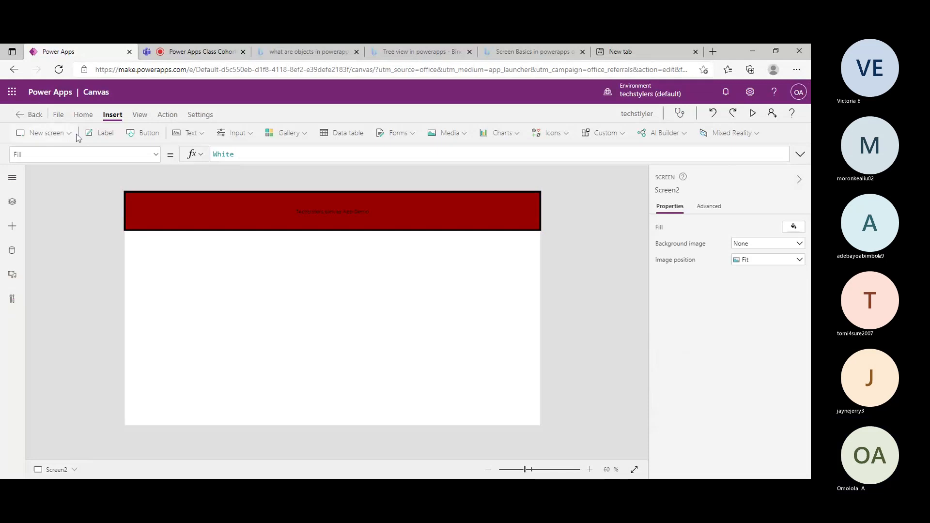
- Insert a second text label on Screen2, over the header label
left_click(96, 135)
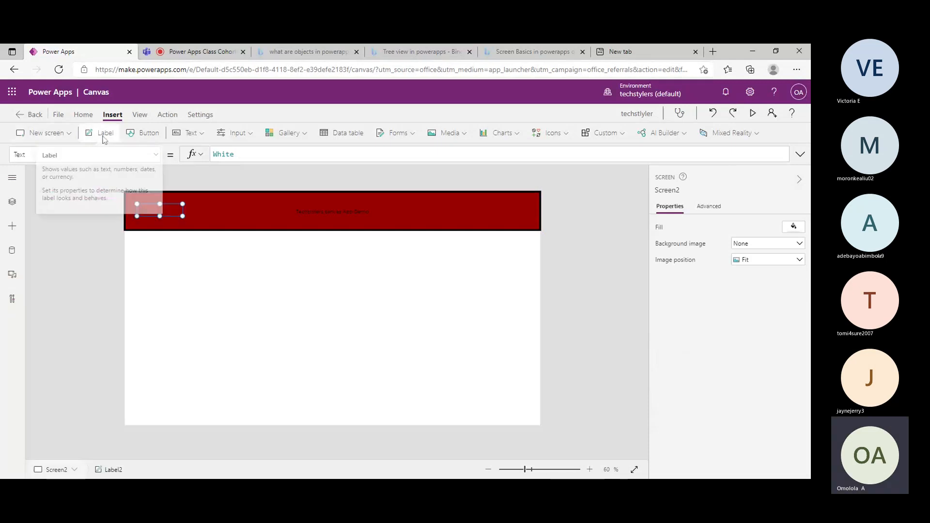
left_click(155, 155)
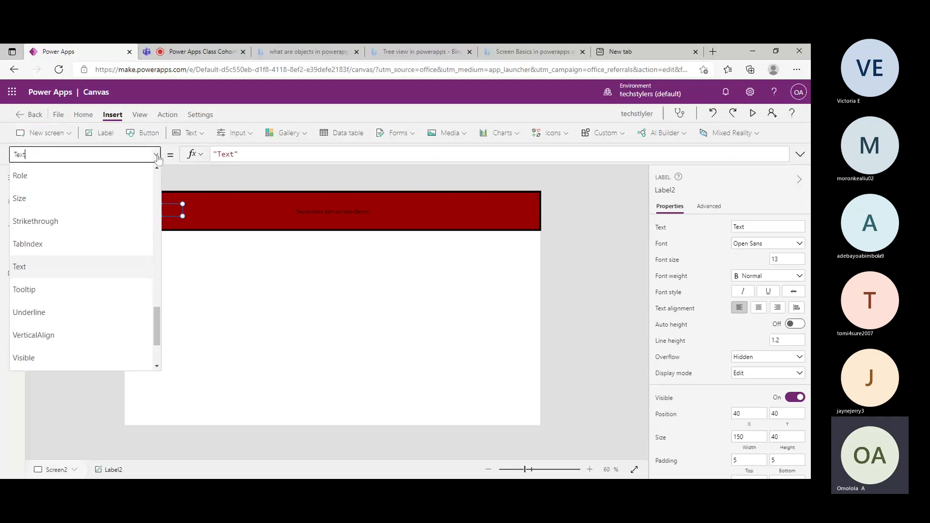
left_click(192, 185)
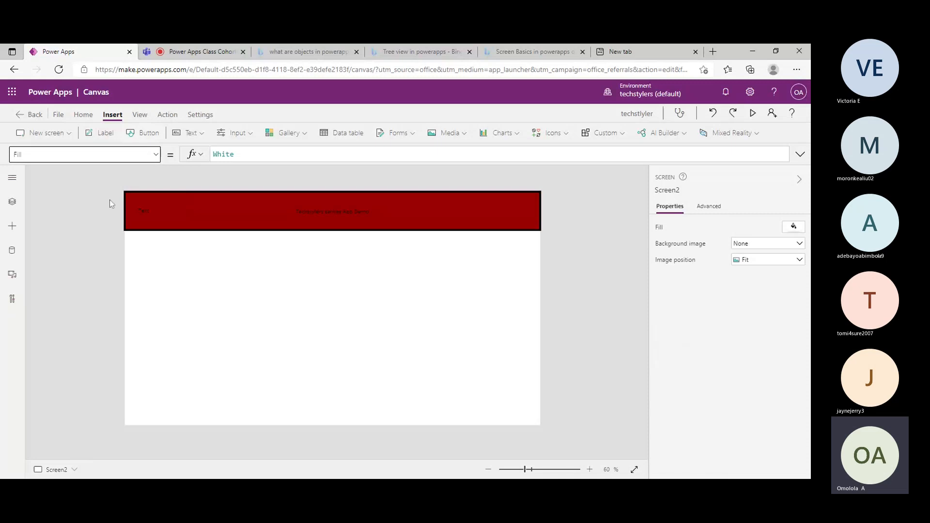
- Examine in the tree view how the two labels on Screen2 correspond to the objects on the canvas
left_click(12, 177)
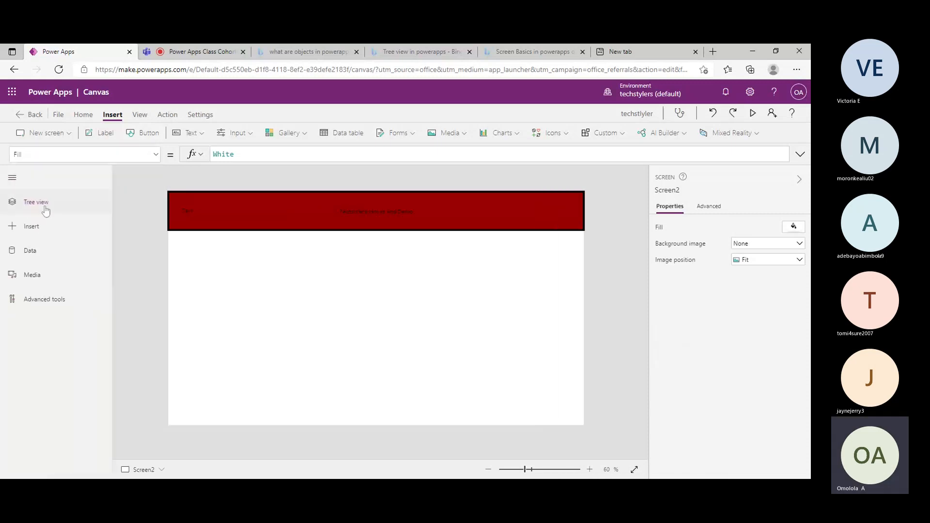
left_click(45, 209)
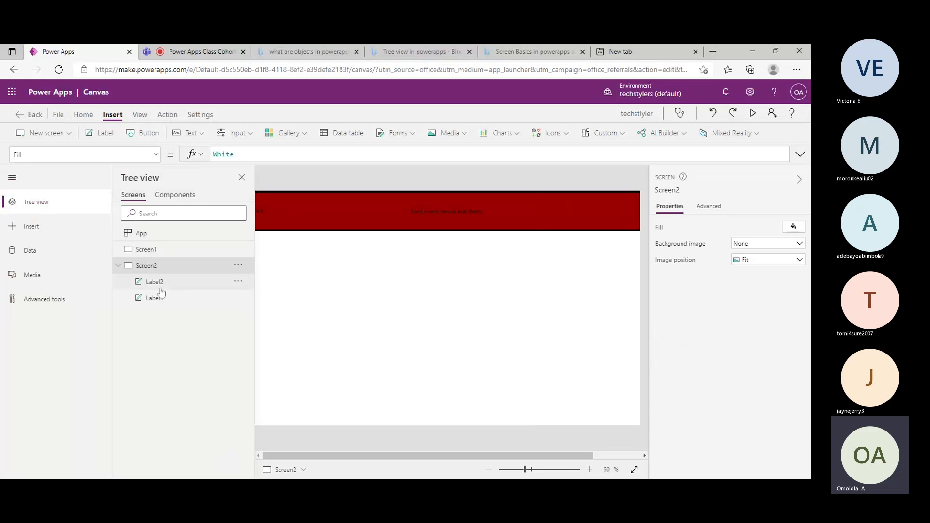
left_click(155, 283)
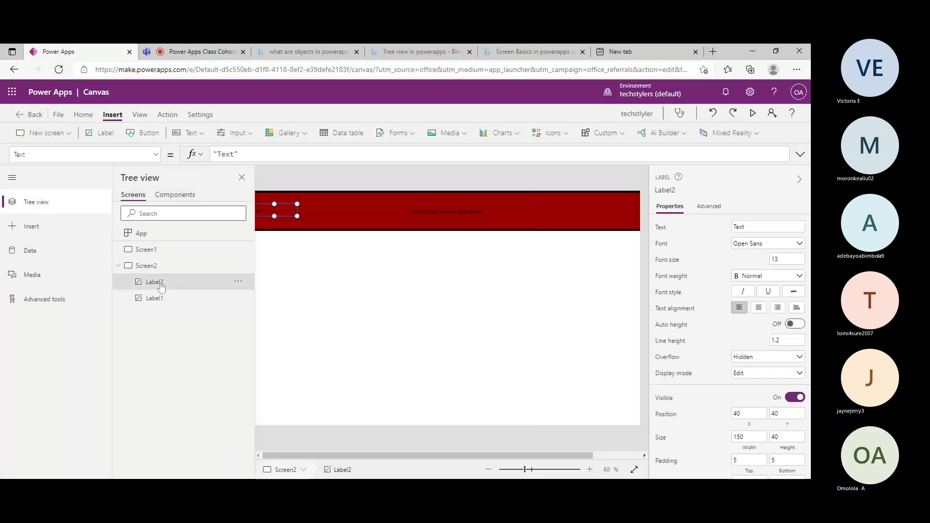
left_click(420, 227)
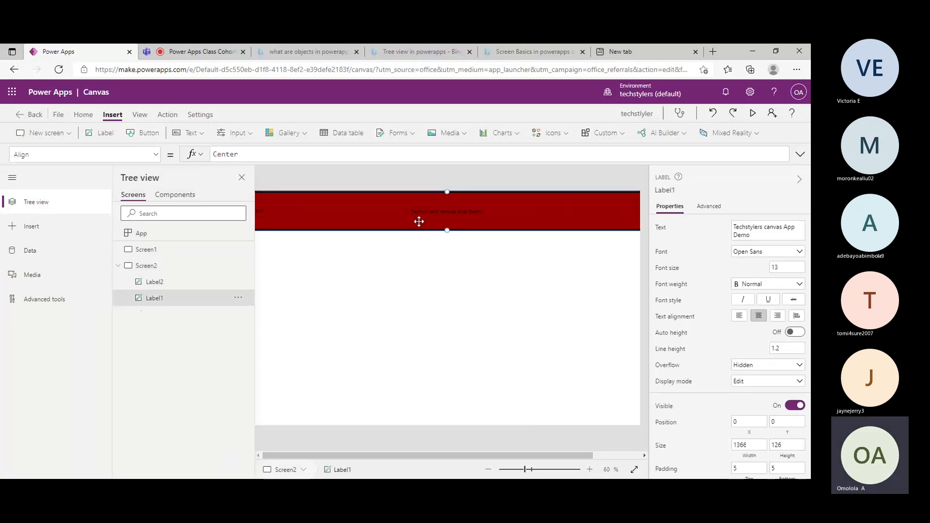
left_click(164, 282)
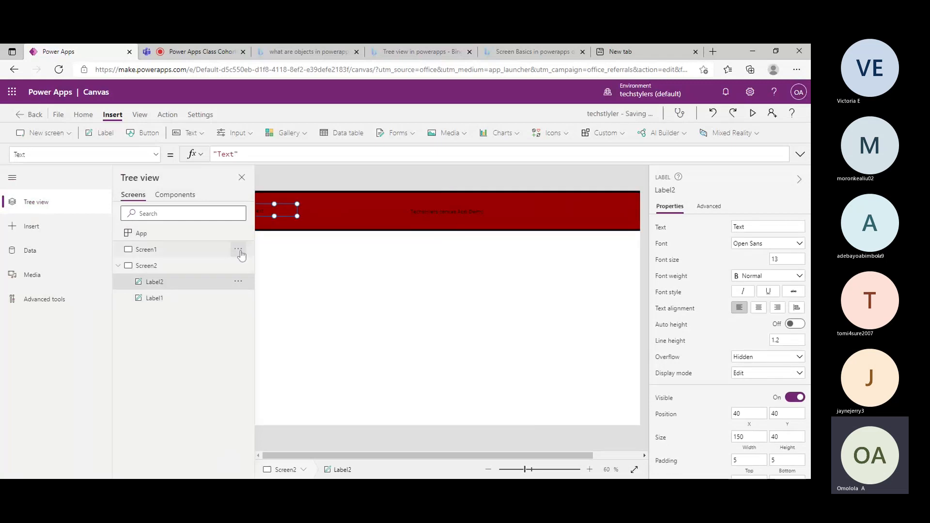
left_click(242, 177)
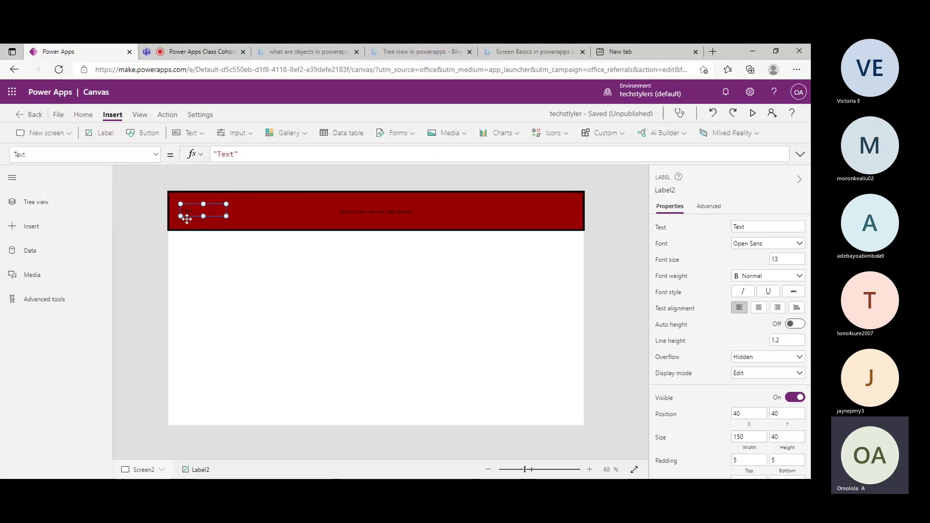
- Insert three more text labels on Screen2
left_click(108, 137)
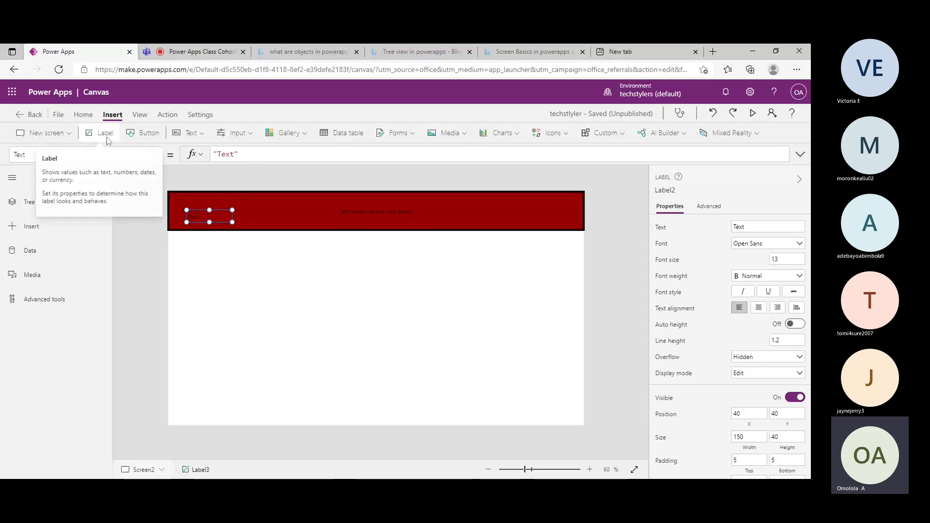
left_click(107, 140)
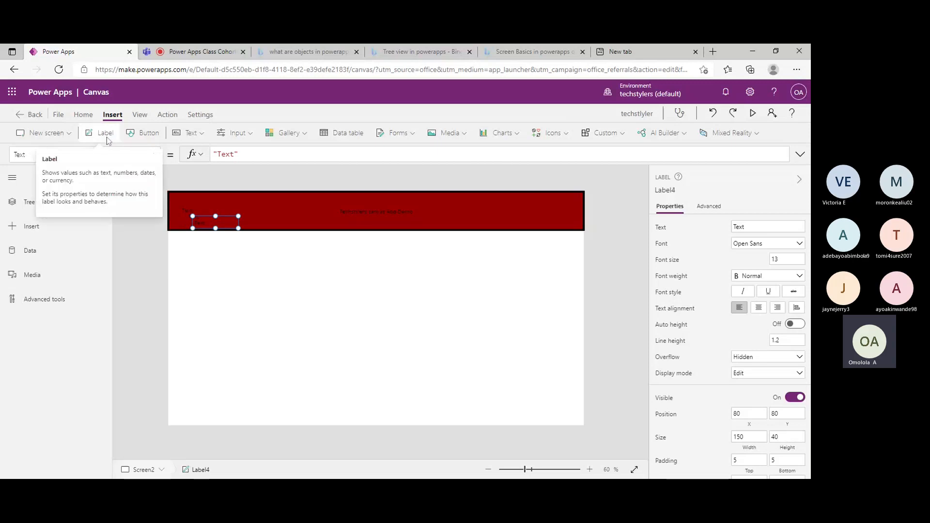
left_click(107, 141)
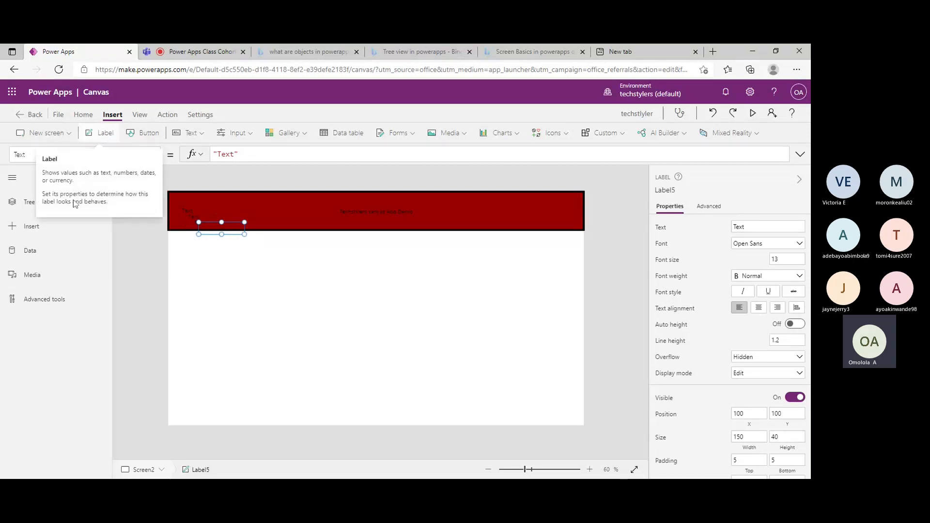
- Rename Label1 to Header in the tree view
left_click(18, 204)
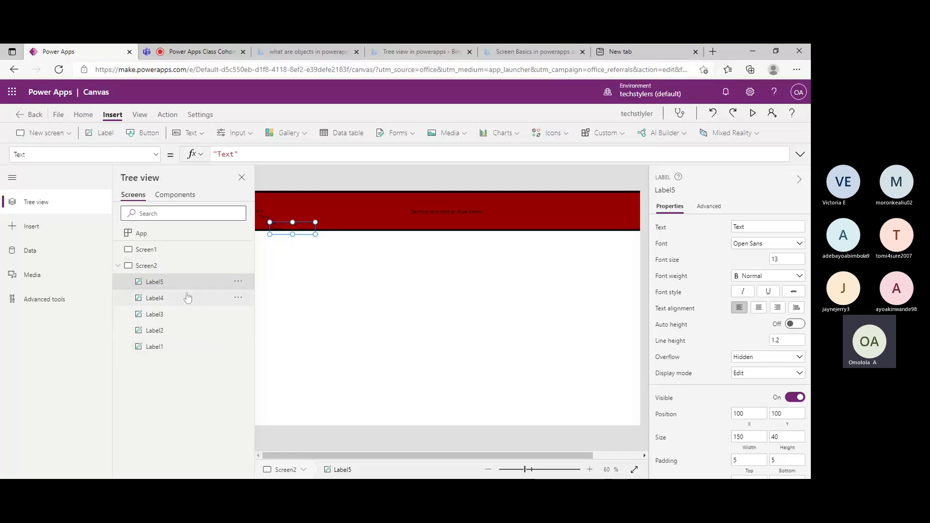
left_click(171, 350)
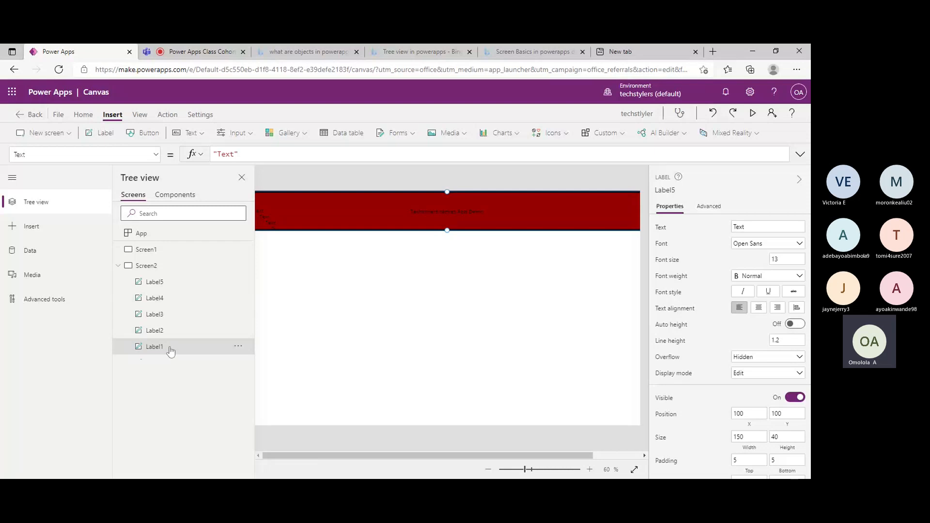
left_click(237, 348)
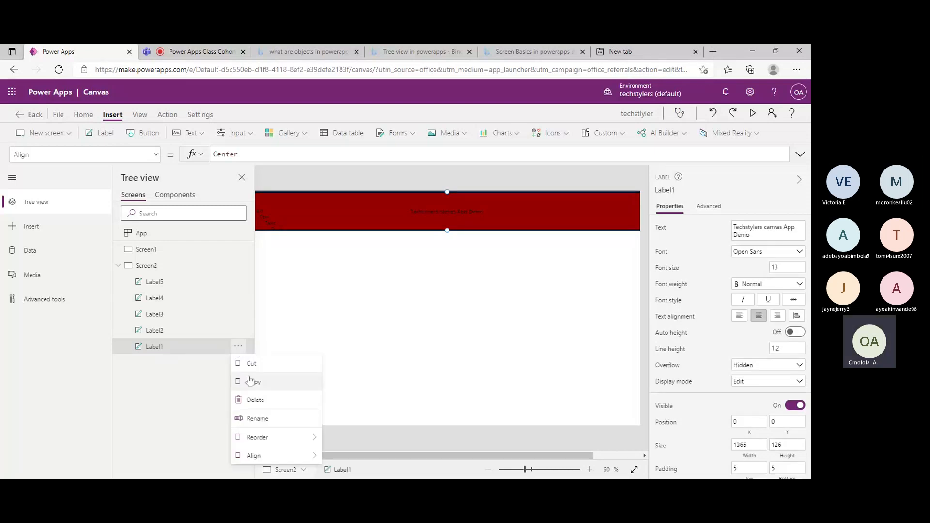
left_click(257, 419)
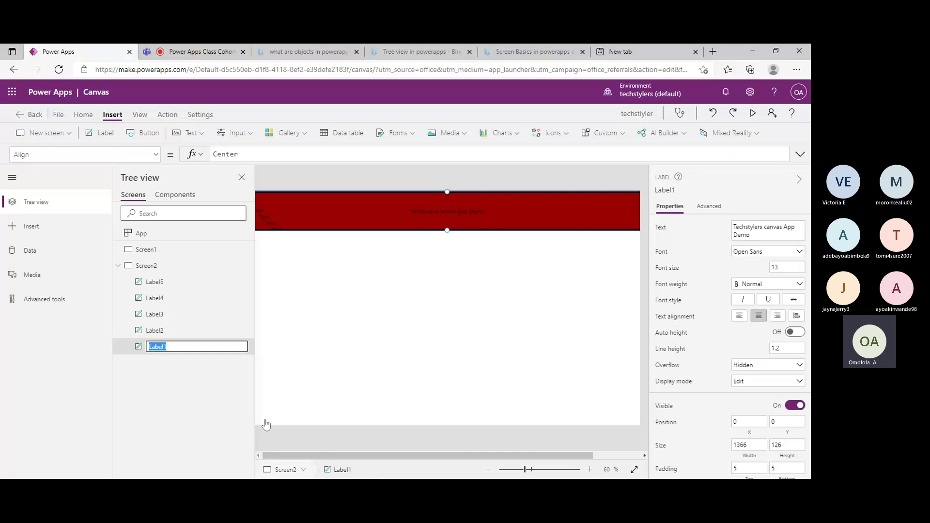
left_click(218, 423)
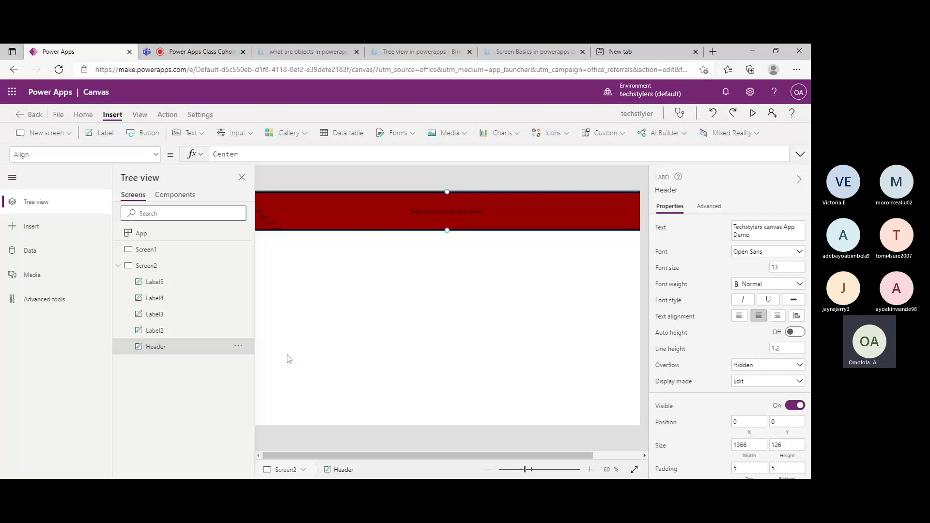
left_click_drag(412, 222, 415, 197)
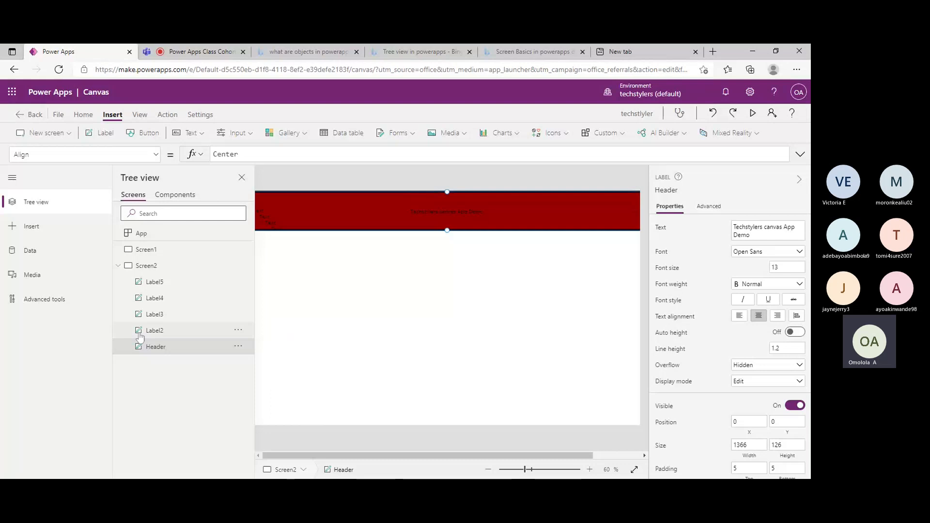
- Move Label2 to about X 230, Y 43 and delete it from Screen2
left_click(155, 331)
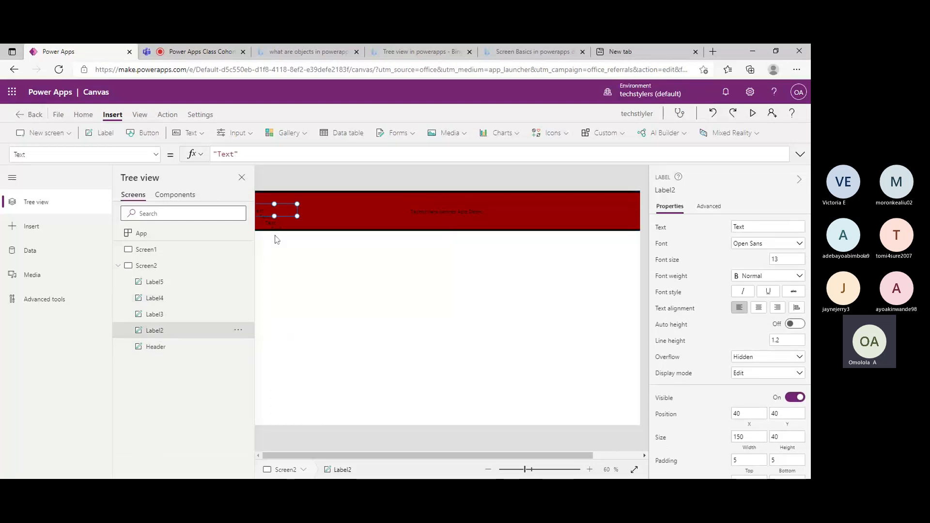
left_click_drag(291, 210, 355, 213)
left_click(237, 330)
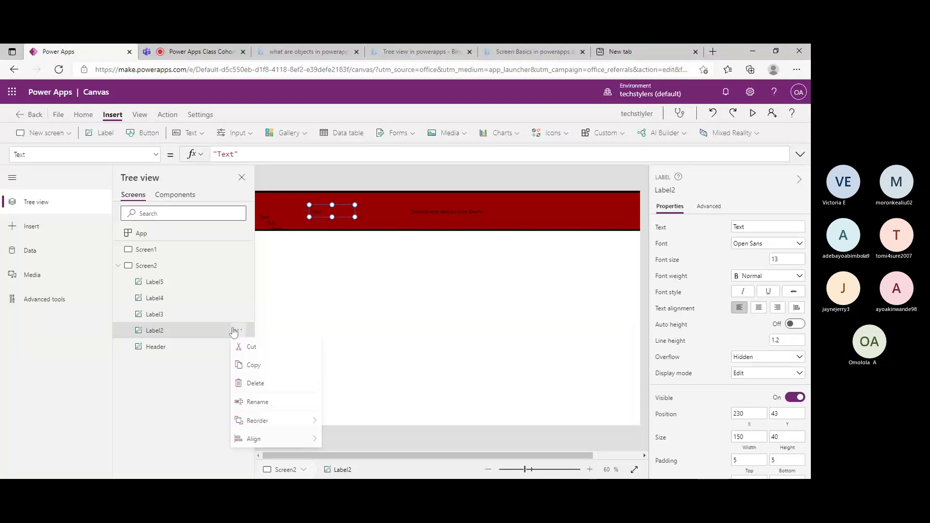
left_click(265, 384)
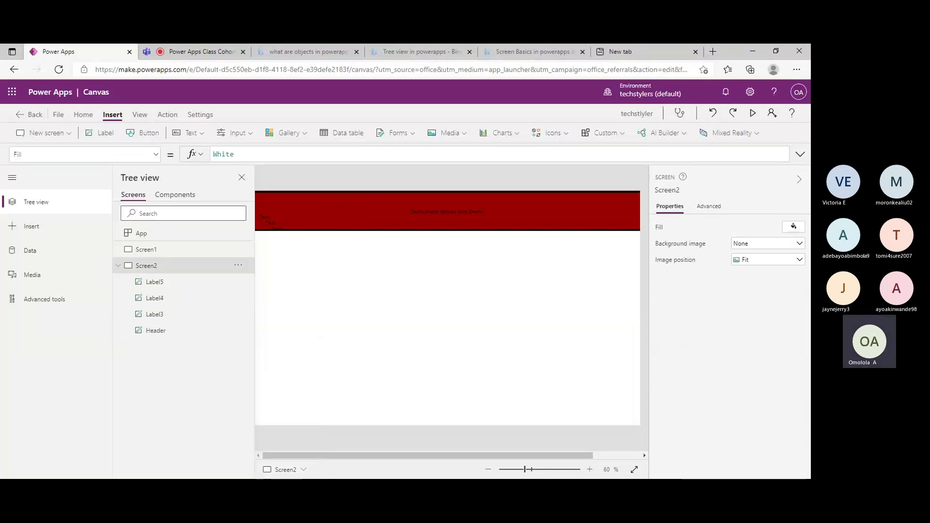
- Delete Label5, Label4 and Label3 from Screen2 using the tree view
left_click(238, 282)
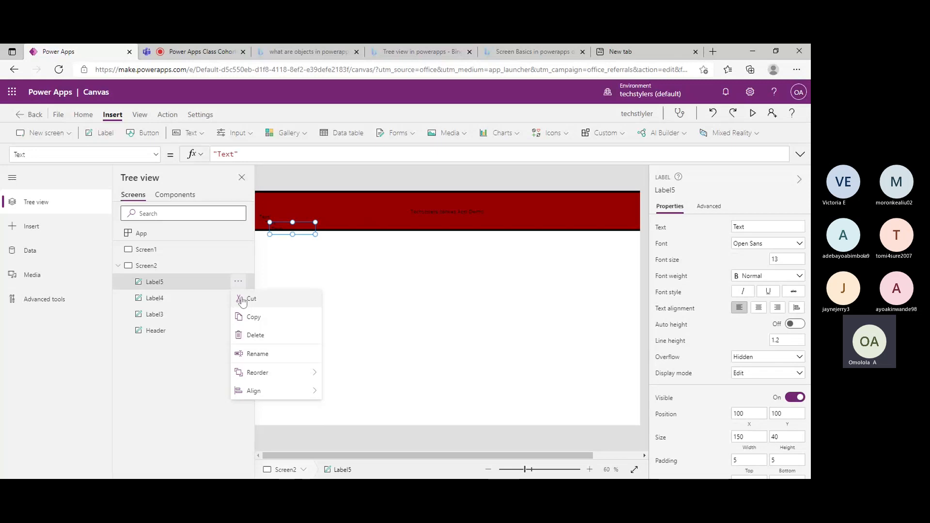
left_click(255, 334)
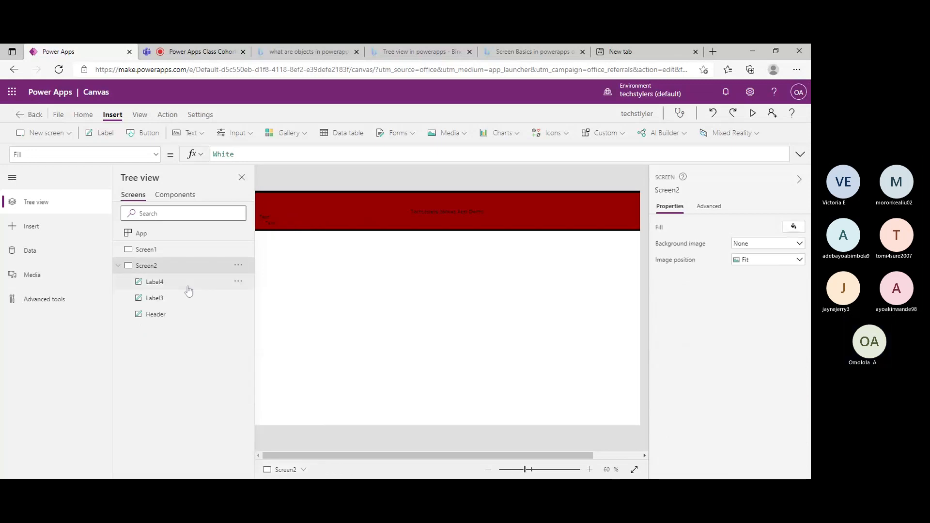
left_click(189, 283)
left_click(237, 281)
left_click(253, 335)
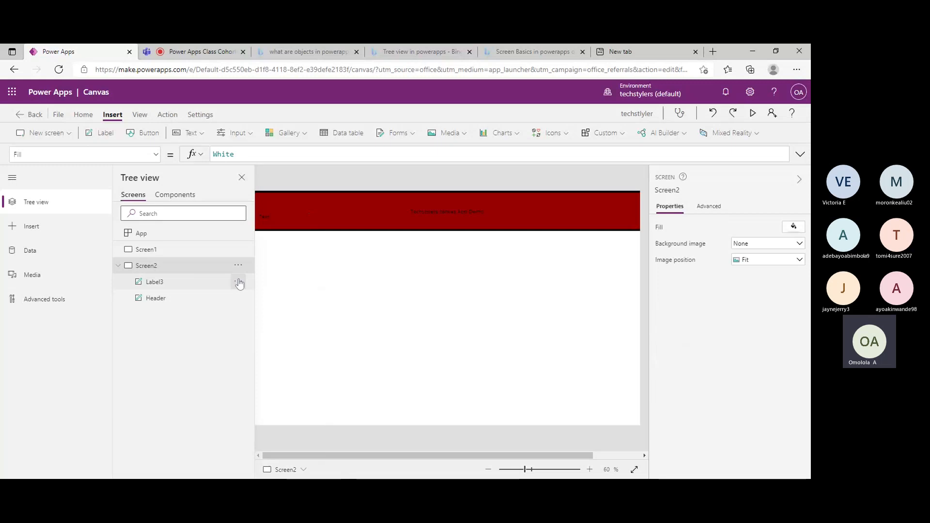
left_click(238, 282)
left_click(253, 335)
- Check the options available for Screen1, return to Screen2 and close the tree view
left_click(194, 254)
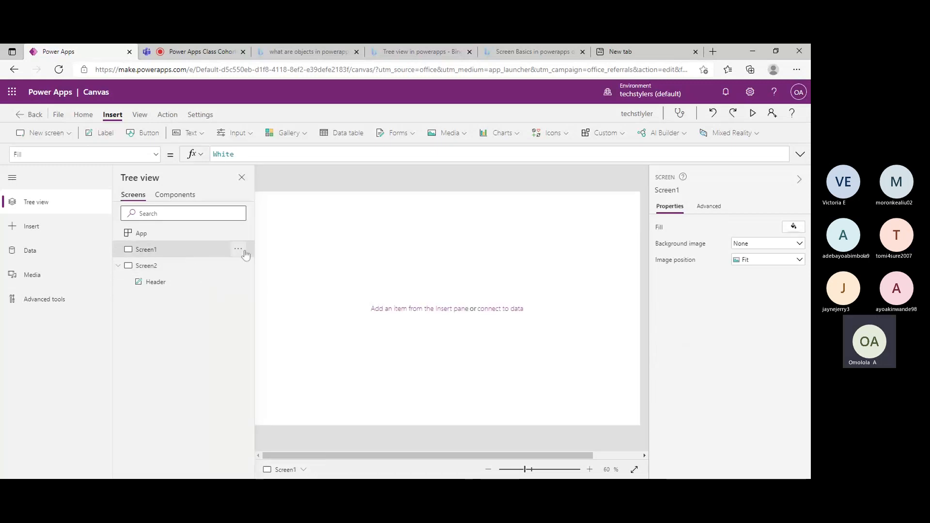
left_click(242, 250)
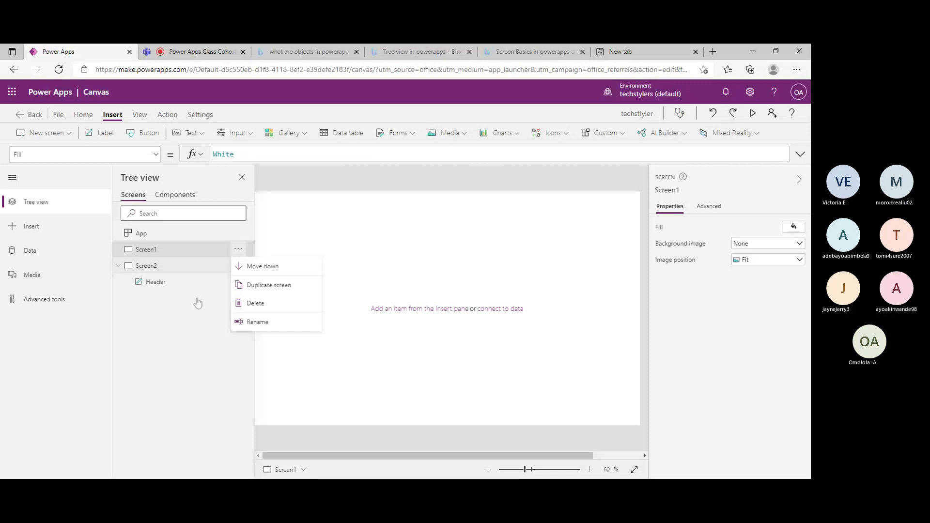
left_click(190, 279)
left_click(189, 266)
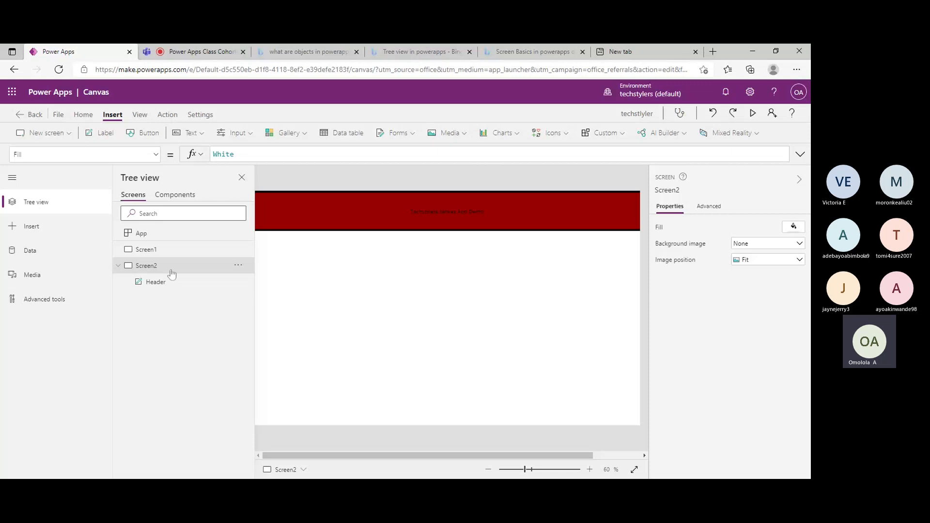
left_click(242, 177)
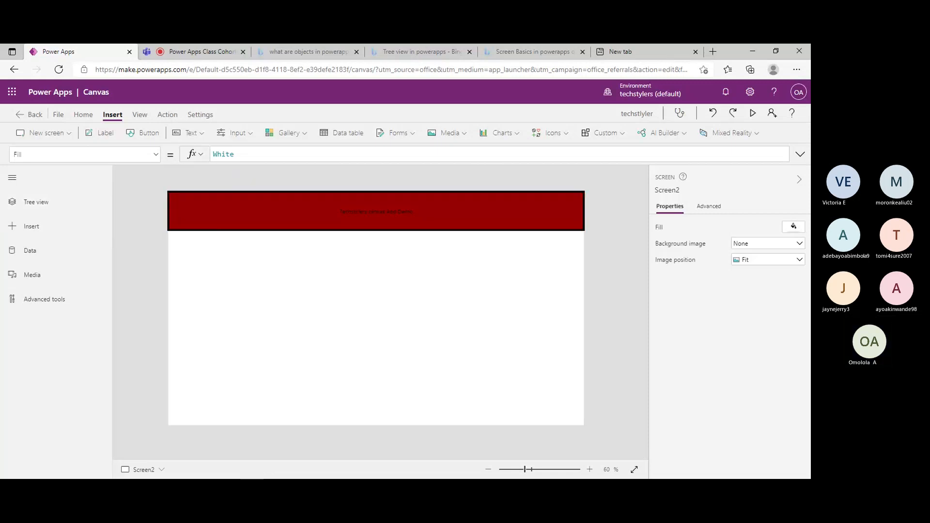
- Insert a button on Screen2, place it below the header at about X 72, Y 240 and resize it to about 496 by 88
left_click(83, 119)
left_click(119, 118)
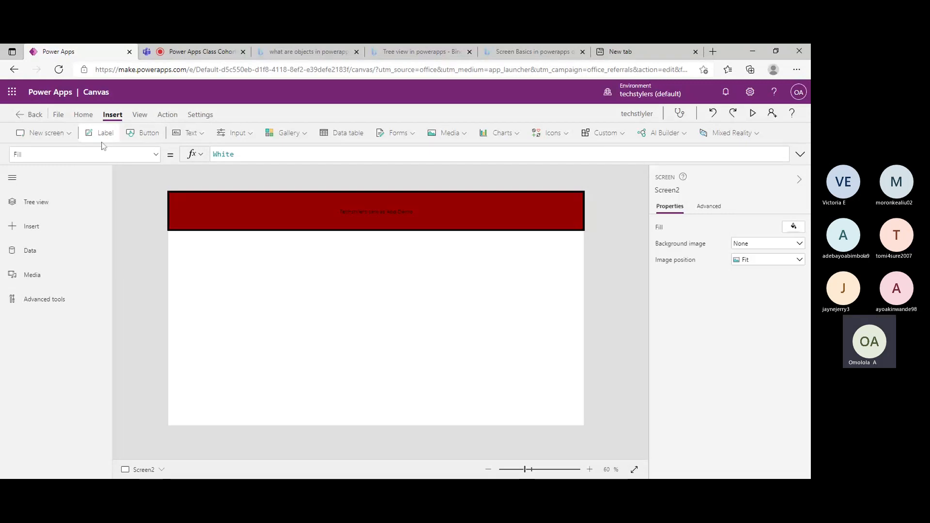
left_click(147, 134)
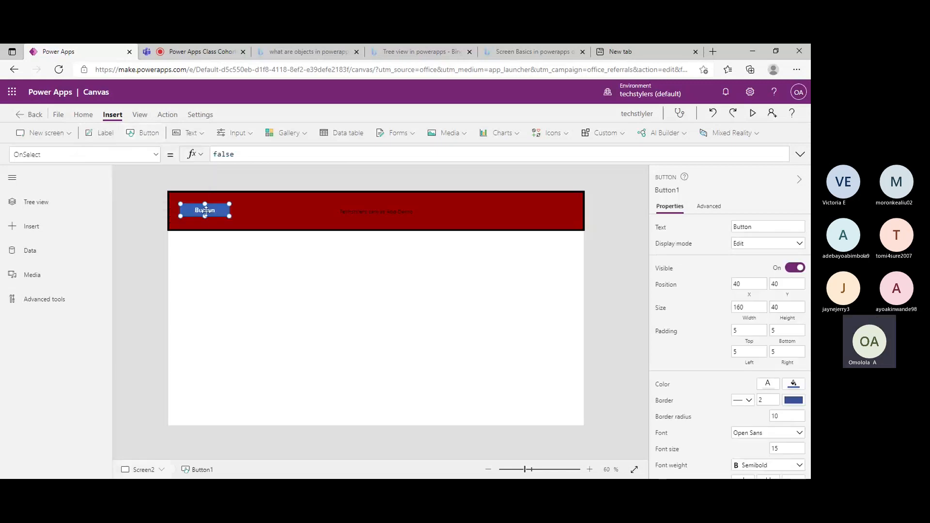
left_click_drag(206, 210, 217, 268)
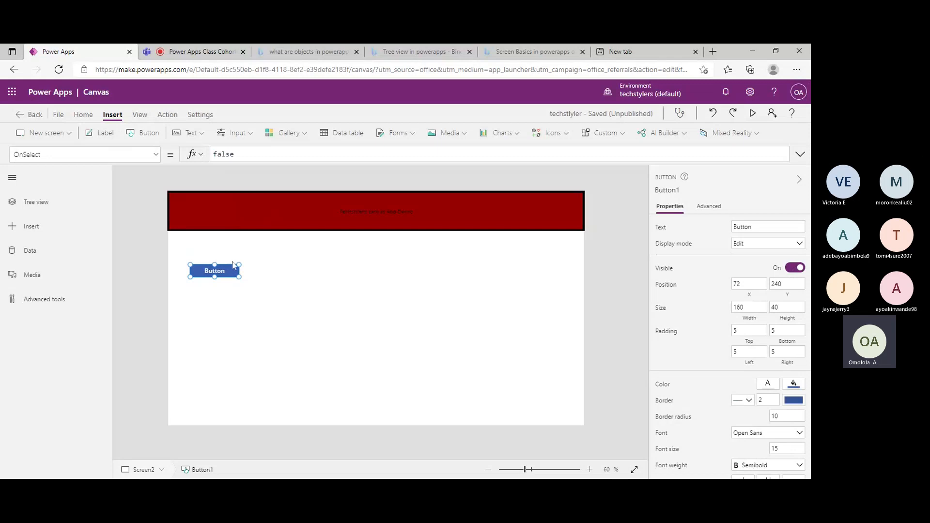
left_click_drag(240, 276, 342, 292)
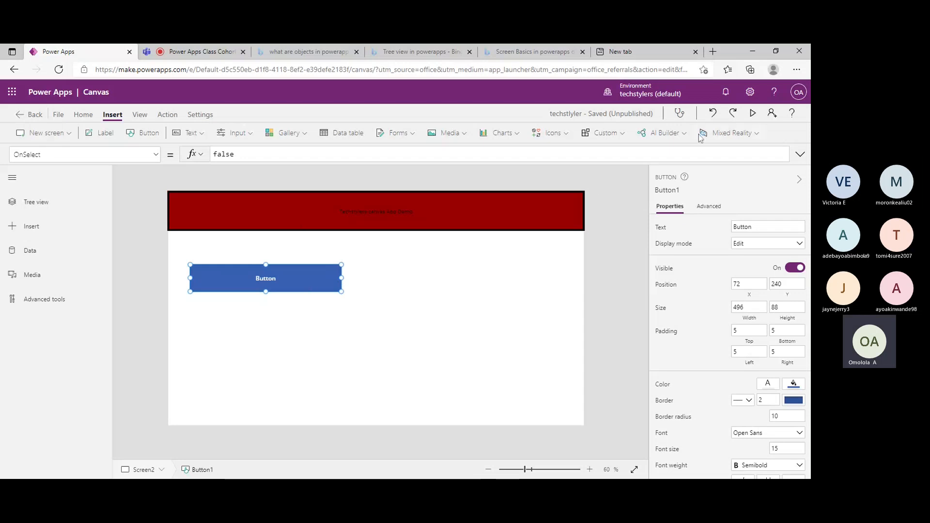
- Preview the app with the new button and return to the editor
left_click(752, 113)
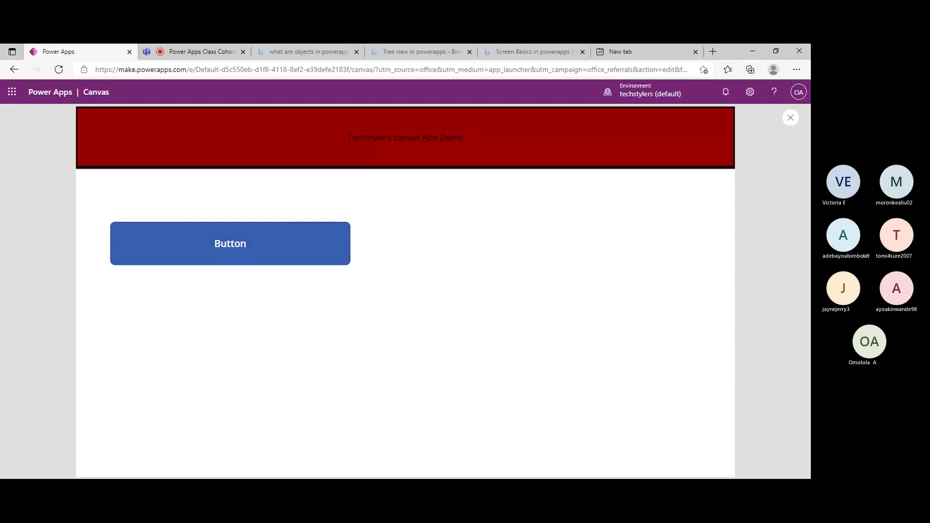
key("Escape")
left_click(490, 327)
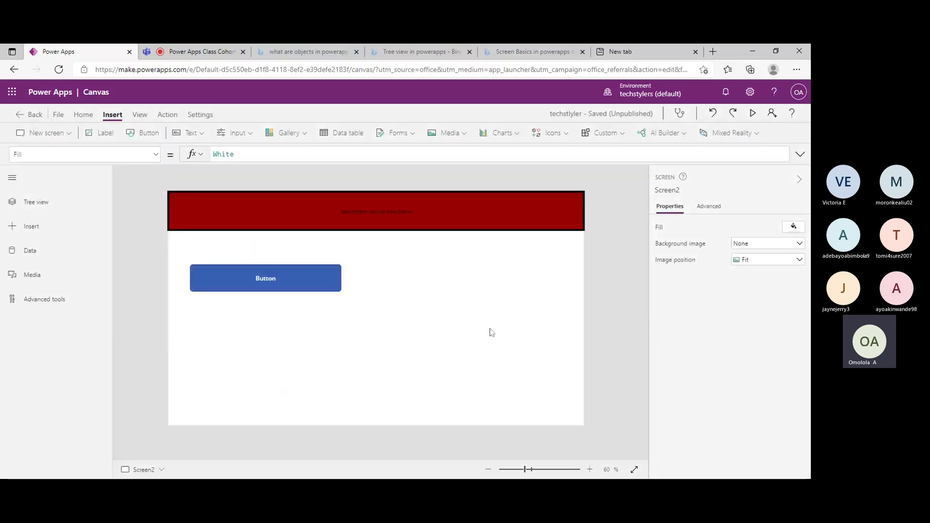
- Browse the button's properties and view the formula behind its Align property
left_click(262, 276)
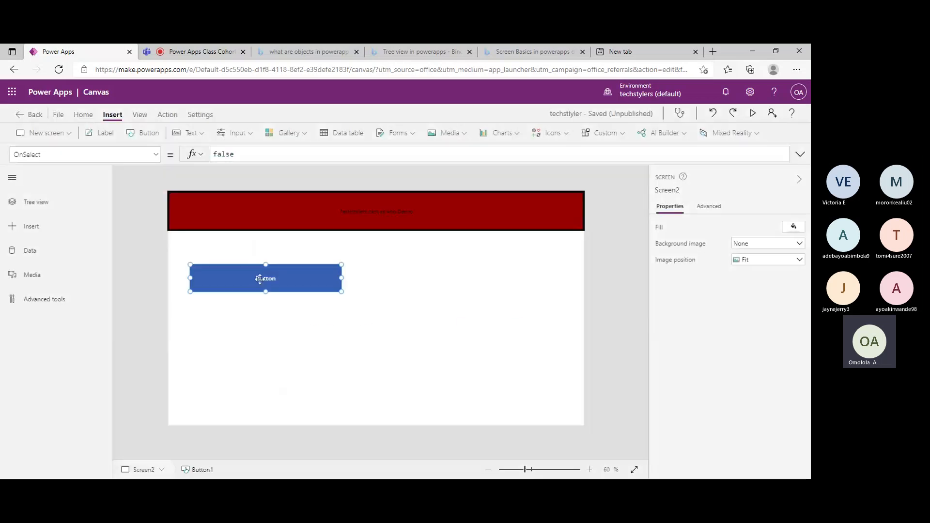
left_click(156, 157)
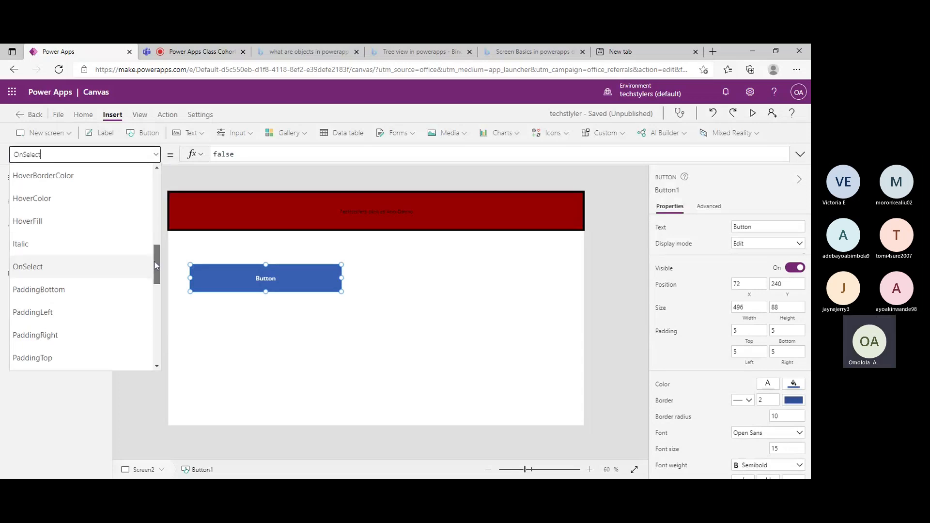
left_click_drag(155, 261, 160, 179)
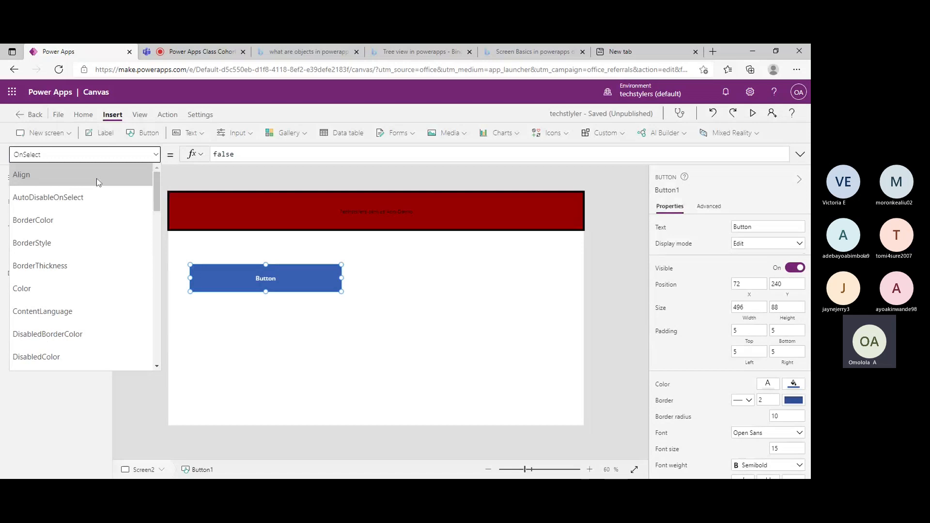
left_click(81, 181)
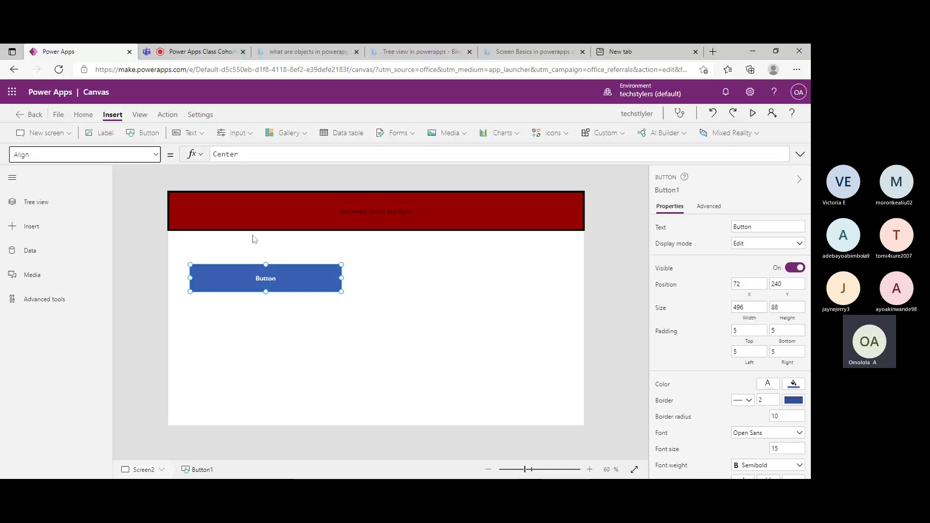
left_click(156, 154)
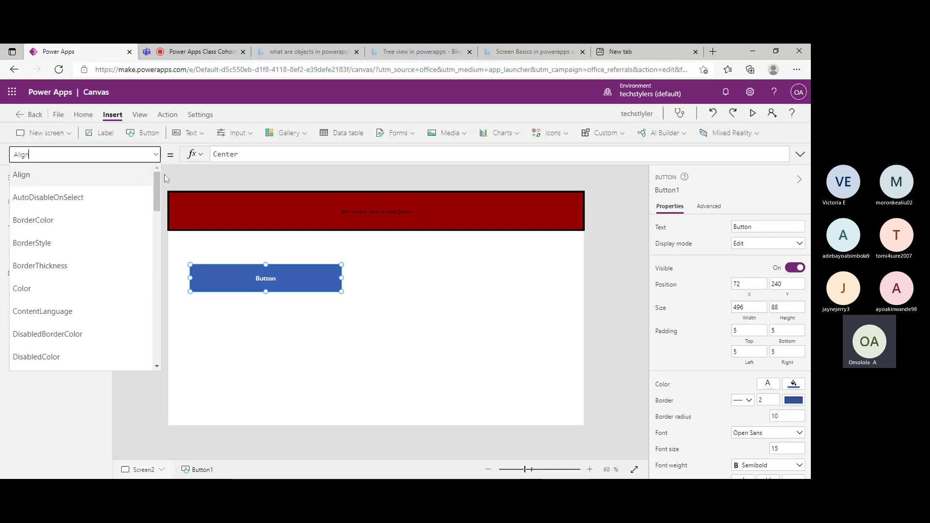
left_click(231, 271)
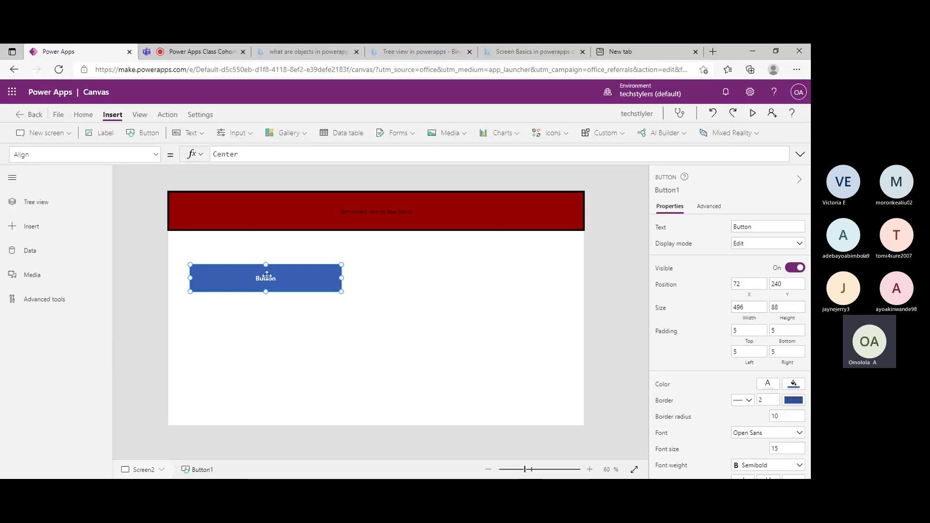
- View the formulas behind the button's BorderColor and BorderThickness properties
double_click(262, 280)
left_click(157, 155)
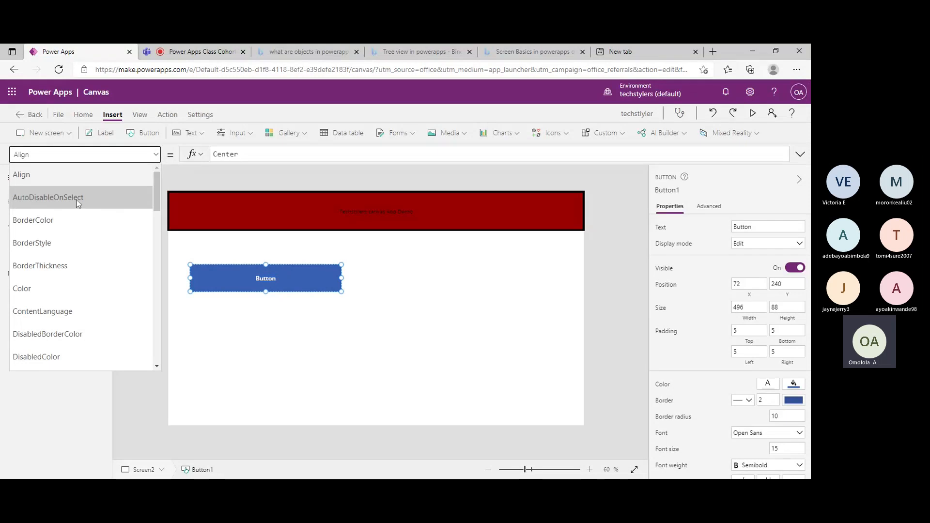
scroll(75, 220, "down", 1)
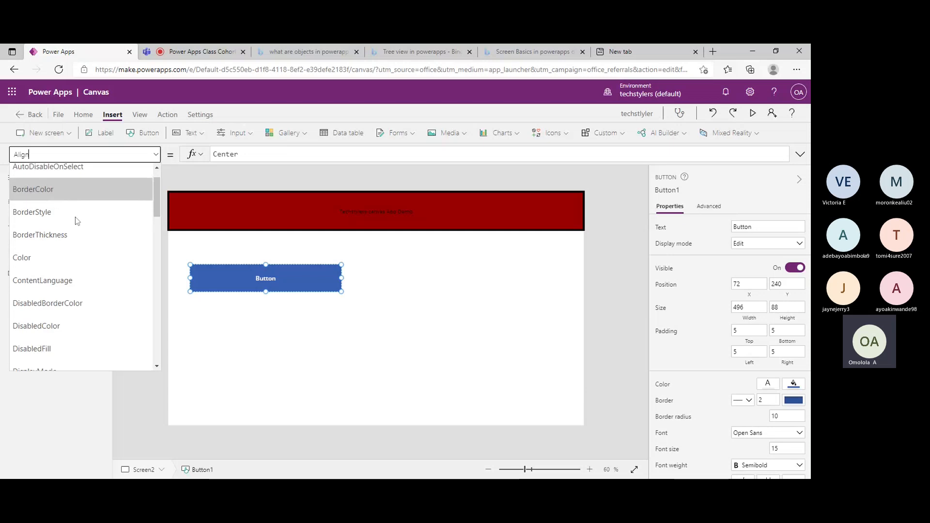
left_click(74, 196)
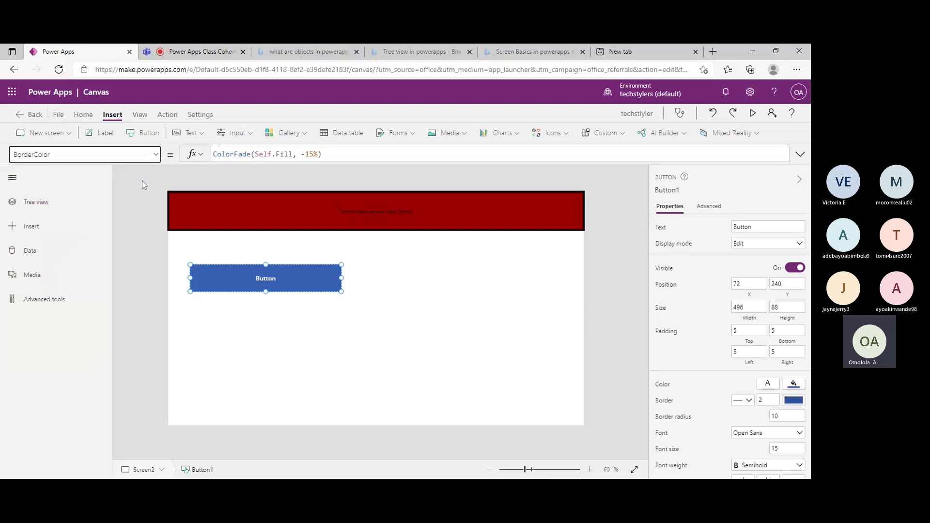
left_click(143, 155)
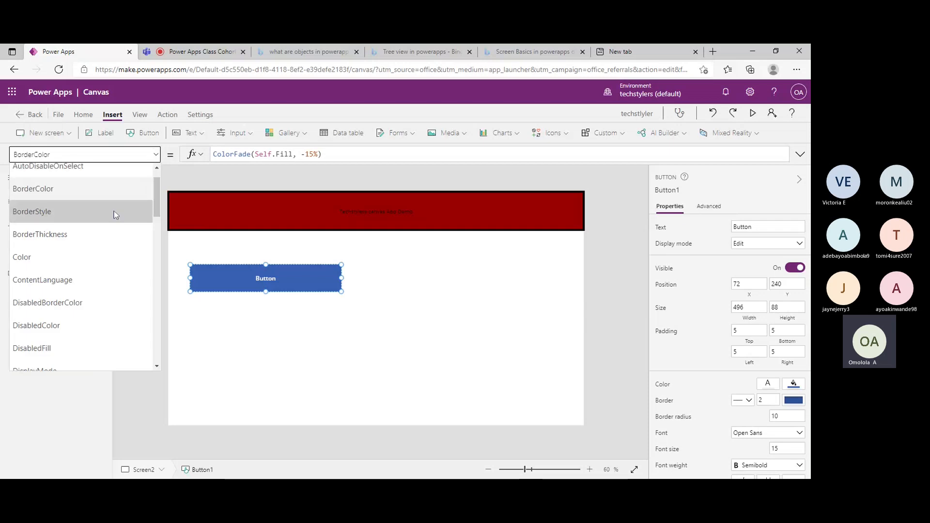
left_click(108, 235)
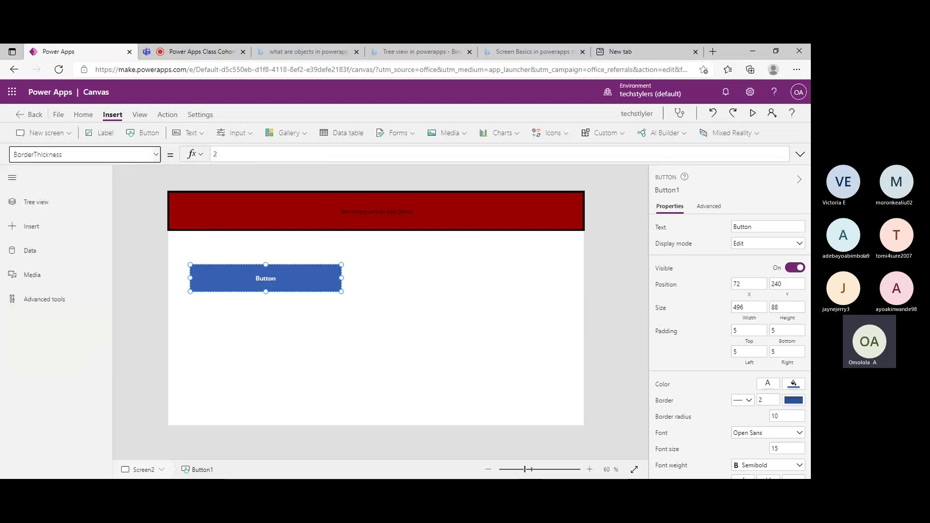
- Replace the formula of the button's Color property with Yellow
left_click(154, 155)
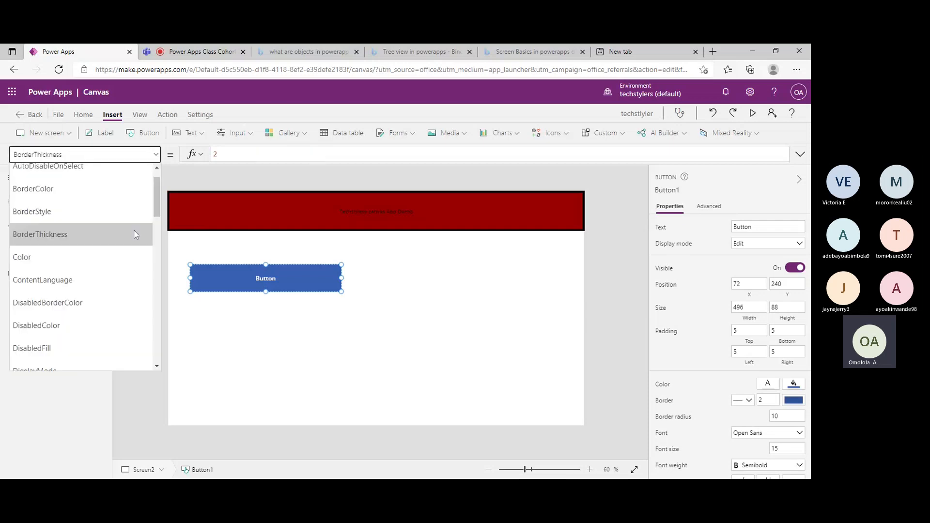
left_click(132, 257)
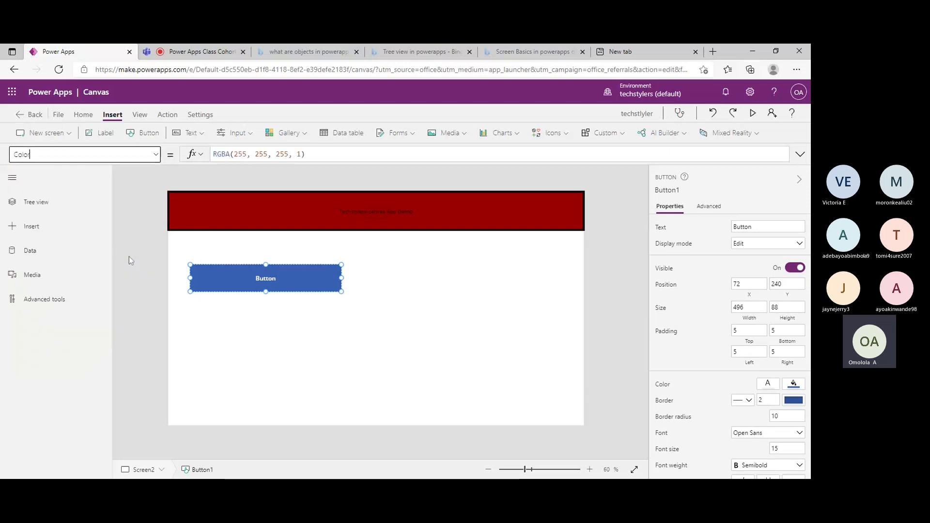
left_click(155, 155)
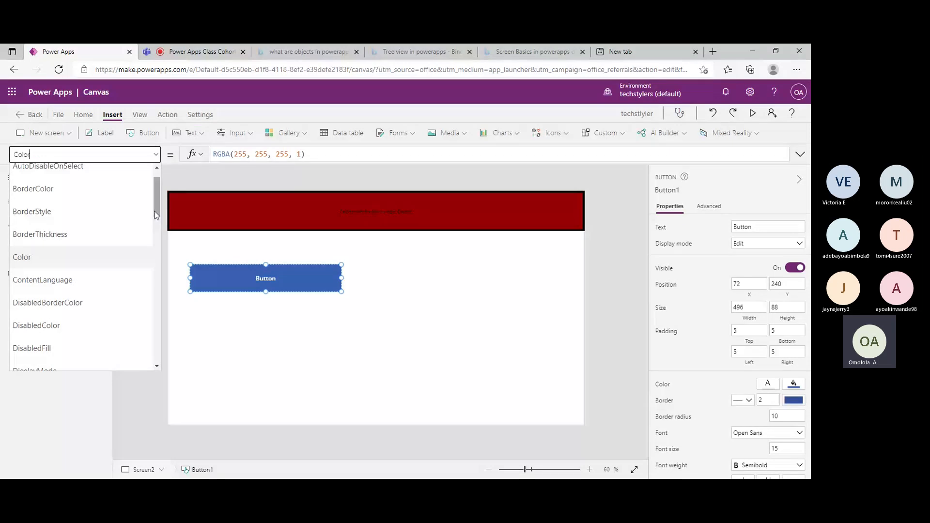
mouse_move(154, 211)
left_mouse_down()
mouse_move(155, 226)
mouse_move(153, 214)
left_mouse_up()
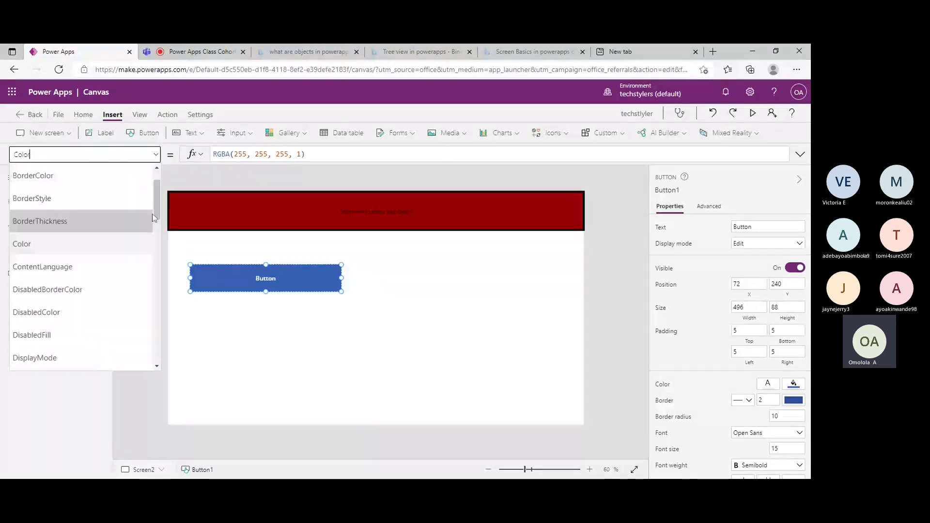
left_click(266, 284)
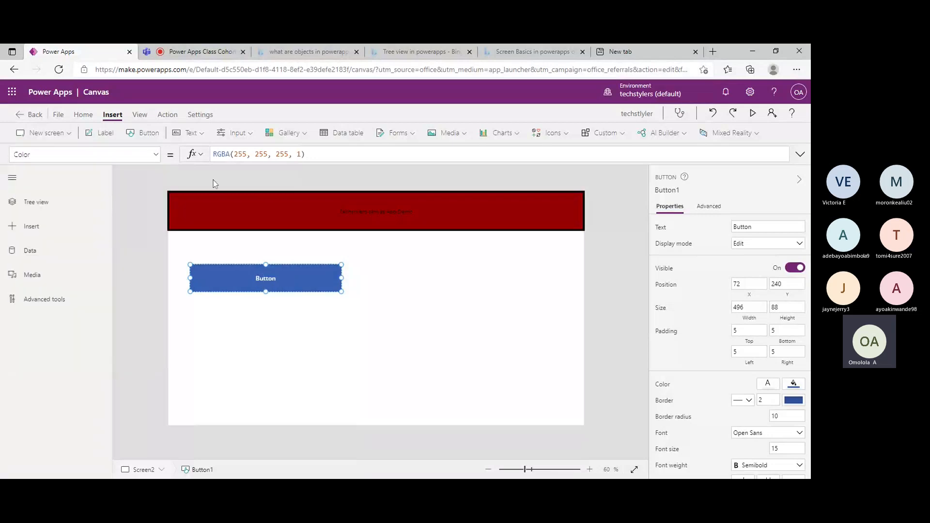
left_click(306, 154)
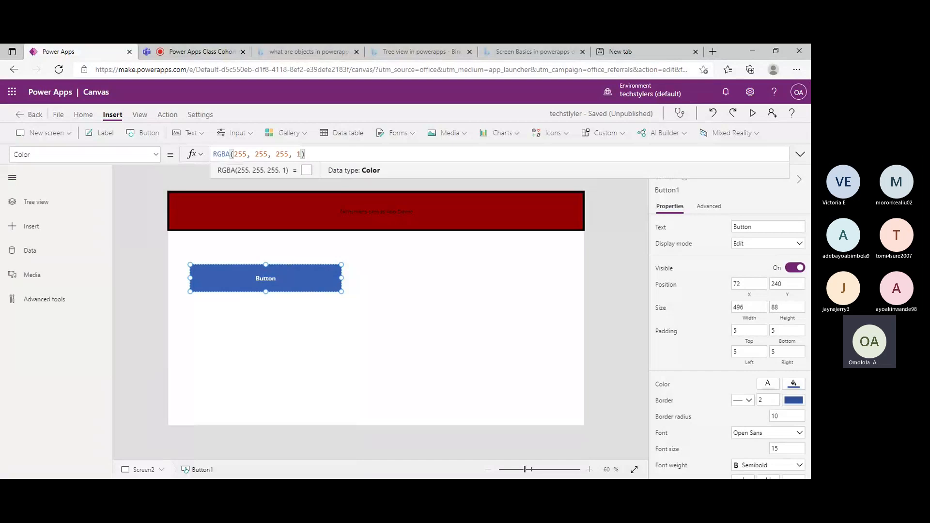
key("BackSpace")
key("BackSpace")
key("BackSpace")
key("BackSpace")
key("BackSpace")
key("BackSpace")
key("BackSpace")
key("BackSpace")
key("BackSpace")
key("BackSpace")
key("BackSpace")
key("BackSpace")
key("BackSpace")
key("BackSpace")
key("BackSpace")
key("BackSpace")
key("BackSpace")
key("BackSpace")
key("BackSpace")
key("BackSpace")
key("BackSpace")
key("BackSpace")
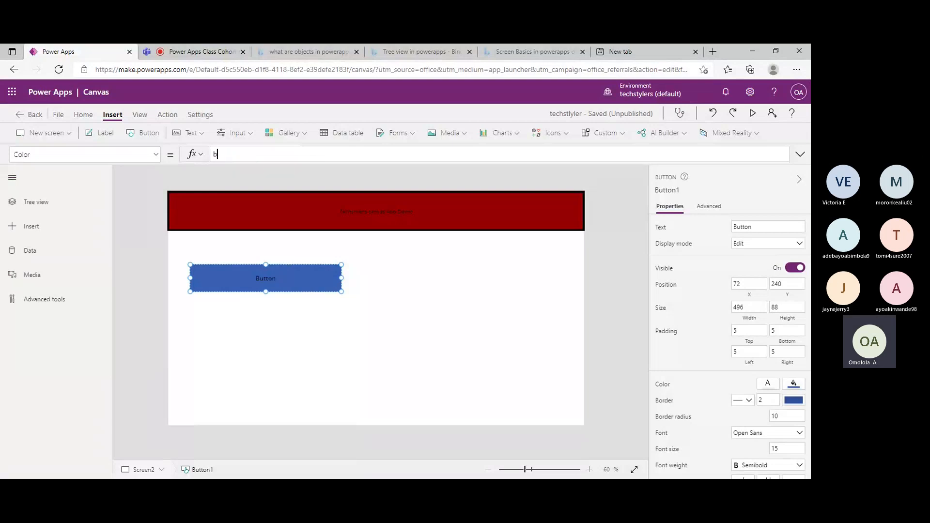
type("bl")
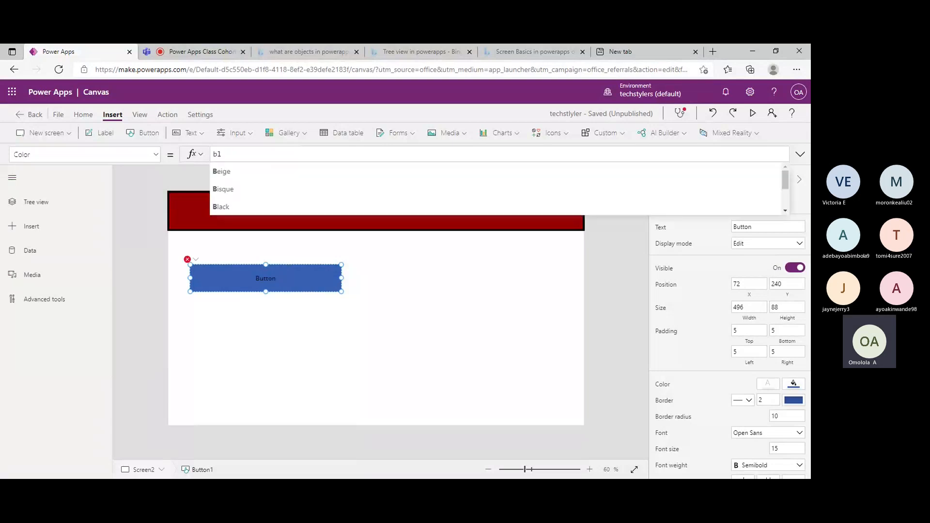
key("BackSpace")
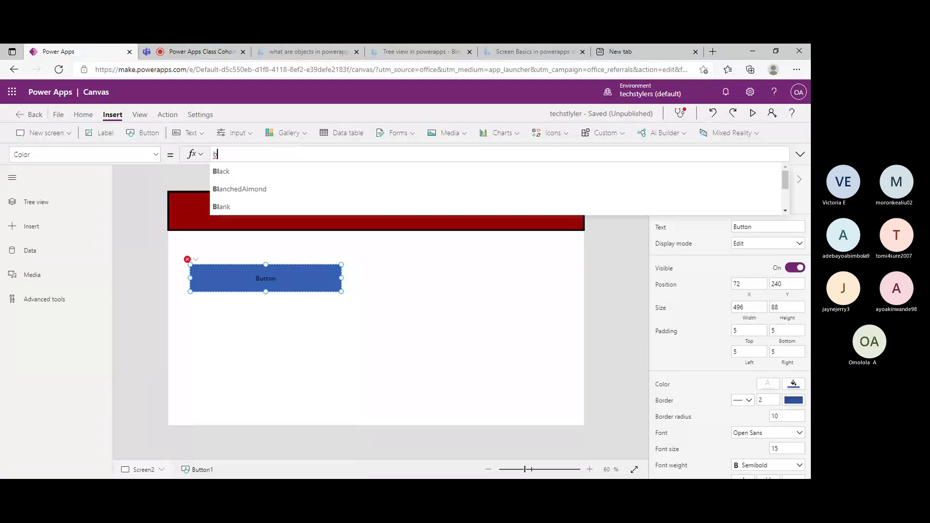
key("BackSpace")
type("yel")
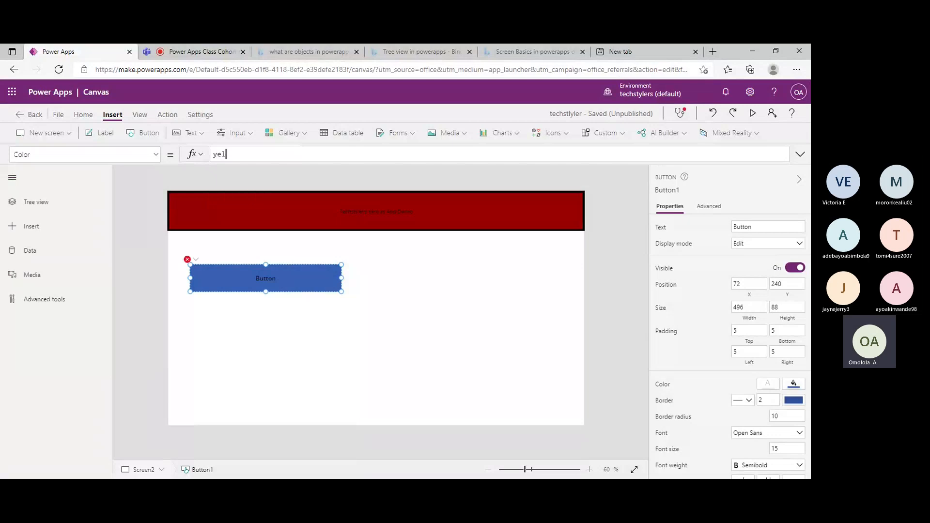
type("low")
left_click(246, 175)
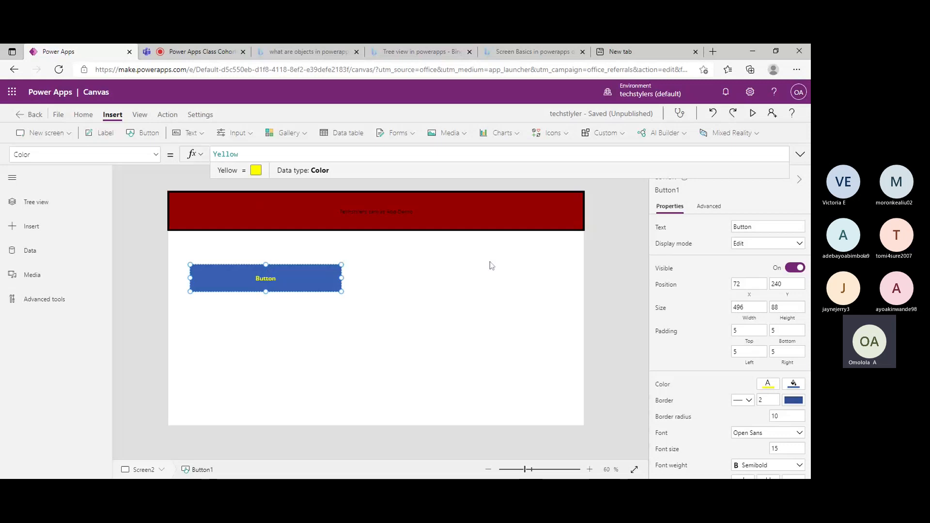
- Try red, green, dark red and blue as the button's text color, and settle on the near-white RGBA(241, 244, 249, 1)
left_click(767, 387)
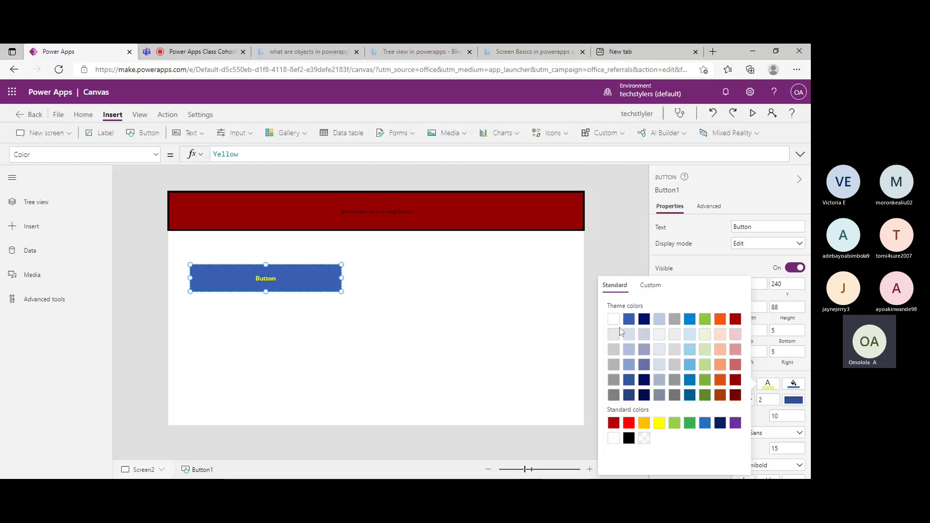
left_click(628, 424)
left_click(690, 423)
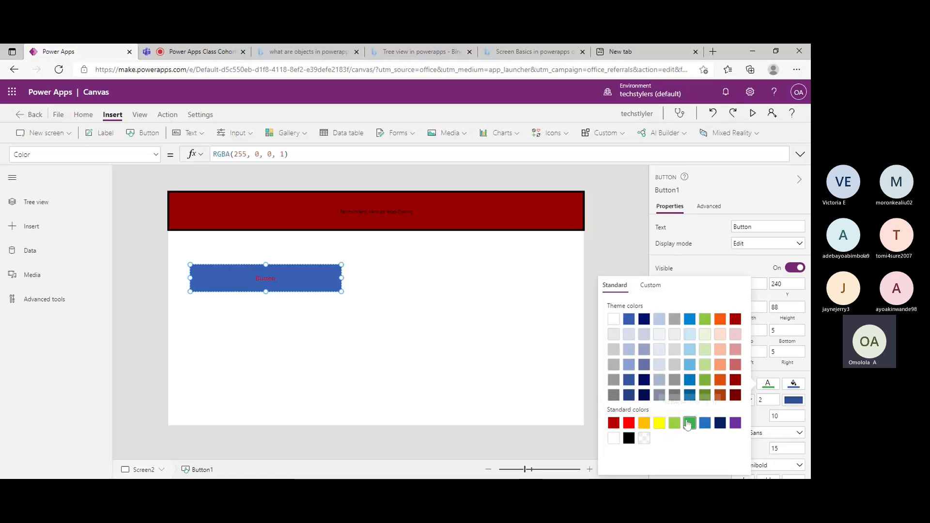
left_click(736, 381)
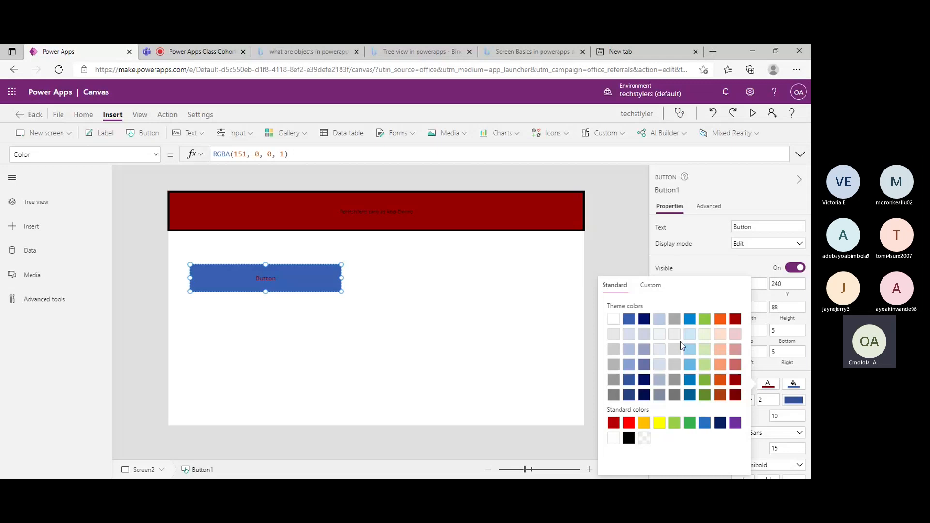
left_click(690, 382)
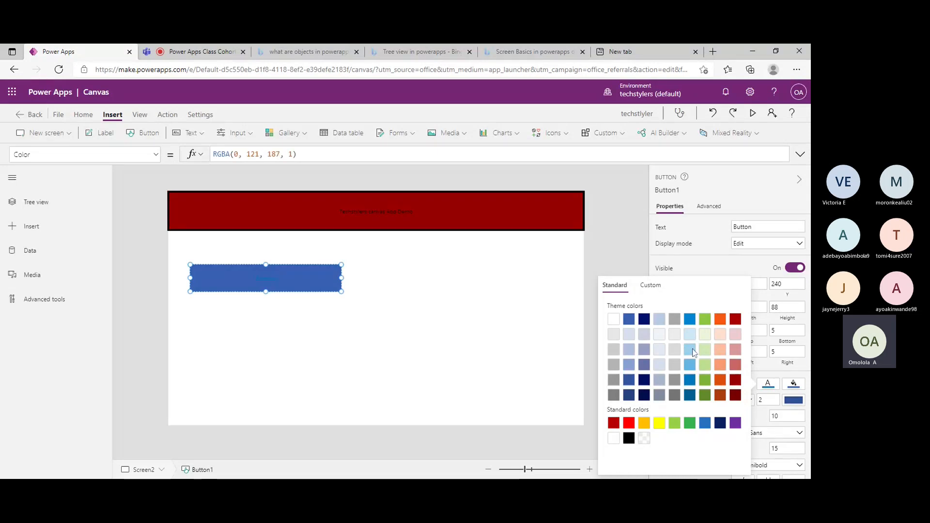
left_click(659, 336)
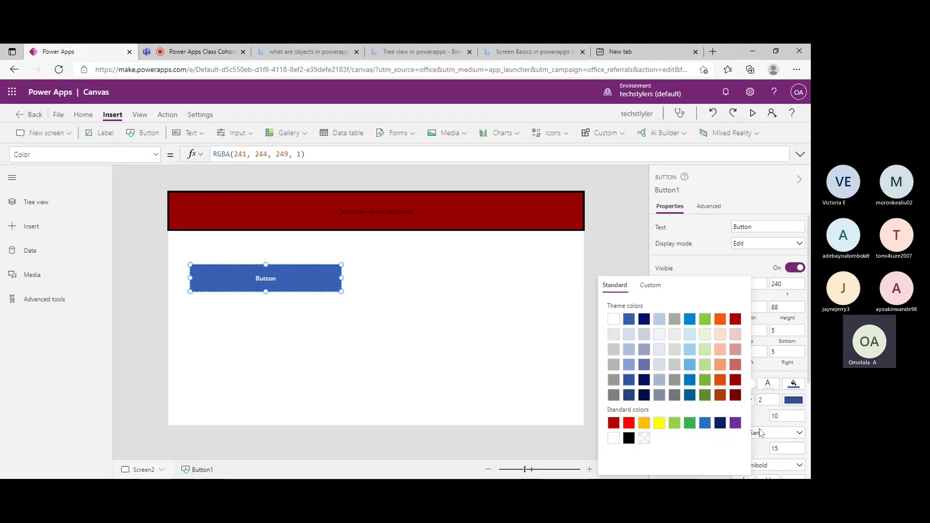
- Replace the formula of the button's Fill property with Red and check the fill color palette
left_click(155, 154)
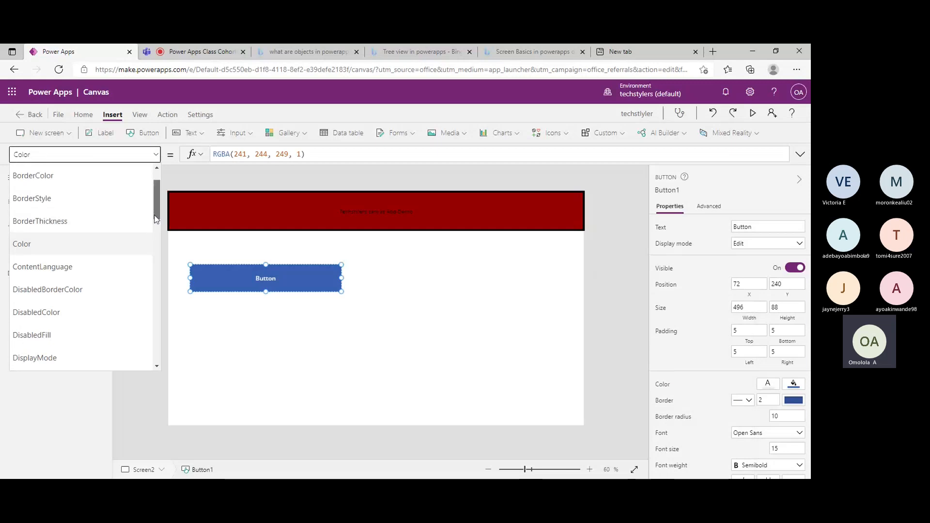
scroll(157, 232, "down", 2)
left_click_drag(158, 233, 159, 236)
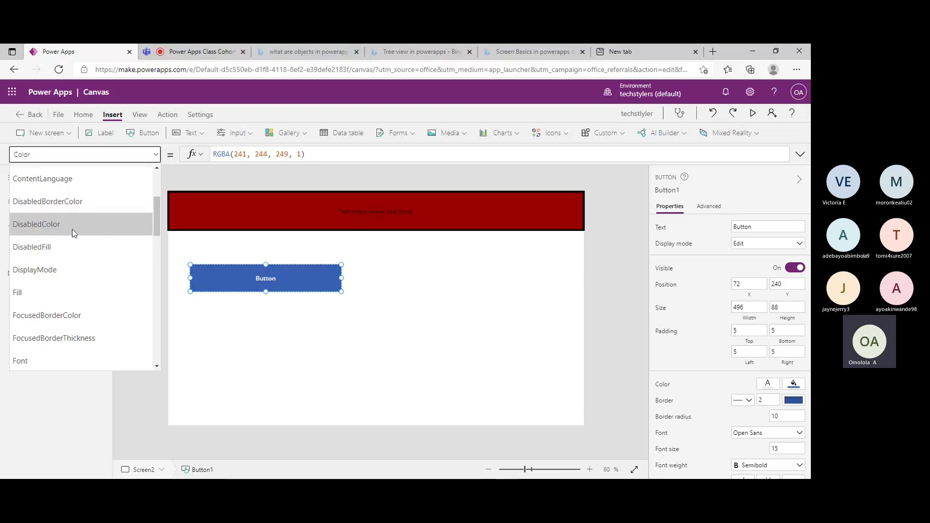
scroll(70, 243, "down", 1)
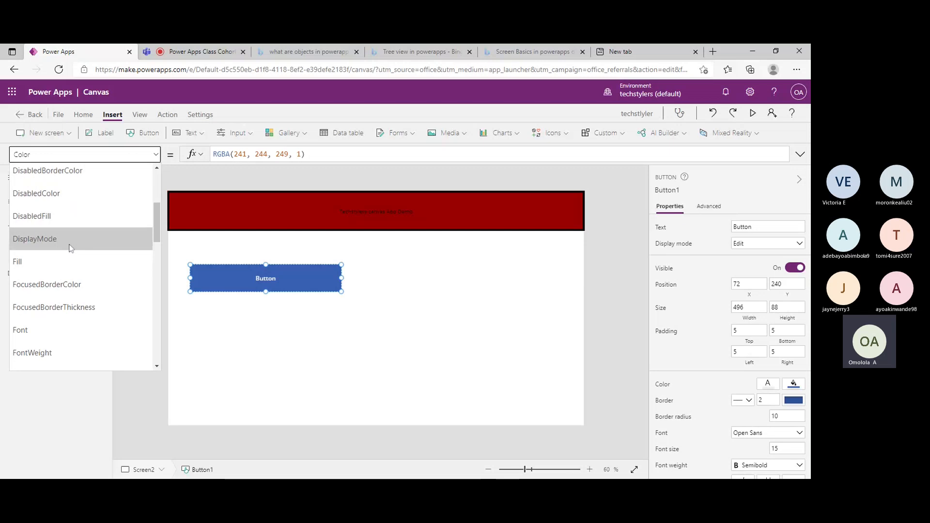
scroll(67, 237, "down", 1)
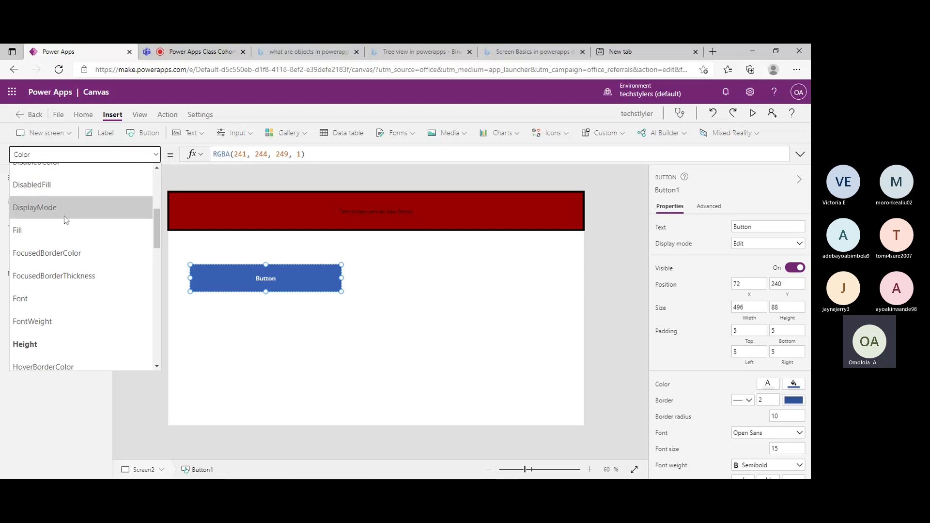
left_click(44, 234)
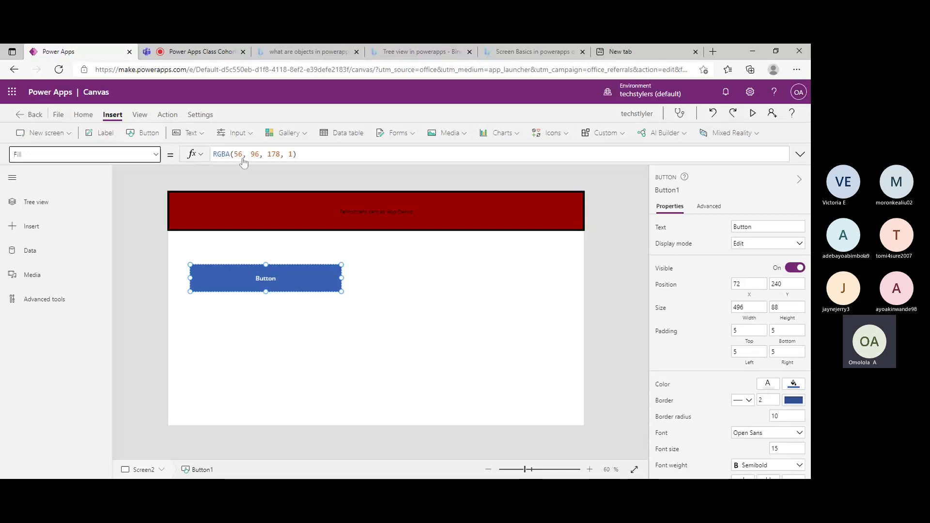
left_click(294, 154)
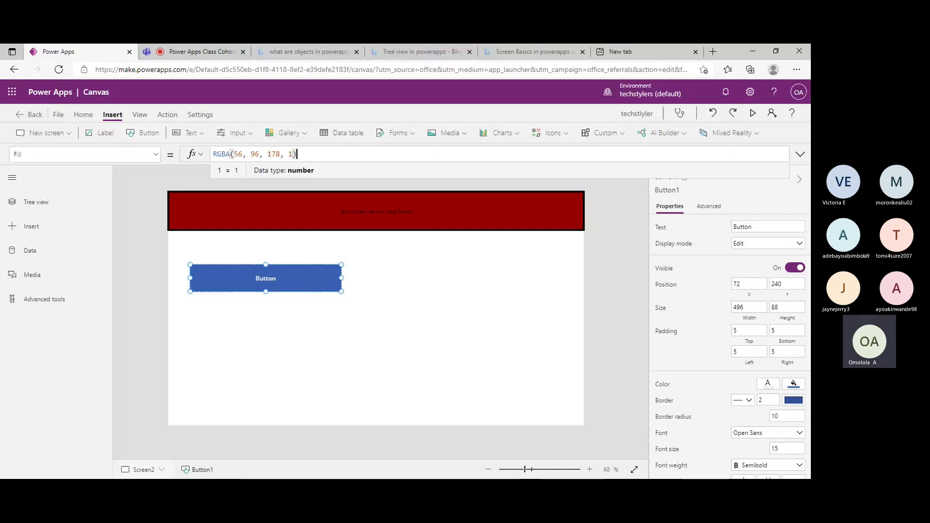
left_click(297, 154)
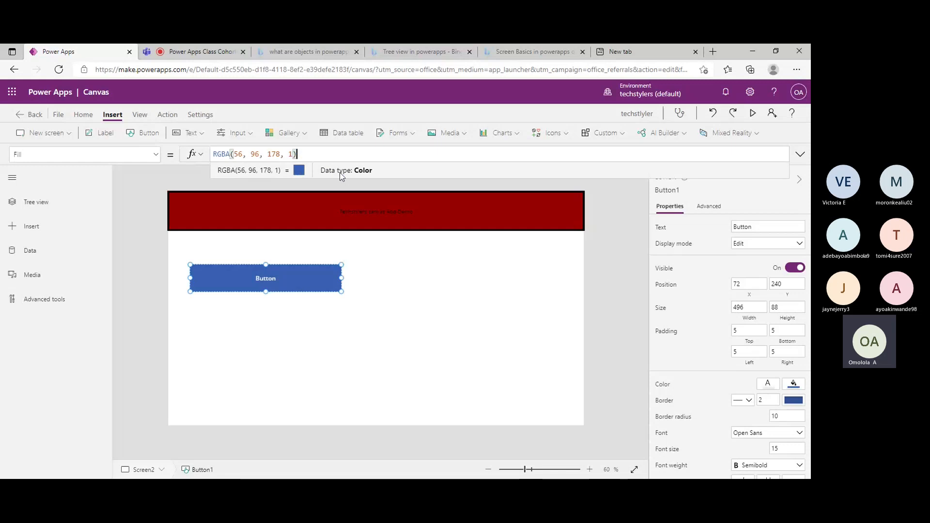
left_click(297, 154)
key("BackSpace")
key("BackSpace")
key("BackSpace")
key("BackSpace")
key("BackSpace")
key("BackSpace")
key("BackSpace")
key("BackSpace")
key("BackSpace")
key("BackSpace")
key("BackSpace")
key("BackSpace")
key("BackSpace")
key("BackSpace")
key("BackSpace")
key("BackSpace")
key("BackSpace")
key("BackSpace")
key("BackSpace")
key("BackSpace")
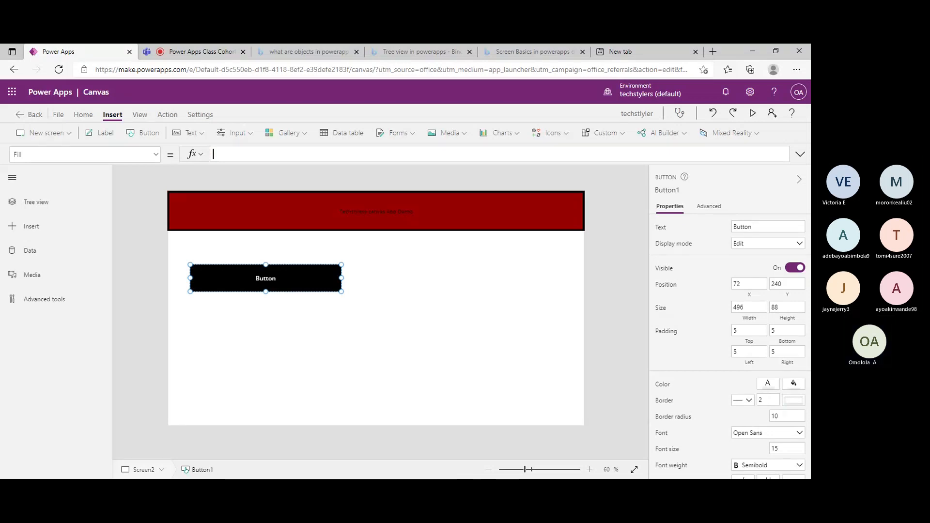
type("red")
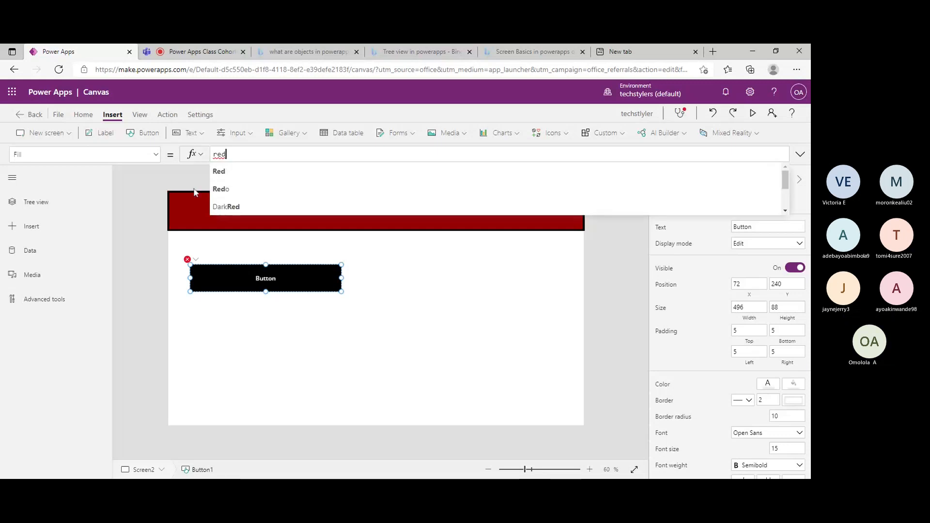
left_click(218, 174)
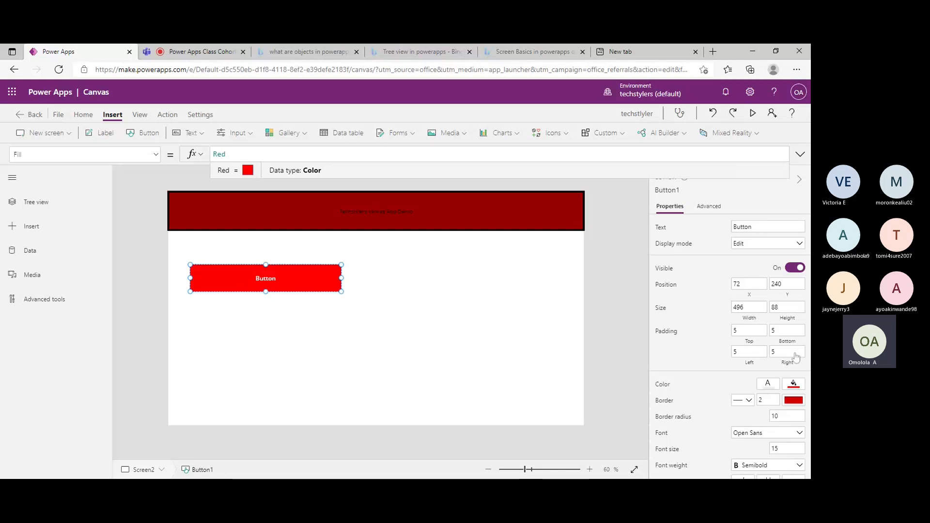
left_click(794, 385)
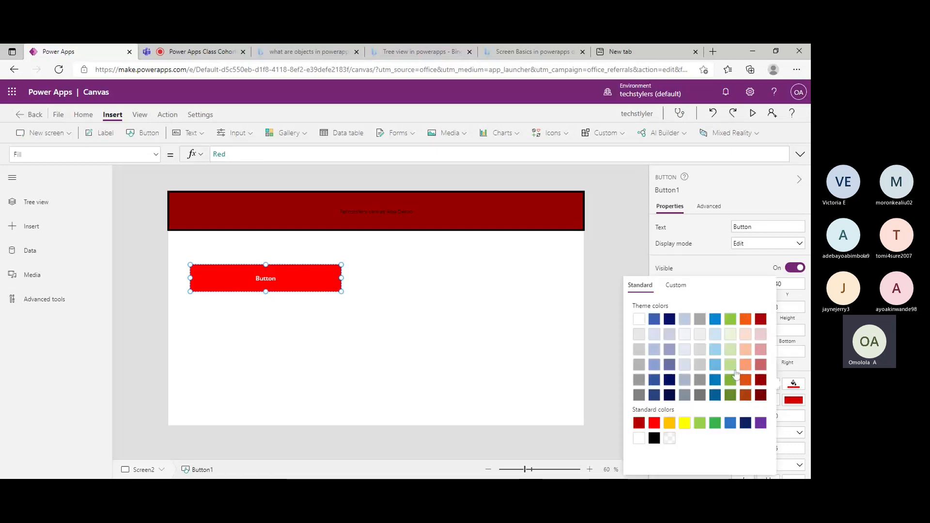
left_click(153, 161)
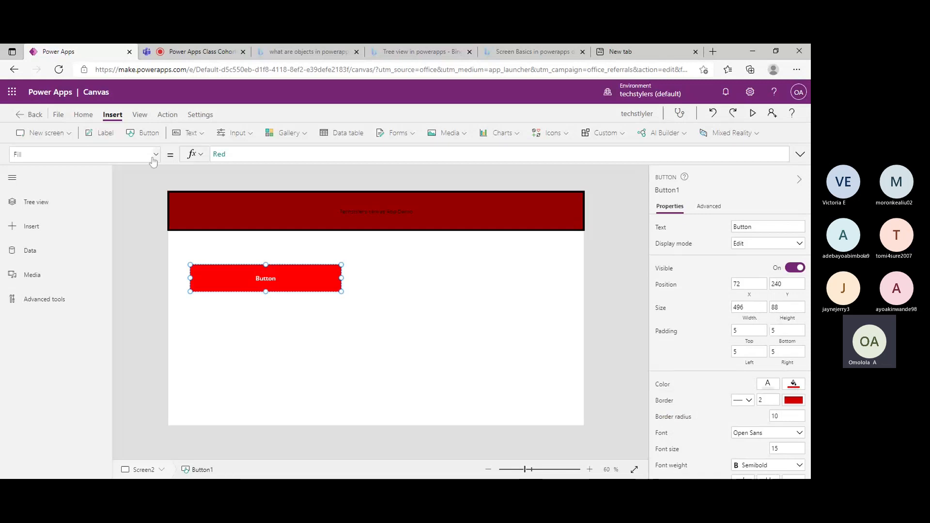
- Set the formula of the button's Height property to 100
left_click(155, 155)
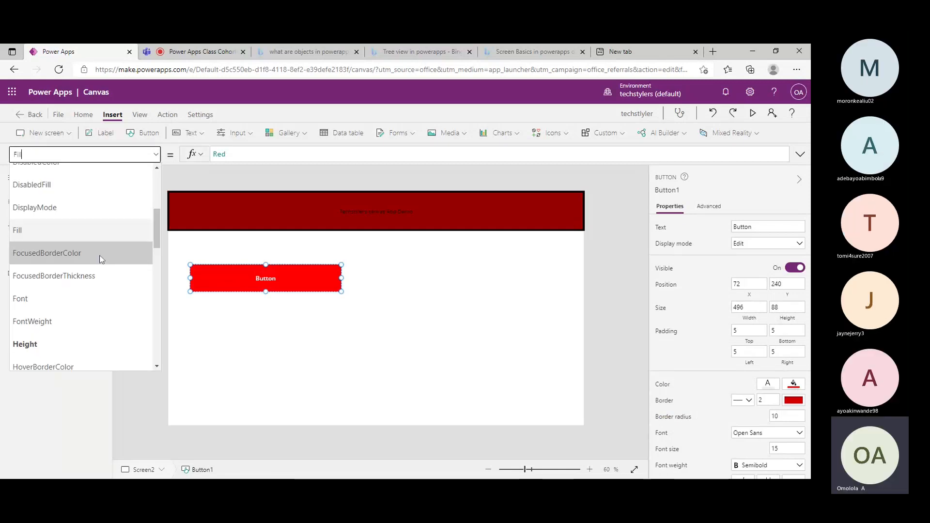
scroll(82, 284, "down", 1)
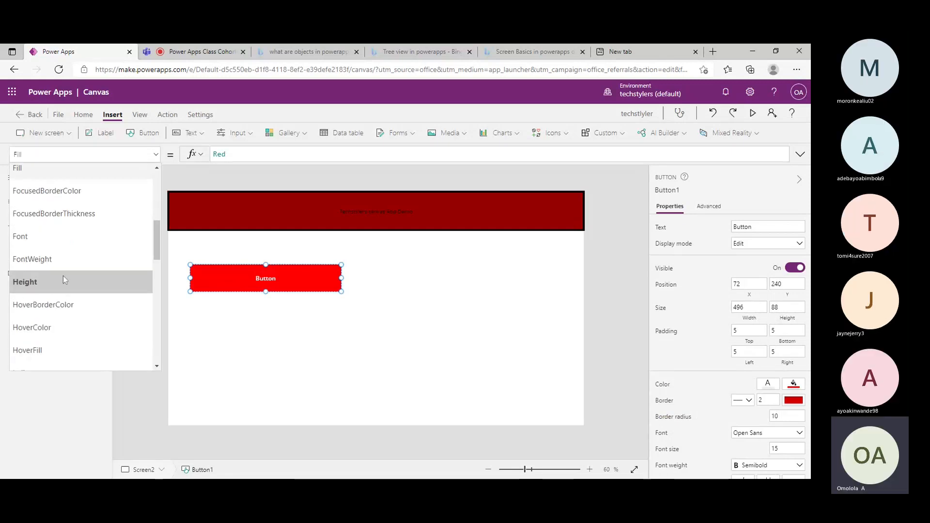
left_click(63, 276)
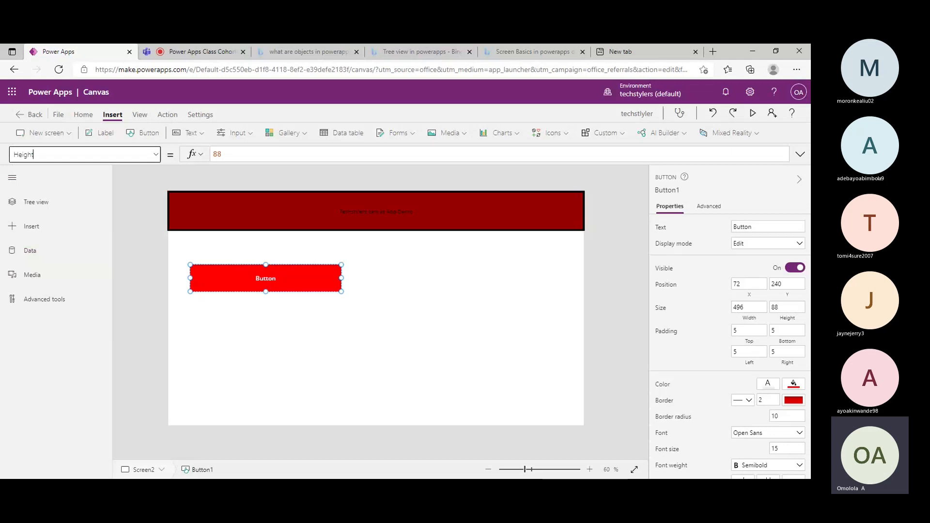
left_click(217, 154)
type("100")
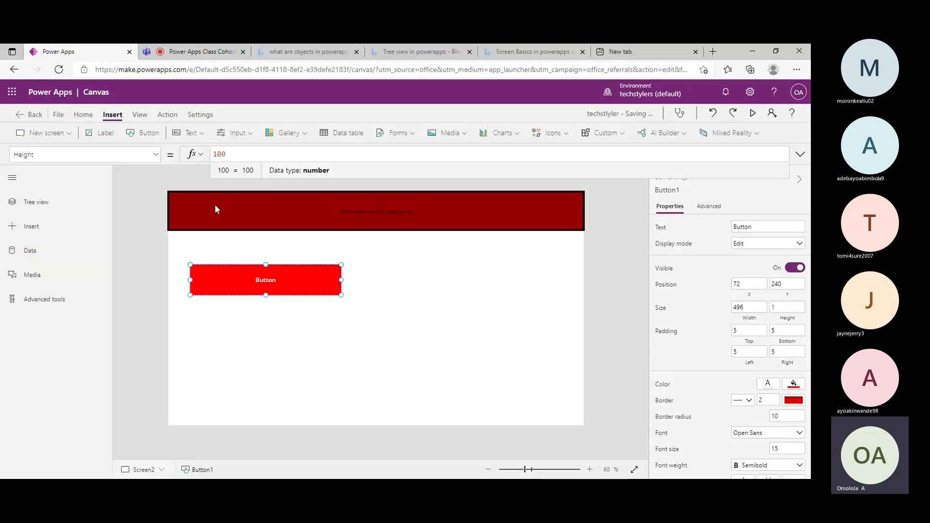
left_click(199, 243)
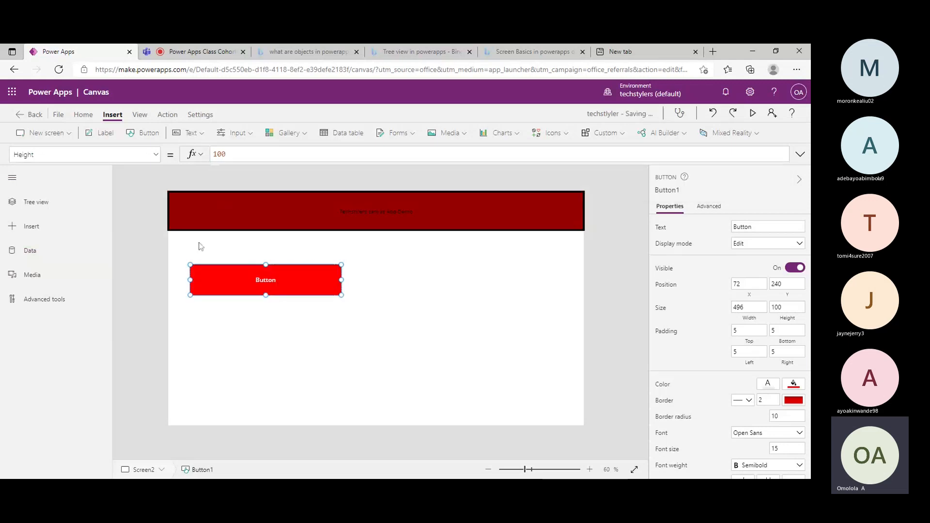
- View the formula behind the button's HoverColor property, and preview the app to check how the button looks under the pointer
left_click(154, 155)
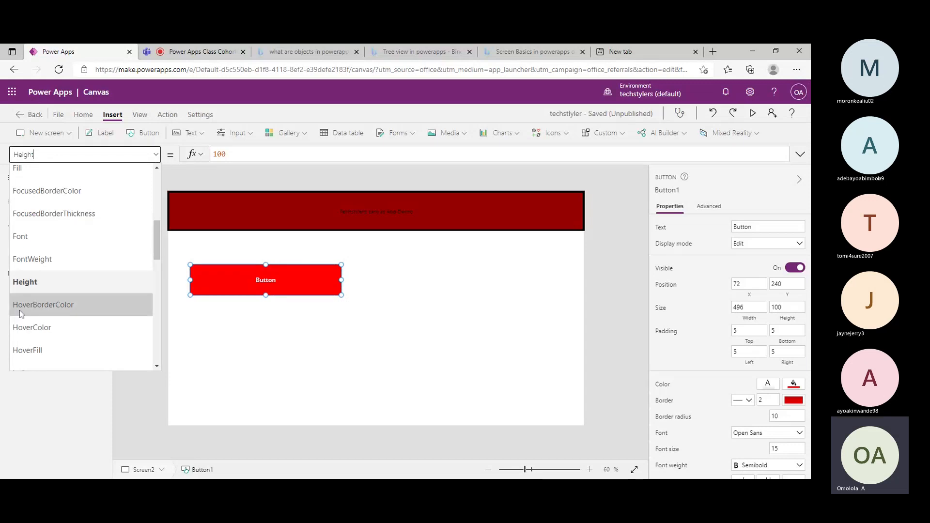
left_click(76, 330)
left_click(154, 156)
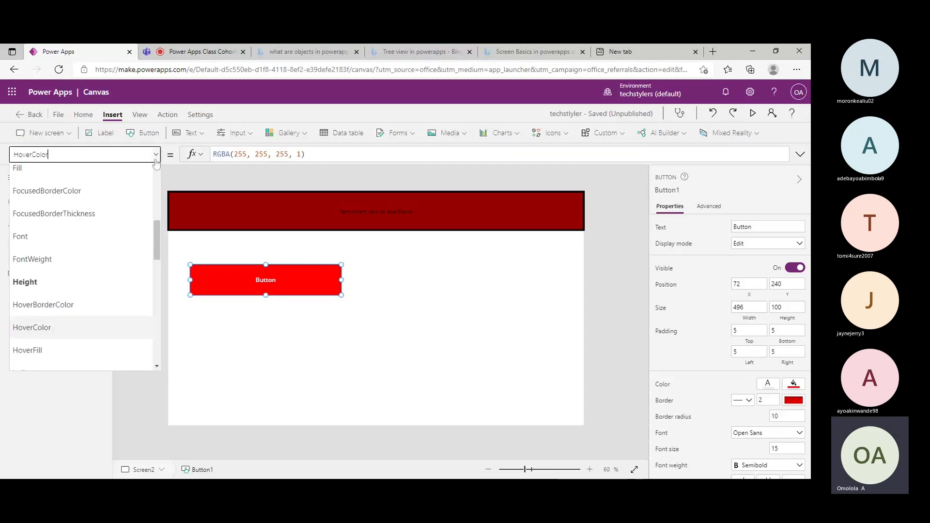
left_click(752, 113)
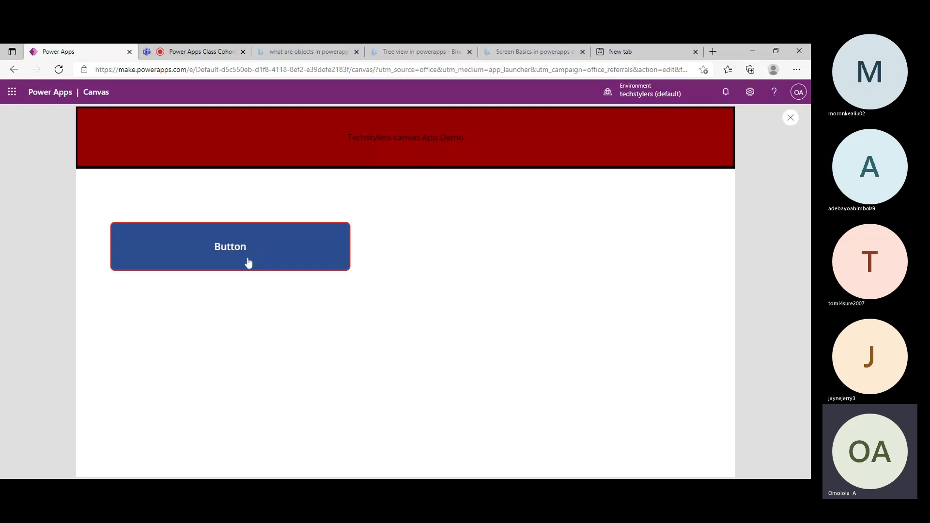
key("Escape")
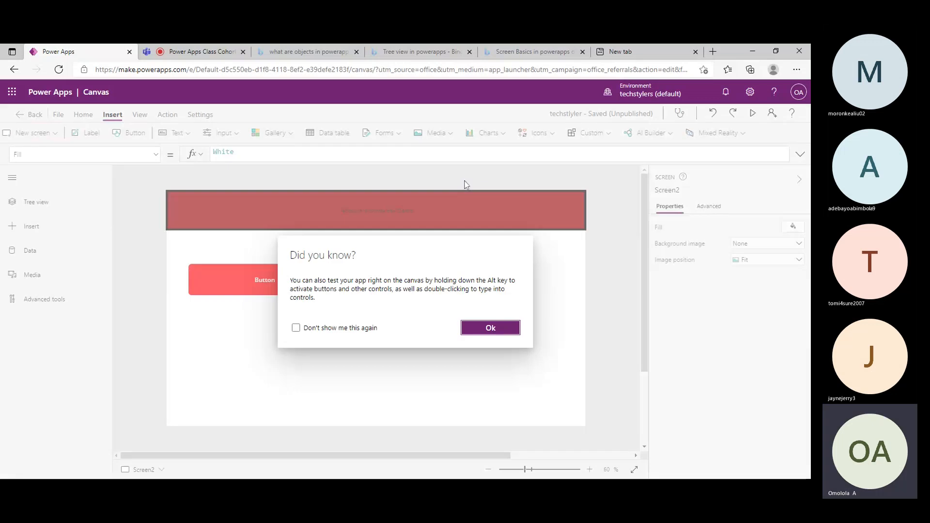
left_click(491, 329)
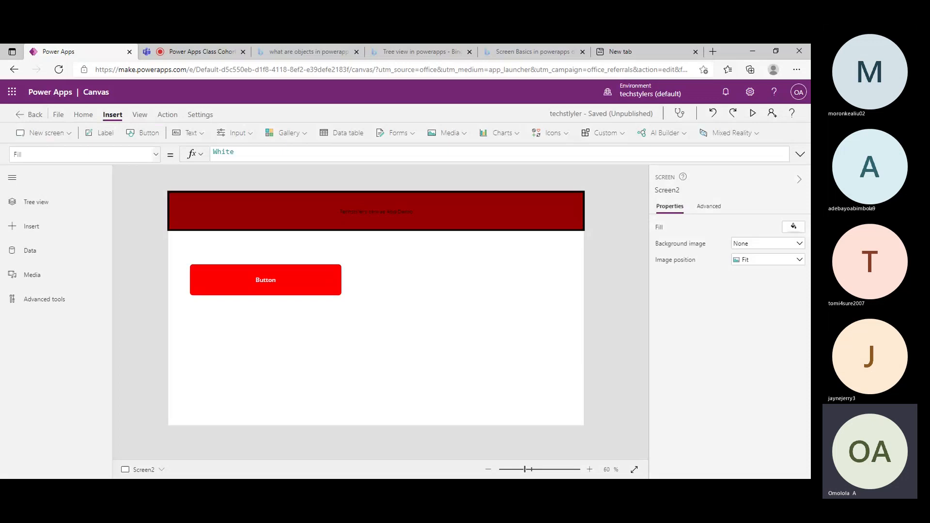
- Reselect the button and clear the formula of its HoverFill property
left_click(155, 154)
scroll(97, 301, "up", 1)
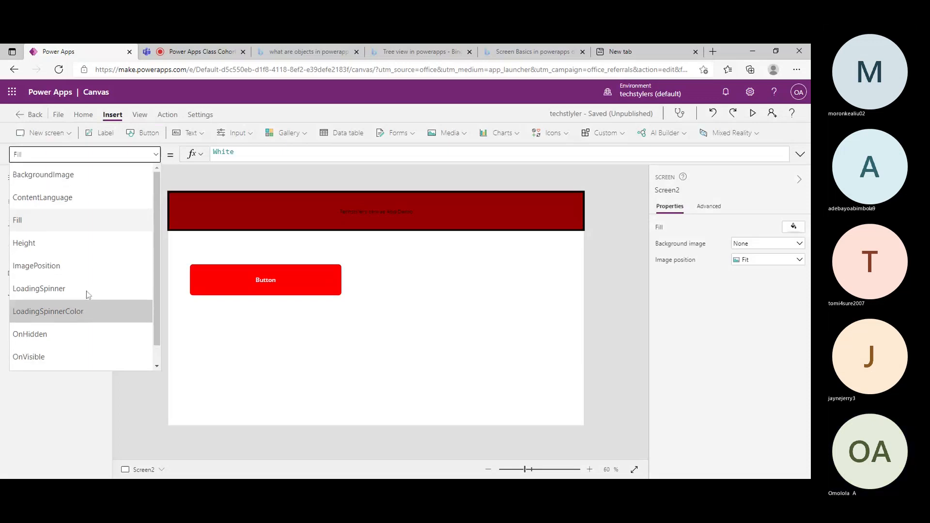
left_click(206, 280)
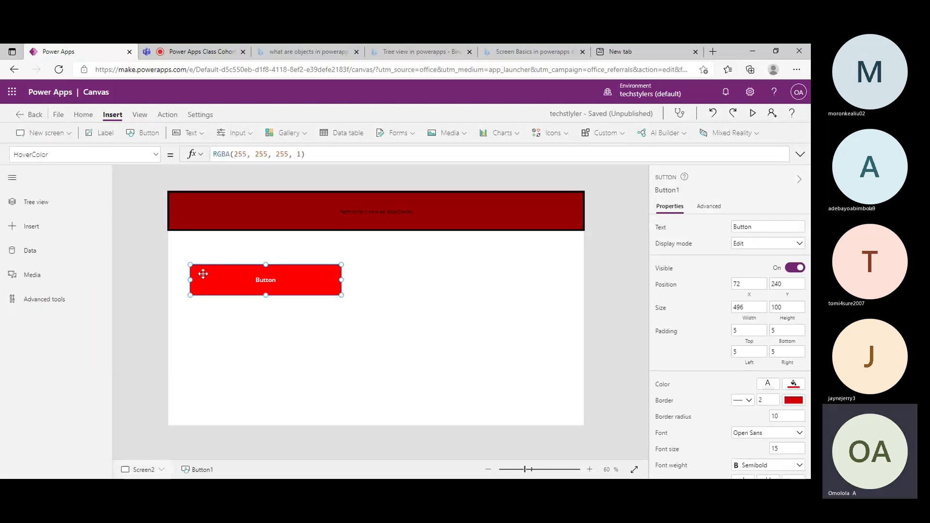
left_click(146, 154)
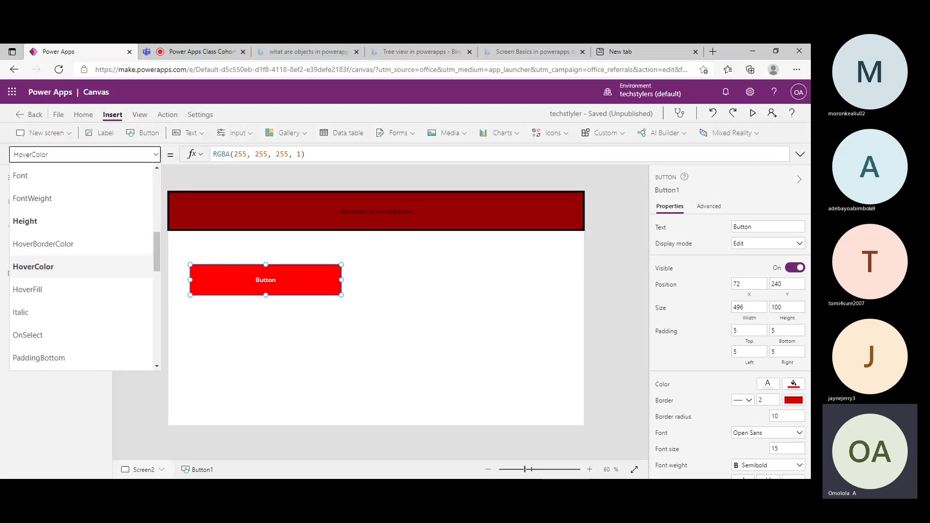
left_click(306, 154)
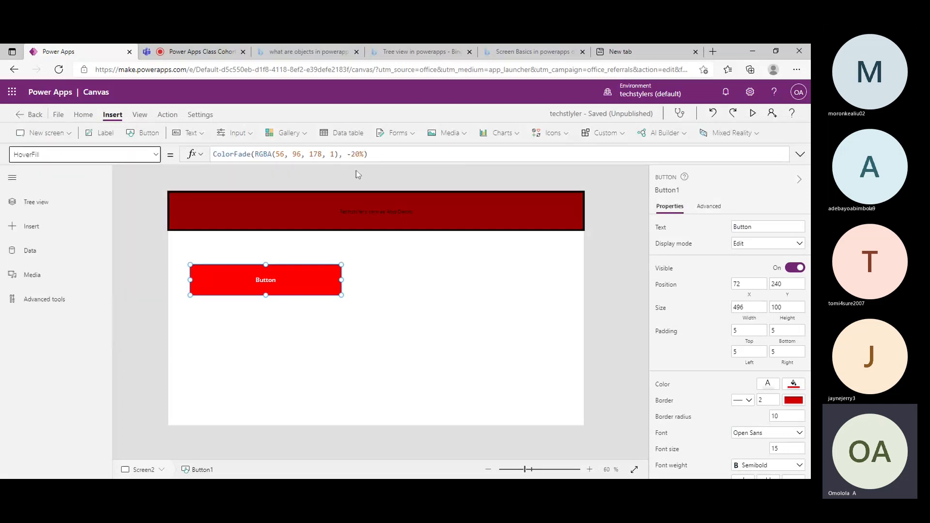
left_click(368, 154)
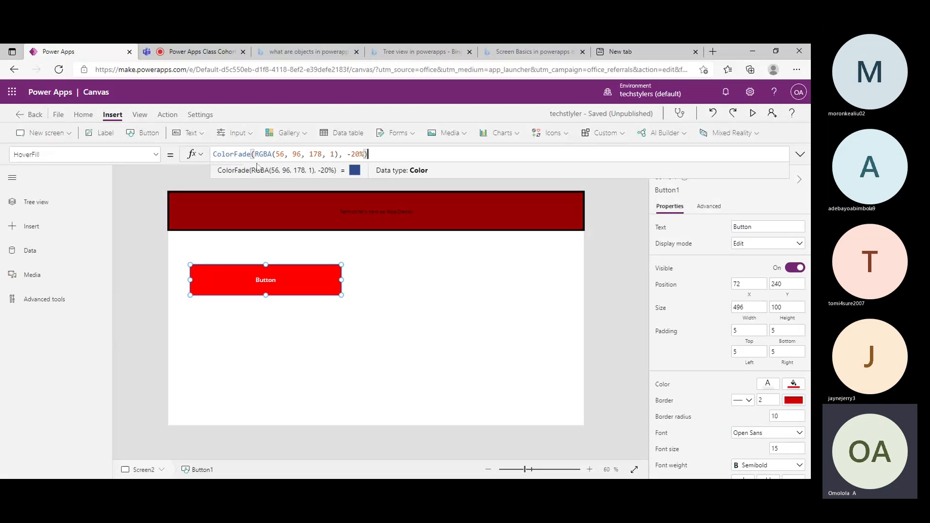
key("ctrl+a")
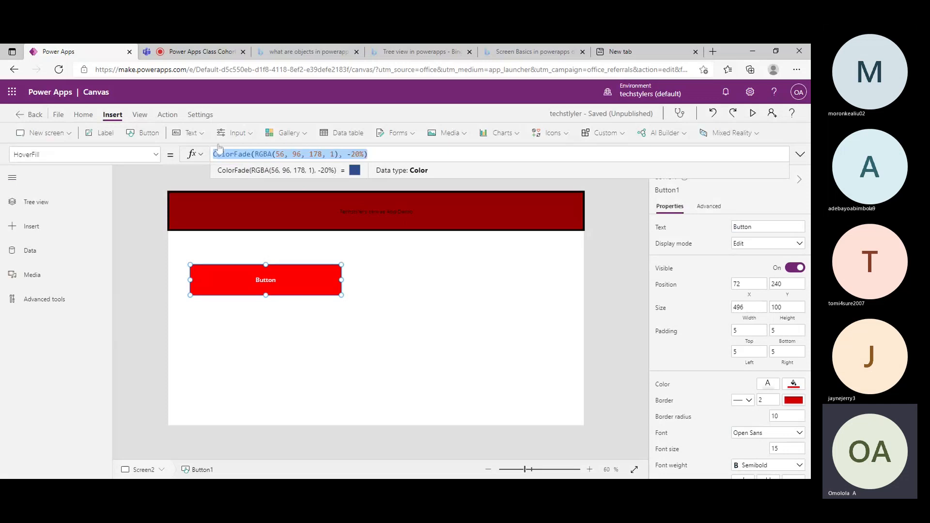
key("BackSpace")
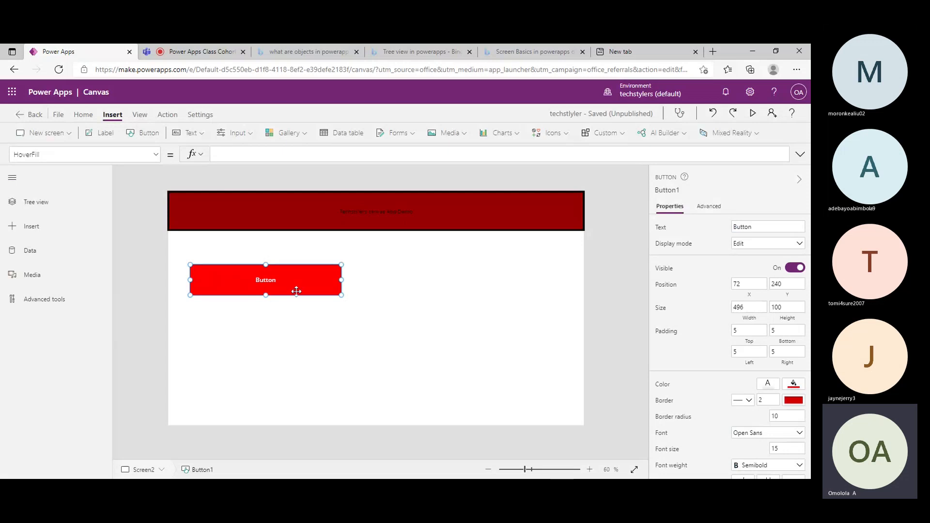
- Set the formula of the button's HoverFill property to Self.Fill
type("s1")
type("ef")
type(".fill")
key("BackSpace")
key("BackSpace")
key("BackSpace")
key("BackSpace")
key("BackSpace")
key("BackSpace")
key("BackSpace")
key("BackSpace")
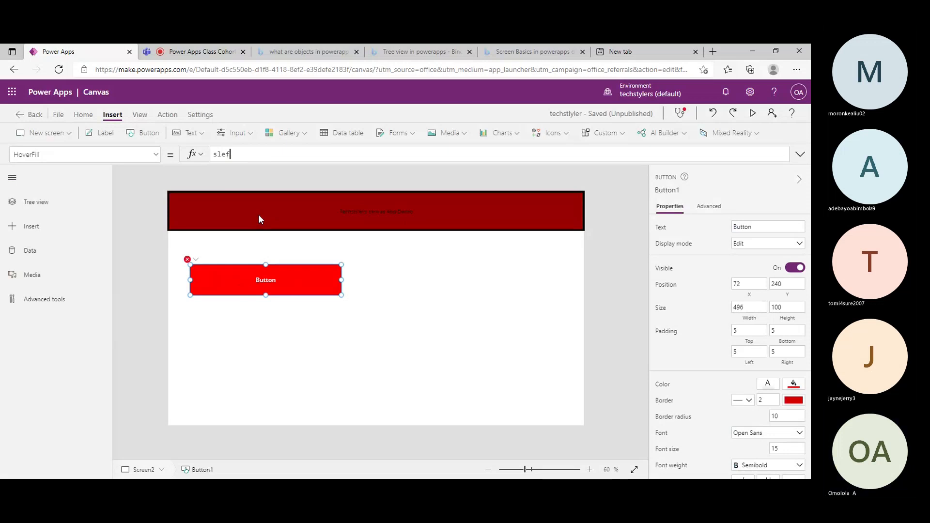
type("elf.fill")
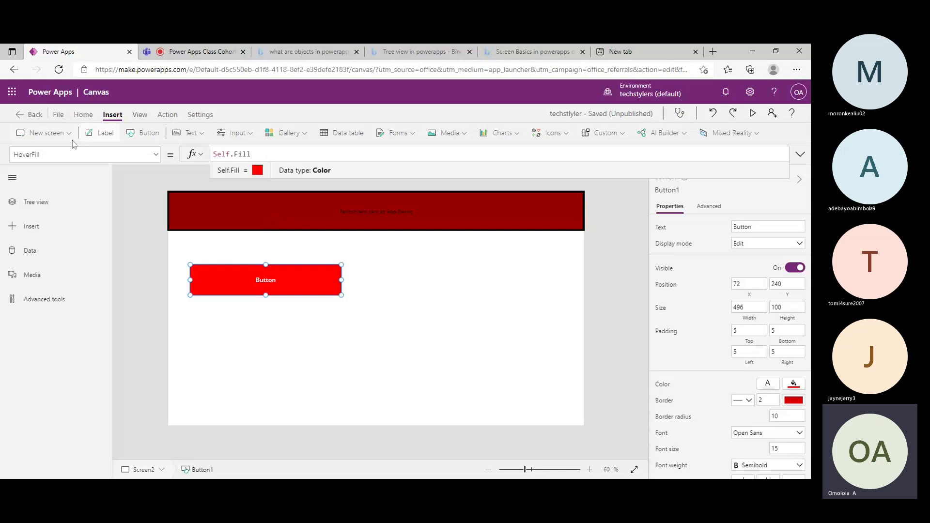
- View the button's Italic and OnSelect properties, and look through the rest of its available properties
left_click(155, 155)
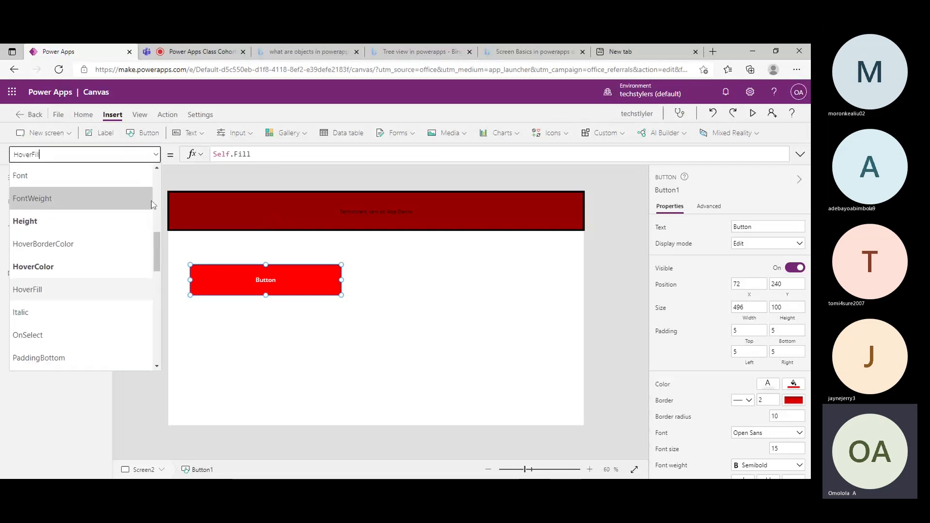
left_click(118, 307)
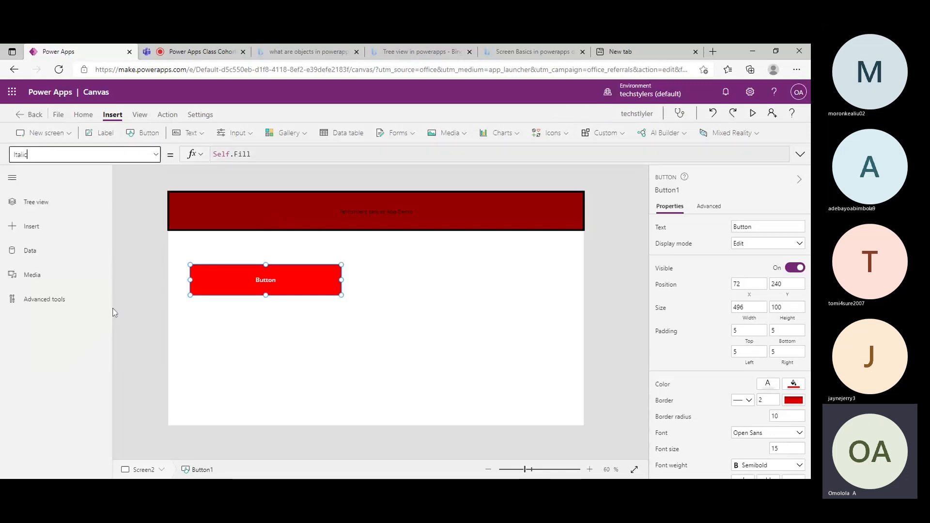
left_click(156, 154)
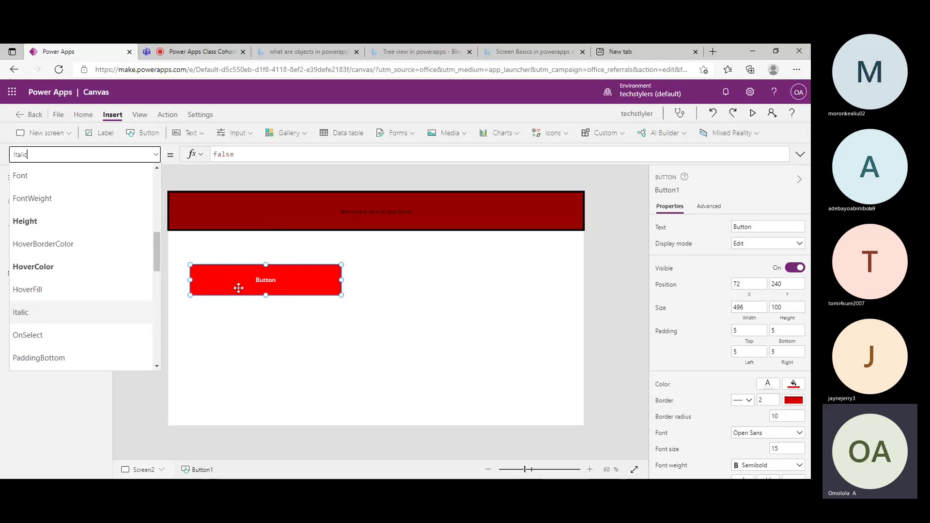
scroll(46, 321, "down", 1)
left_click(51, 312)
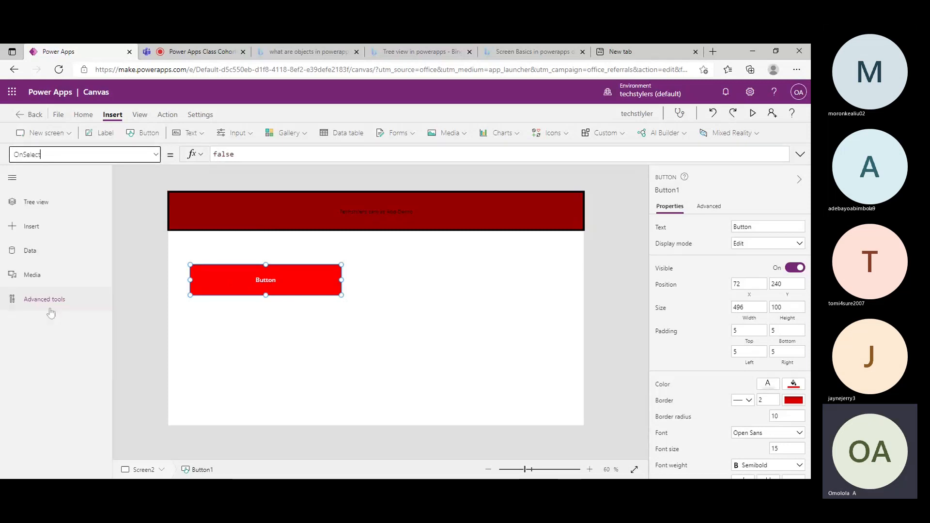
left_click(156, 154)
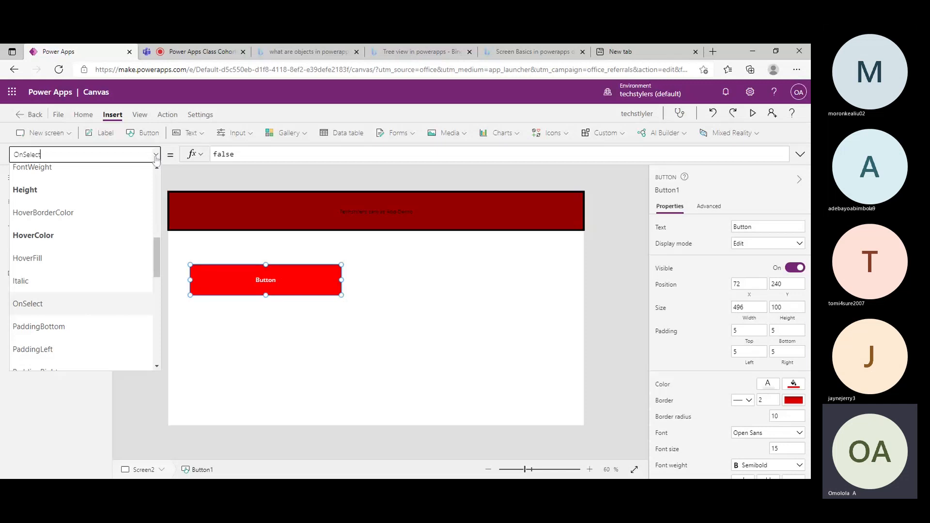
scroll(97, 319, "down", 1)
scroll(95, 333, "down", 2)
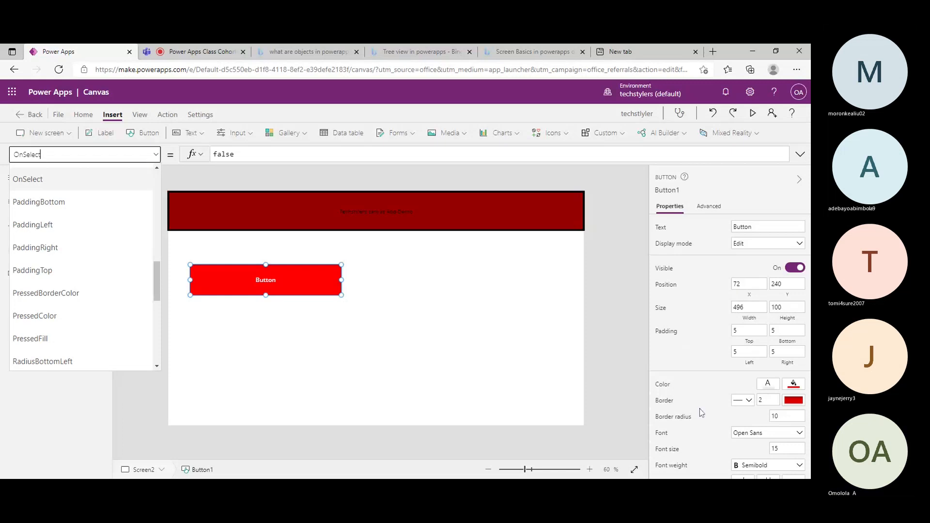
scroll(701, 413, "down", 3)
scroll(701, 413, "up", 1)
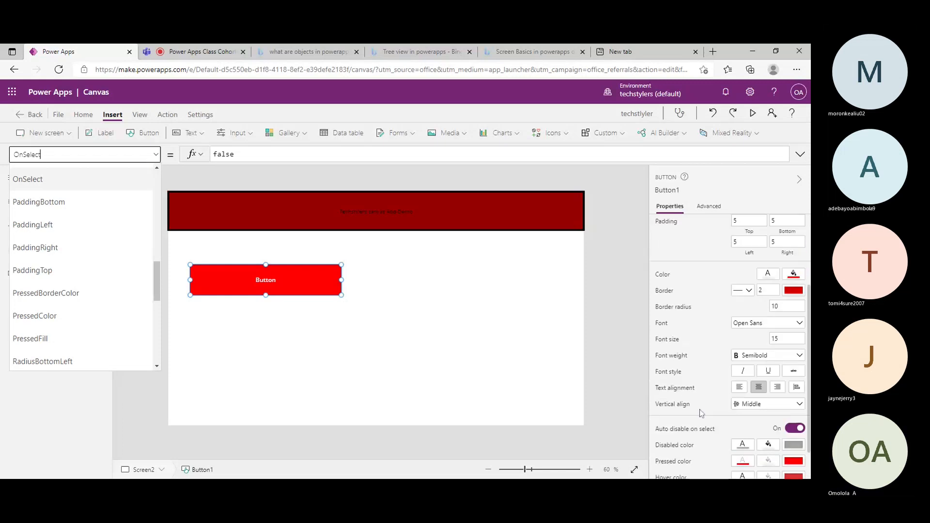
scroll(701, 413, "up", 1)
scroll(727, 338, "up", 1)
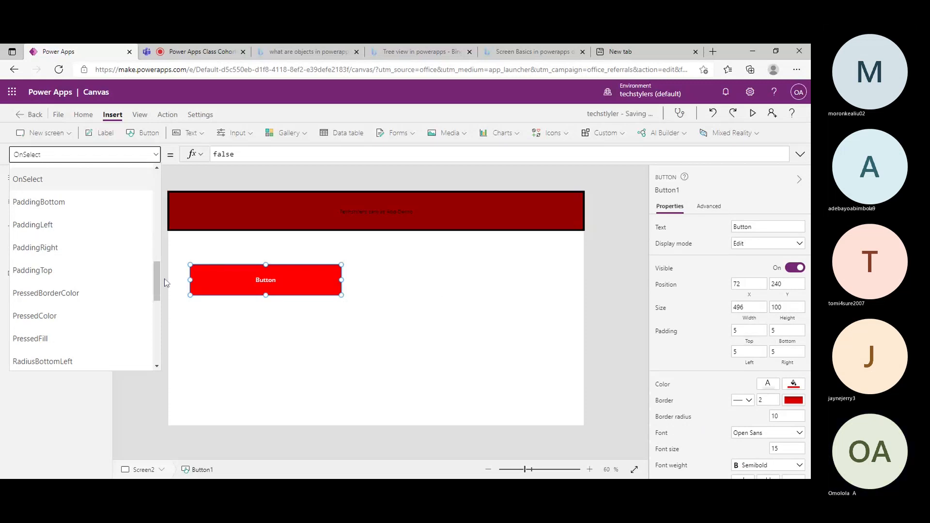
left_click_drag(157, 283, 158, 349)
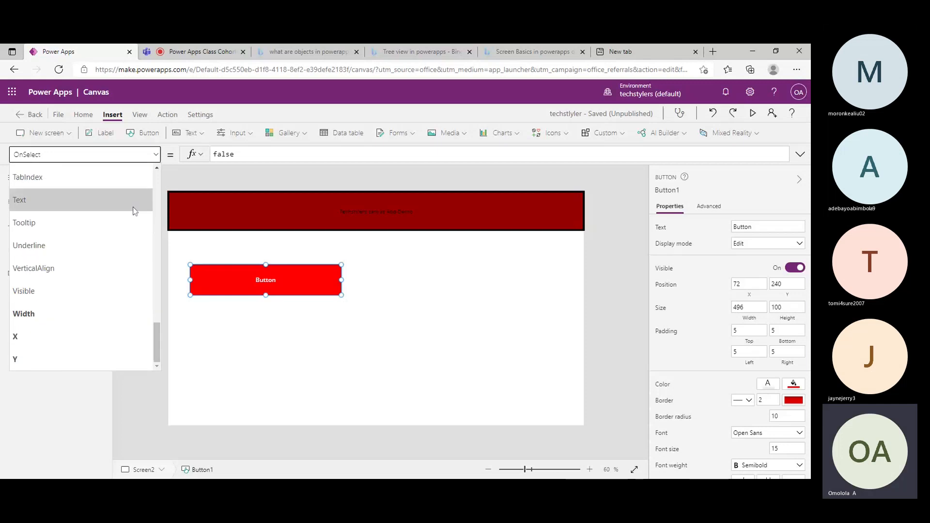
left_click(156, 154)
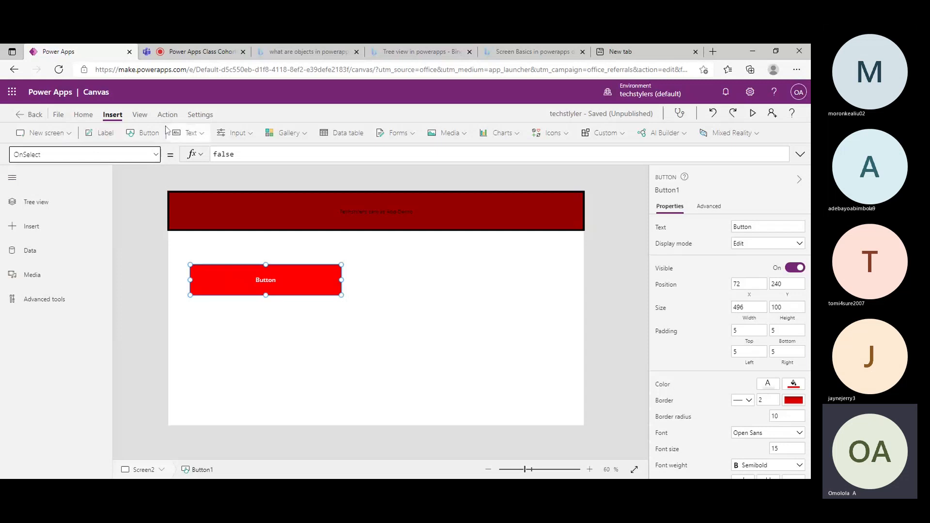
- Insert a text label and place it in the dark red header at about X 99, Y 30
left_click(193, 135)
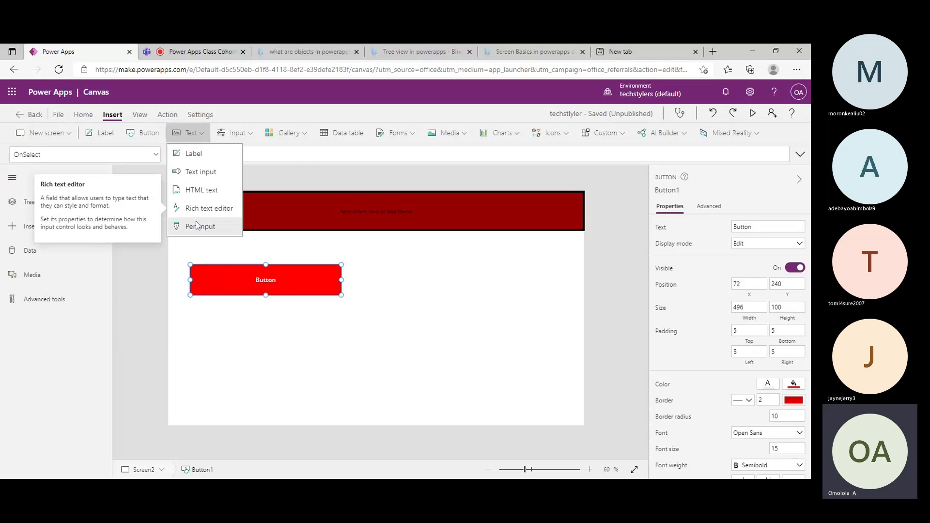
left_click(194, 153)
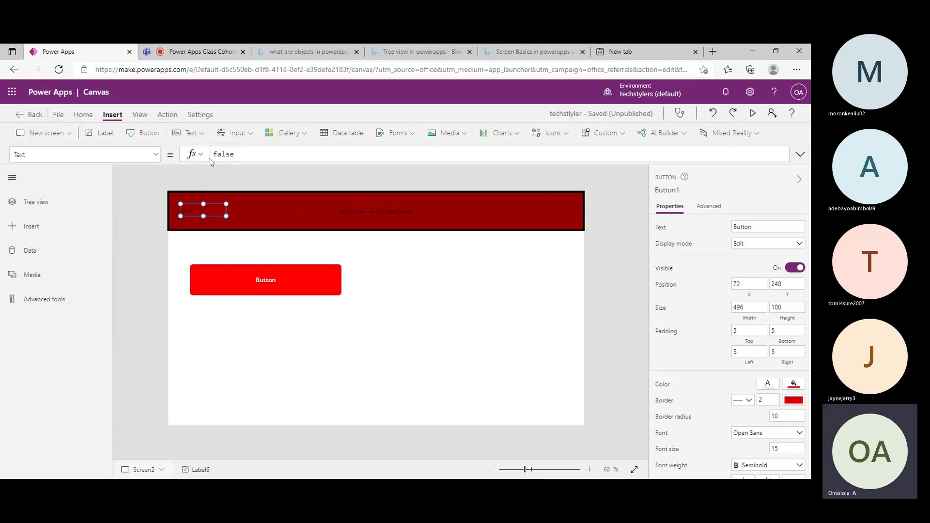
mouse_move(208, 211)
left_mouse_down()
mouse_move(346, 216)
mouse_move(226, 208)
left_mouse_up()
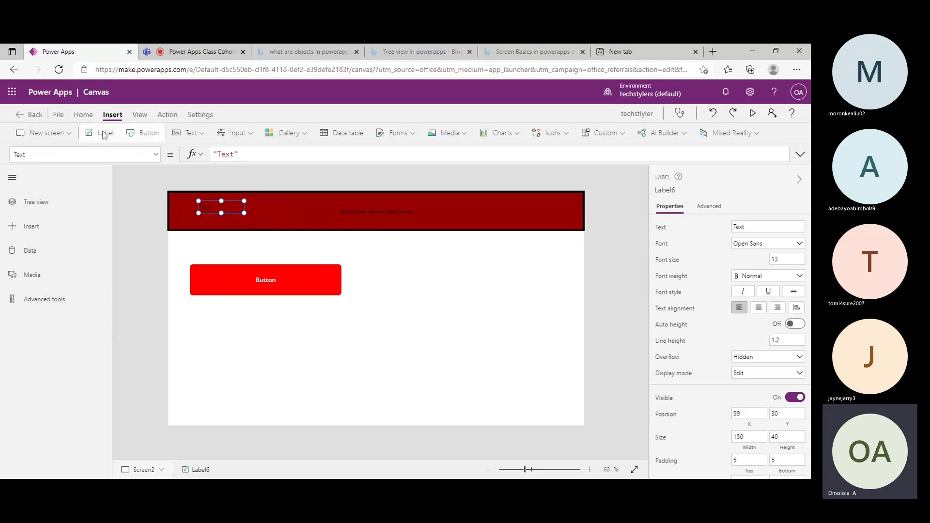
- Insert a text input and place it beside the new label in the header, at about X 233, Y 43
left_click(192, 133)
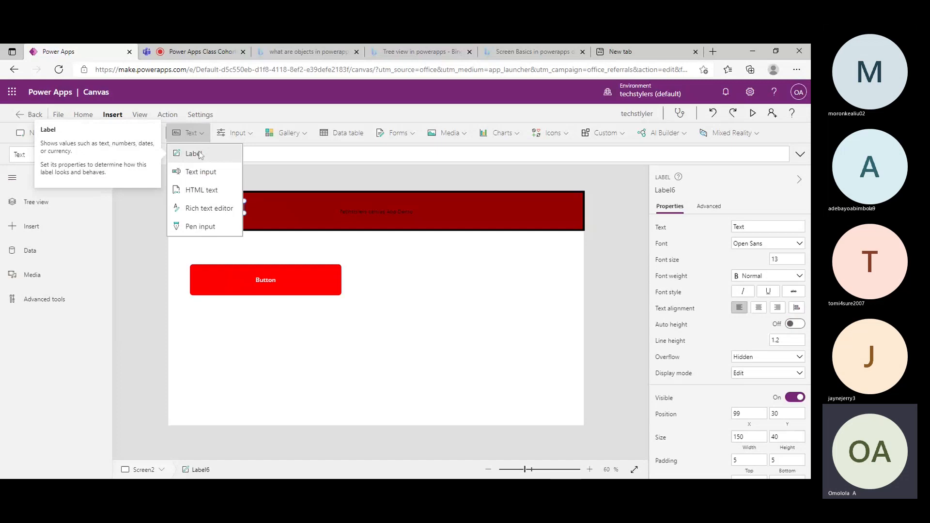
left_click(200, 173)
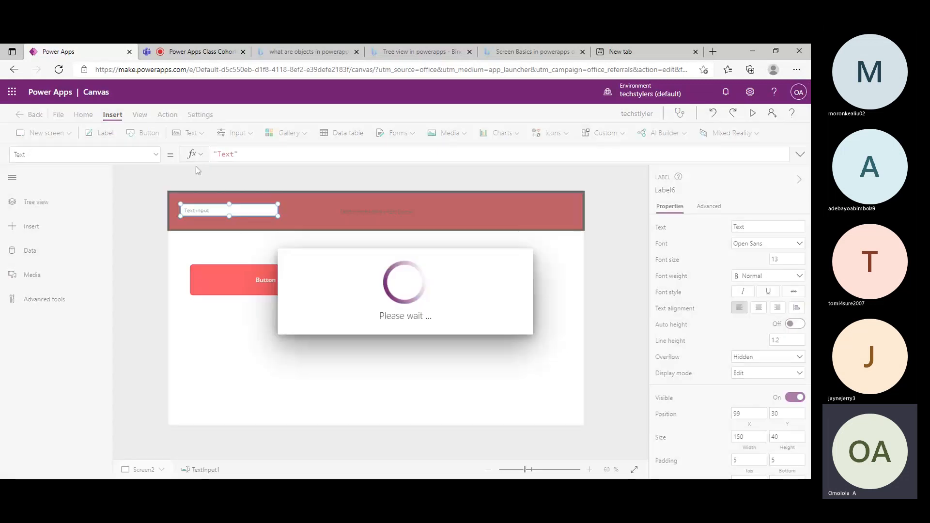
left_click_drag(251, 210, 310, 213)
- Insert a second button and place it below and to the right of the red button, at about X 753, Y 399
left_click(199, 136)
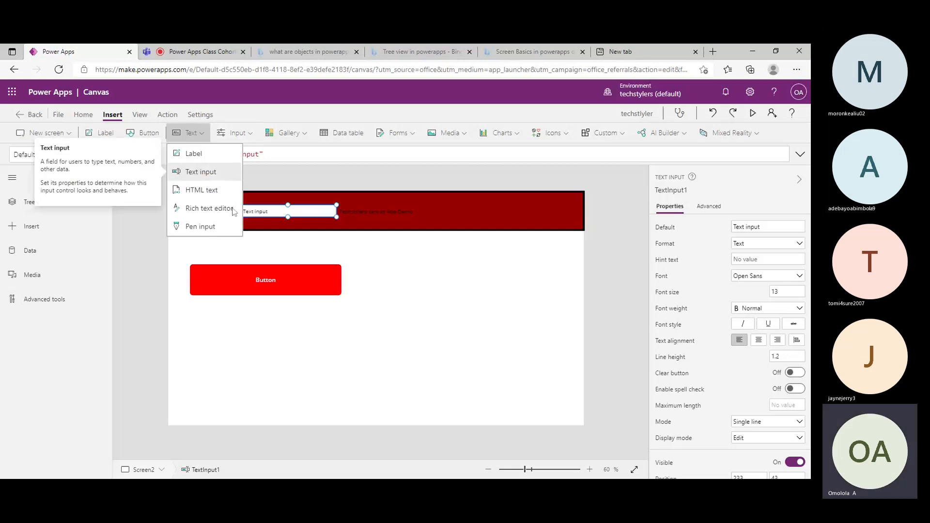
left_click(242, 135)
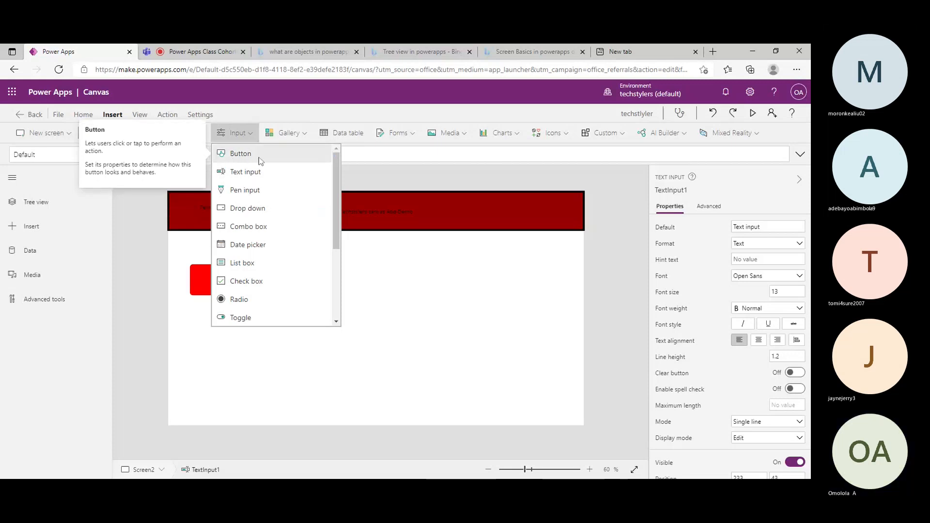
left_click(241, 154)
left_click_drag(205, 209, 421, 320)
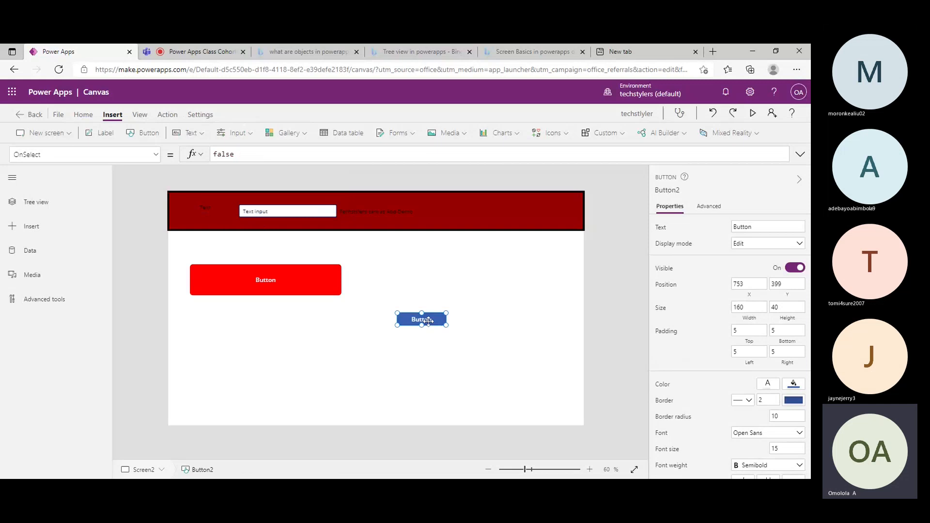
- Insert another text input and place it above the blue button, at about X 837, Y 288
left_click(252, 140)
left_click(249, 175)
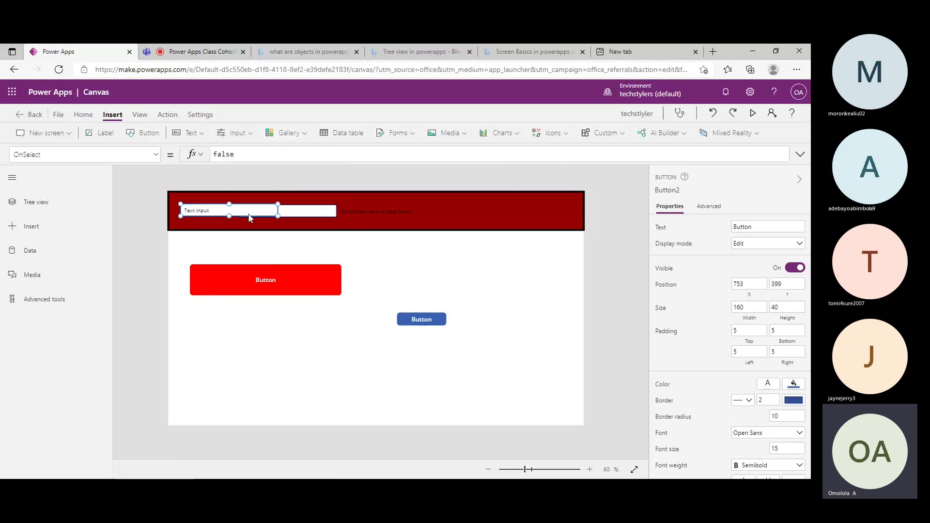
left_click_drag(237, 208, 480, 284)
- Insert a pen input and place it below the red button, at about X 136, Y 421
left_click(208, 136)
left_click(237, 133)
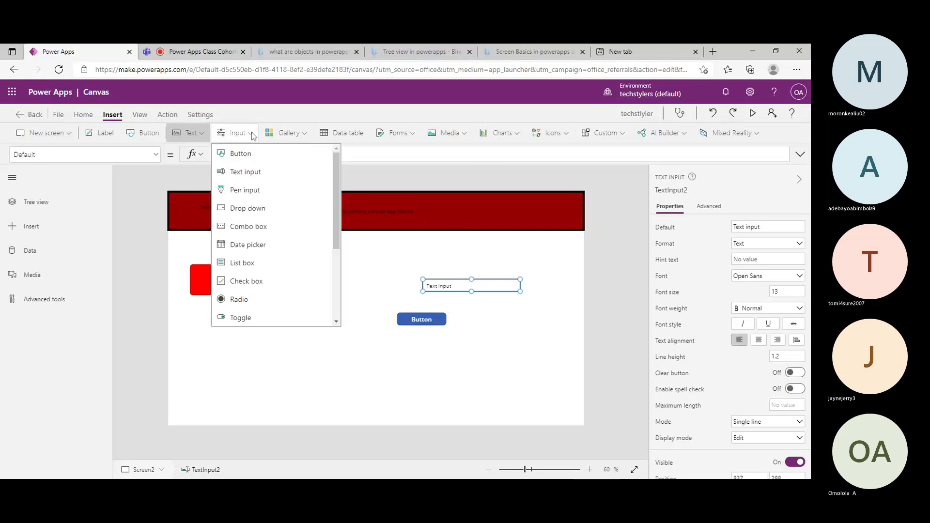
left_click(257, 191)
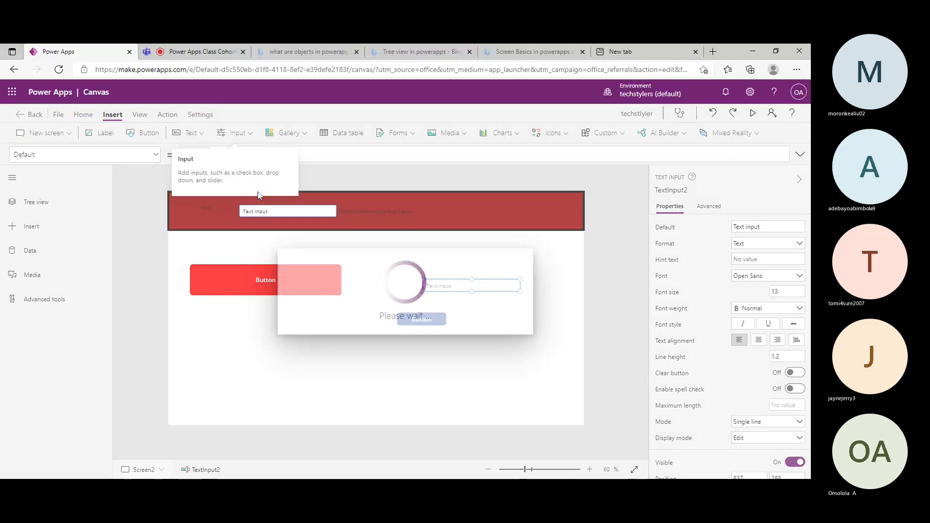
left_click_drag(258, 250, 288, 366)
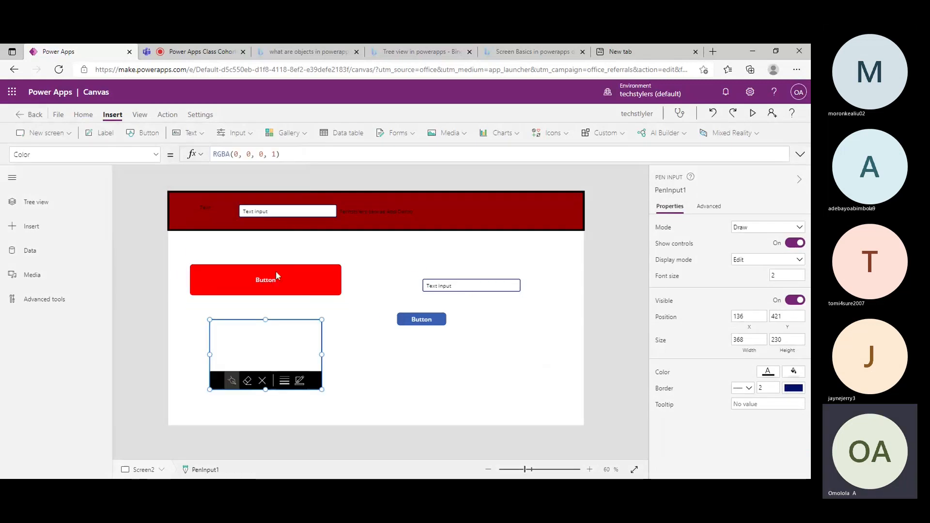
- Insert a check box and place it to the right of the pen input, at about X 568, Y 530
left_click(249, 134)
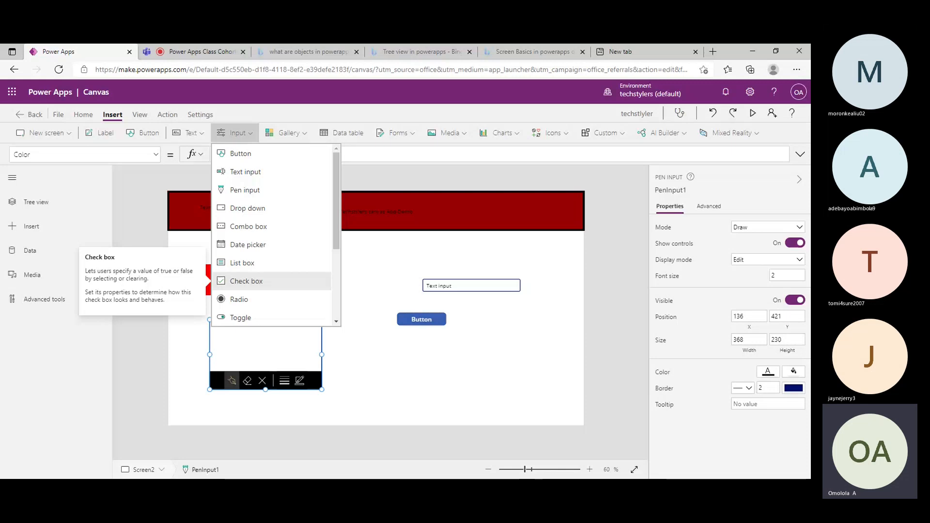
left_click(246, 172)
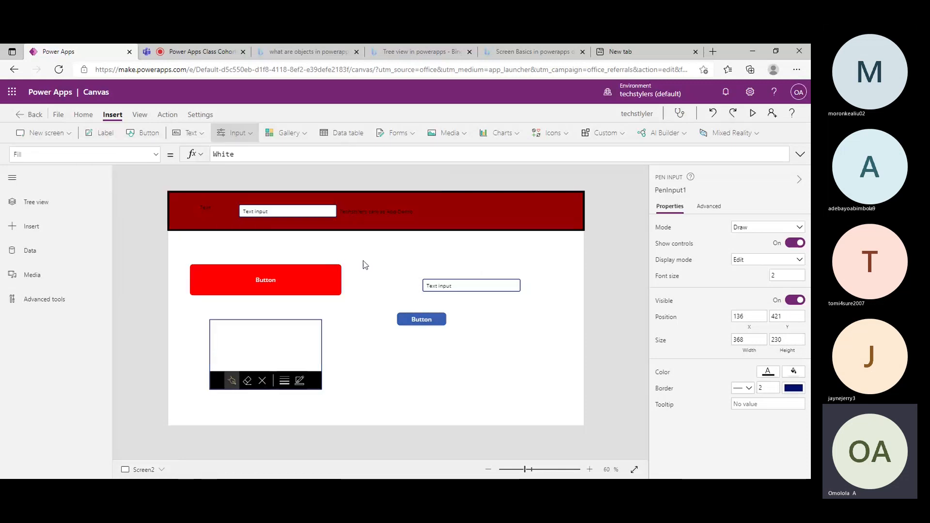
left_click(363, 263)
left_click(250, 135)
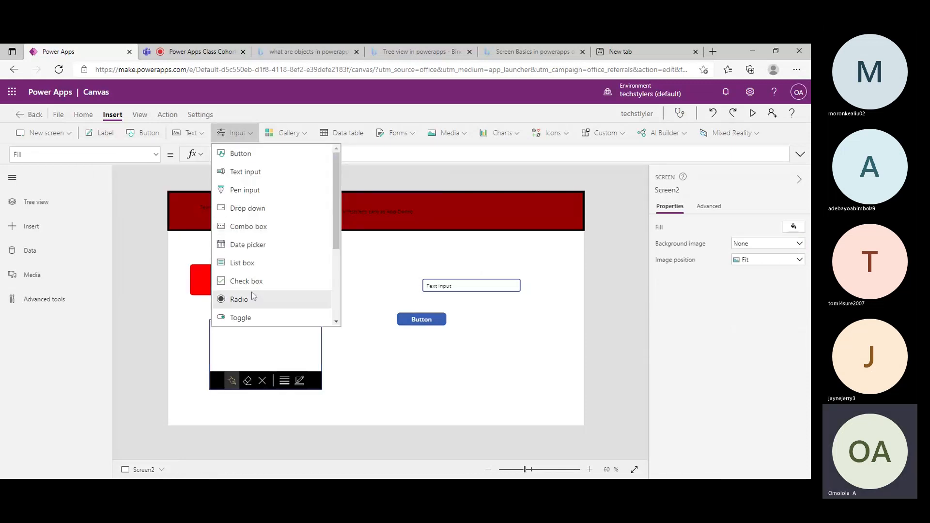
key("Escape")
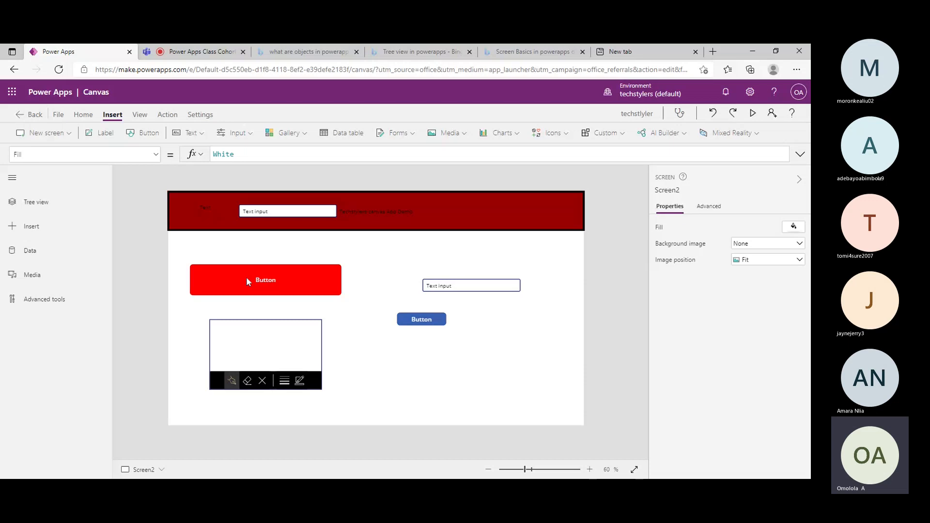
left_click_drag(222, 216, 385, 366)
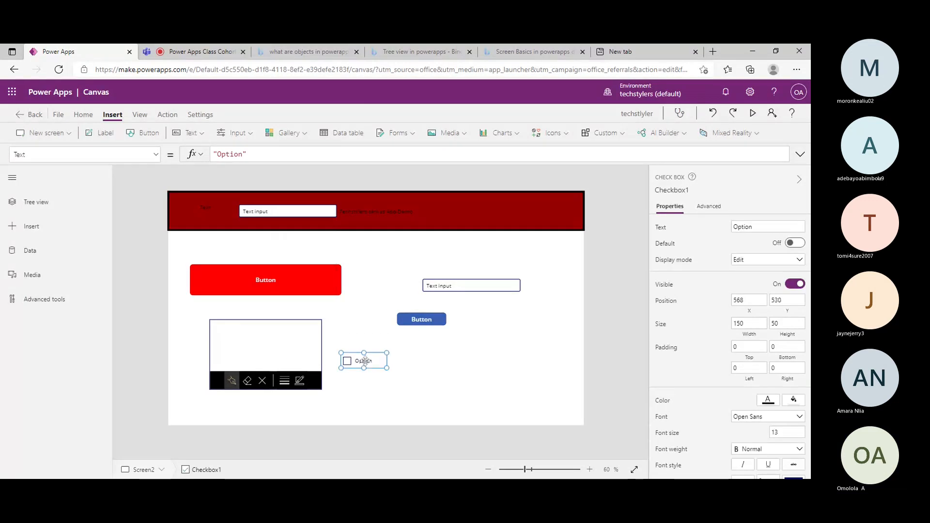
- Insert a star rating control and place it to the right of the check box, at about X 837, Y 530
left_click(252, 134)
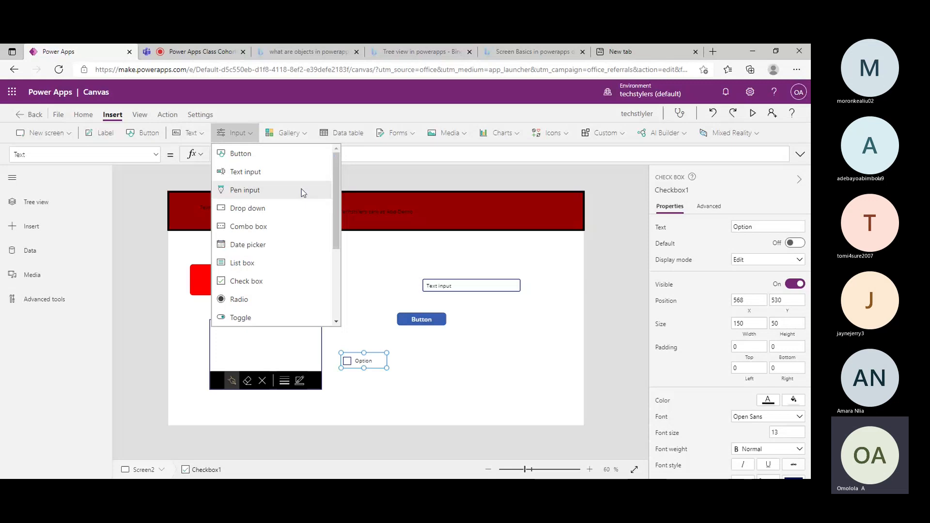
scroll(338, 257, "down", 2)
scroll(250, 202, "down", 3)
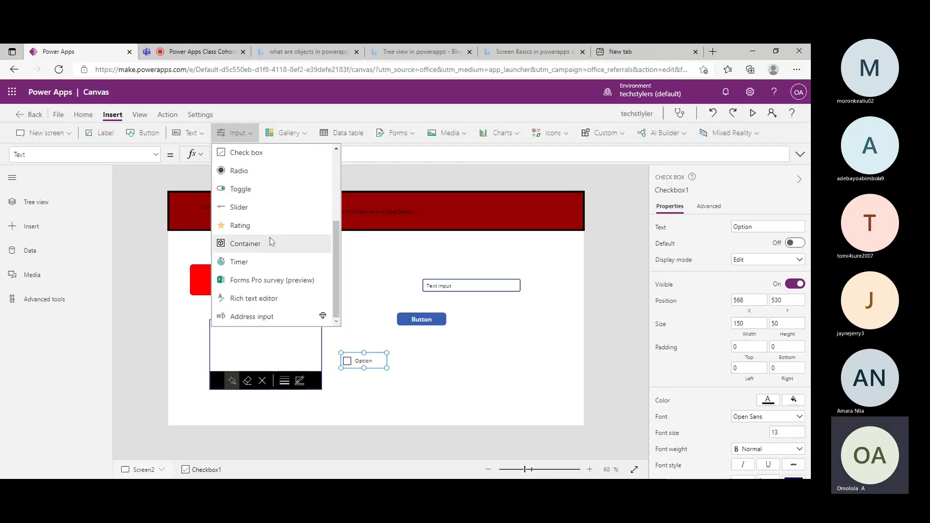
key("Escape")
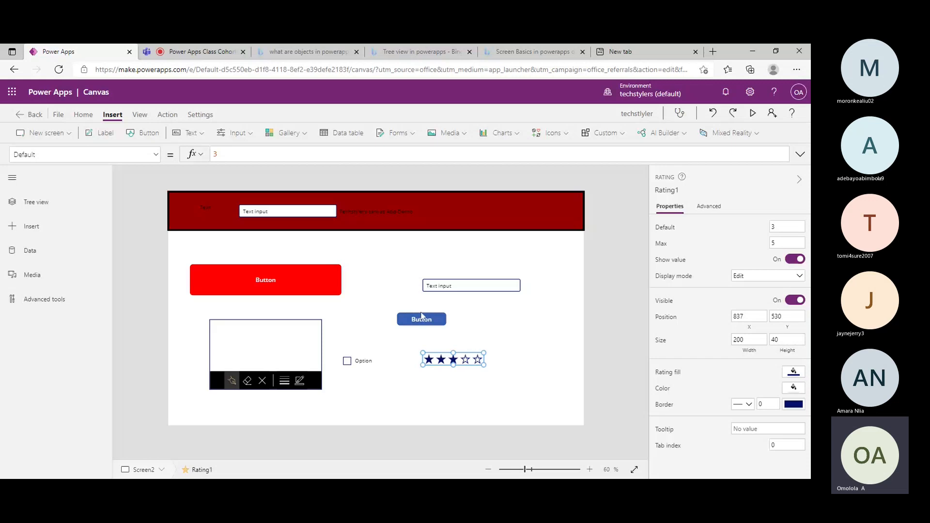
- Look through the rating control's properties and view the formula behind its Fill property
left_click(156, 156)
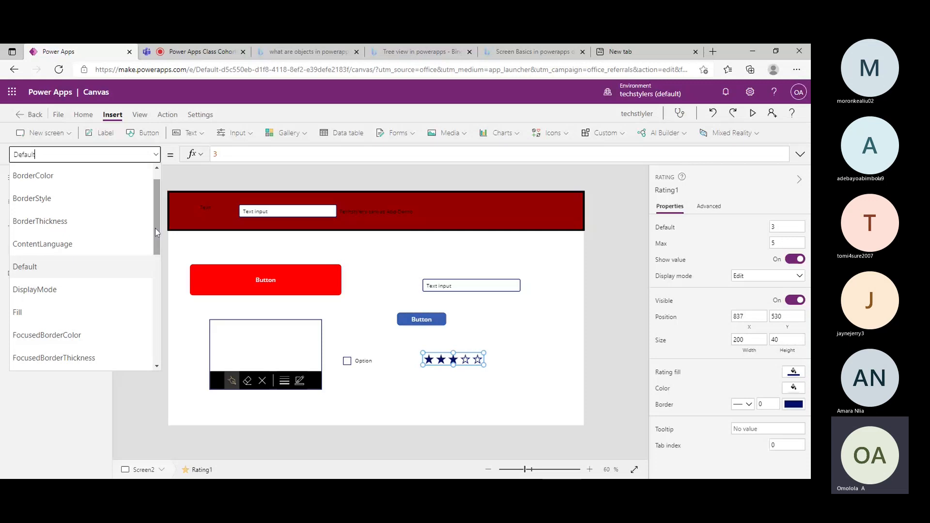
left_click_drag(156, 232, 155, 280)
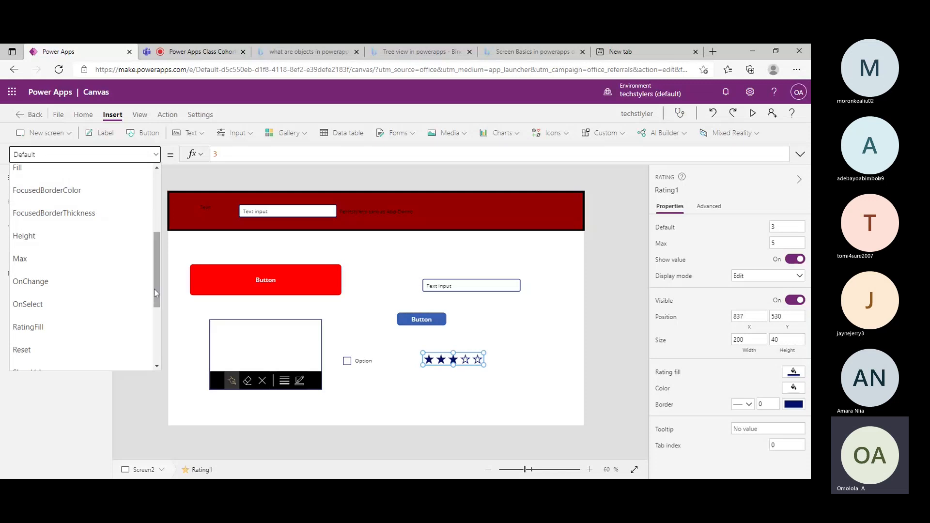
left_click(29, 167)
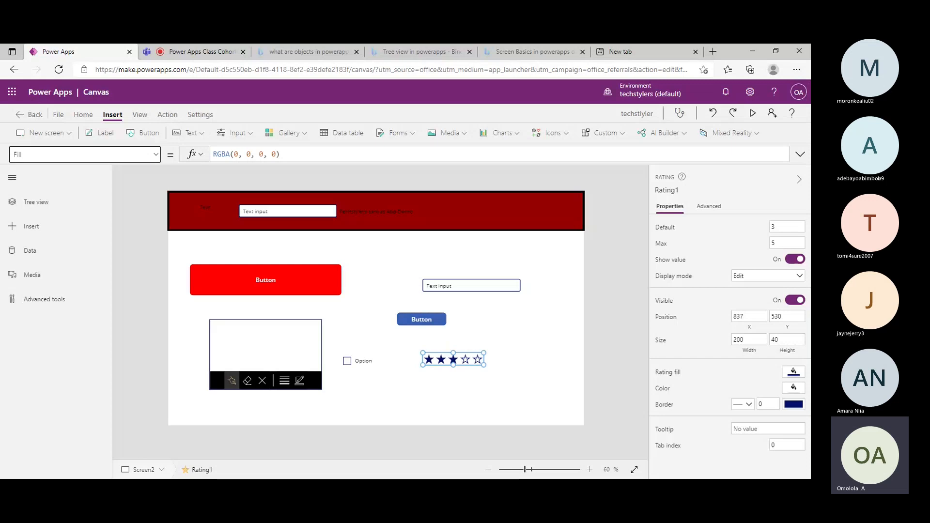
- Set the star rating's rating fill to the base green theme colour after trying standard yellow
left_click(580, 364)
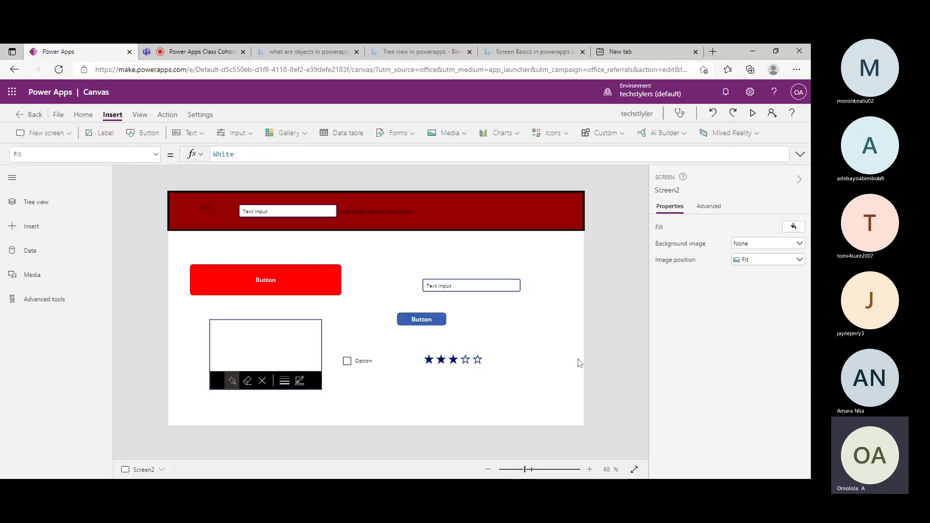
left_click(465, 358)
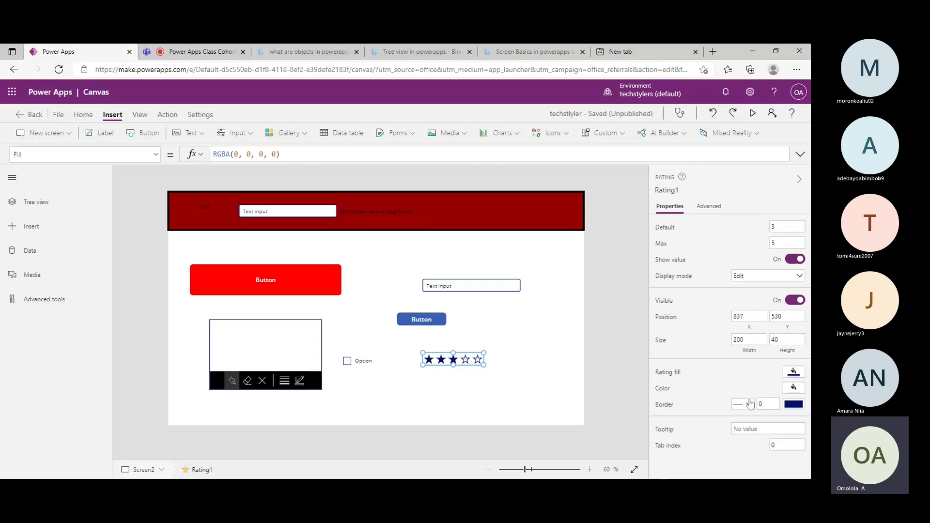
left_click(790, 390)
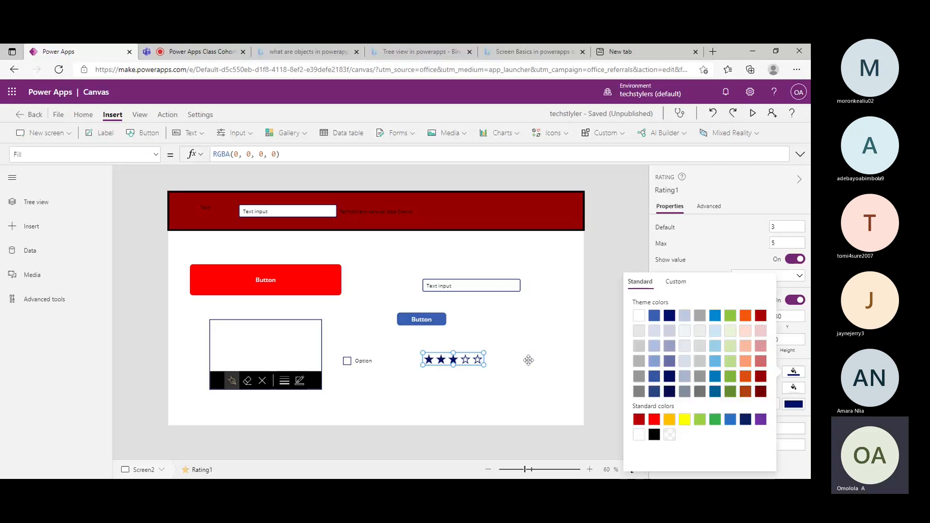
left_click(685, 421)
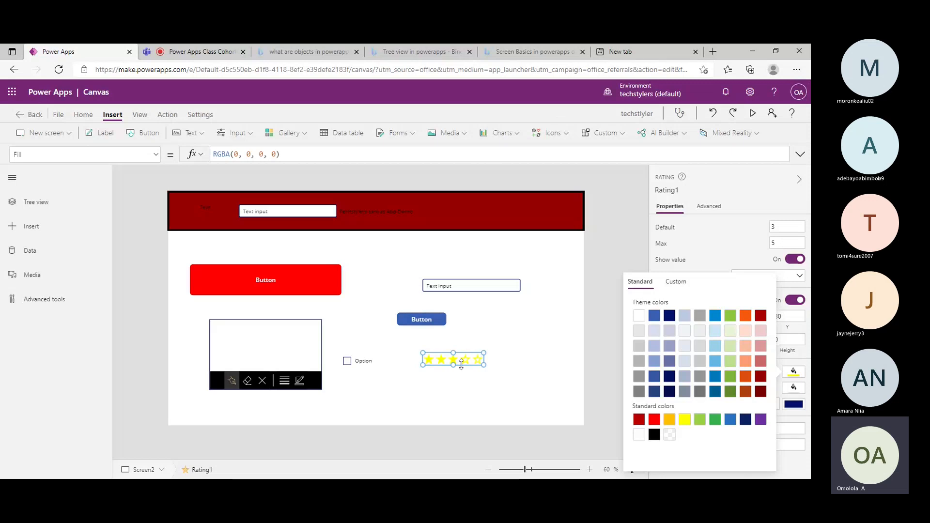
left_click(731, 317)
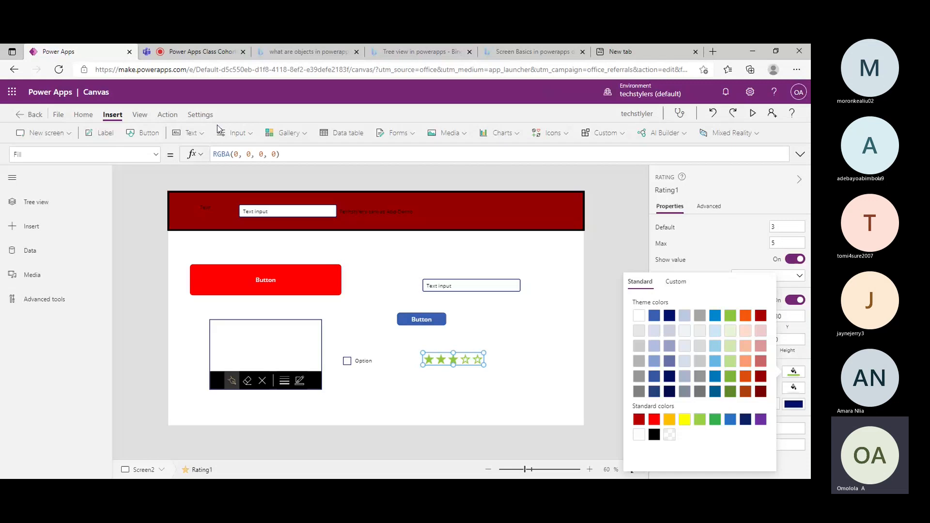
left_click(304, 135)
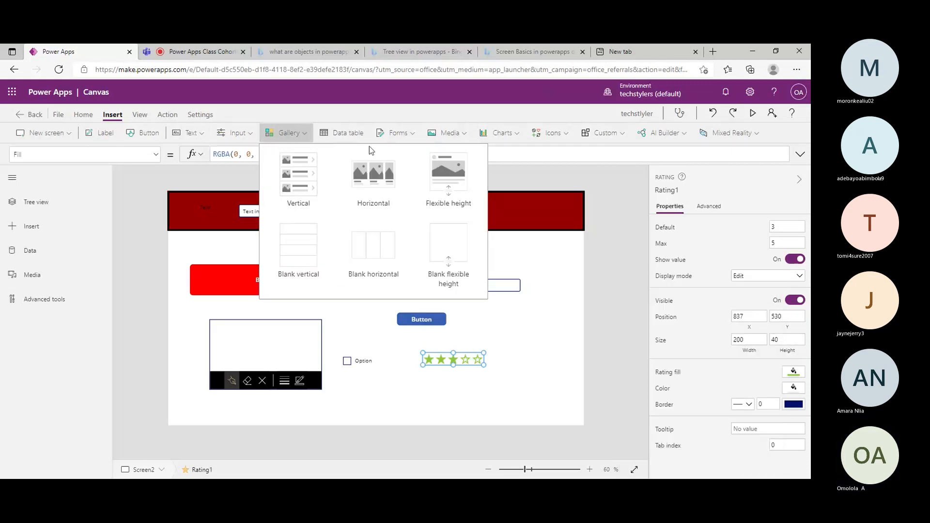
left_click(523, 249)
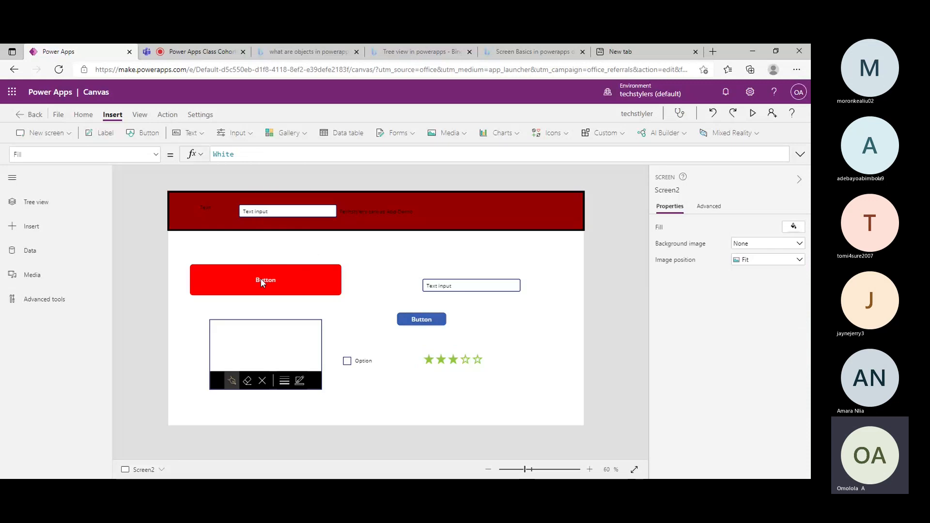
left_click(261, 280)
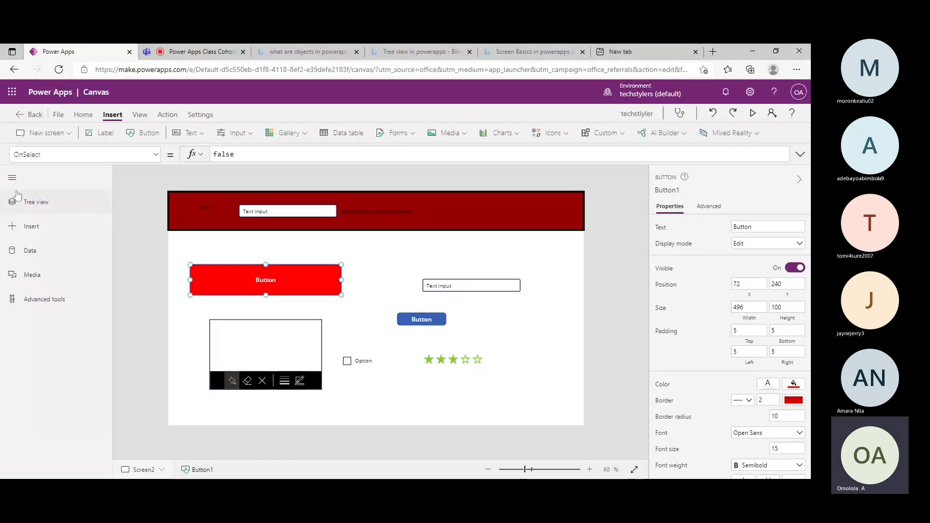
- Collapse Screen2 in the tree view and add a new blank screen to the app
left_click(34, 204)
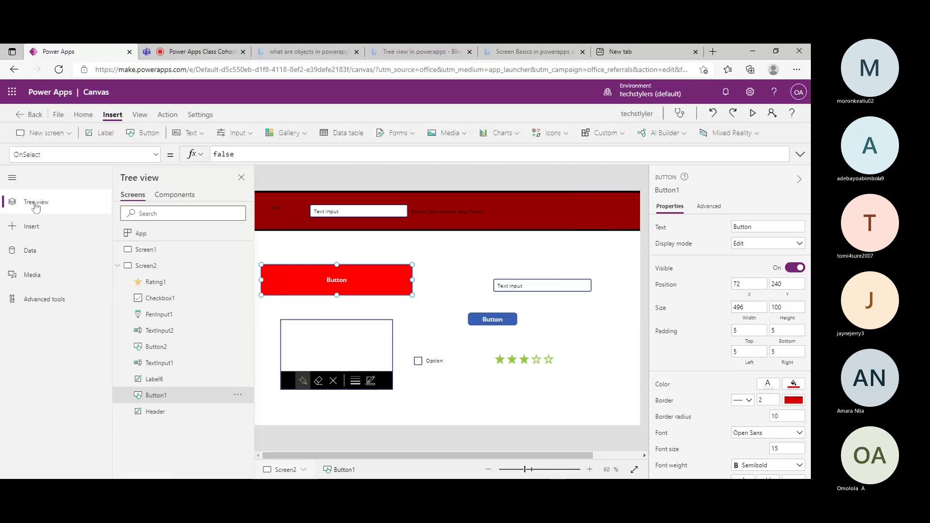
left_click(119, 267)
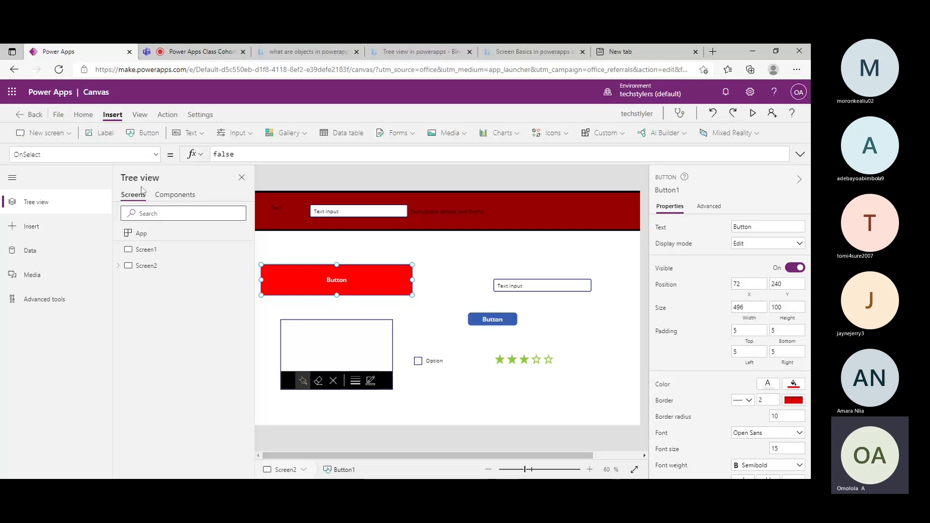
left_click(56, 137)
left_click(54, 177)
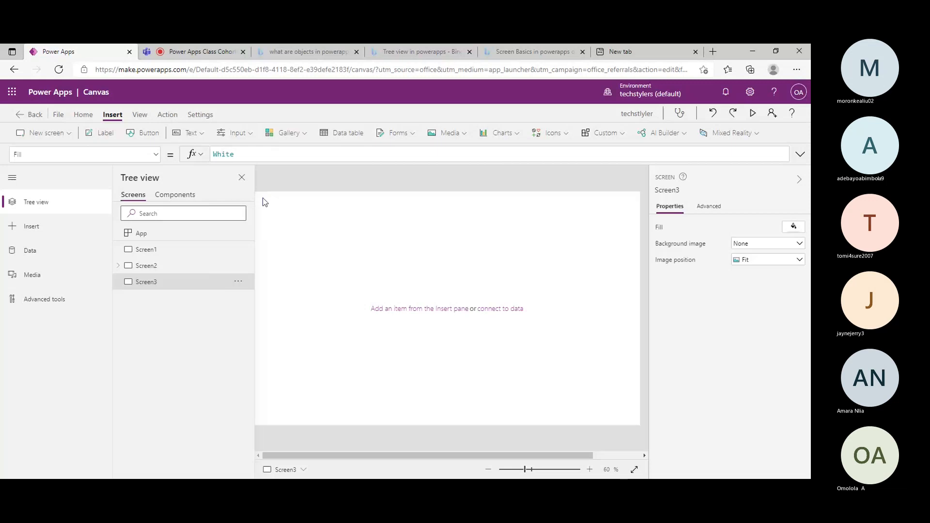
- Insert a vertical gallery on the new blank screen without choosing a data source, and hide the tree view
left_click(286, 133)
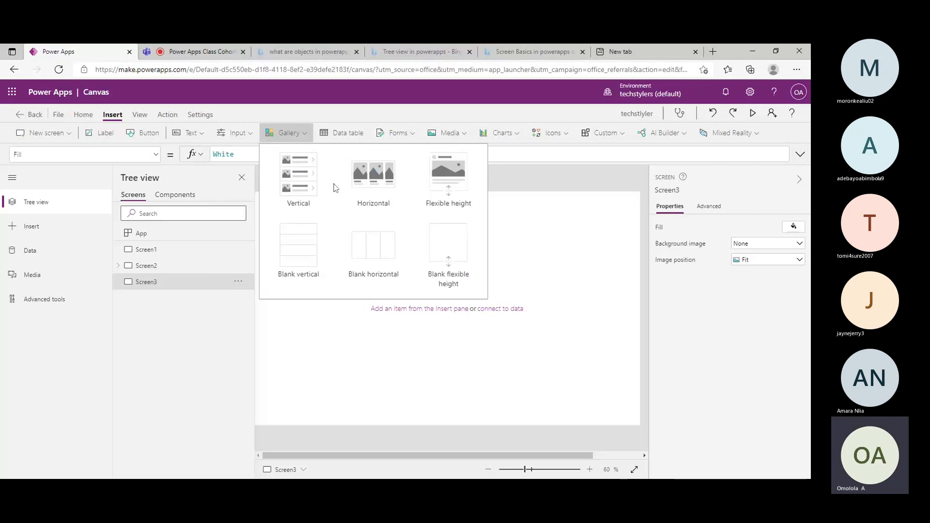
left_click(285, 179)
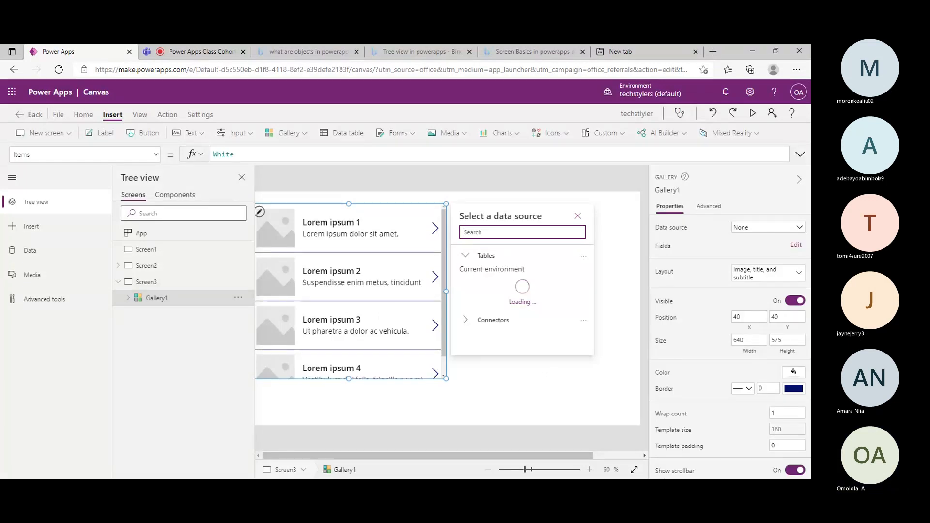
left_click(576, 218)
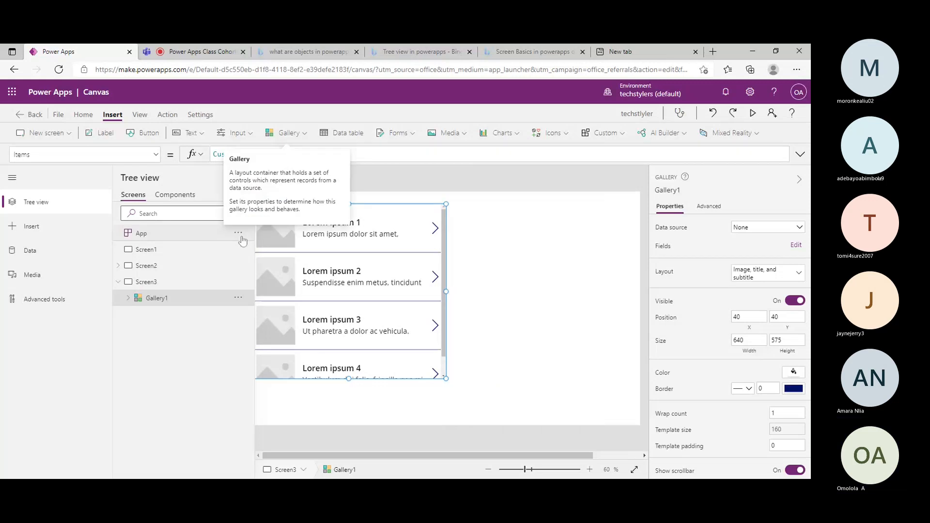
left_click(36, 201)
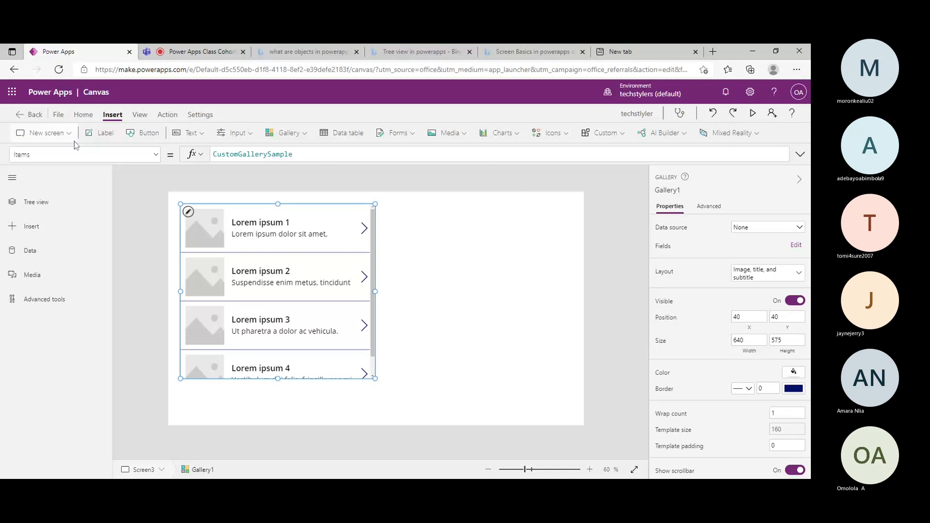
- Look through the gallery's formula properties, its item template and the data sources offered for it
left_click(155, 155)
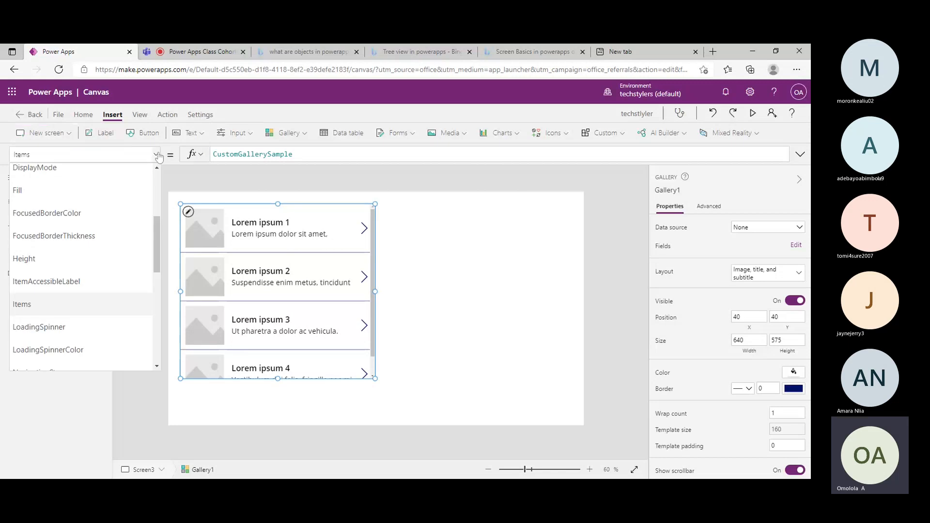
left_click(156, 156)
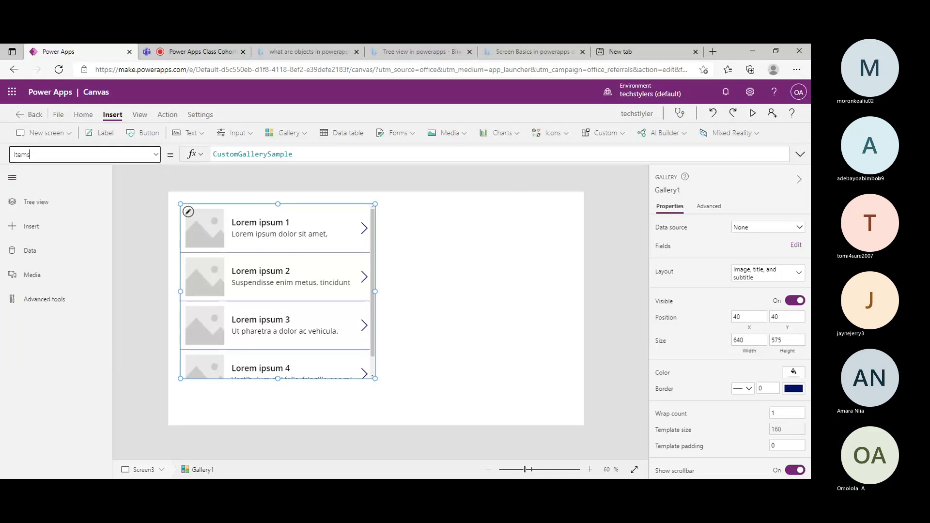
left_click(22, 180)
left_click(22, 181)
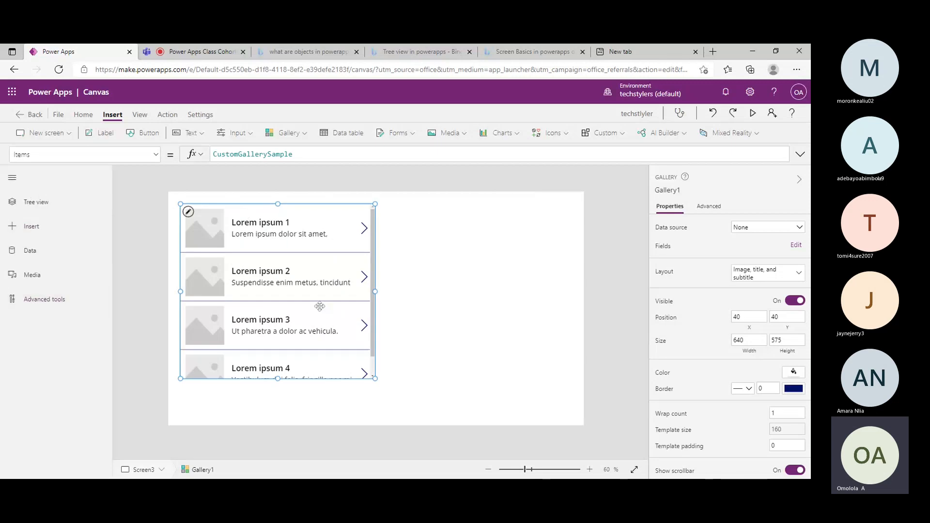
left_click(322, 218)
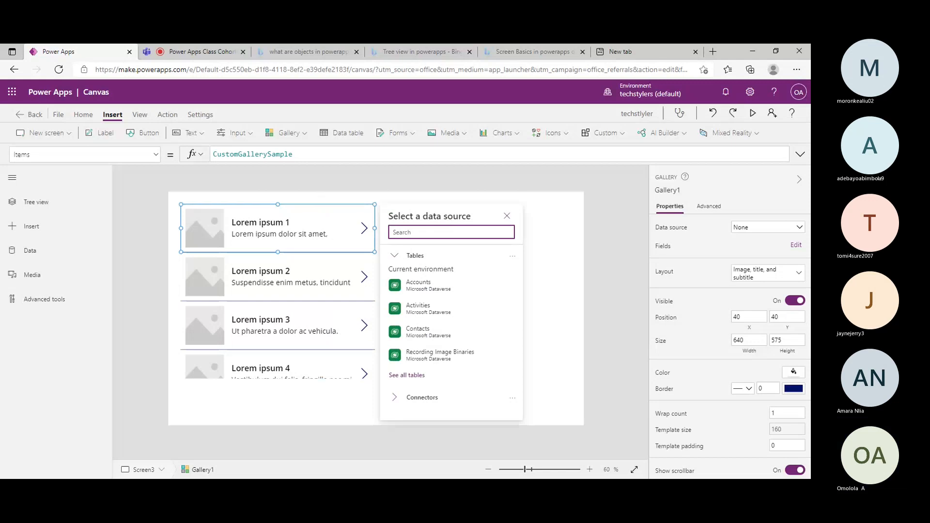
left_click(156, 164)
left_click(156, 163)
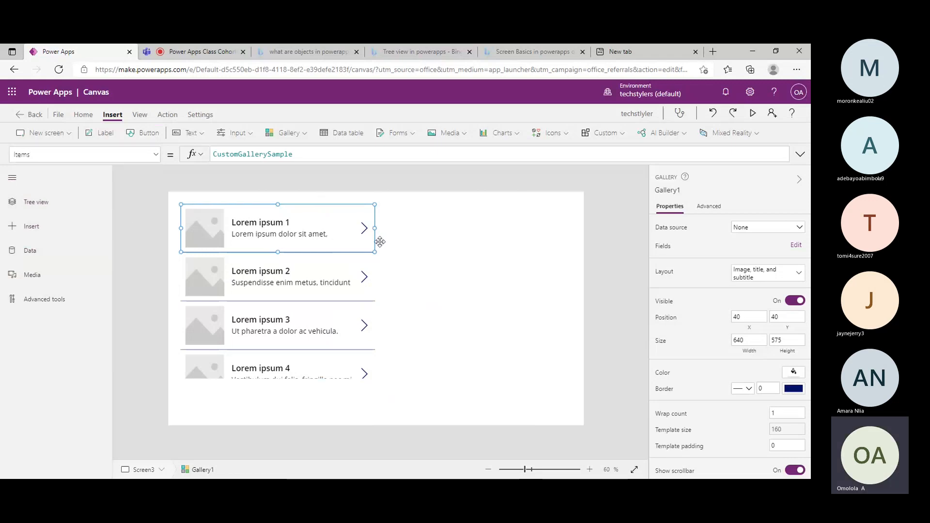
left_click(364, 297)
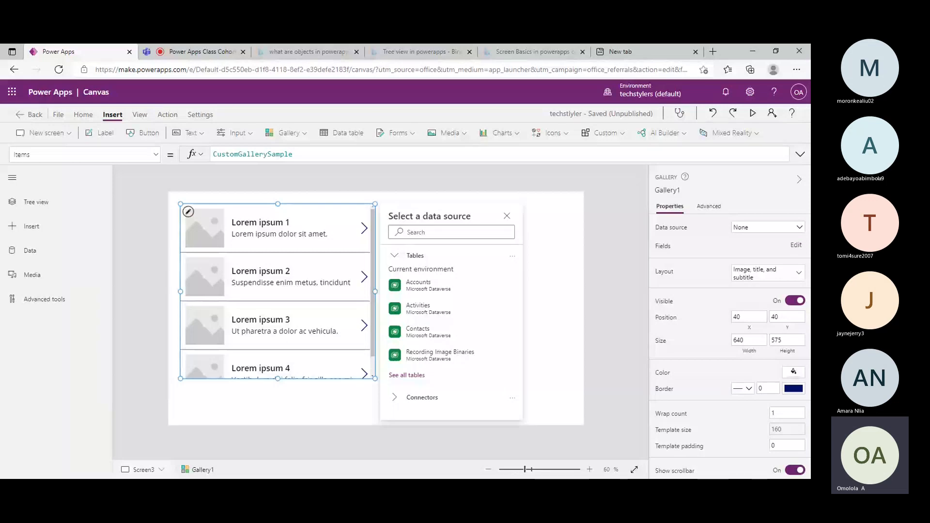
- Try to add SharePoint as a data source with a direct cloud connection, and cancel it
left_click(30, 251)
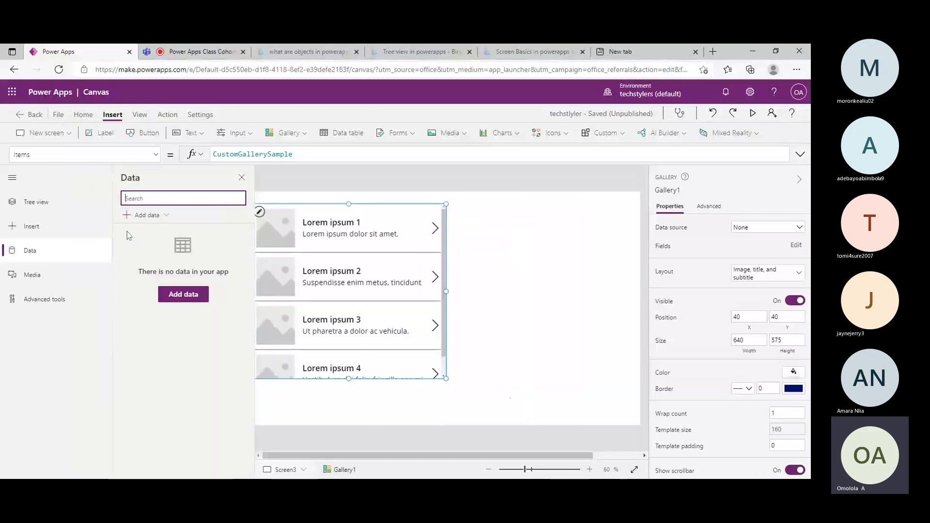
left_click(145, 215)
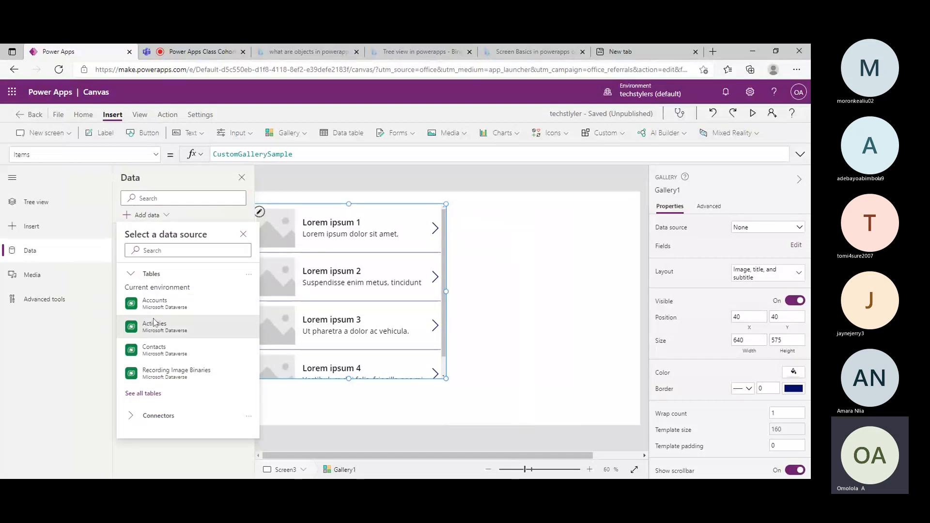
left_click(169, 251)
type("share")
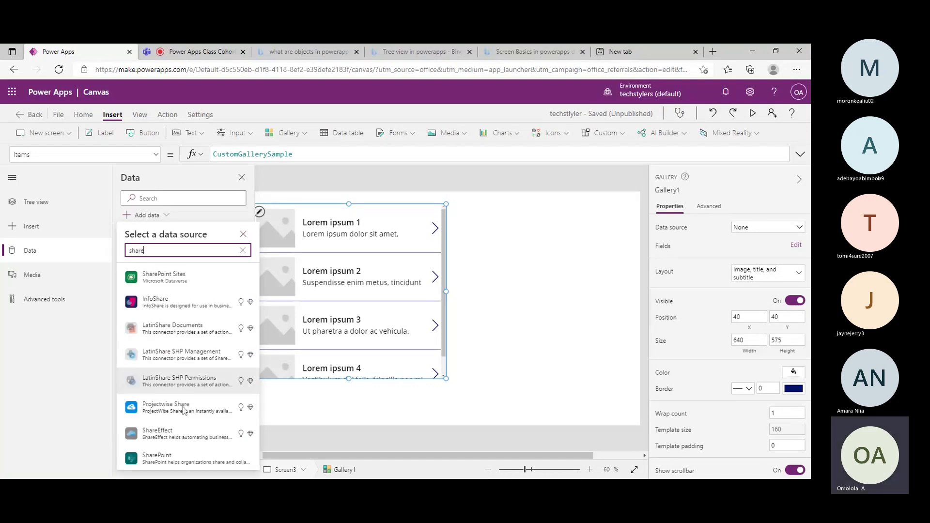
left_click(175, 459)
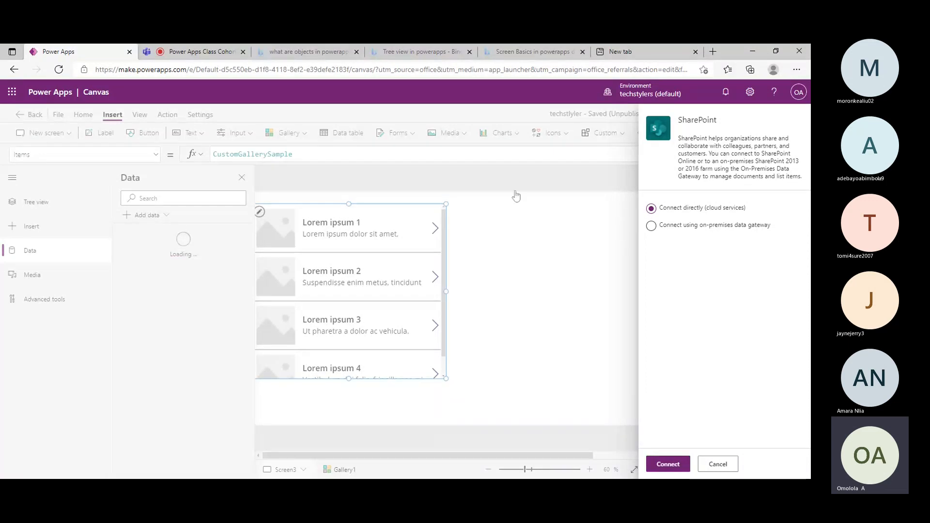
left_click(669, 464)
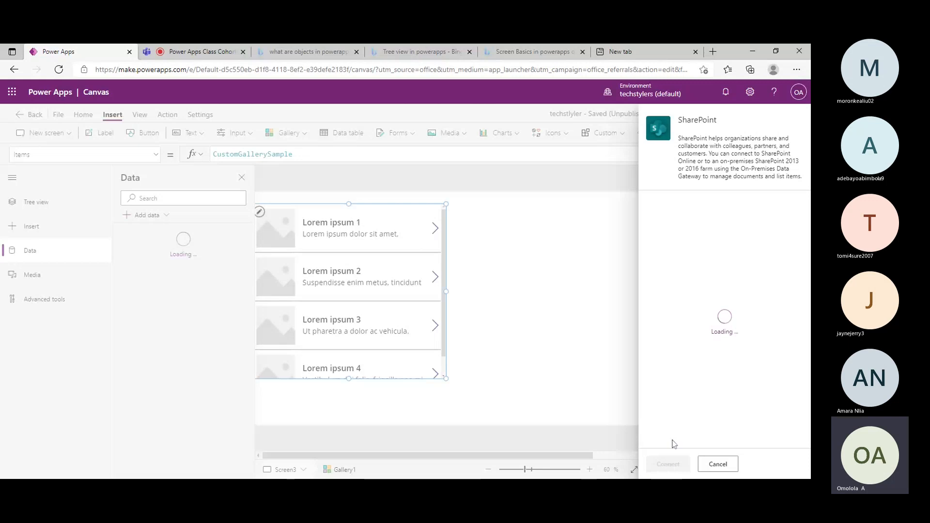
left_click(718, 464)
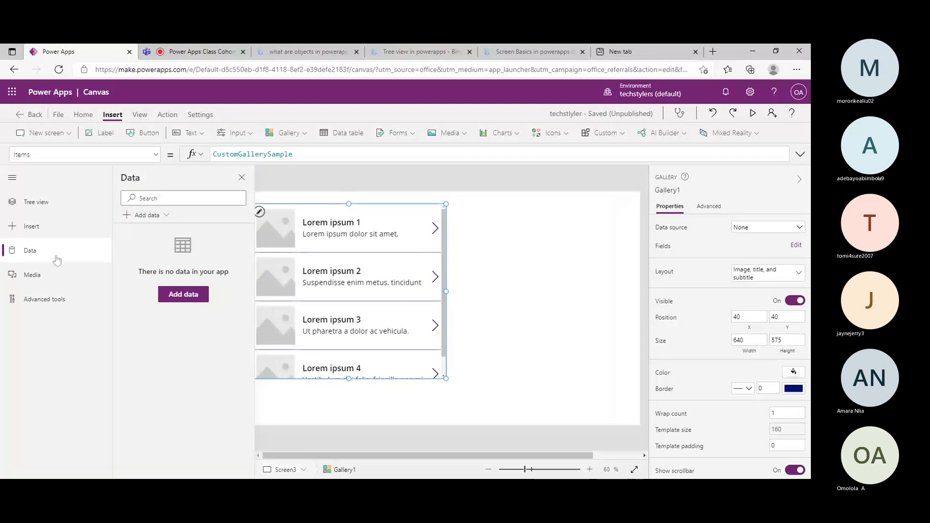
- Search the app's data for "mic" and "dataver", clear the search and bring up the data sources that can be added
left_click(79, 252)
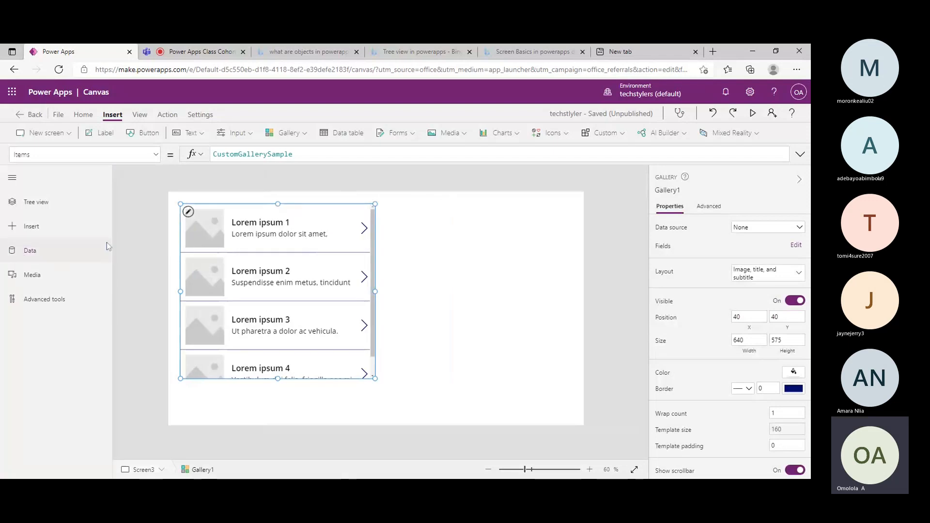
left_click(46, 260)
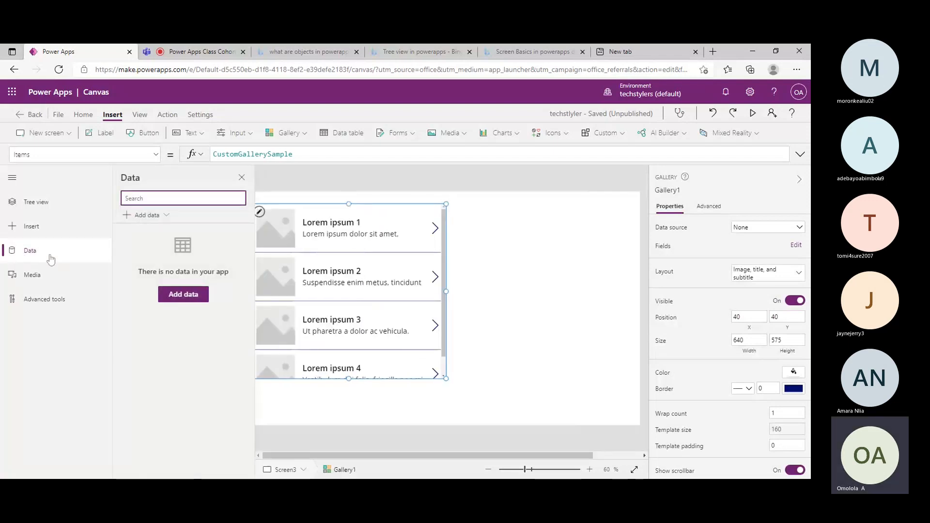
left_click(153, 221)
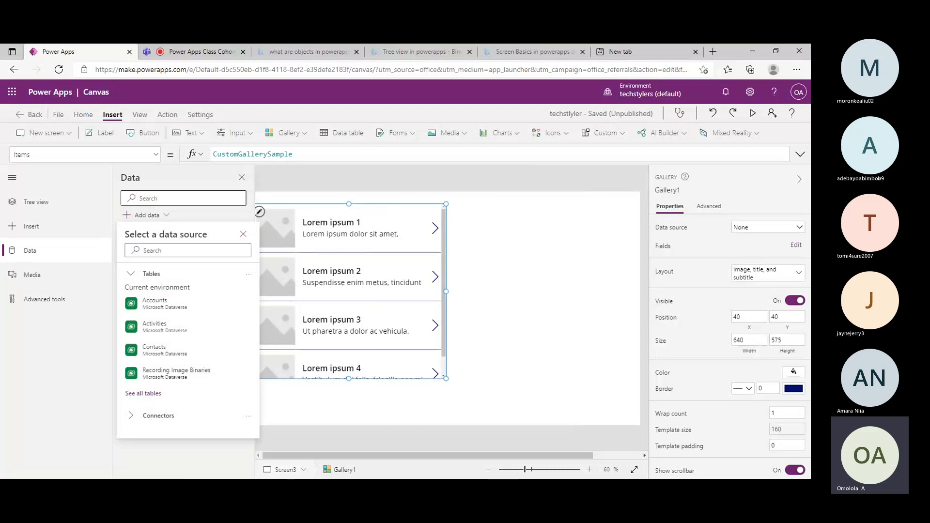
left_click(165, 192)
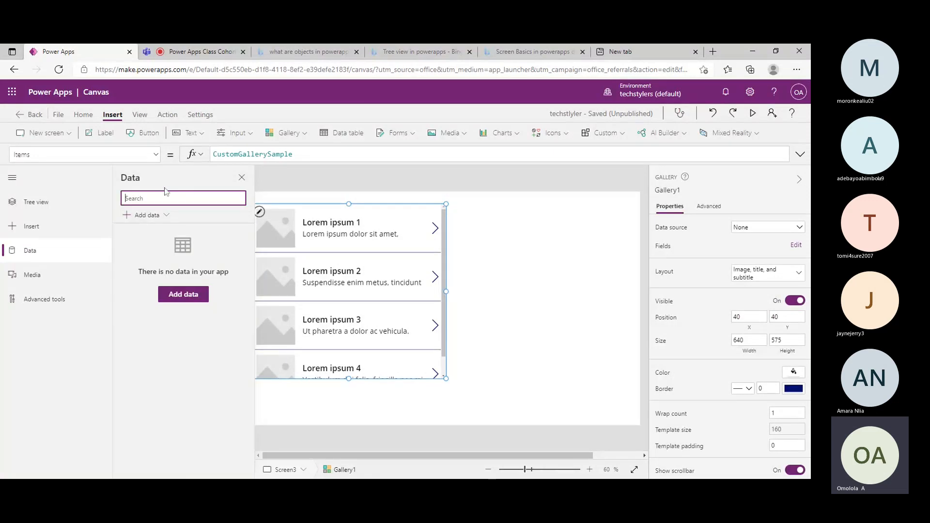
type("mic")
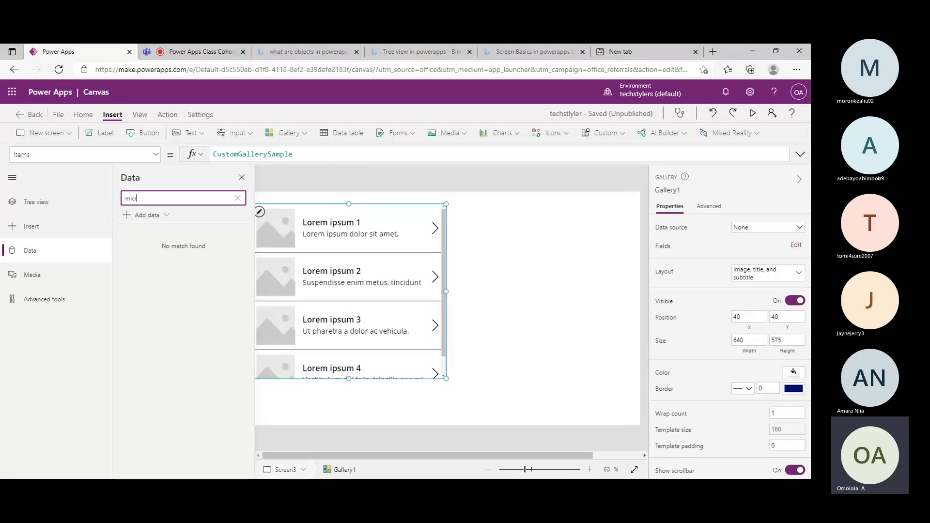
key("BackSpace")
key("BackSpace")
key("BackSpace")
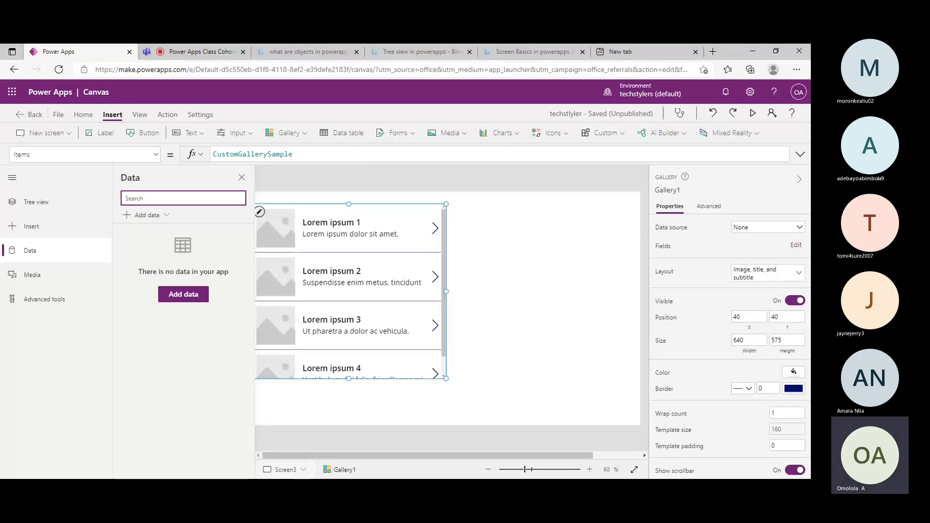
type("d")
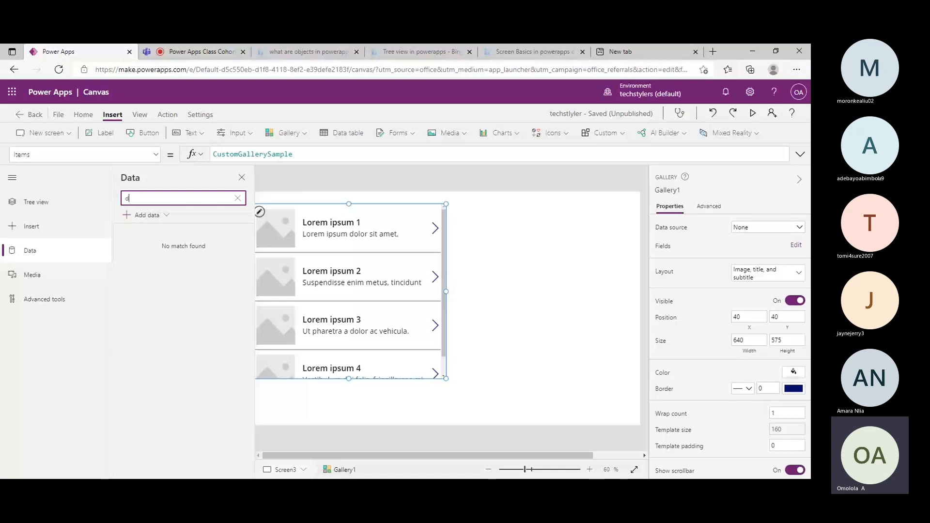
type("ataver")
key("BackSpace")
key("BackSpace")
key("BackSpace")
key("BackSpace")
key("BackSpace")
key("BackSpace")
key("BackSpace")
left_click(139, 216)
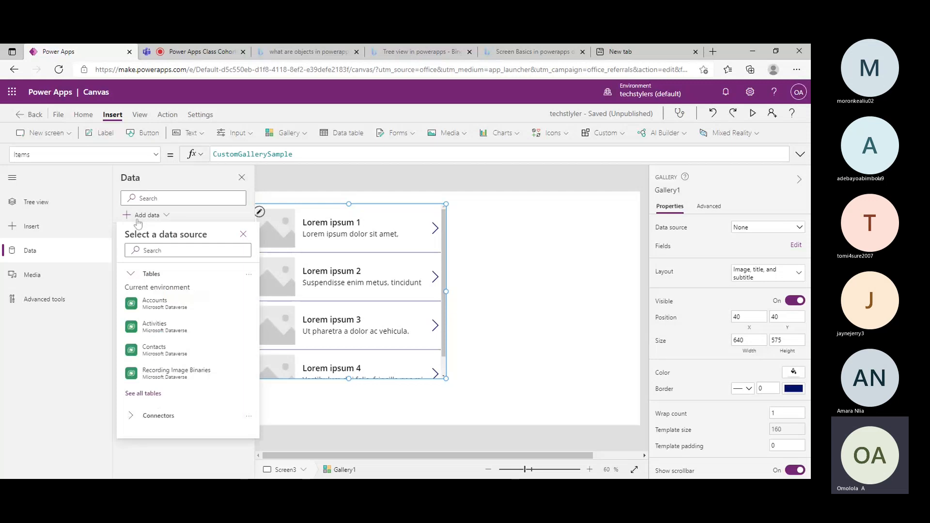
- Add the Accounts table from Microsoft Dataverse, check it among the gallery's data source choices, and remove it from the app's data
left_click(164, 308)
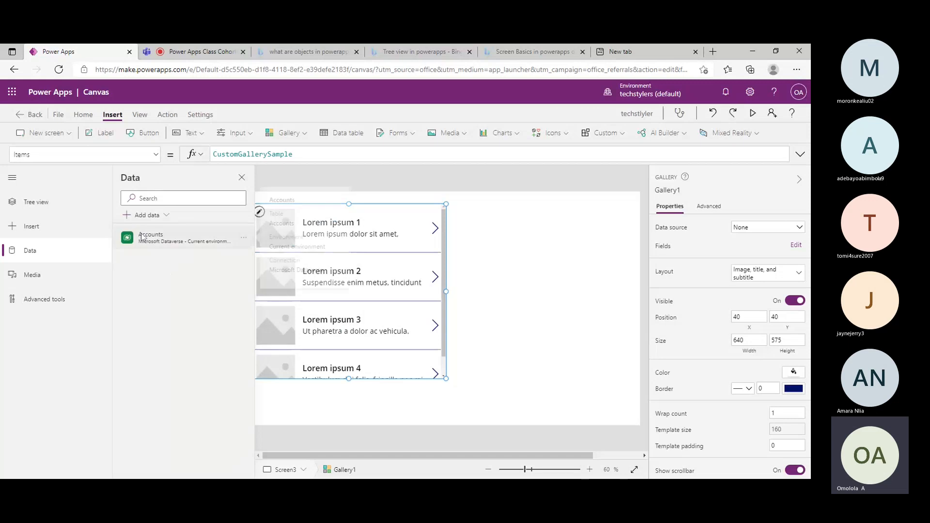
mouse_move(189, 244)
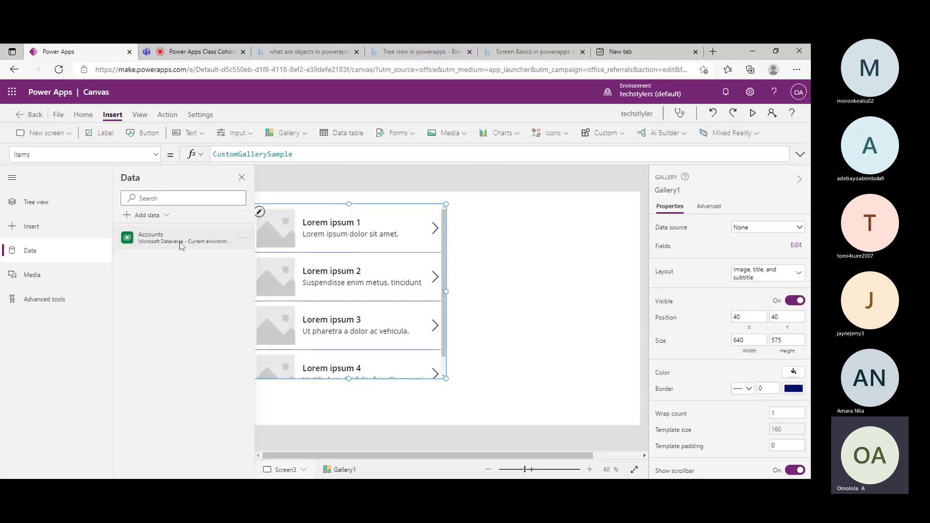
left_click(484, 264)
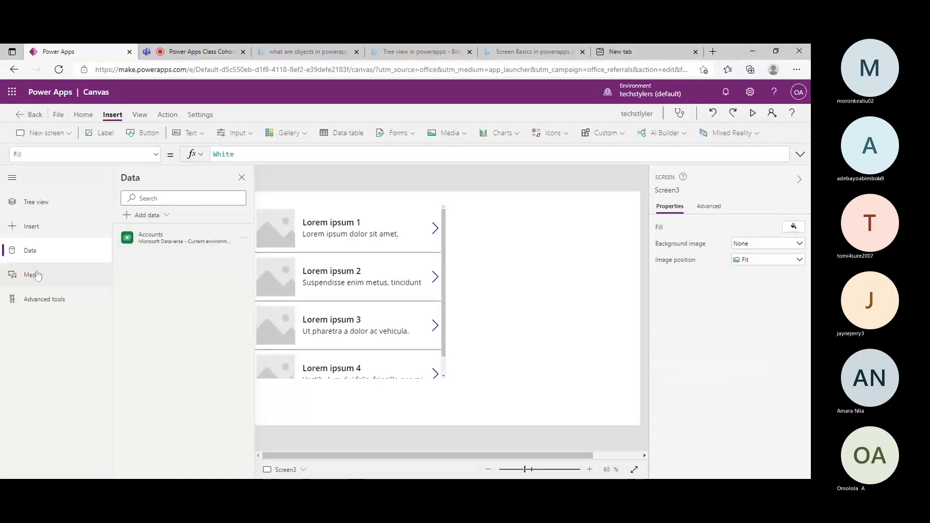
left_click(51, 255)
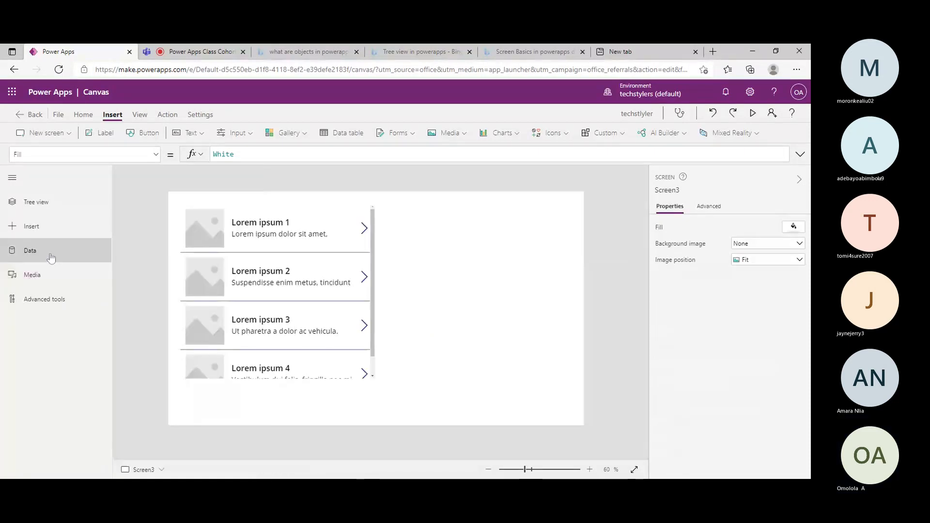
left_click(51, 256)
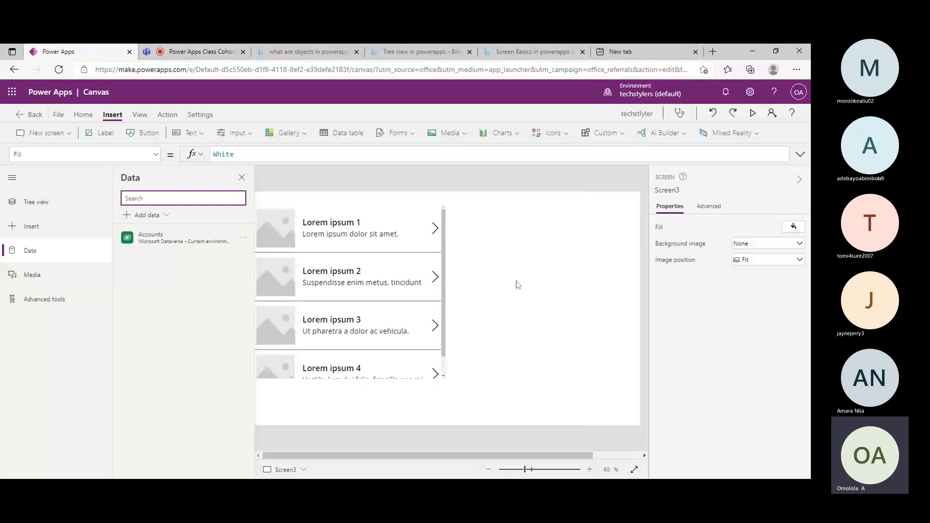
left_click(442, 284)
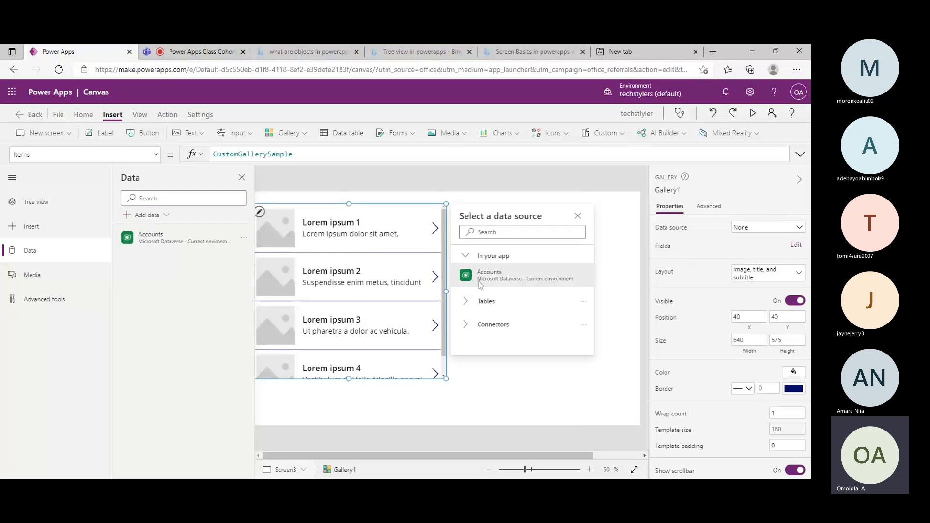
mouse_move(510, 283)
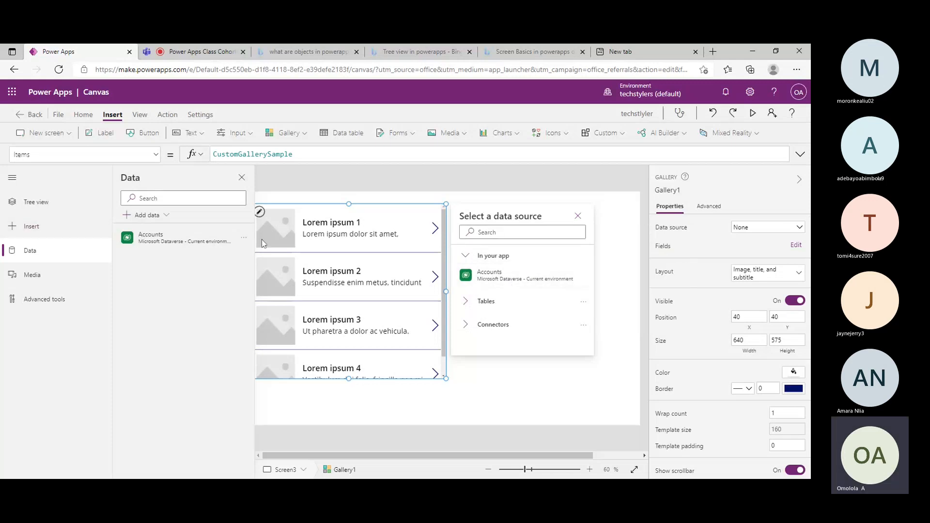
left_click(244, 238)
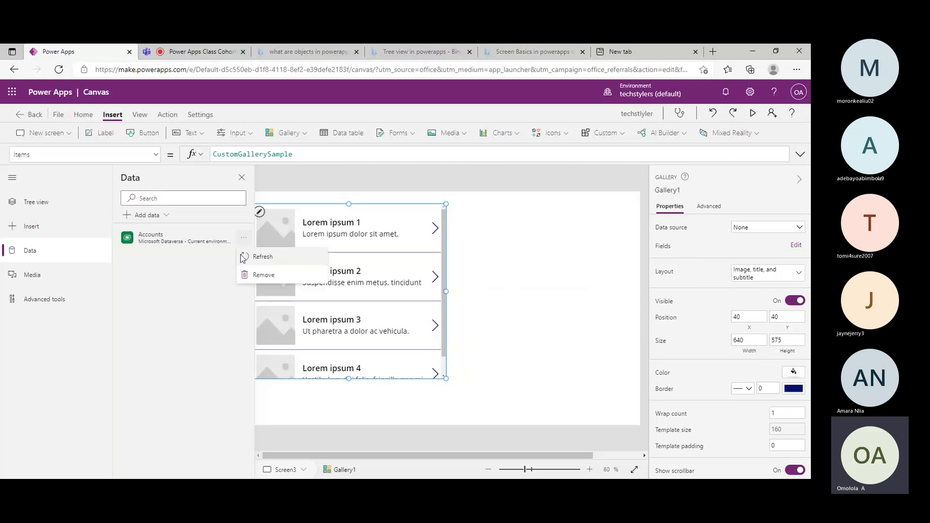
left_click(240, 254)
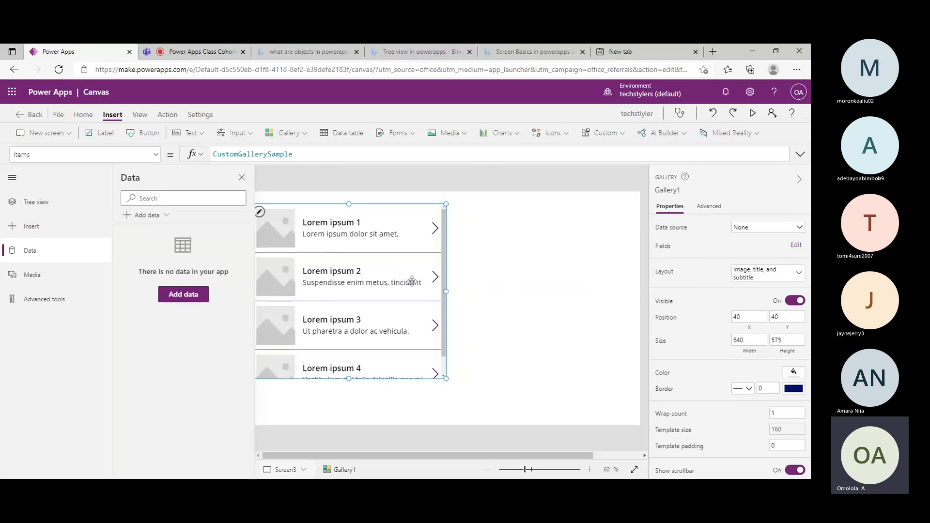
- Look through the Dataverse tables and connectors offered as data sources for the gallery
left_click(391, 221)
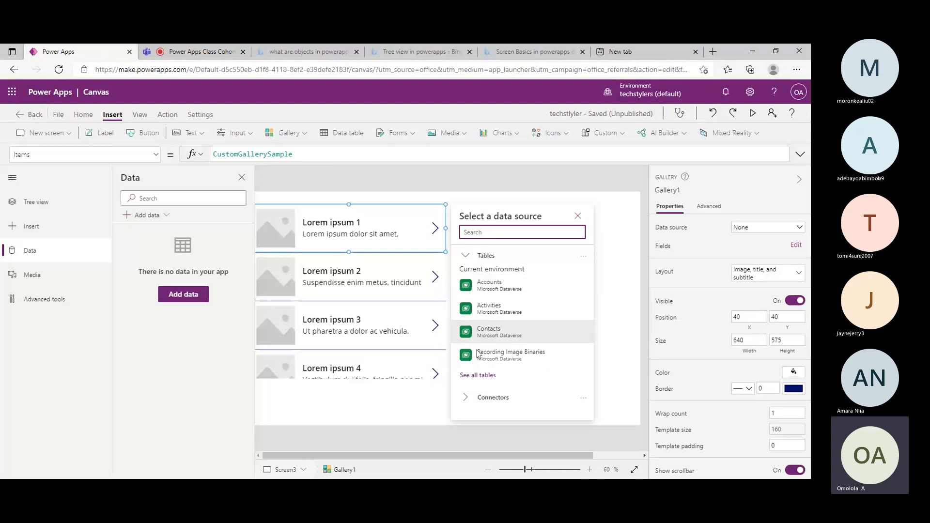
left_click(476, 397)
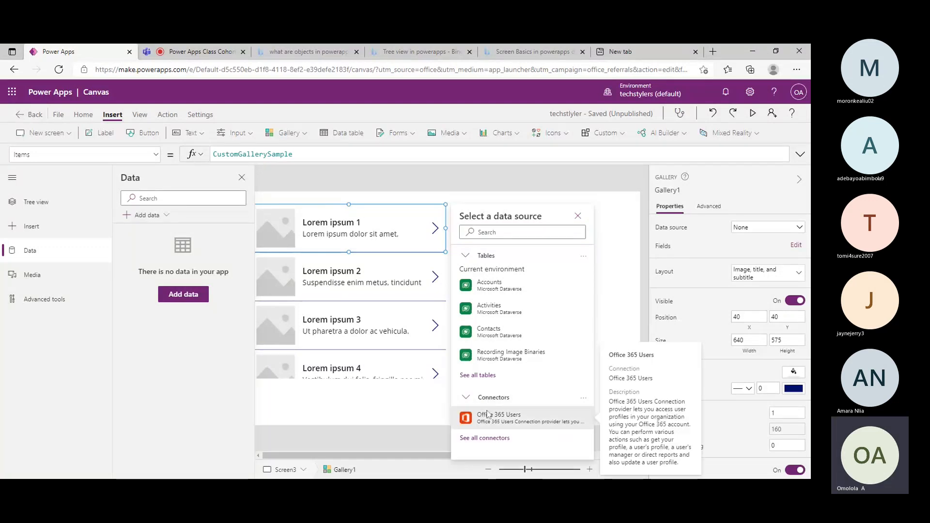
left_click(484, 438)
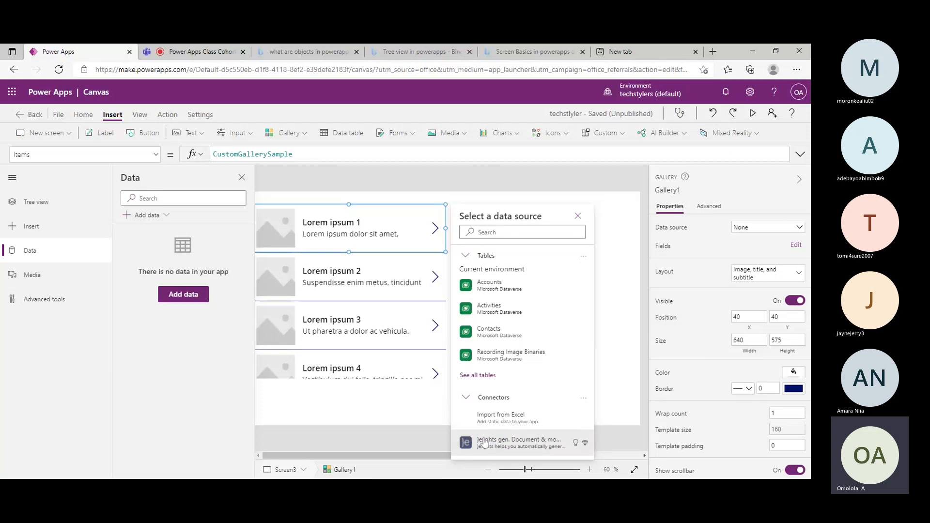
left_click(494, 401)
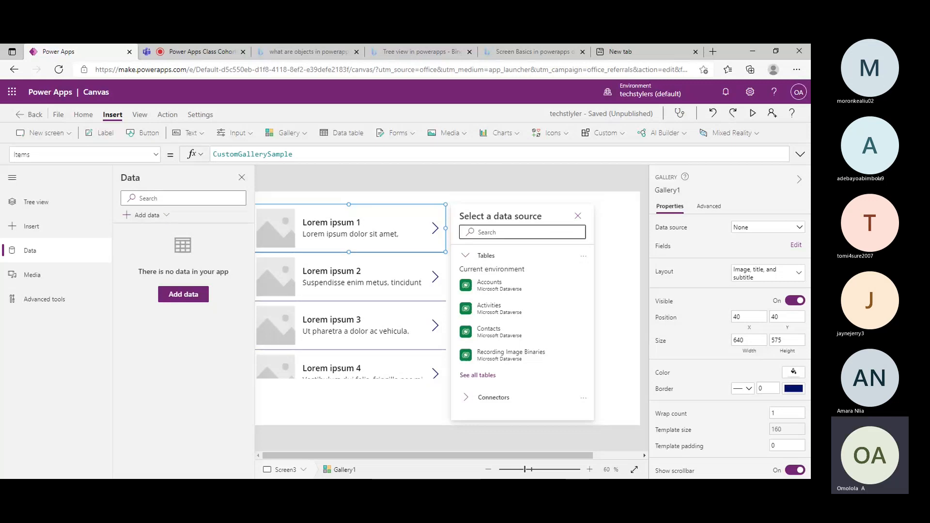
mouse_move(499, 285)
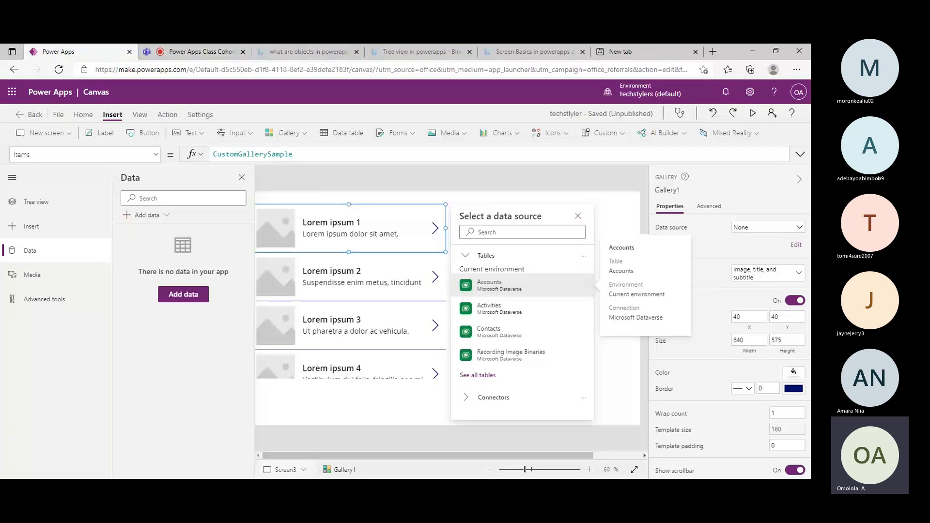
- Browse the full list of connectors available as data sources for the gallery
left_click(474, 403)
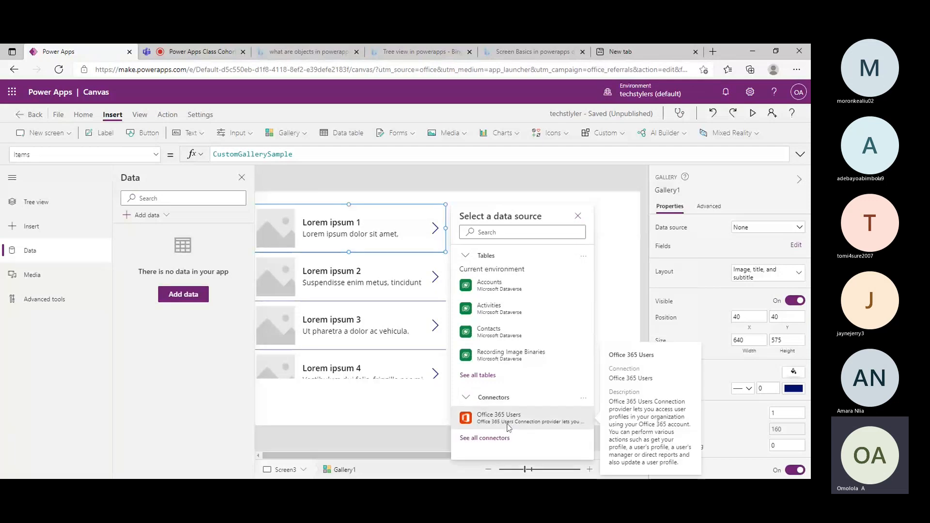
left_click(490, 438)
scroll(544, 389, "down", 5)
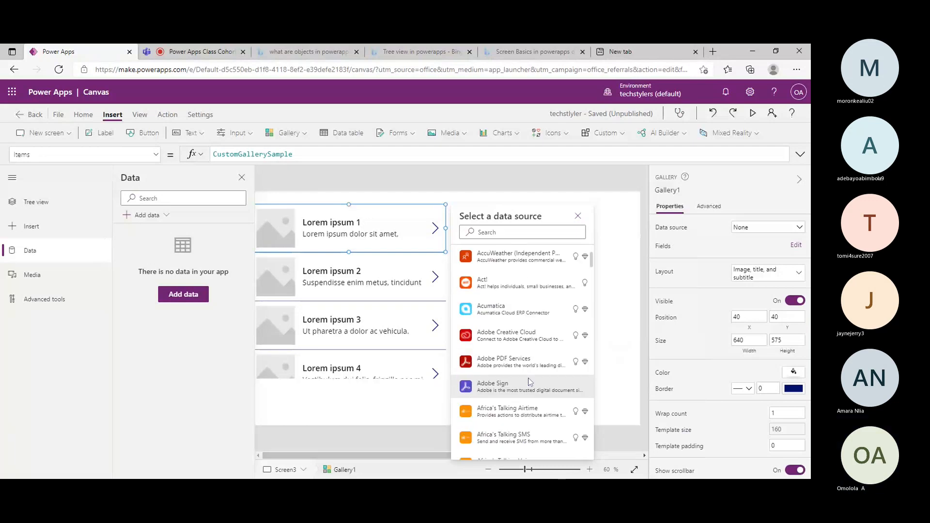
scroll(530, 383, "down", 1)
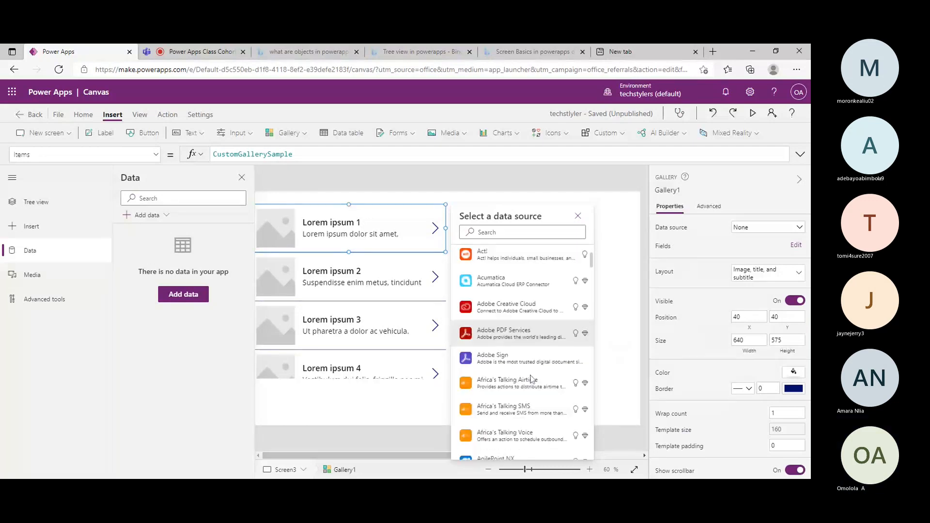
scroll(532, 379, "down", 5)
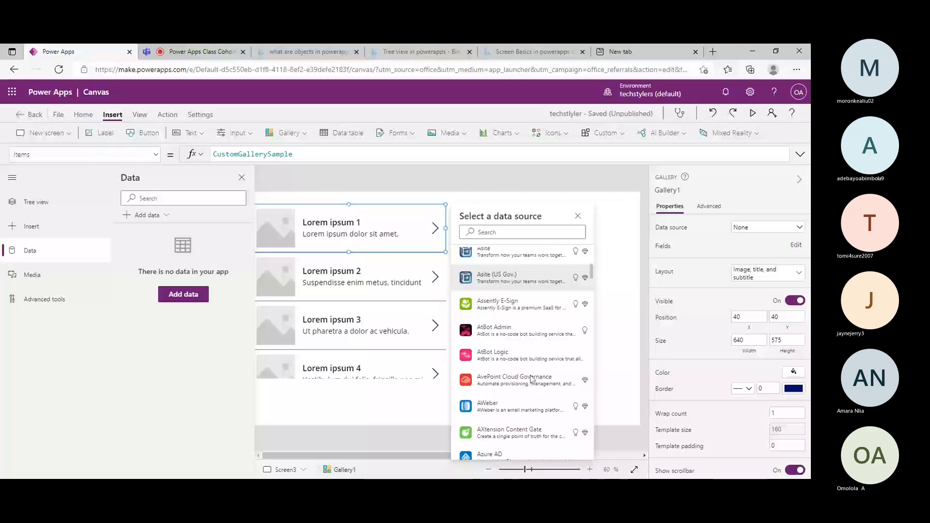
scroll(531, 380, "down", 4)
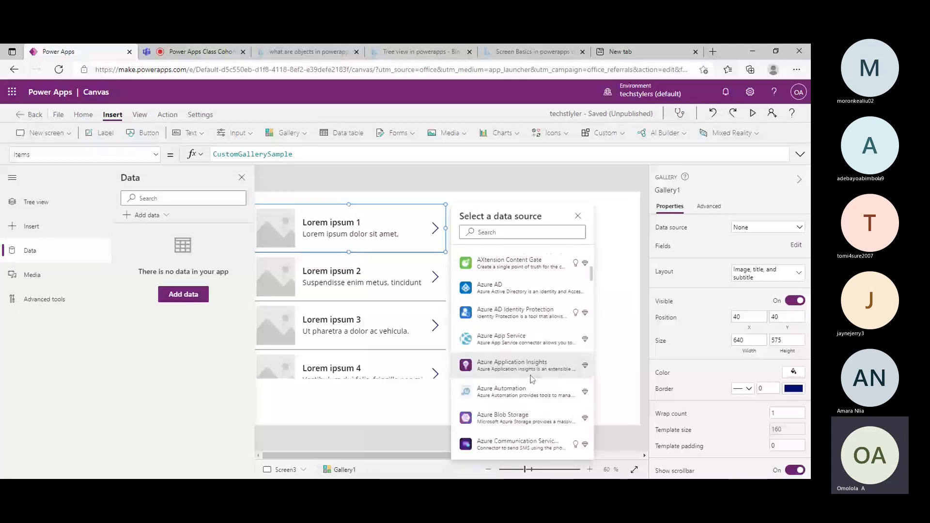
scroll(532, 379, "down", 5)
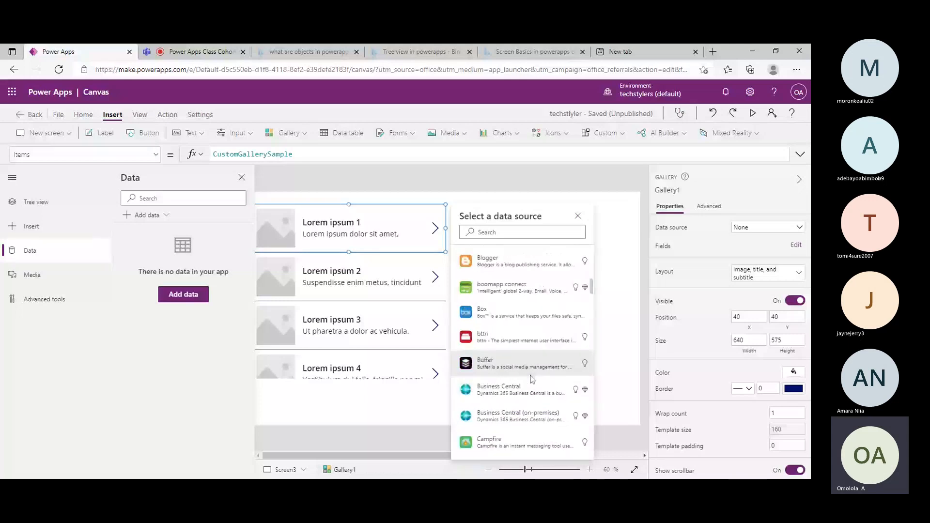
scroll(531, 379, "down", 5)
scroll(531, 380, "down", 5)
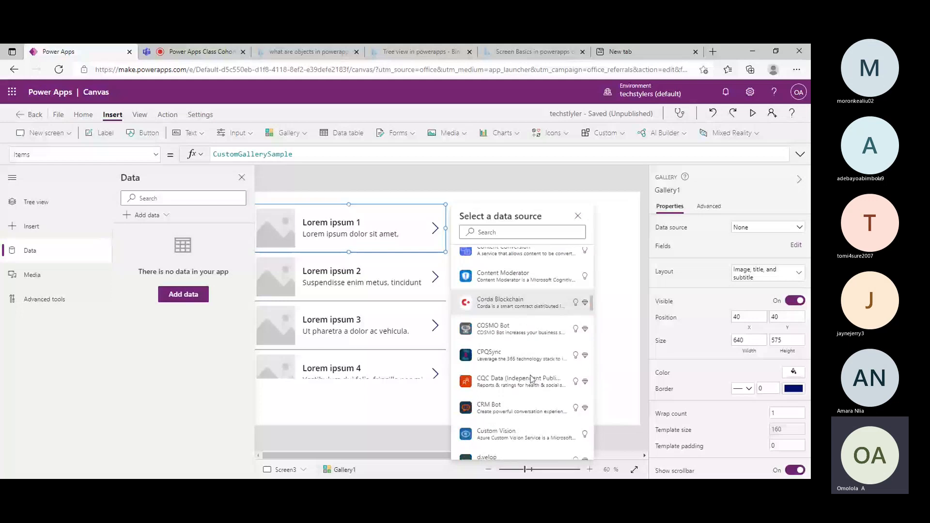
scroll(532, 380, "down", 5)
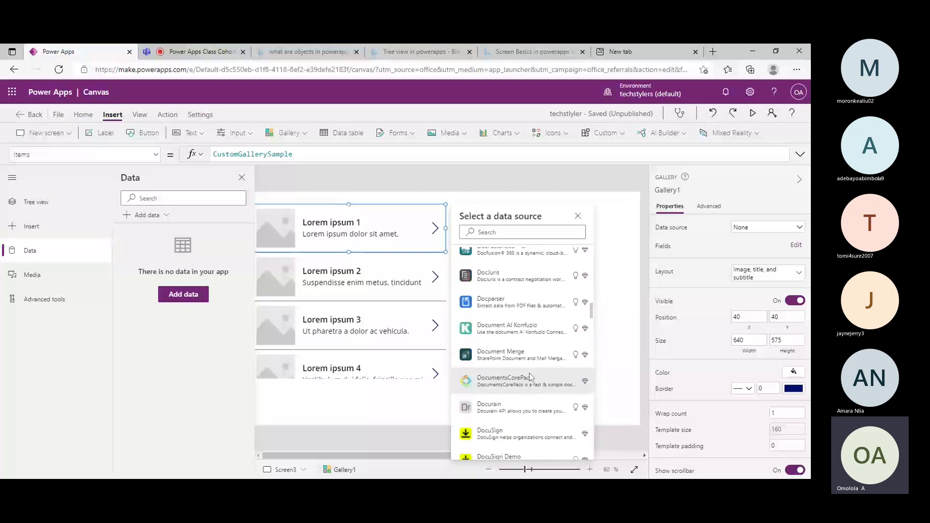
scroll(531, 379, "down", 5)
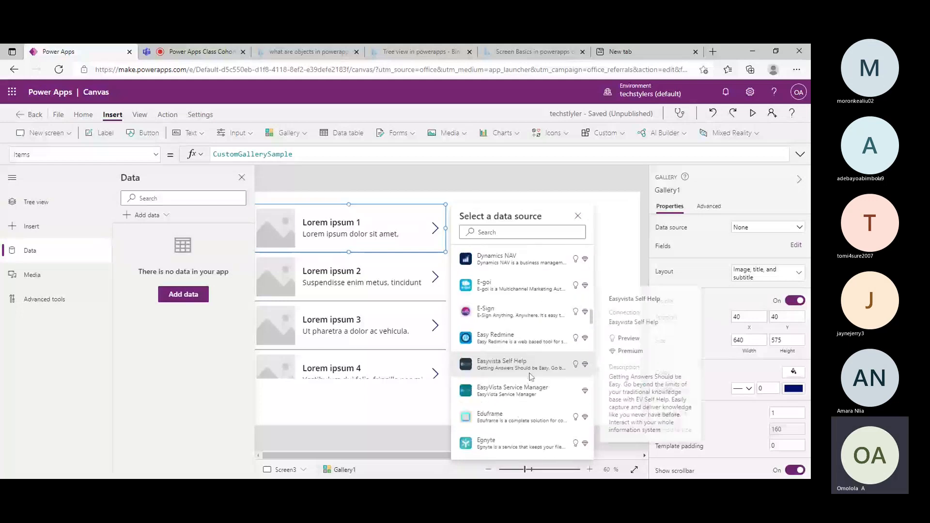
scroll(531, 377, "down", 5)
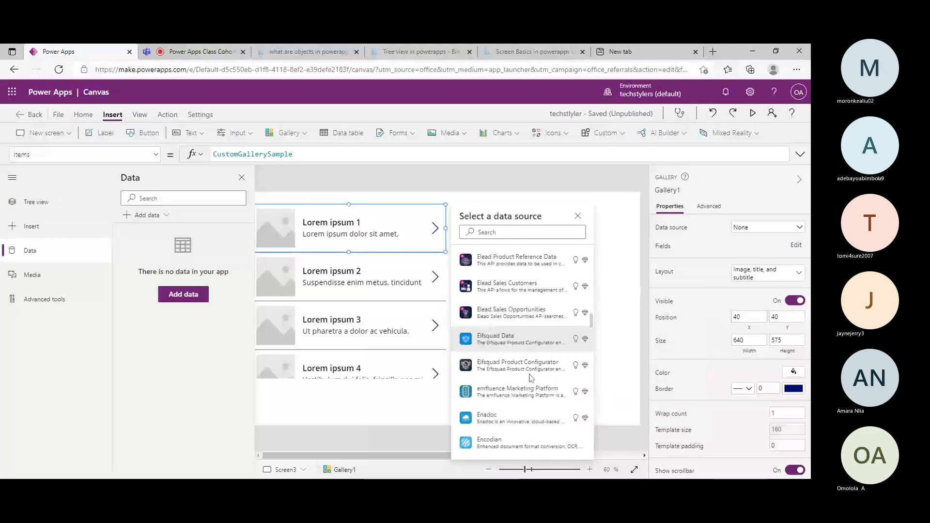
- Find the SharePoint connector in the full list, view its connection options, and cancel adding it
left_click_drag(590, 322, 587, 412)
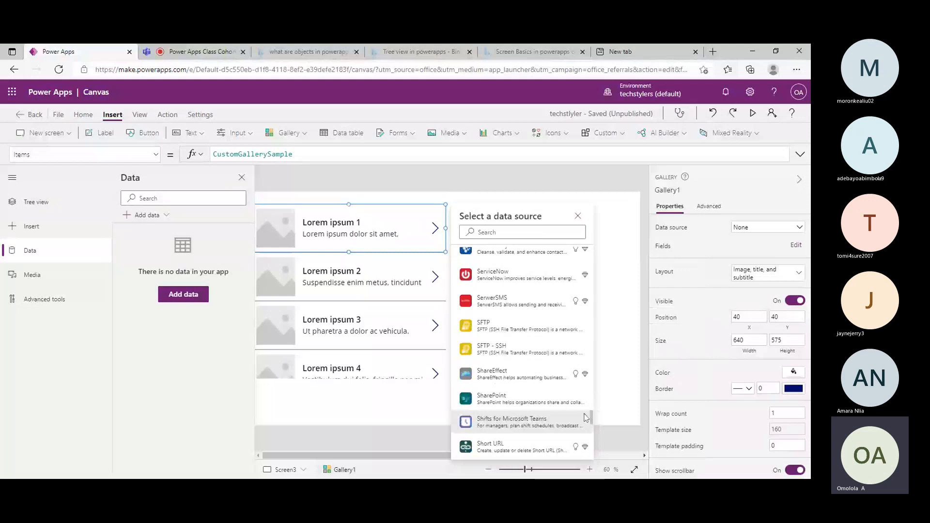
scroll(485, 369, "down", 5)
left_click(485, 369)
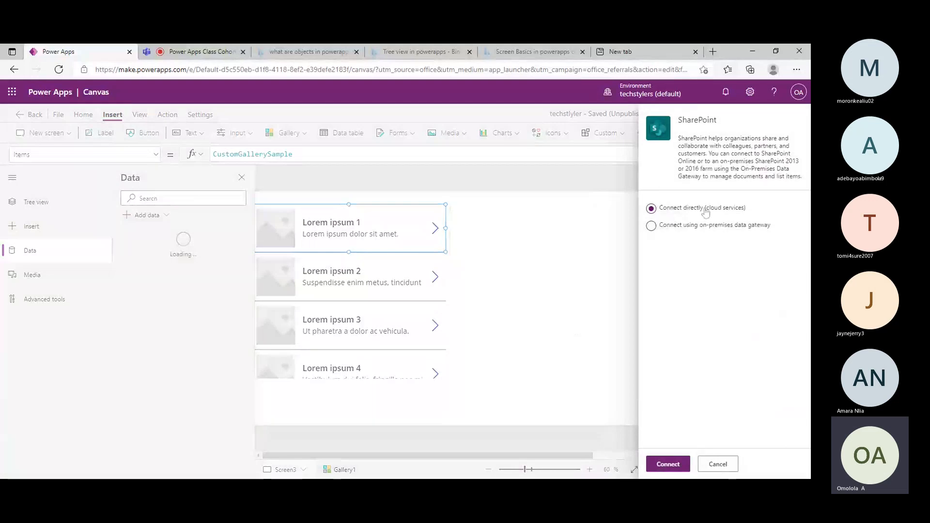
left_click(712, 464)
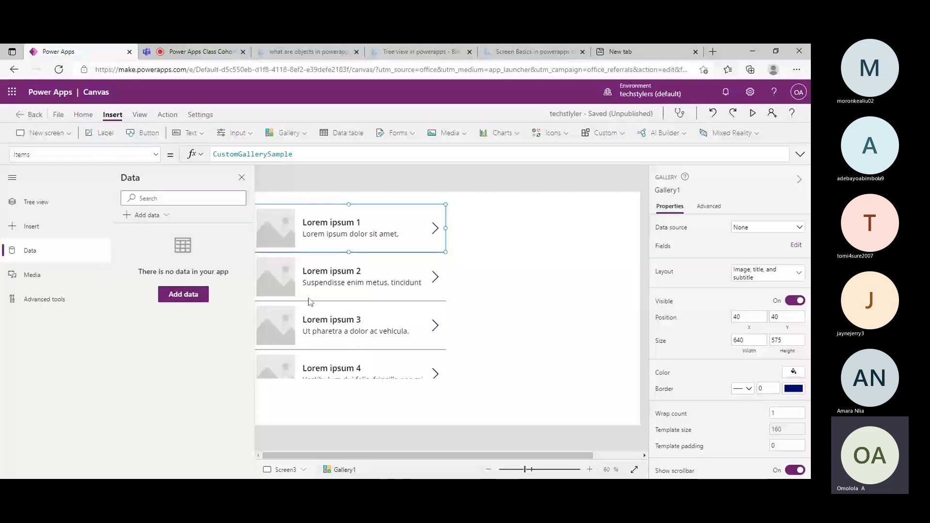
- Upload the images Power Application.png and Logo_2.png to the app's media
left_click(29, 232)
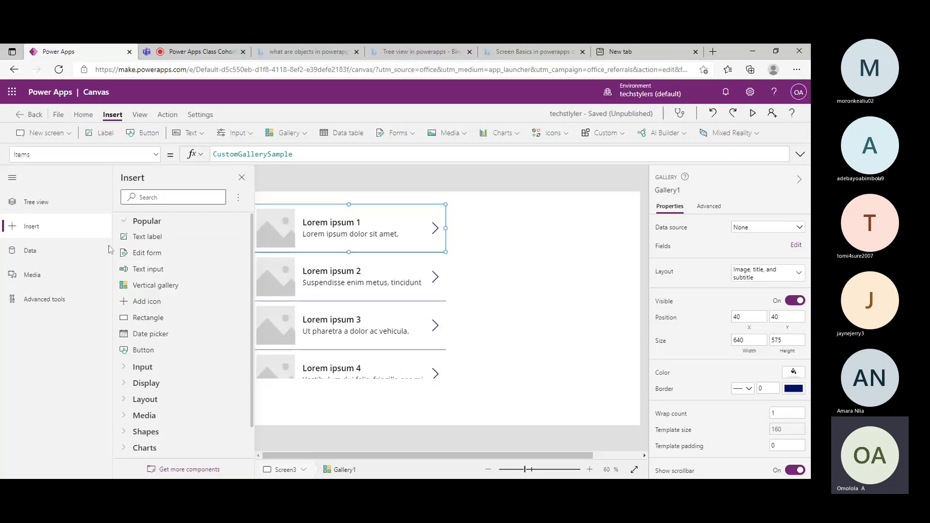
left_click(46, 257)
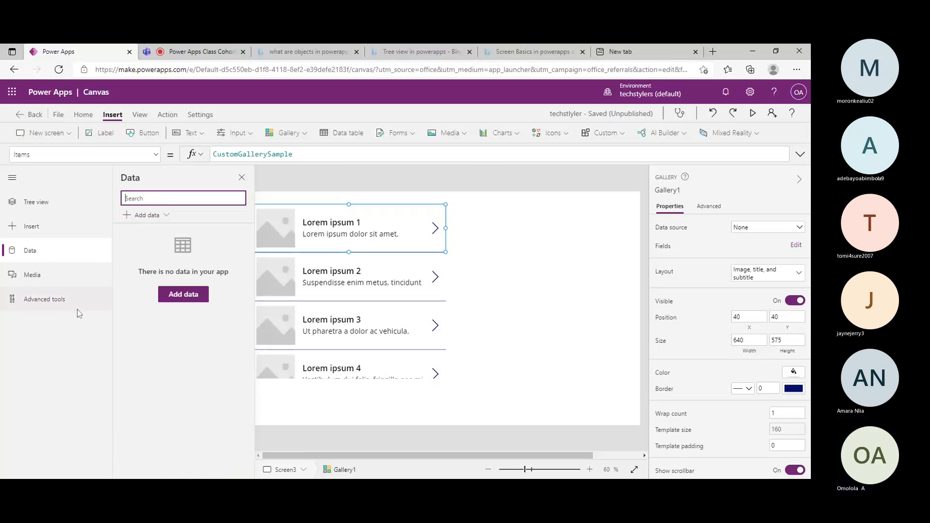
left_click(43, 284)
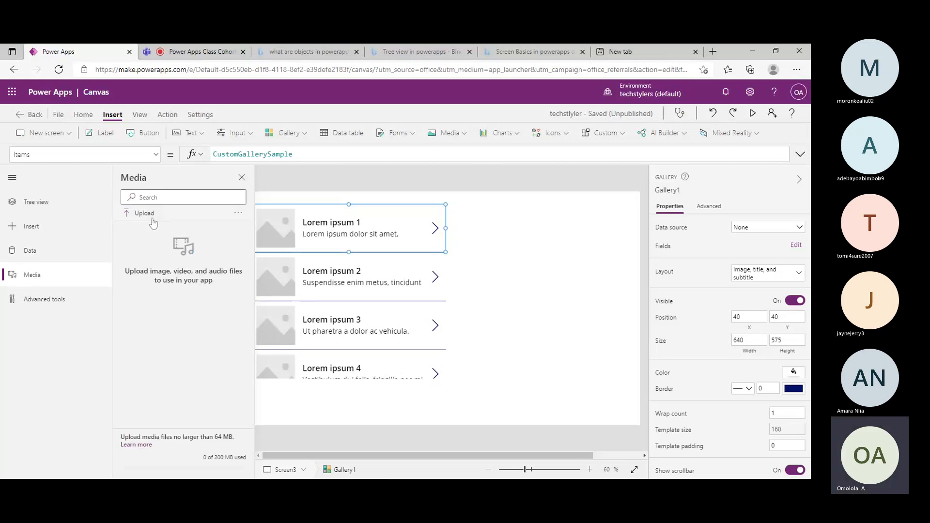
left_click(138, 218)
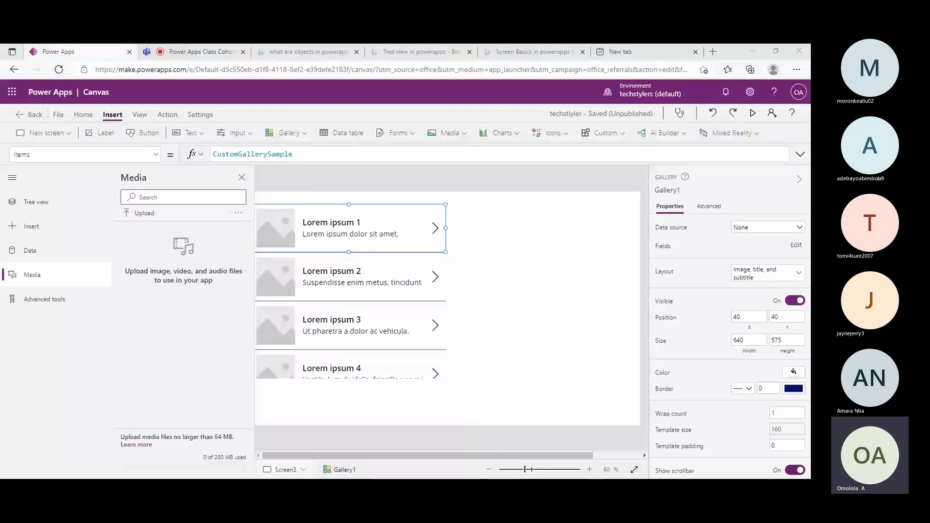
key("Escape")
left_click(136, 214)
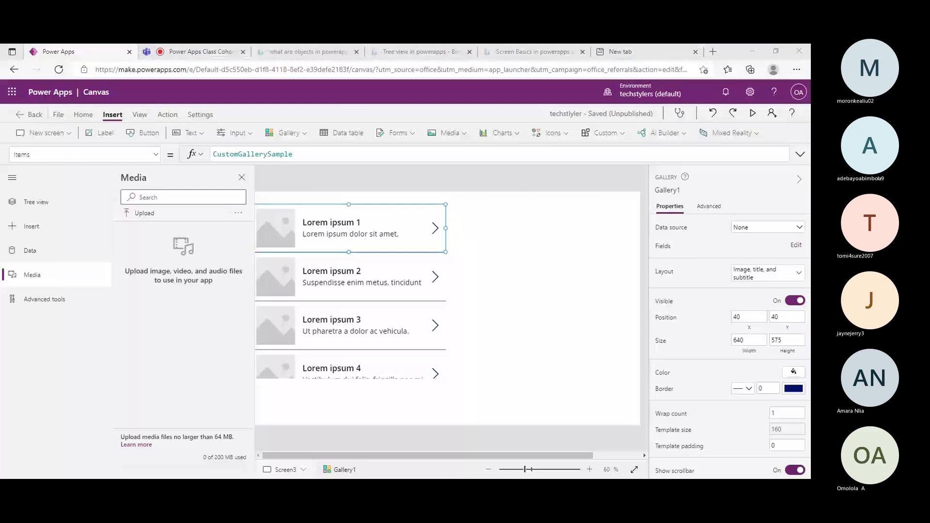
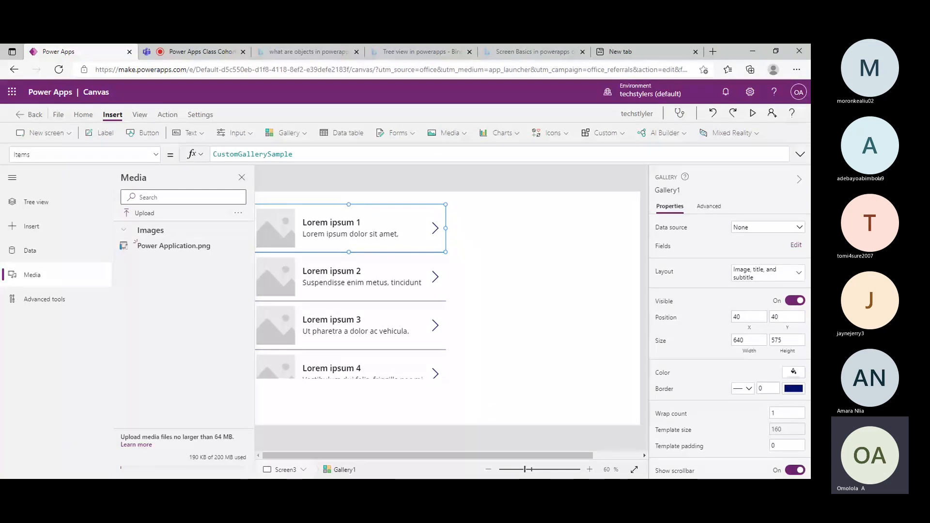
left_click(146, 213)
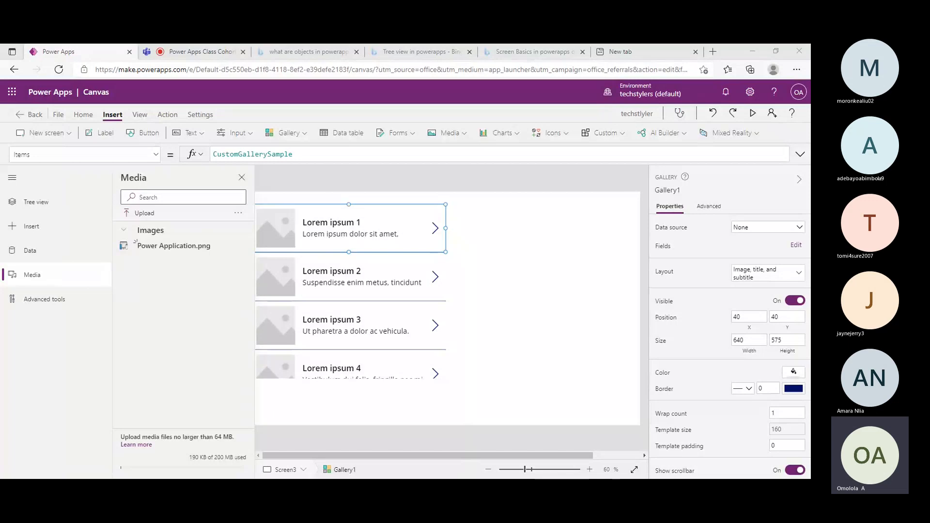
left_click(296, 262)
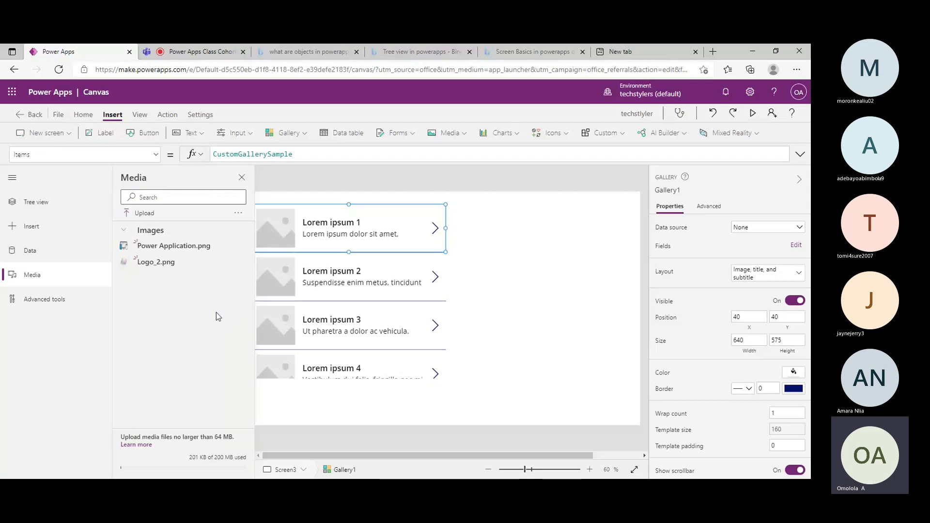
- Add the uploaded Logo_2 image to the items of the gallery on Screen3
left_click(160, 268)
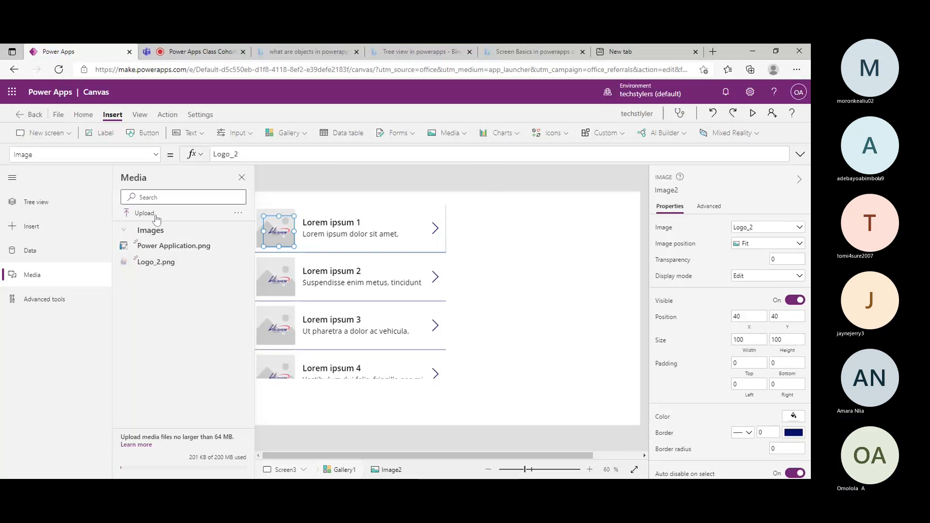
left_click(32, 155)
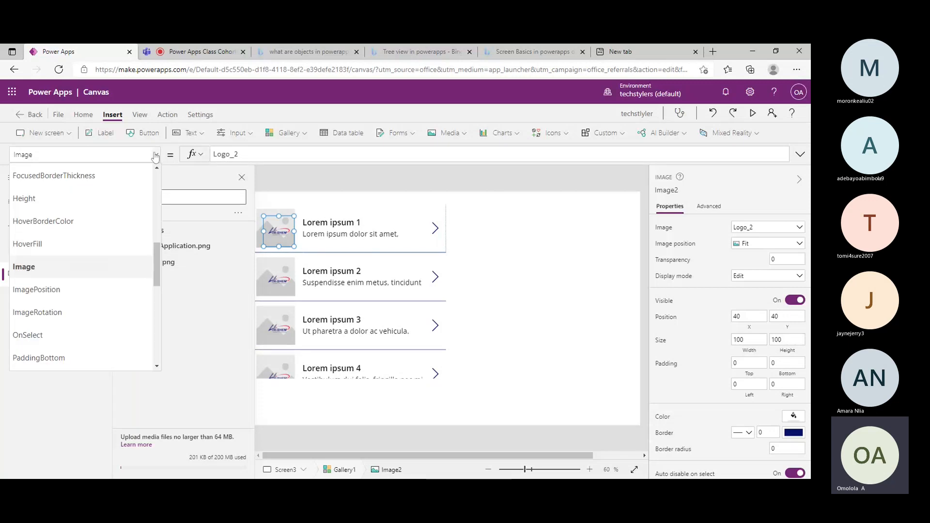
left_click(32, 154)
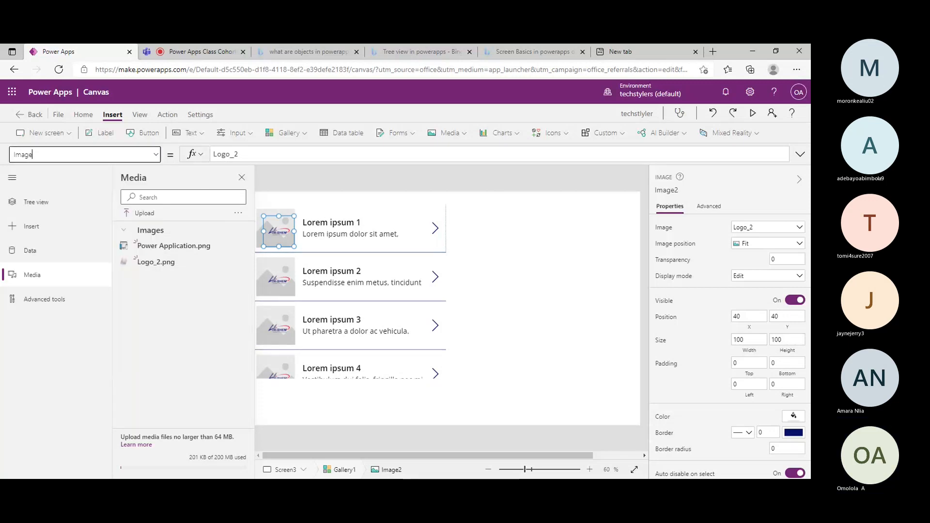
- Delete the added logo image Image2 from Gallery1 and dismiss the data source selection
left_click(35, 206)
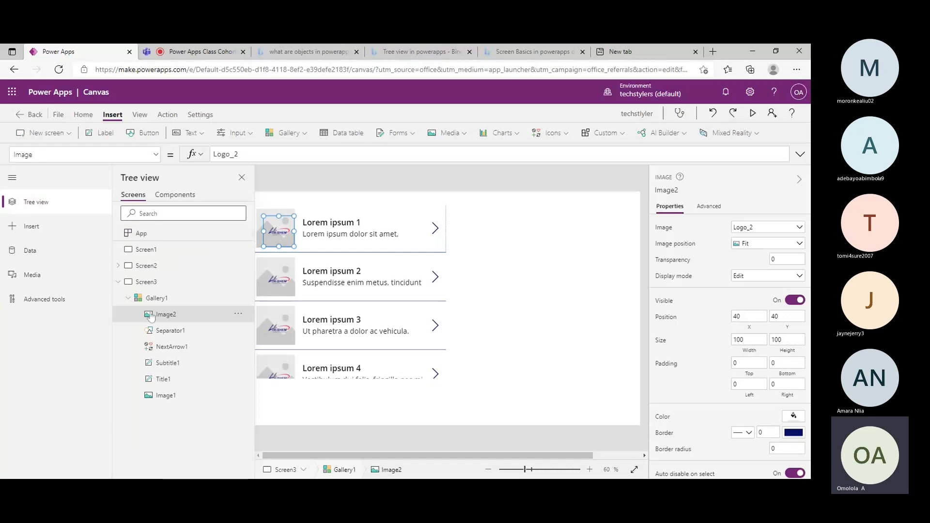
left_click(238, 315)
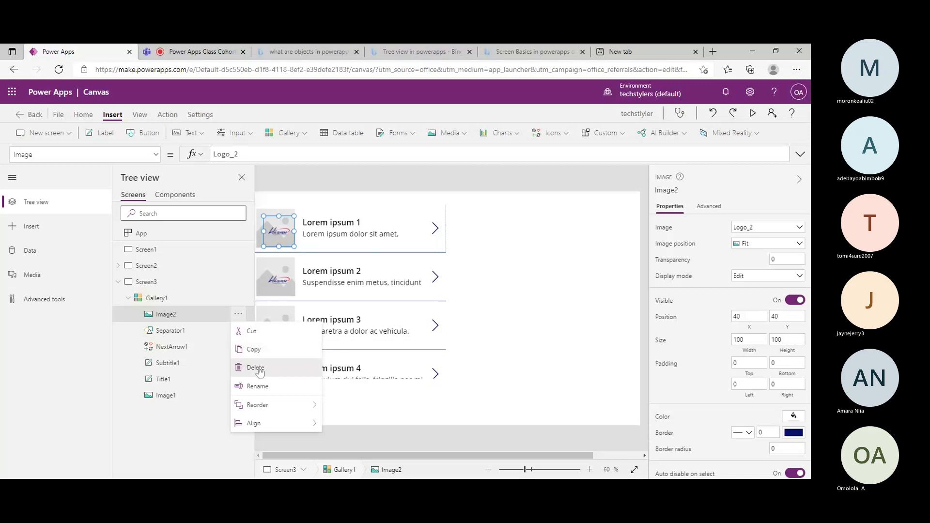
left_click(259, 369)
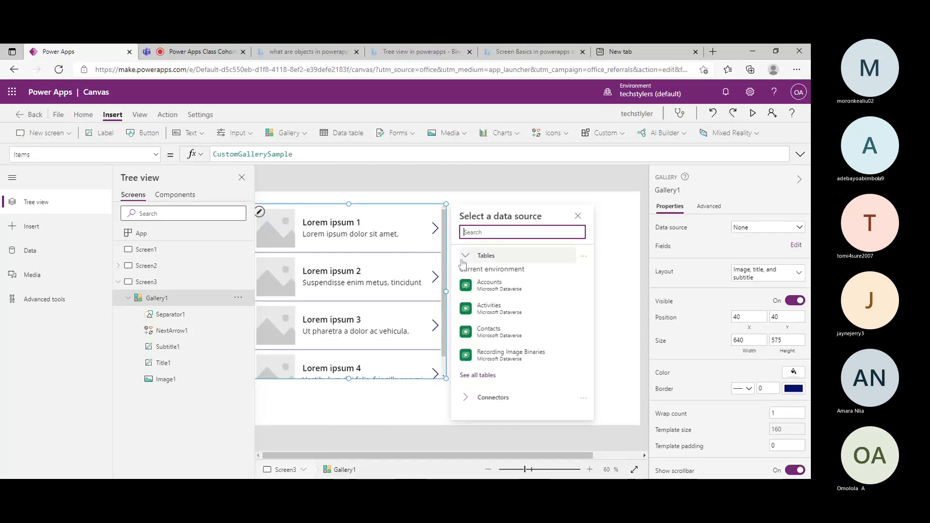
left_click(581, 220)
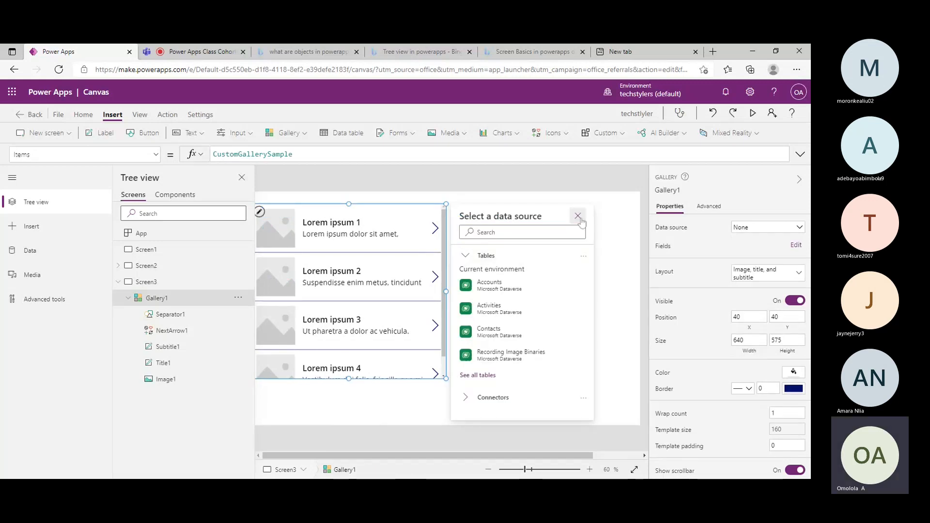
left_click(578, 217)
- Check the uploaded images in the app's media, collapse the Images group, and close the side pane
left_click(30, 274)
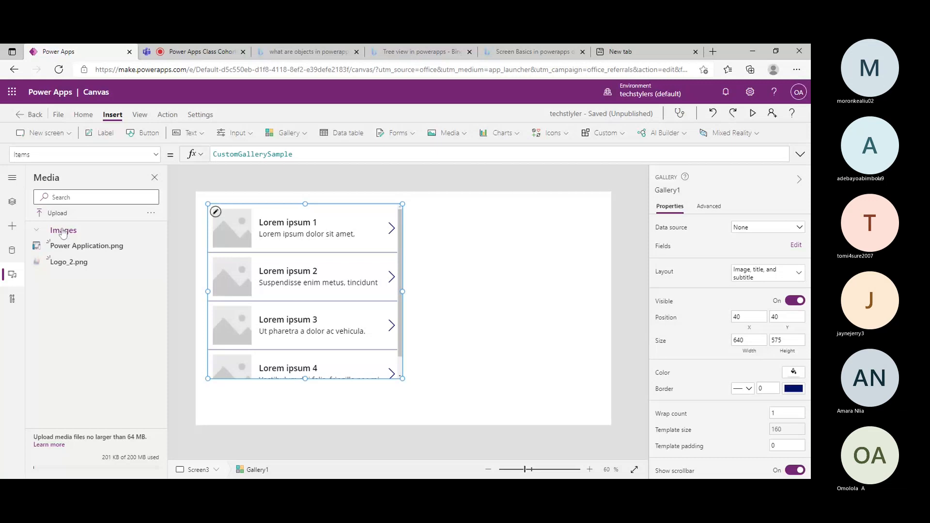
left_click(63, 231)
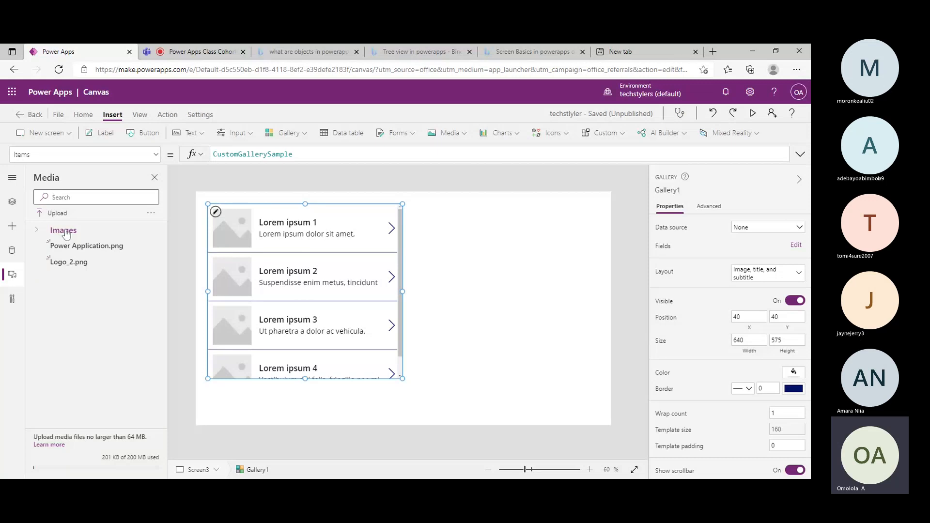
left_click(41, 231)
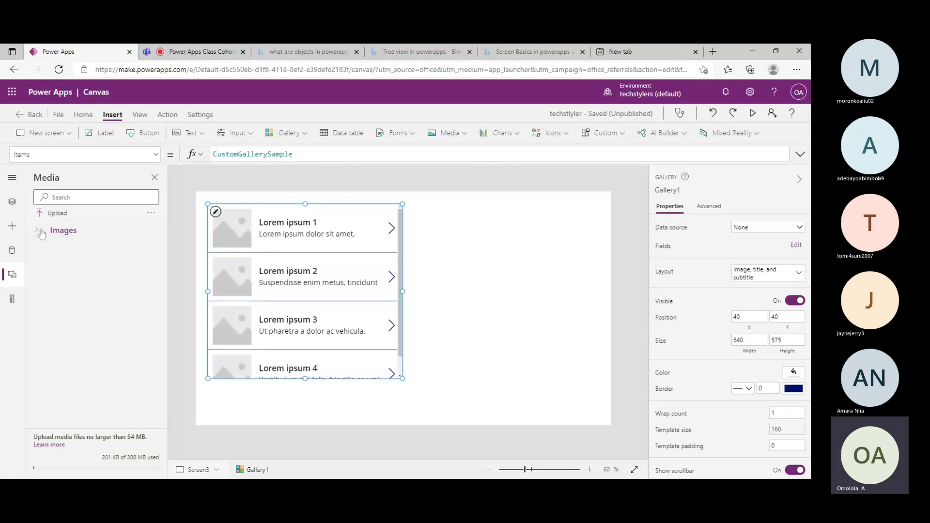
left_click(12, 201)
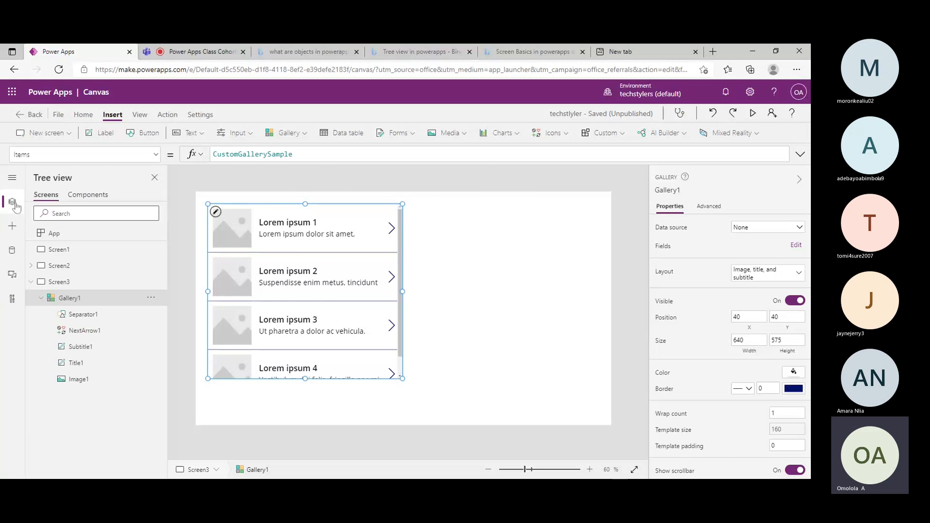
left_click(12, 201)
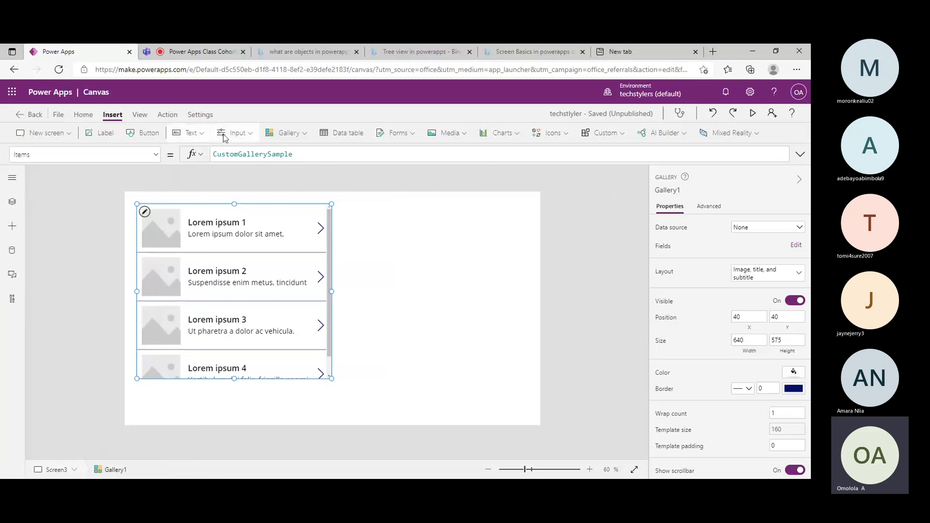
- Insert a slider on Screen3 and place it beside the gallery at about X 834, Y 465
left_click(237, 133)
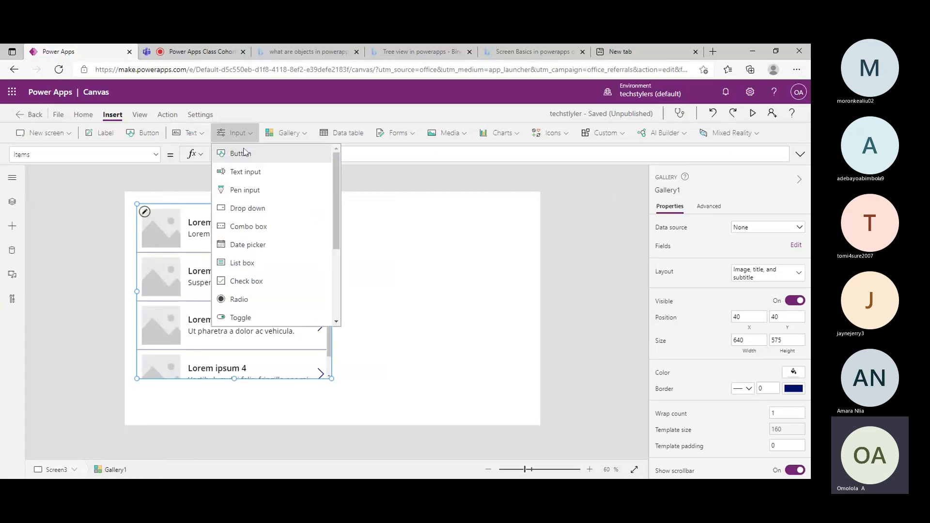
scroll(246, 245, "down", 3)
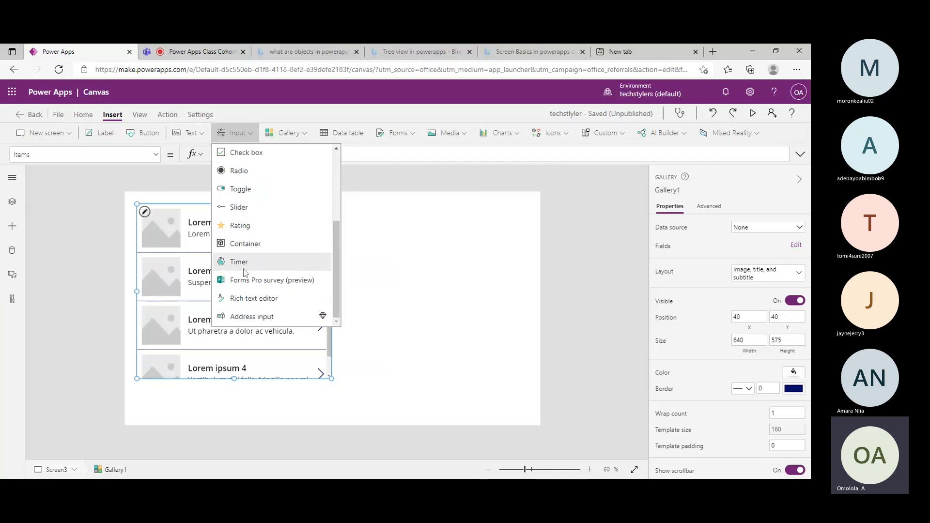
scroll(247, 279, "up", 1)
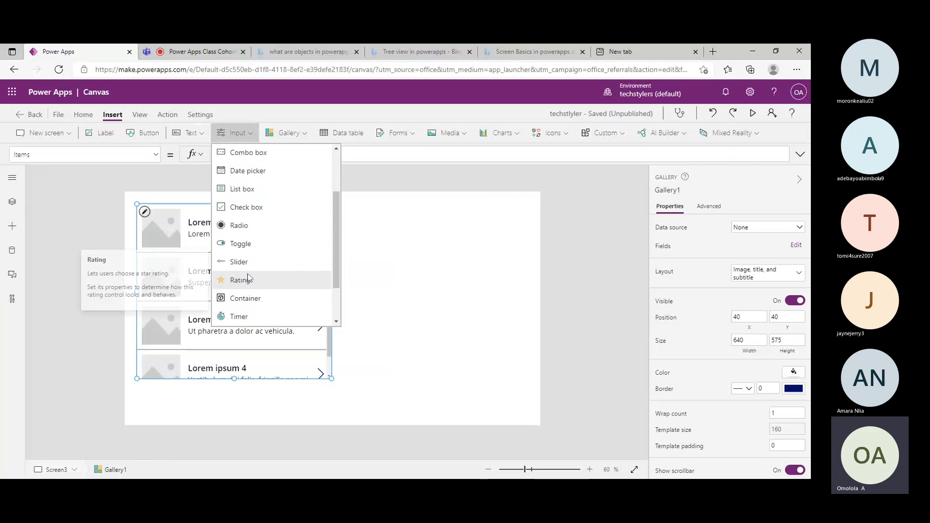
left_click(245, 267)
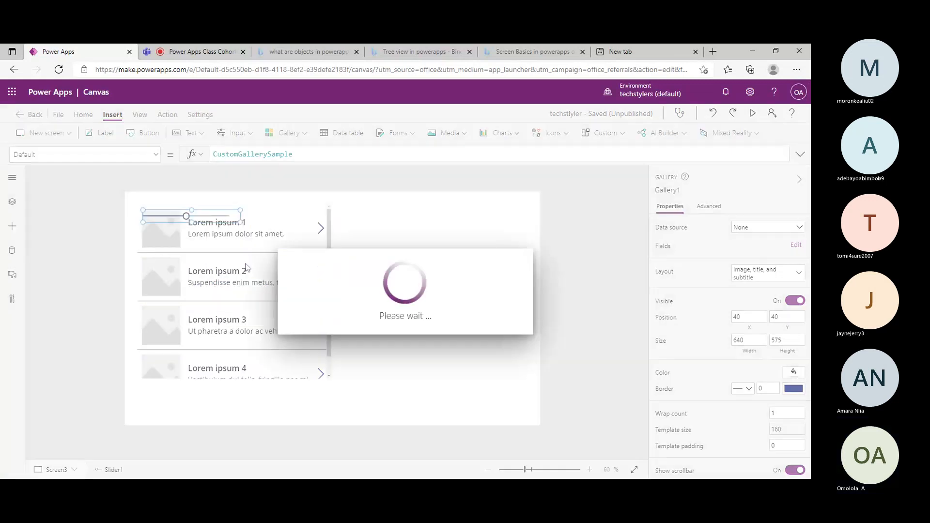
left_click_drag(191, 215, 430, 358)
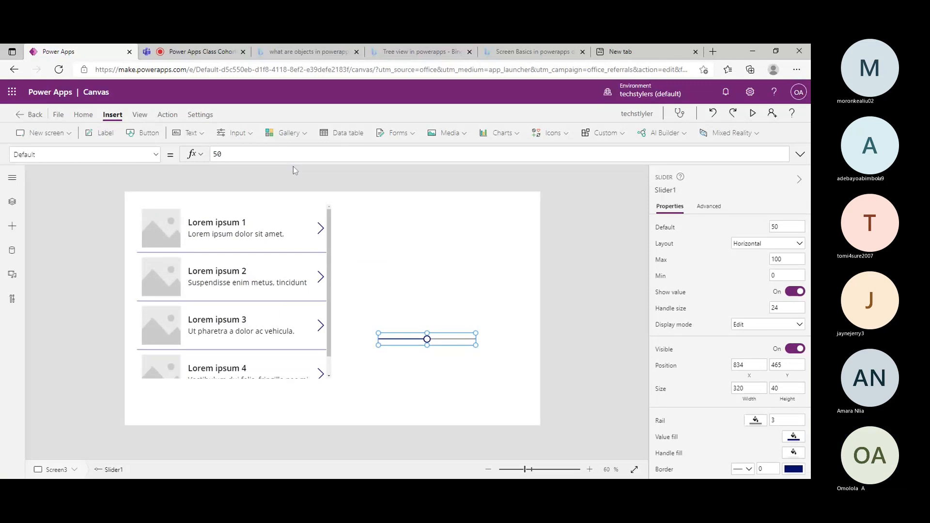
left_click(286, 133)
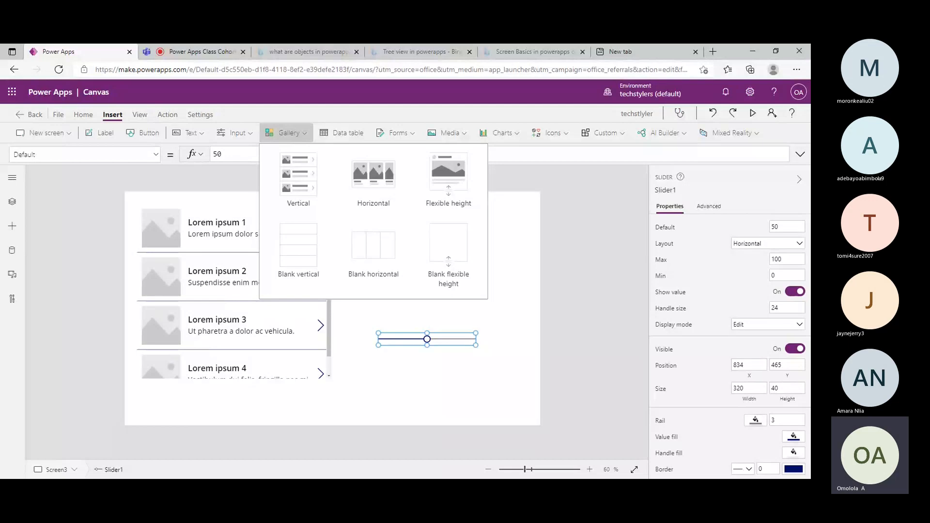
left_click(286, 133)
left_click(286, 132)
- Insert a data table on Screen3 and dismiss the data source selection without connecting it
left_click(231, 183)
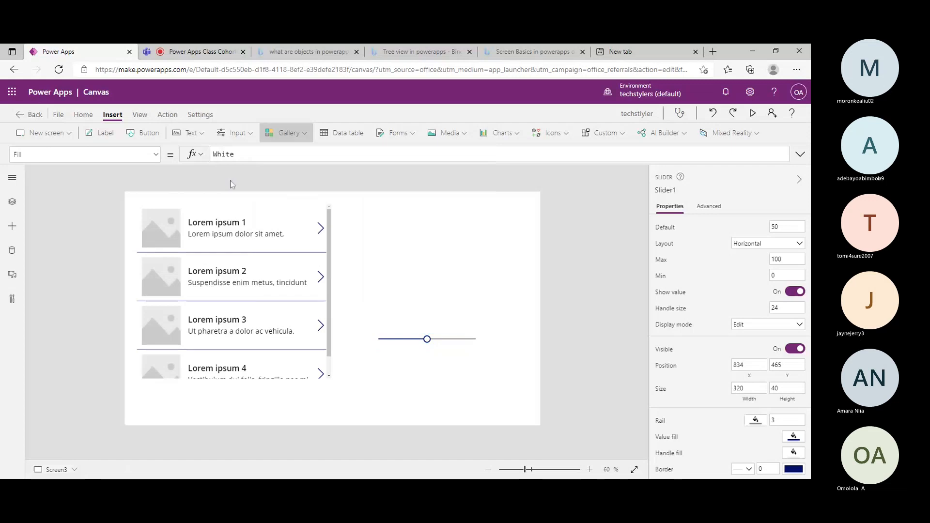
left_click(347, 136)
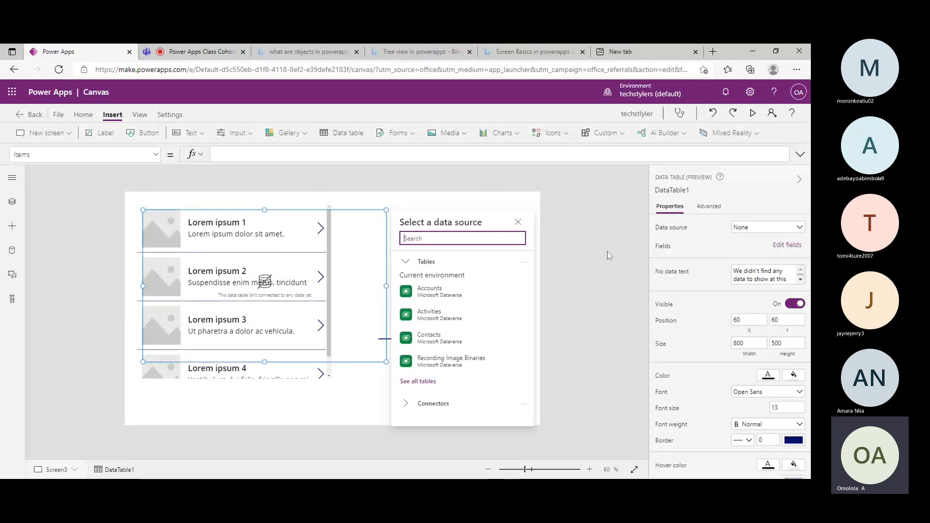
left_click(518, 222)
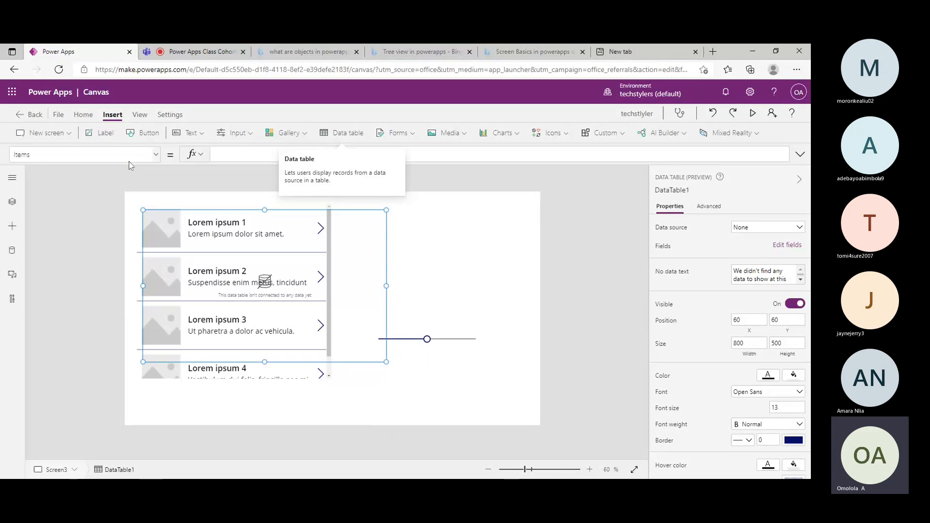
- Add a new blank screen to the app and show it in the tree view
left_click(63, 138)
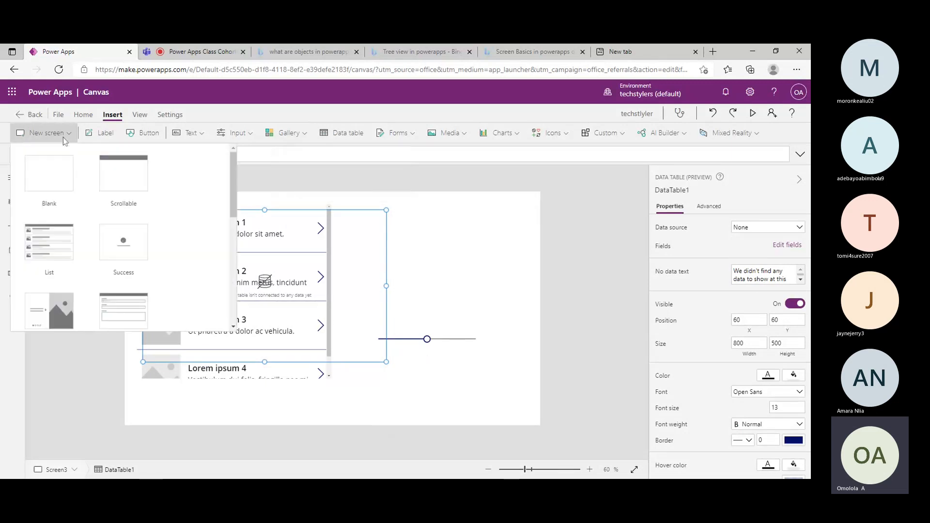
left_click(111, 120)
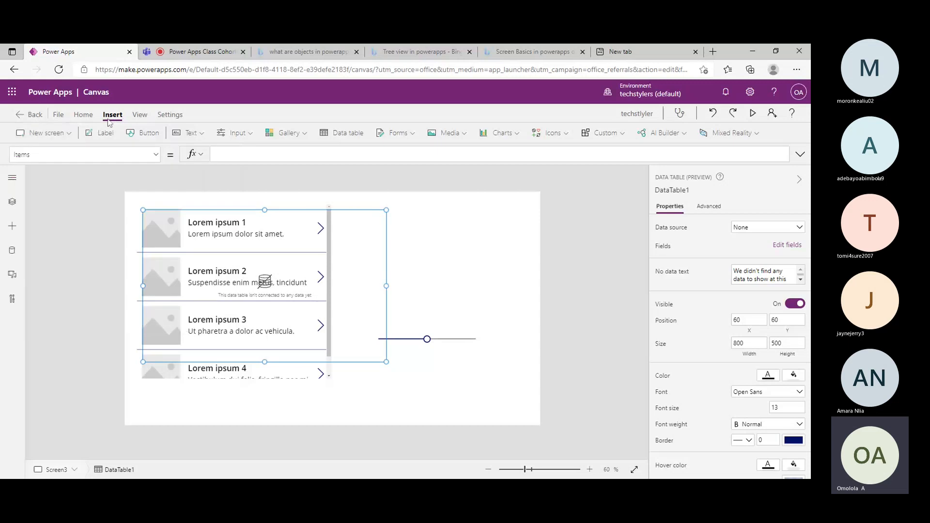
left_click(52, 140)
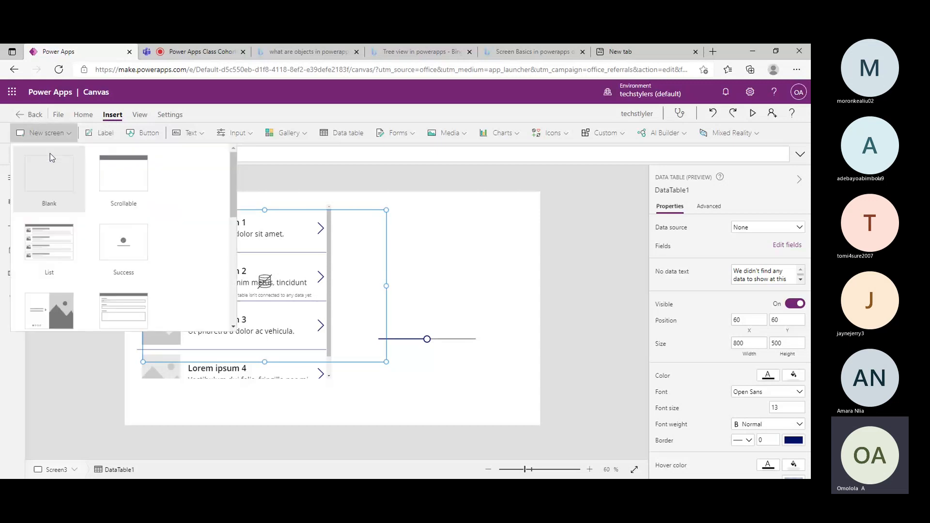
left_click(50, 154)
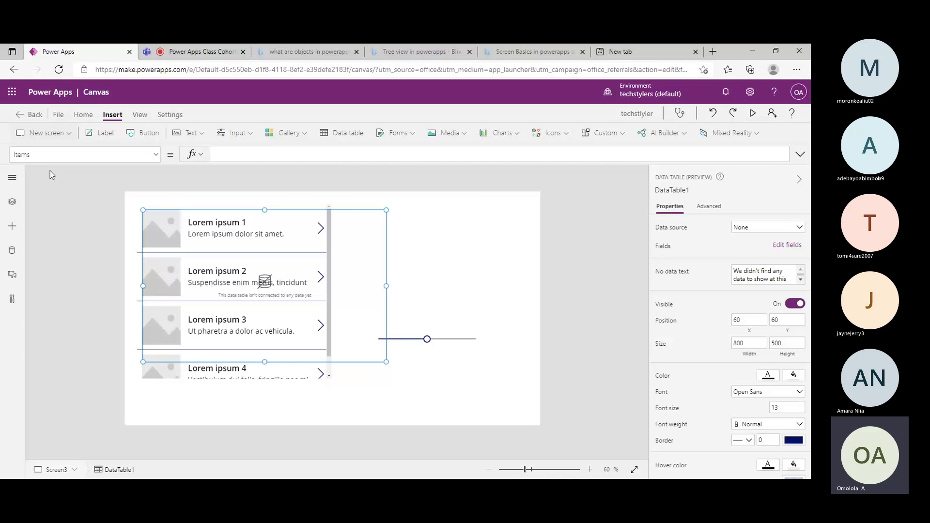
left_click(15, 180)
left_click(34, 202)
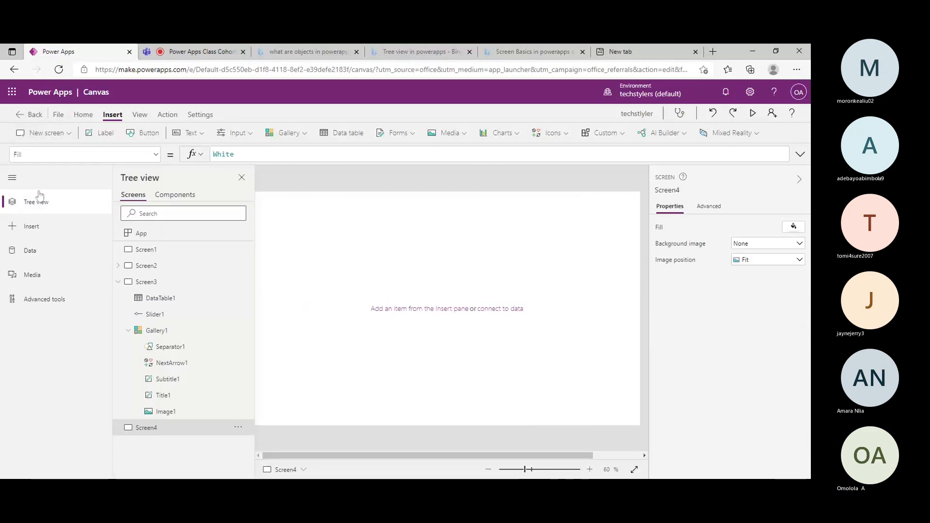
left_click(13, 179)
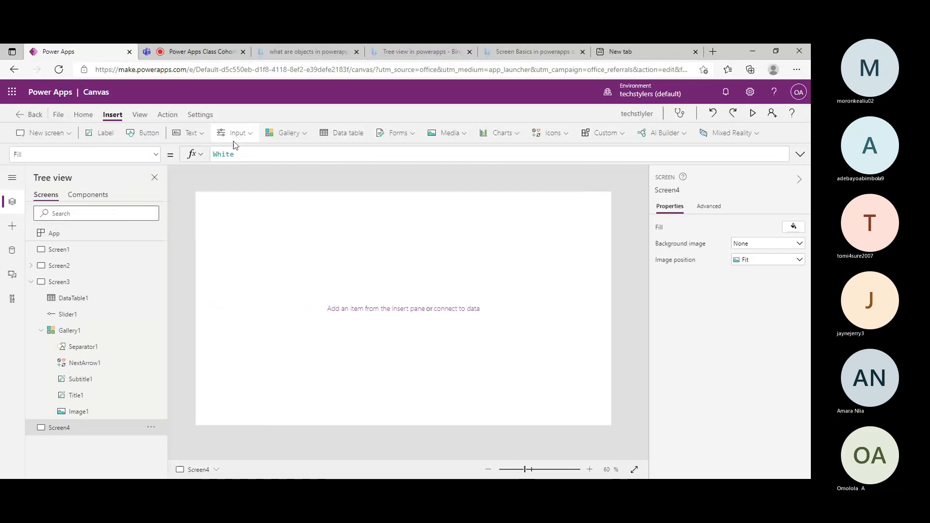
- Insert a data table on the new blank screen and add the Dataverse Accounts table to the app's data
left_click(345, 135)
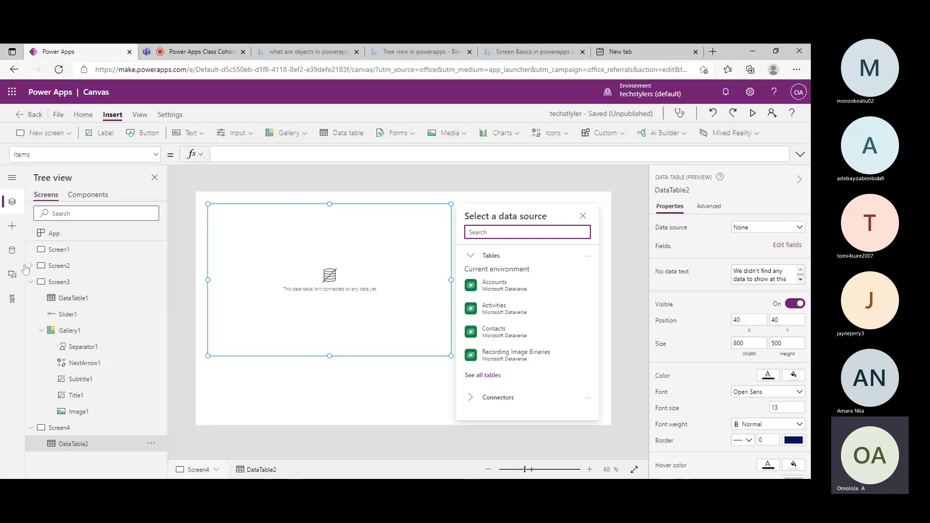
left_click(12, 250)
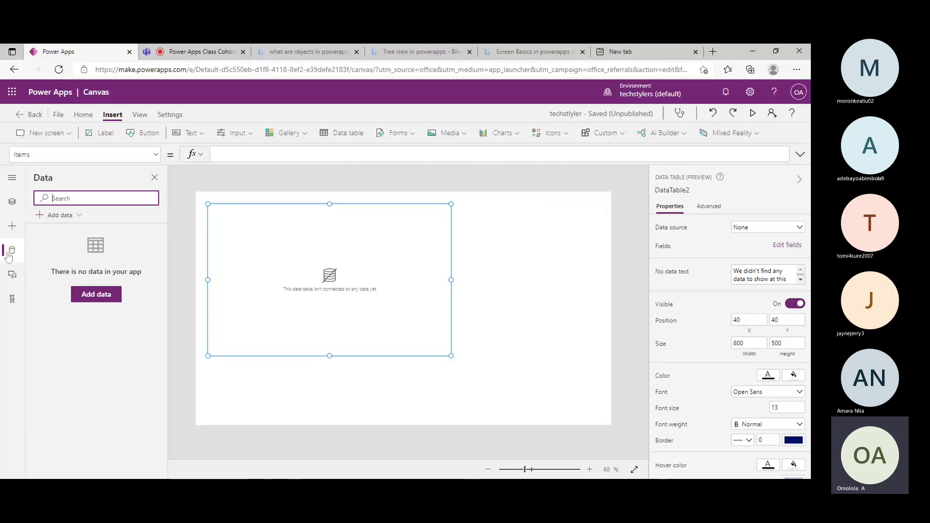
left_click(55, 216)
left_click(72, 310)
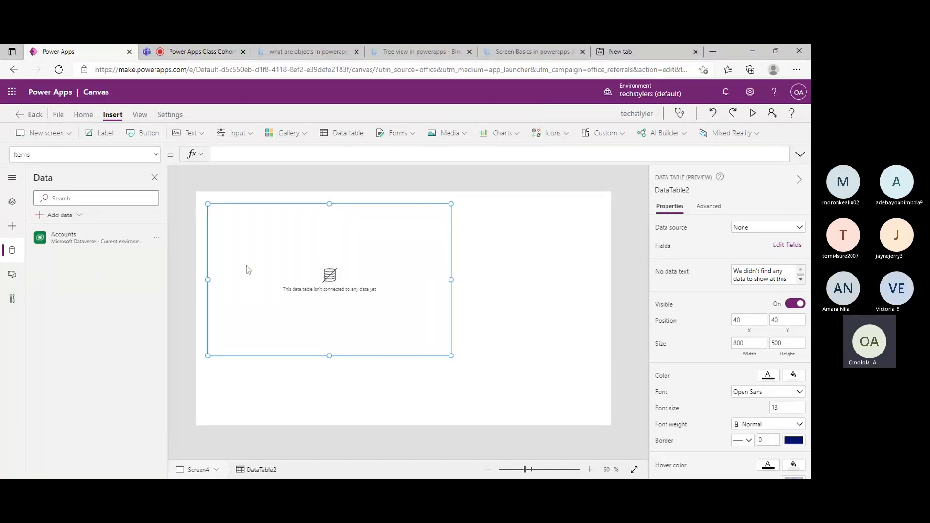
- Connect the new screen's data table to the Accounts table already in the app
left_click(376, 277)
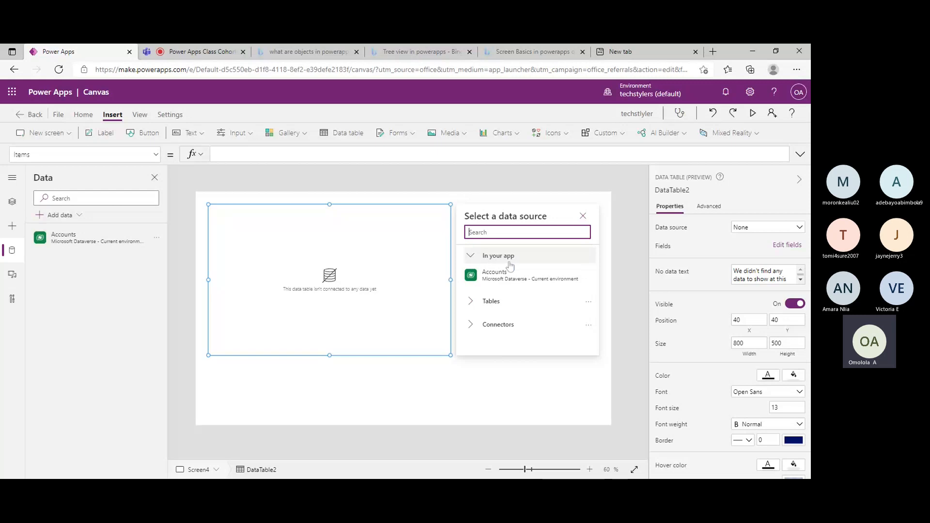
mouse_move(497, 276)
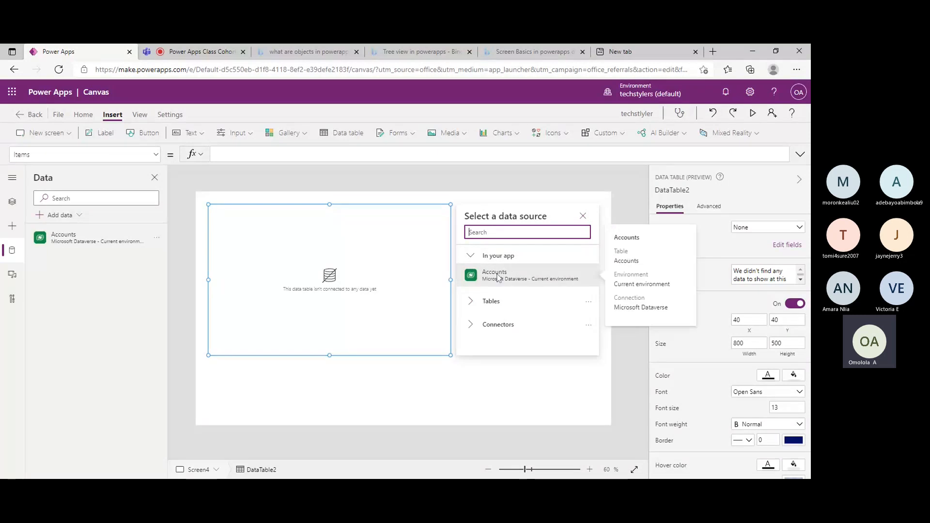
left_click(472, 277)
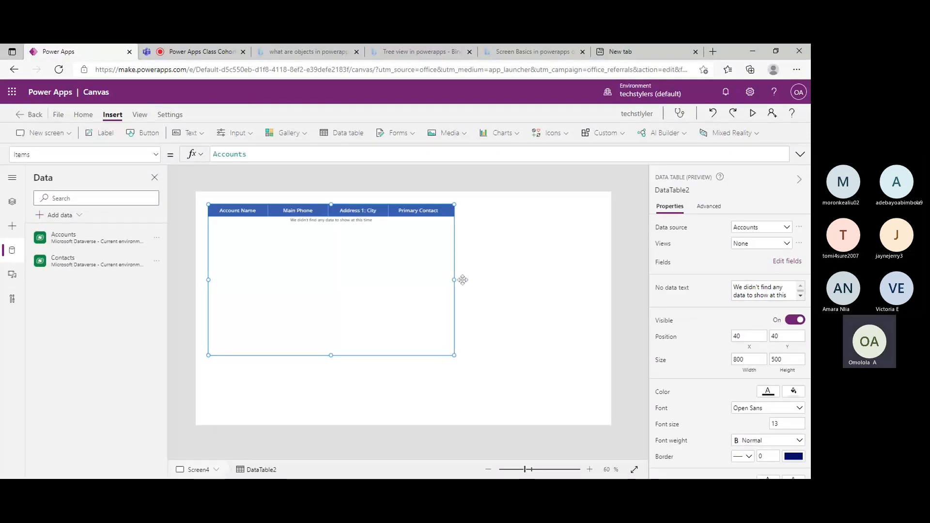
- Widen the data table to about 1108 and open its fields for editing
left_click_drag(454, 279, 545, 293)
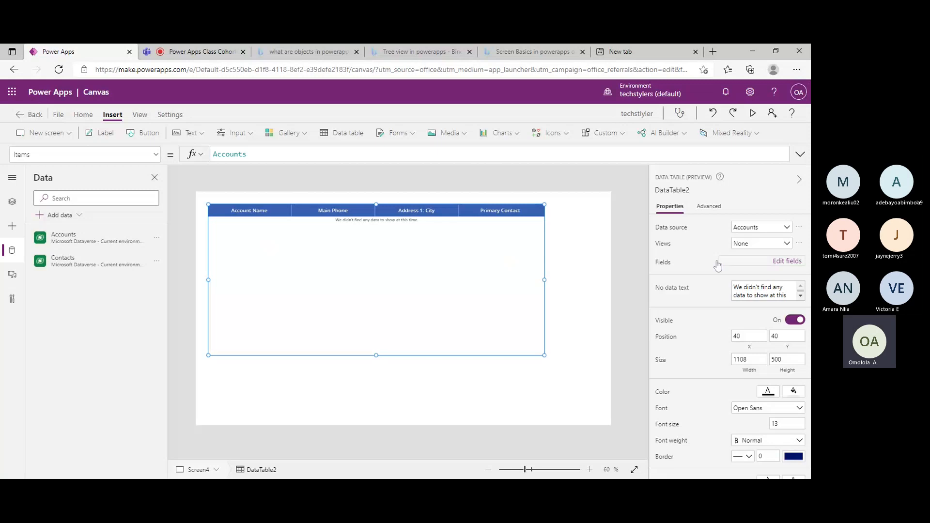
left_click(784, 263)
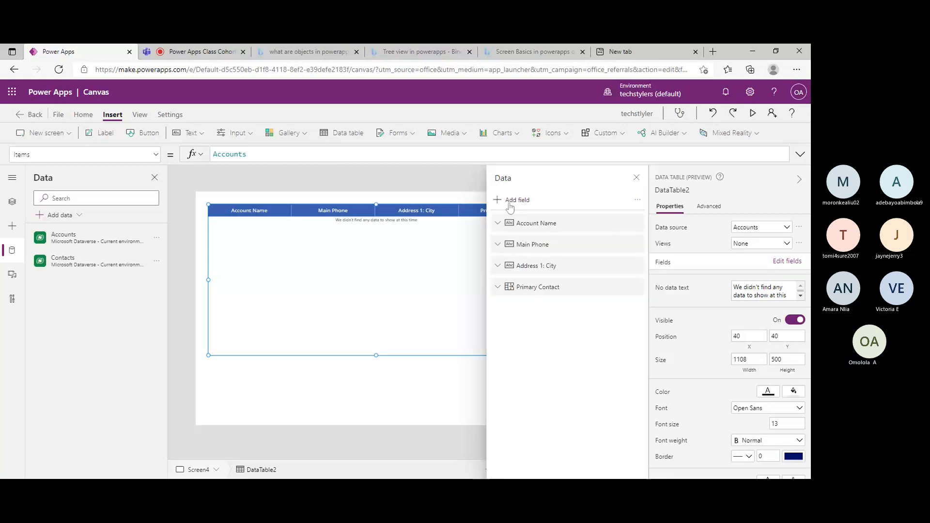
left_click(520, 202)
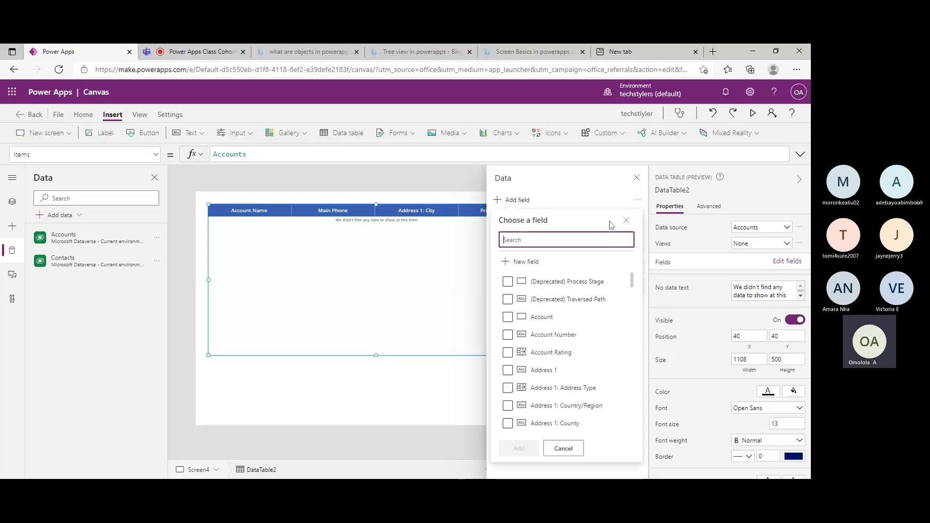
left_click(625, 221)
left_click(625, 222)
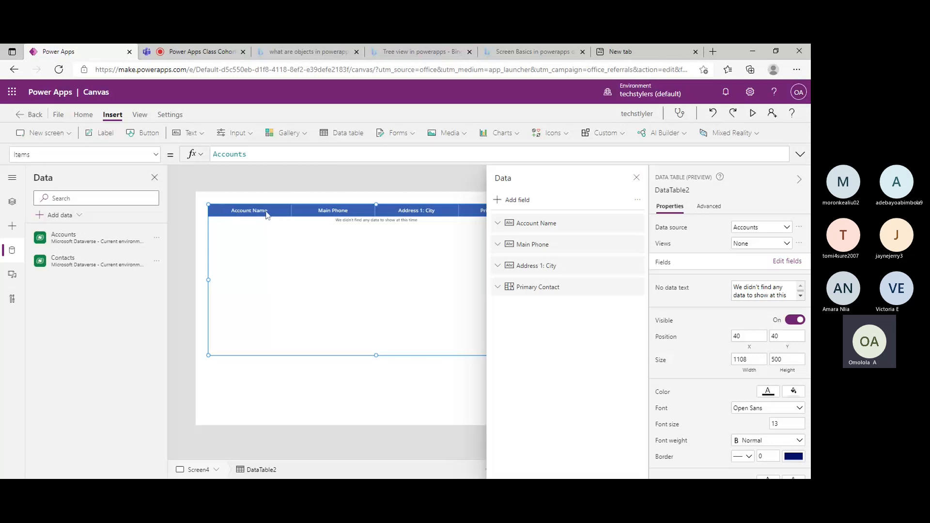
- Remove the Account Name field from the Accounts data table
left_click(636, 223)
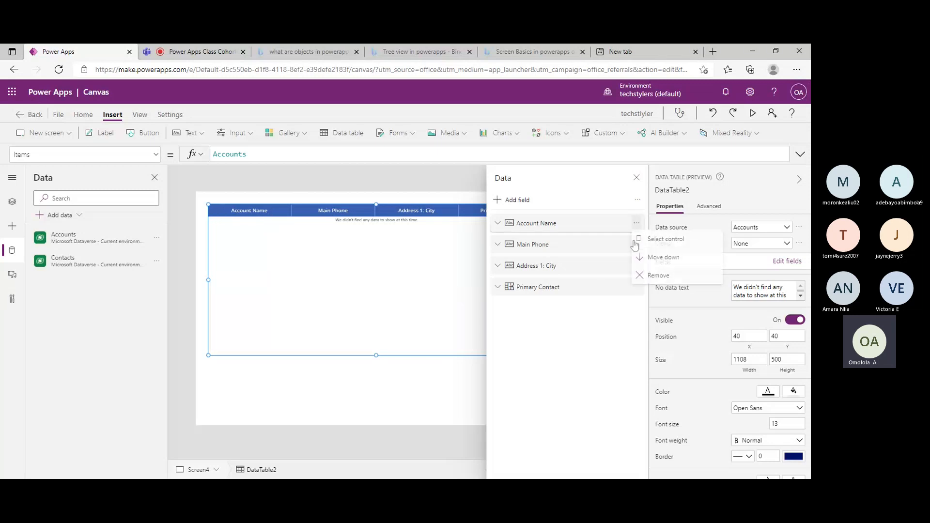
left_click(658, 276)
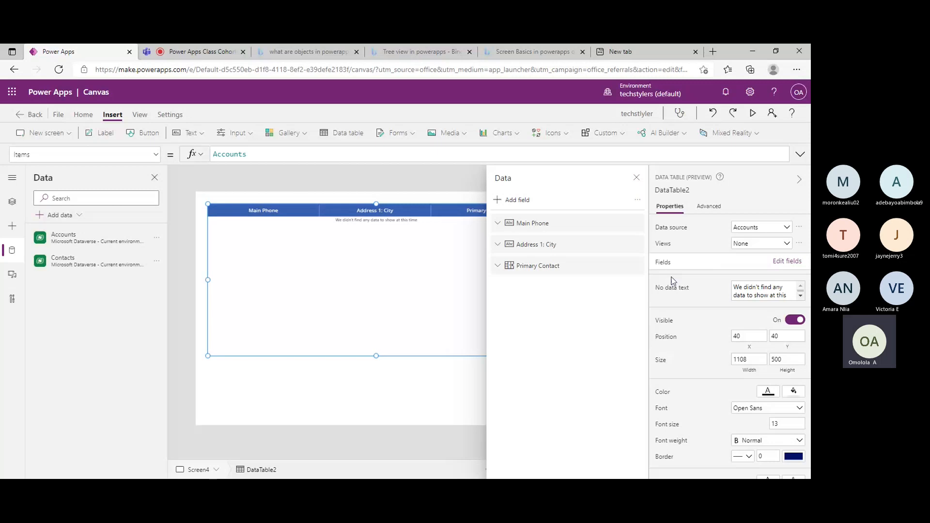
- Add the Master ID field to the Accounts data table and close the field list
left_click(499, 200)
scroll(566, 373, "down", 10)
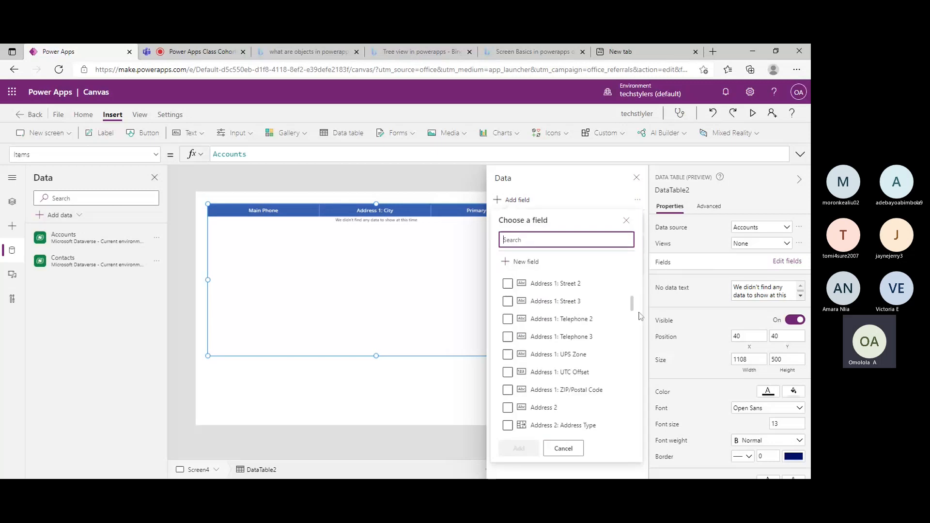
scroll(641, 360, "down", 5)
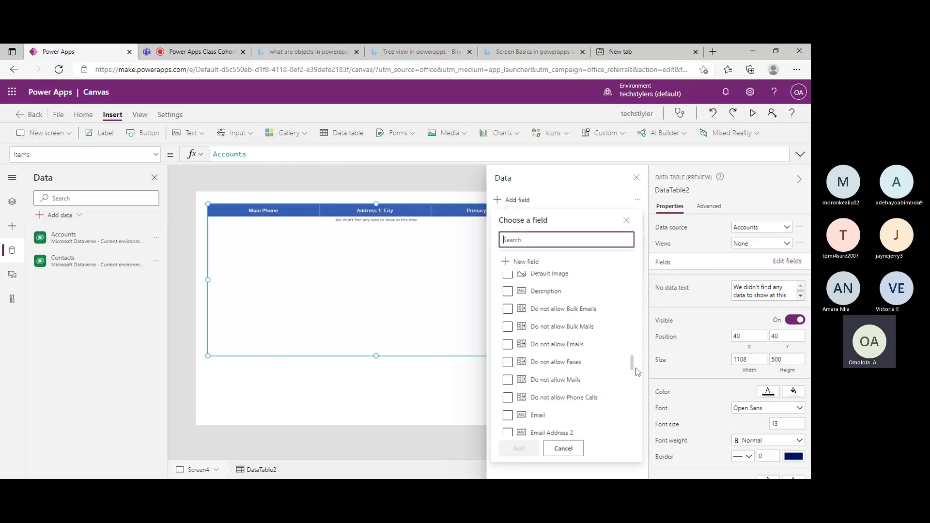
scroll(638, 373, "down", 5)
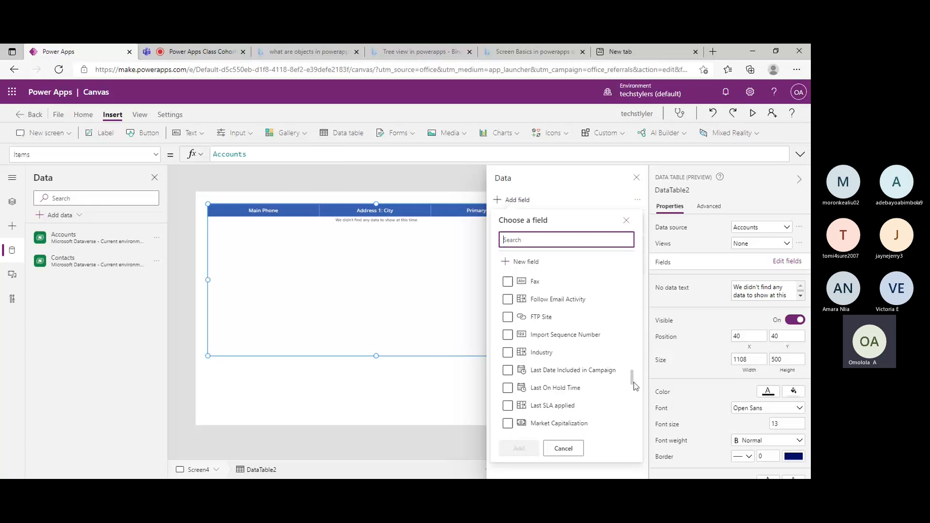
scroll(634, 376, "down", 5)
left_click(549, 367)
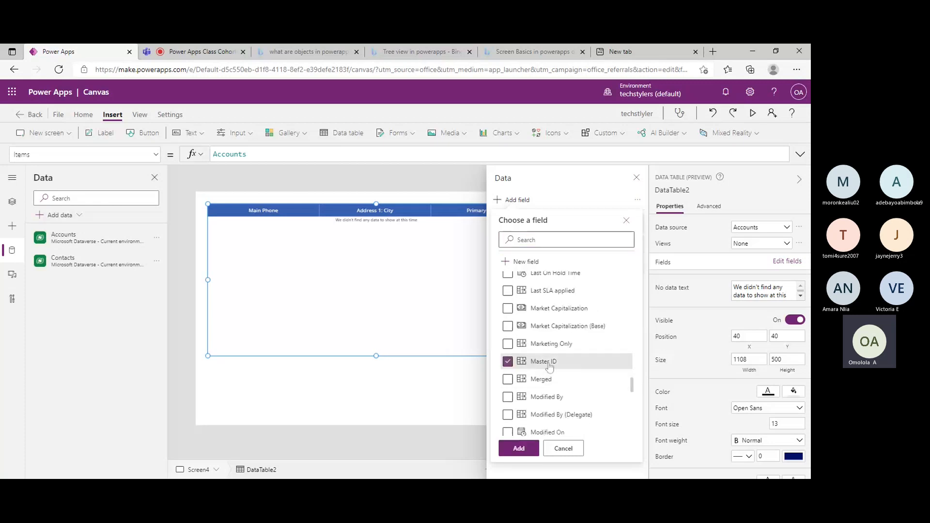
left_click(519, 449)
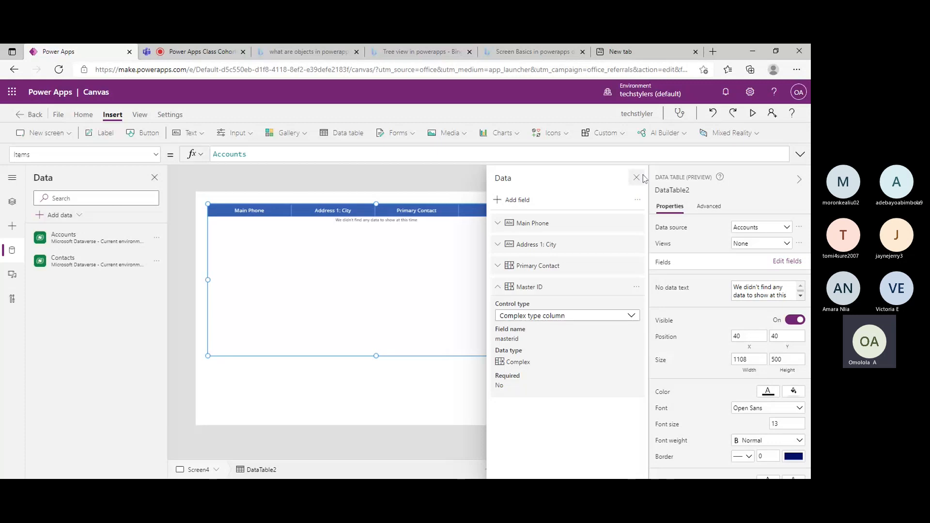
left_click(637, 177)
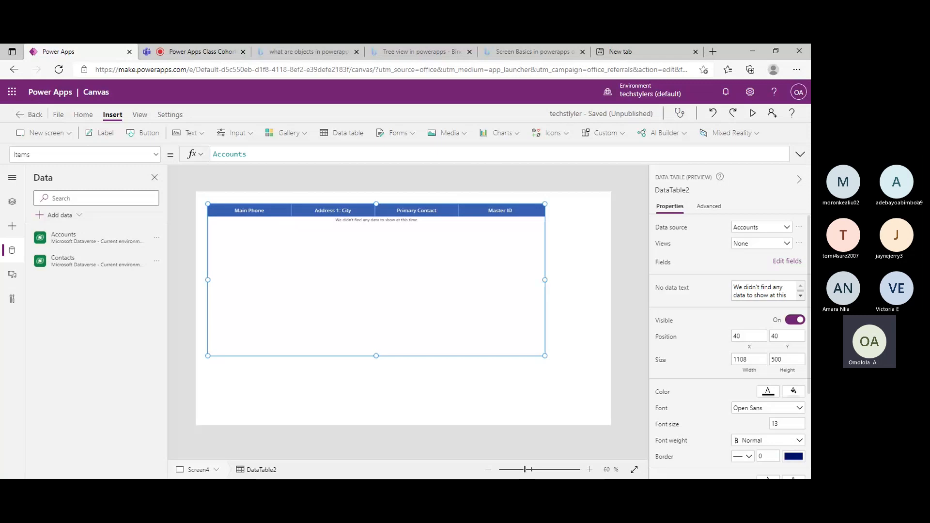
- Reopen the data table's field list and remove the Master ID field
left_click(789, 262)
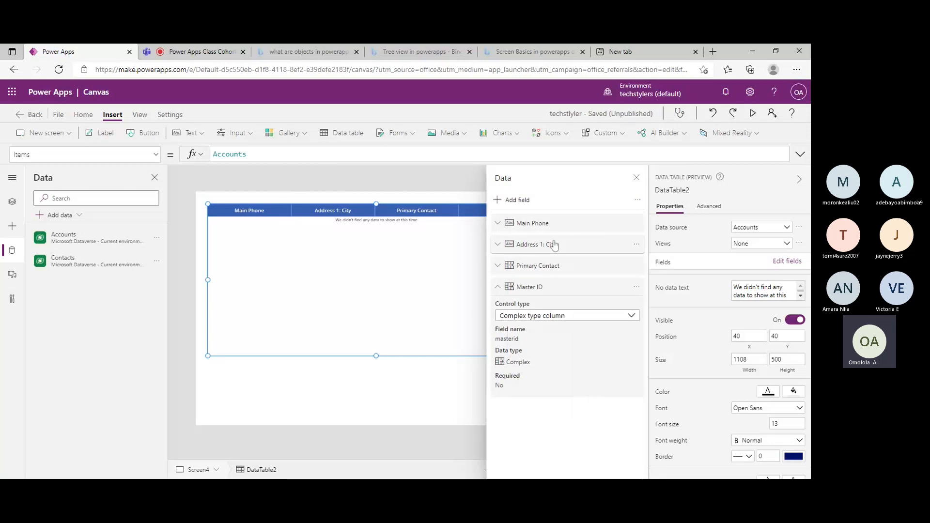
left_click(636, 288)
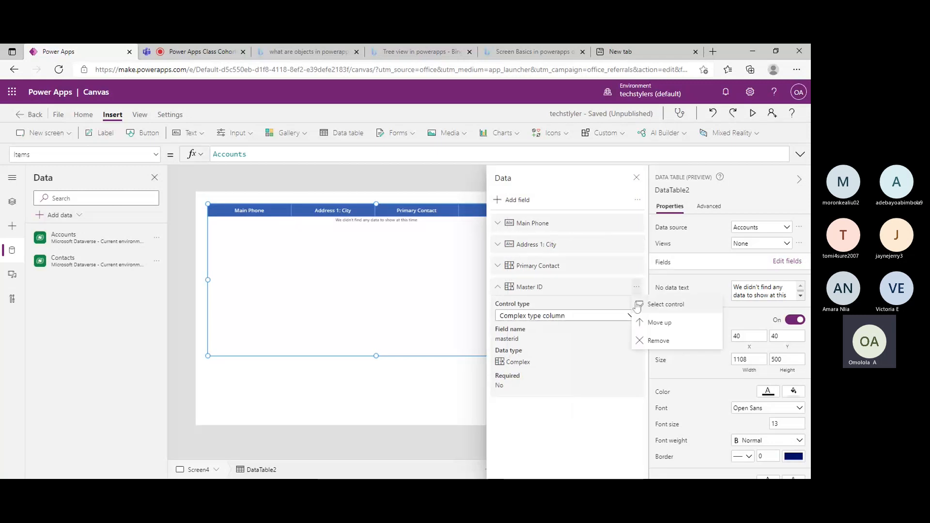
left_click(651, 341)
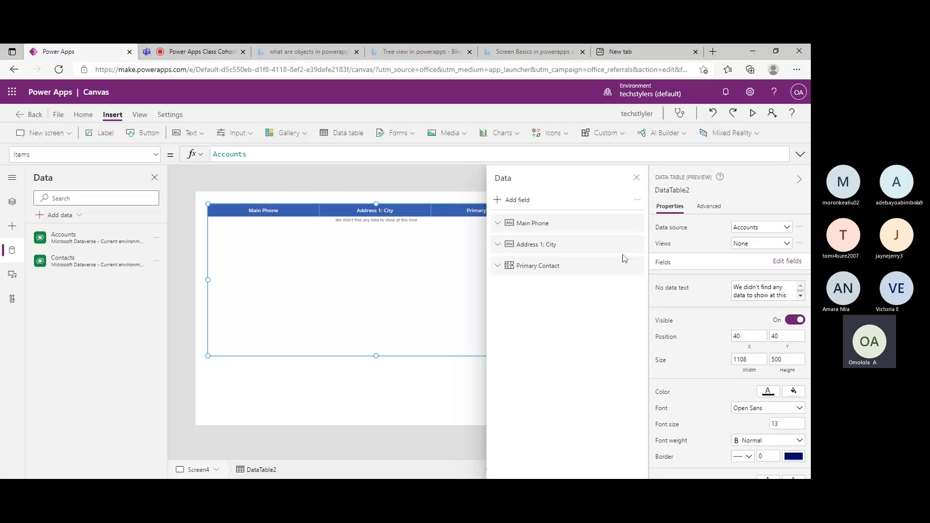
- Remove the Primary Contact field from the data table and close the field list
left_click(636, 268)
left_click(652, 320)
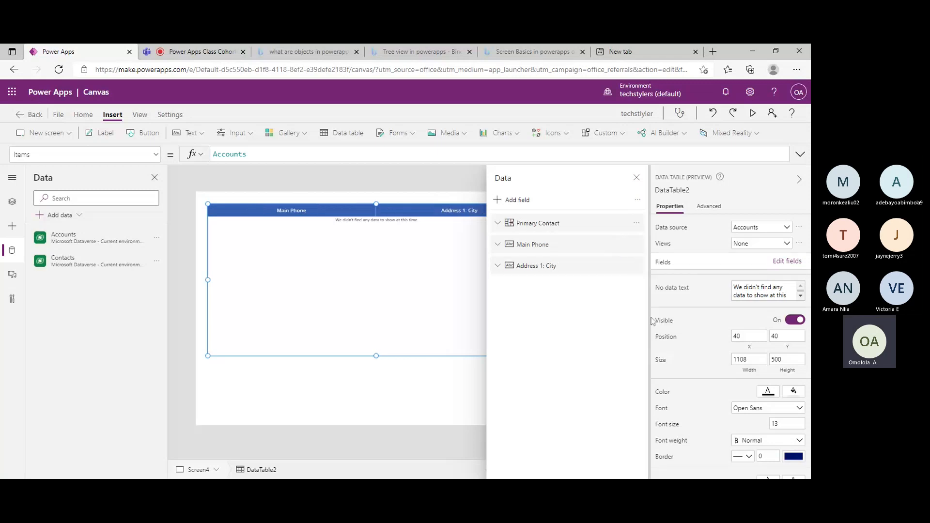
left_click(637, 179)
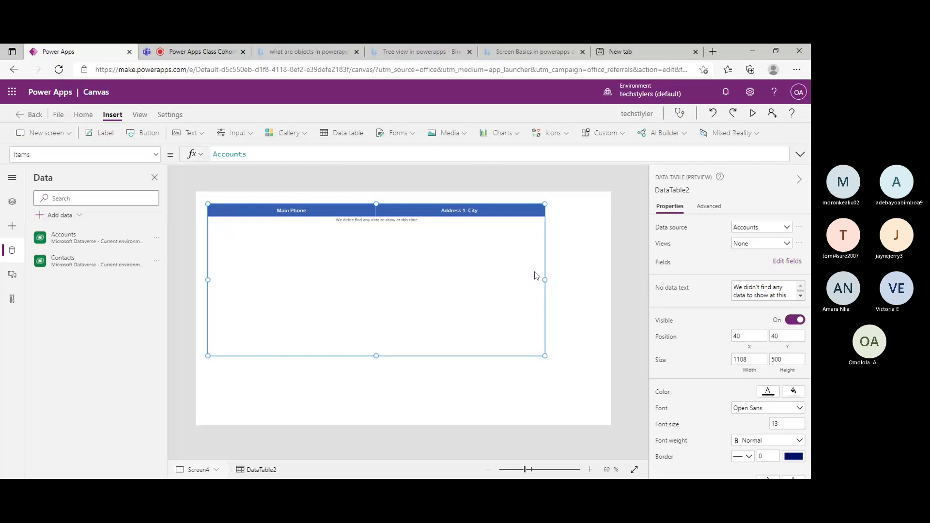
- Resize the data table to about 1366 wide and 294 high, starting at the screen's origin (X 0, Y 0)
left_click_drag(549, 280, 613, 282)
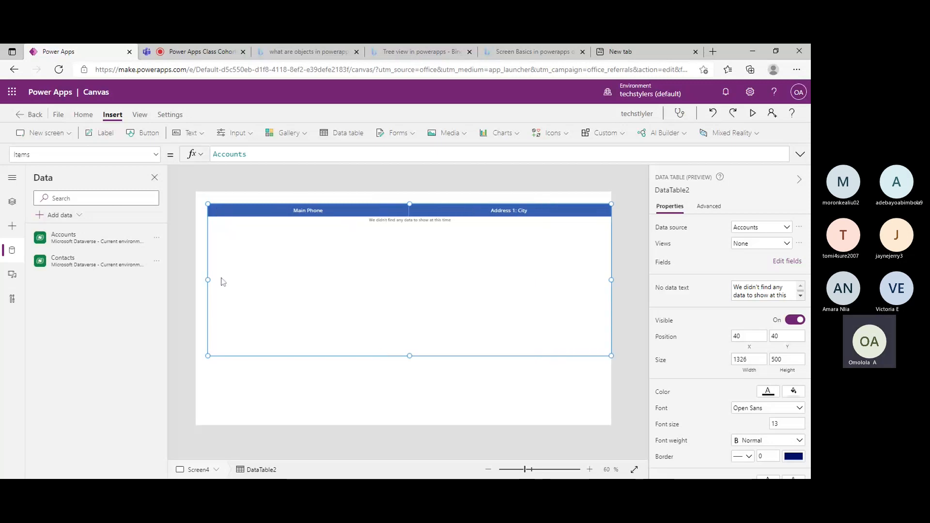
left_click_drag(208, 280, 196, 280)
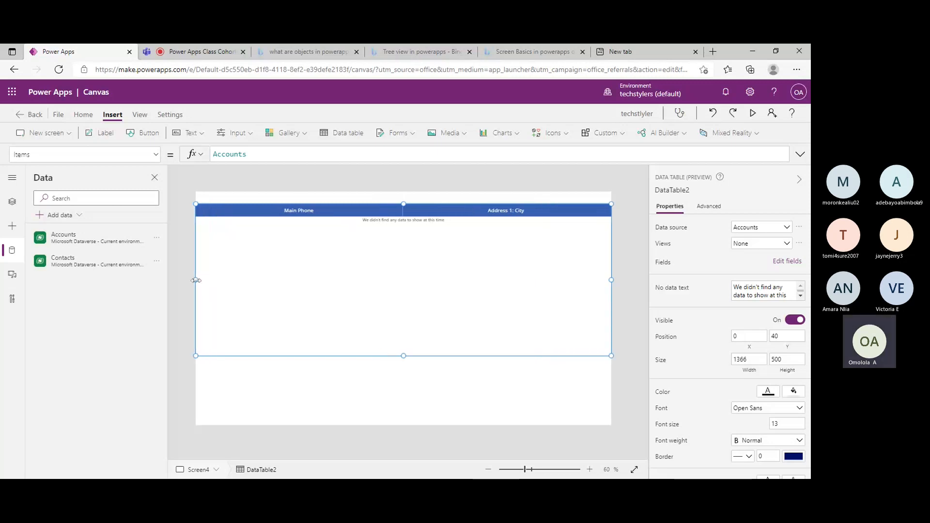
left_click_drag(404, 204, 403, 192)
left_click_drag(404, 356, 295, 282)
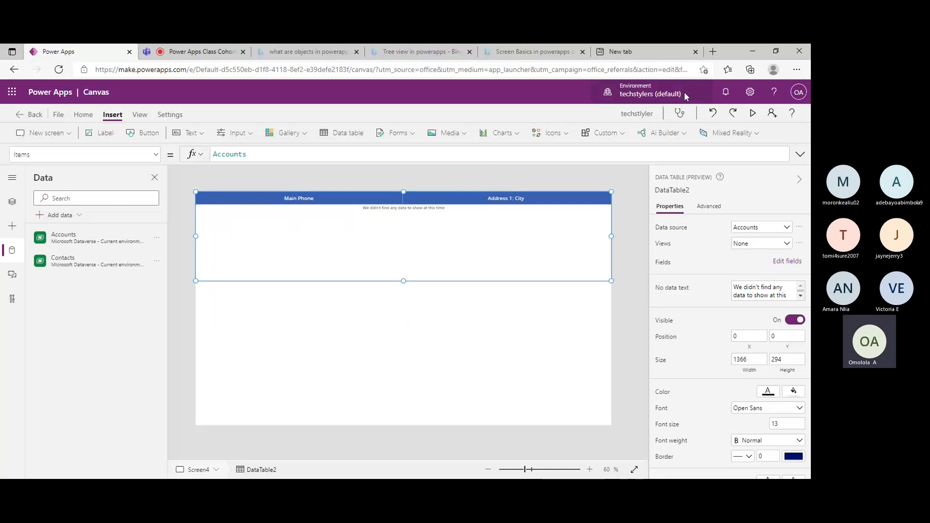
left_click(784, 245)
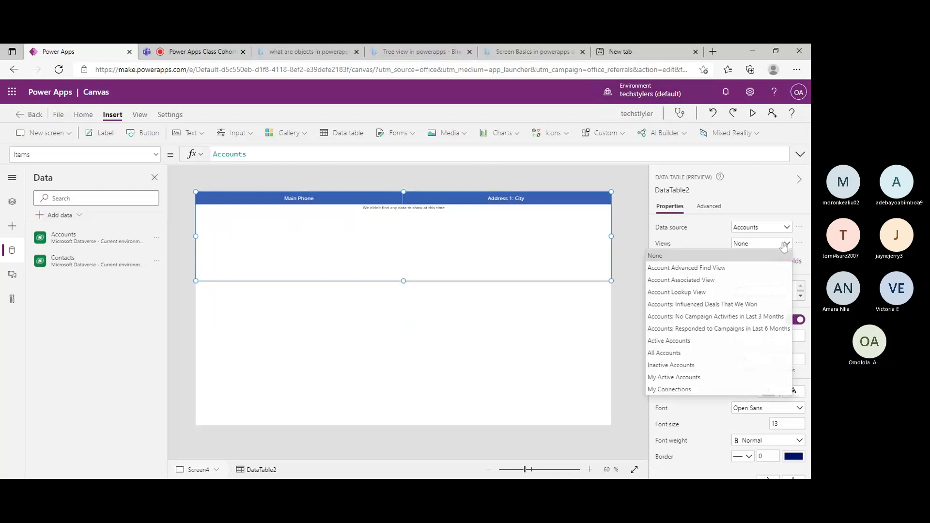
left_click(775, 255)
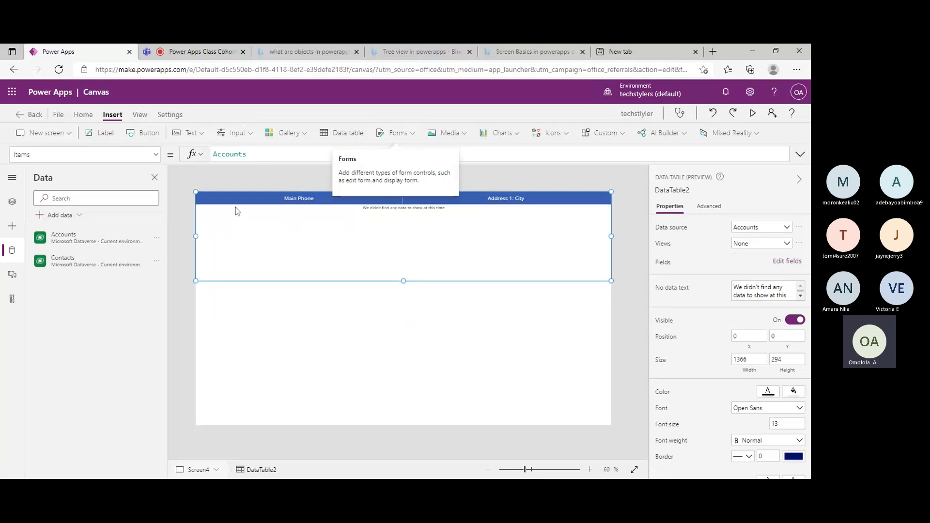
- Add a new blank screen to the app and close the list of data sources
left_click(47, 133)
left_click(59, 193)
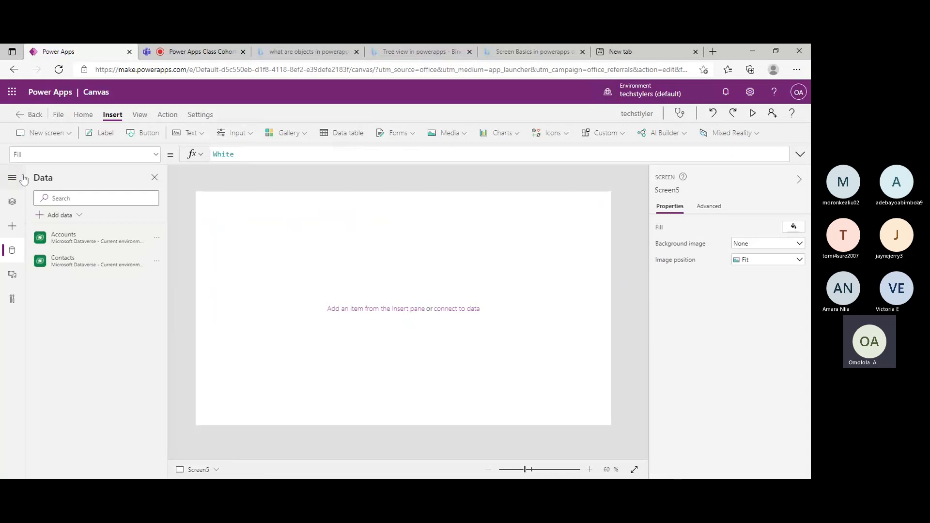
left_click(155, 177)
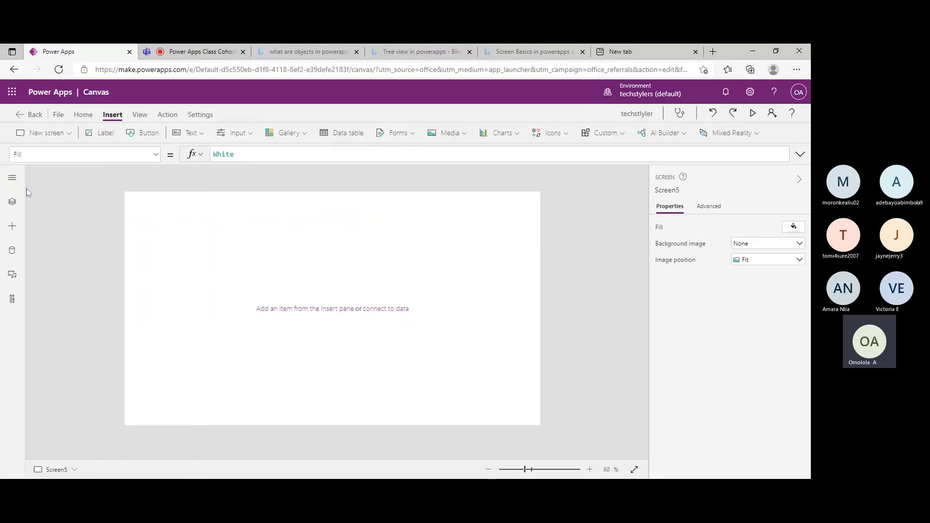
- Show the app's tree view with labelled navigation and collapse Screen3 and Screen4
left_click(12, 178)
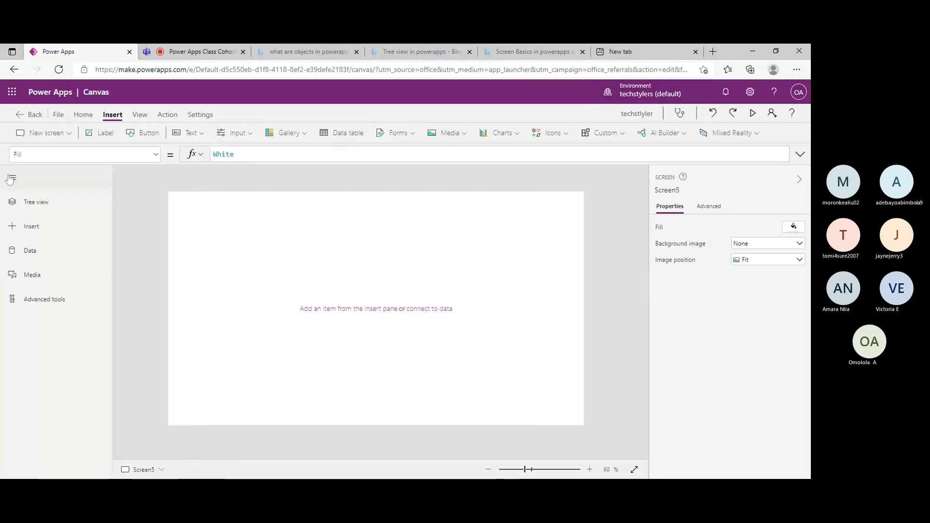
left_click(46, 206)
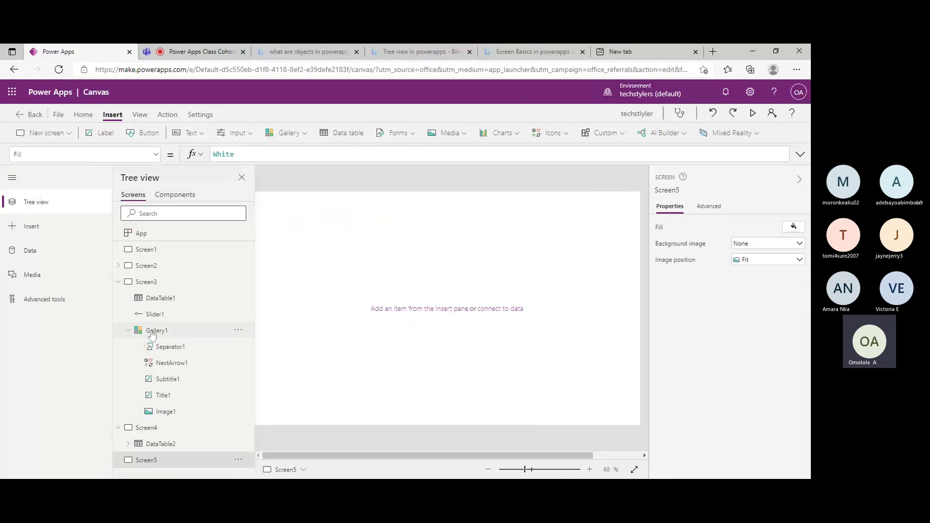
left_click(119, 282)
left_click(119, 298)
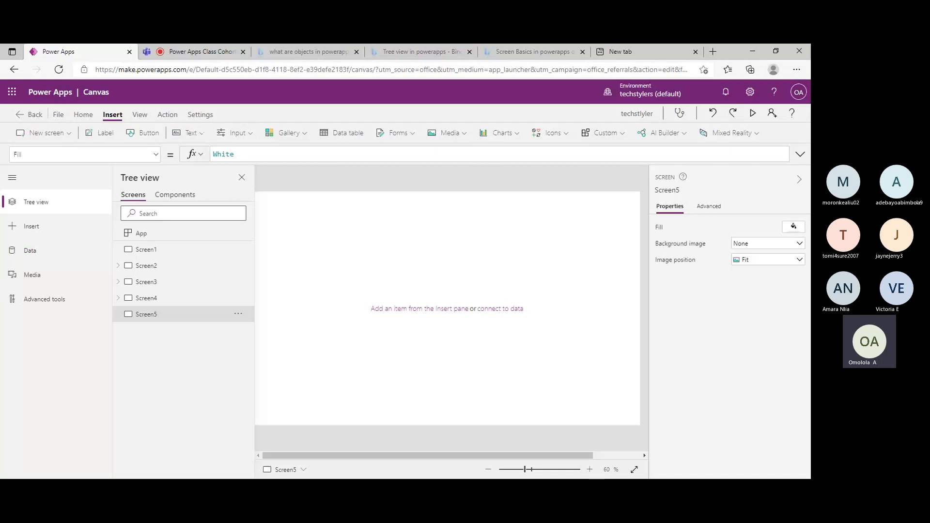
- Insert an edit form on Screen5 and move it to about X 165, Y 100
left_click(395, 133)
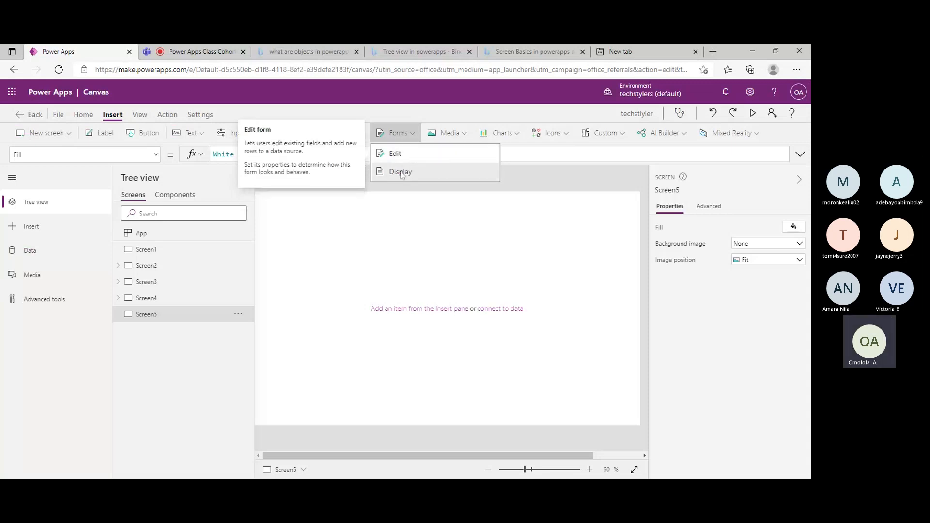
left_click(401, 273)
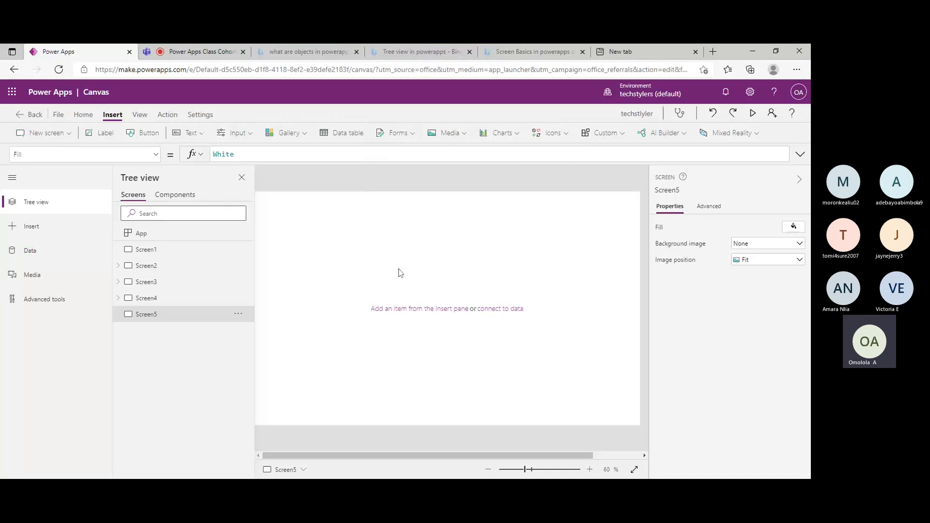
left_click(400, 141)
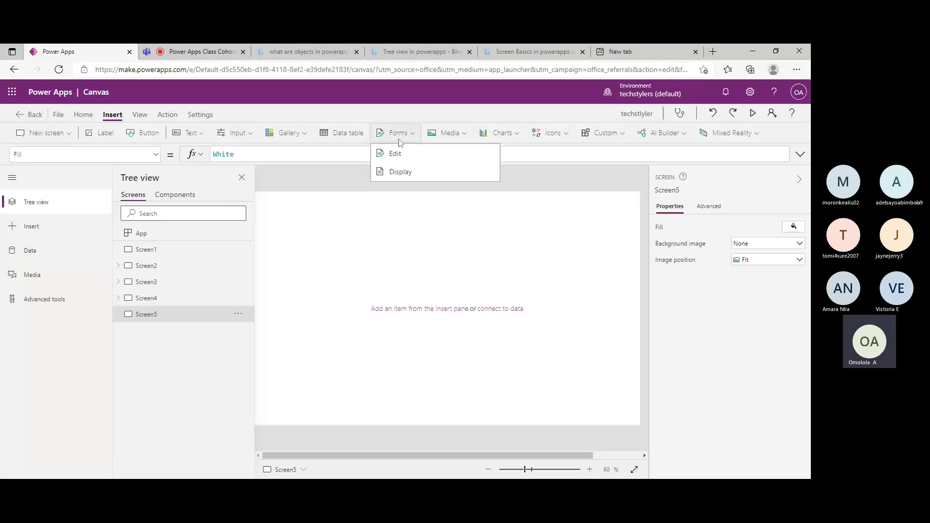
left_click(399, 153)
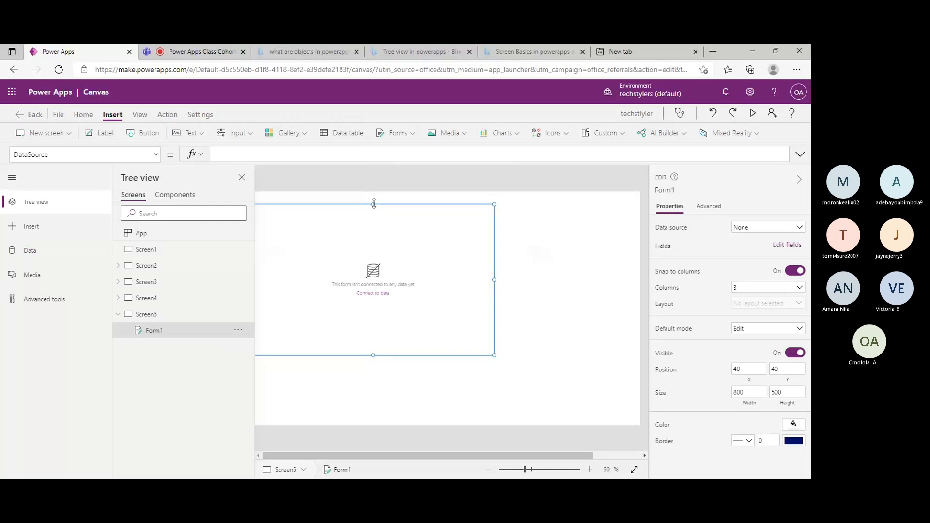
left_click_drag(352, 204, 381, 221)
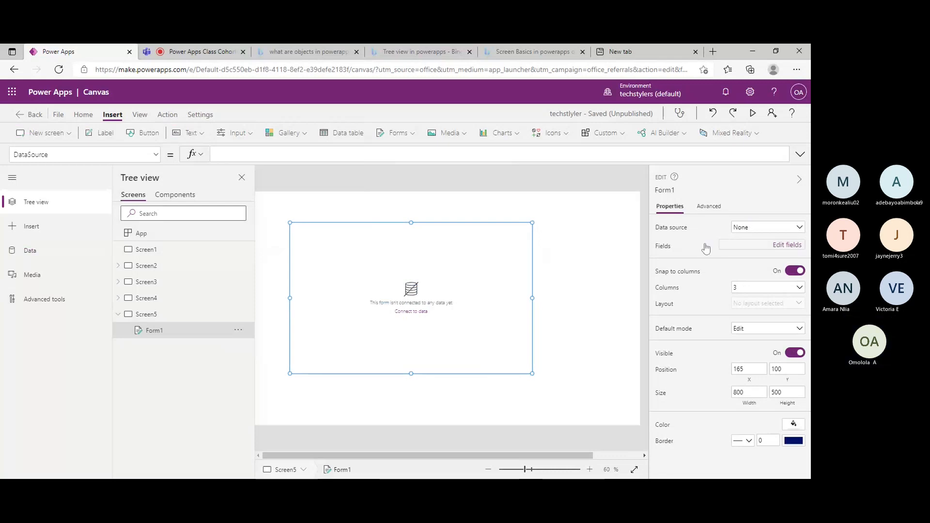
- Show the app's data sources and connect the edit form to the Accounts table
left_click(765, 235)
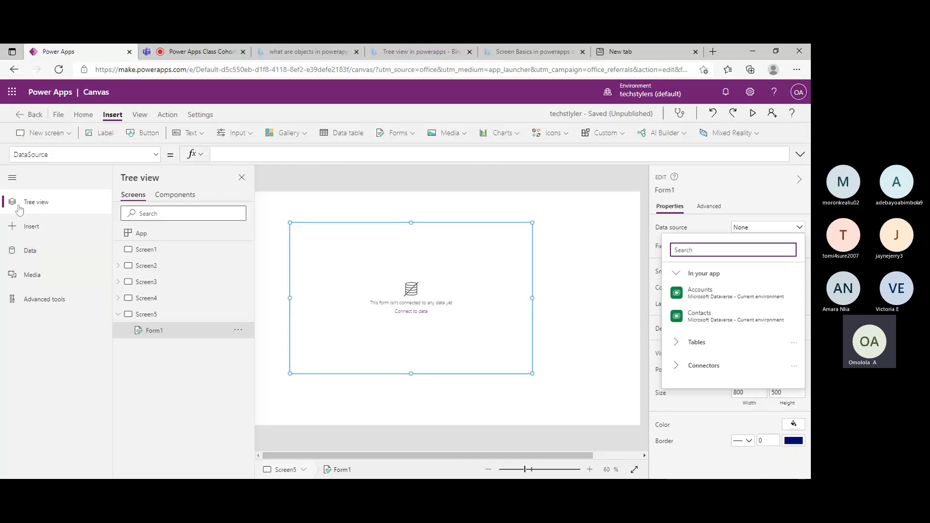
left_click(32, 257)
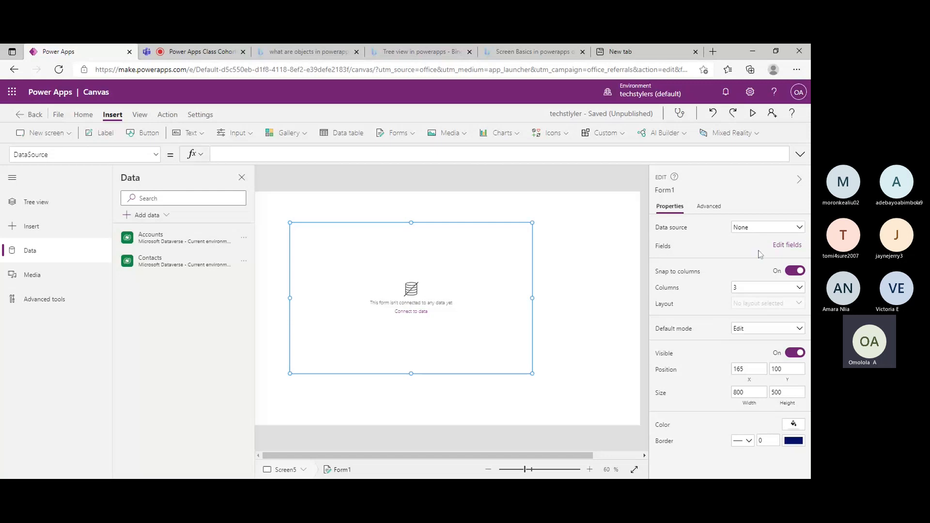
left_click(778, 228)
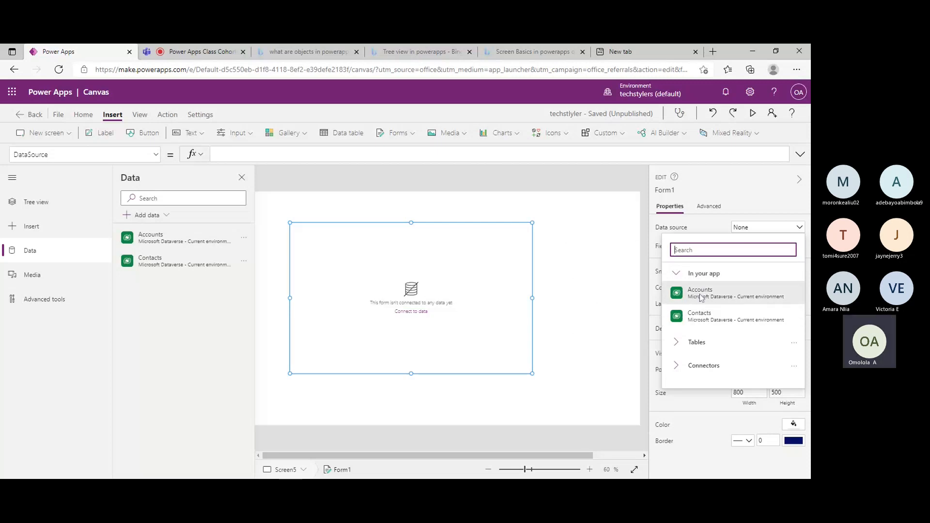
mouse_move(704, 297)
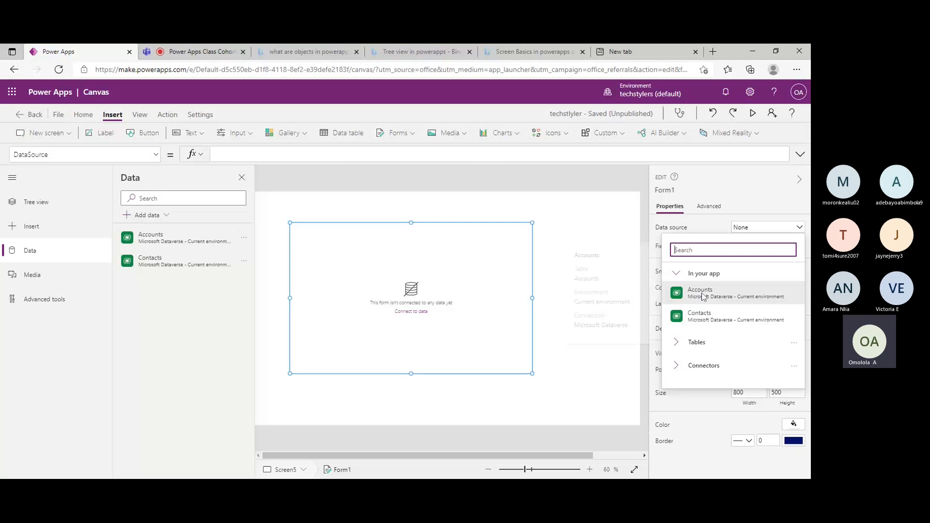
left_click(711, 297)
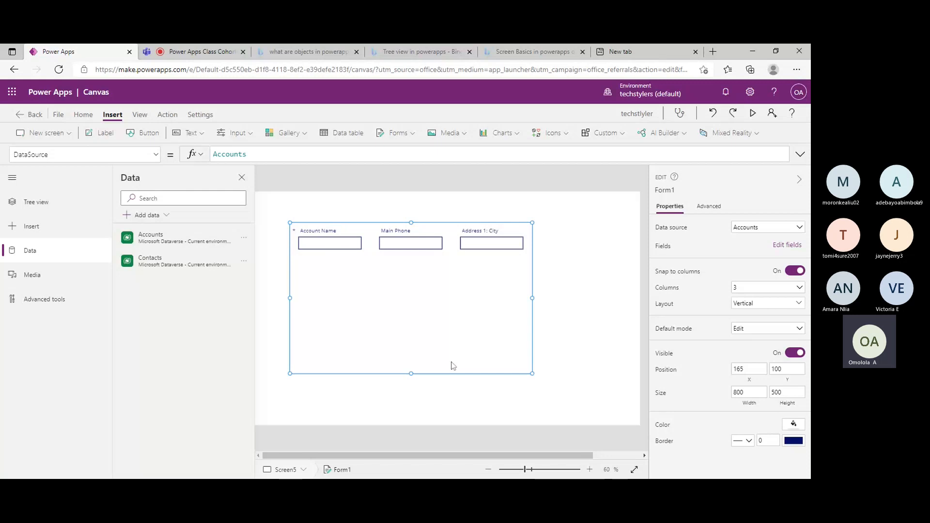
- Shorten the edit form to a height of about 310 and select its Address 1: City card
left_click_drag(411, 373, 420, 322)
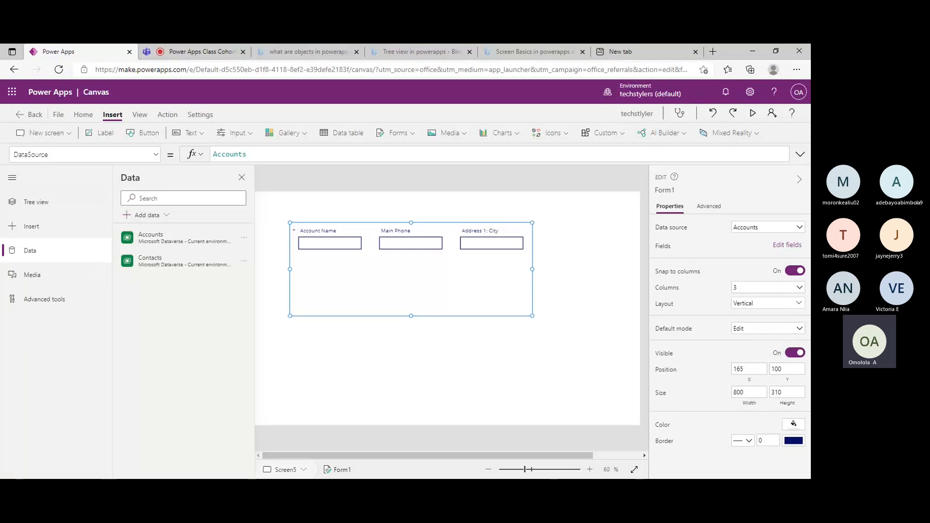
left_click(519, 250)
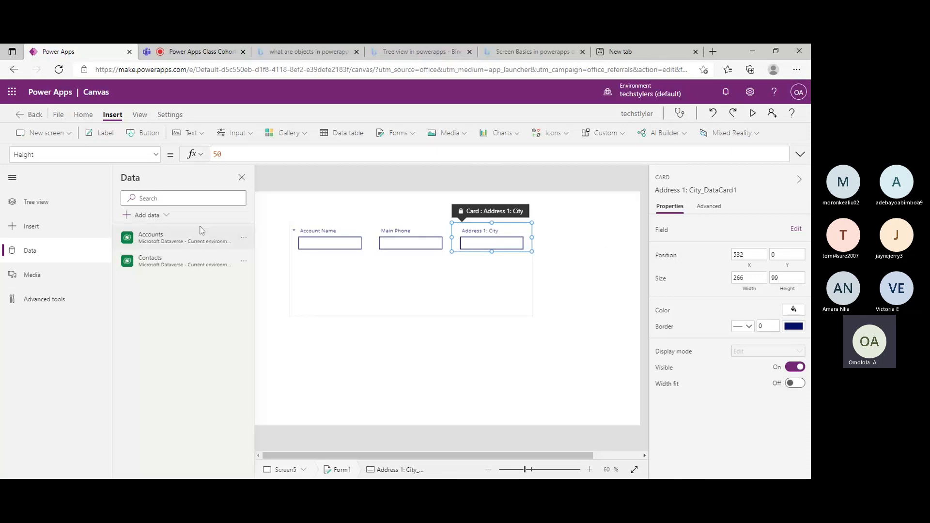
left_click(25, 257)
left_click(26, 256)
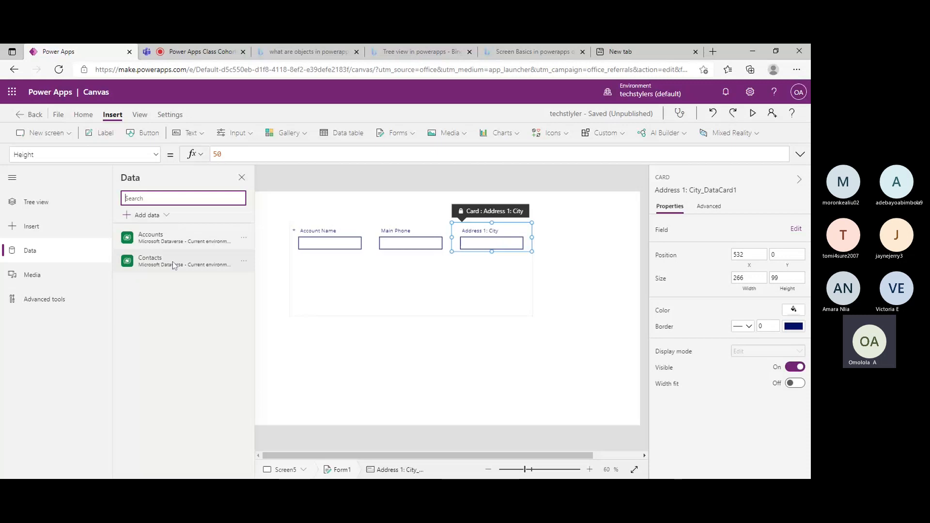
mouse_move(173, 266)
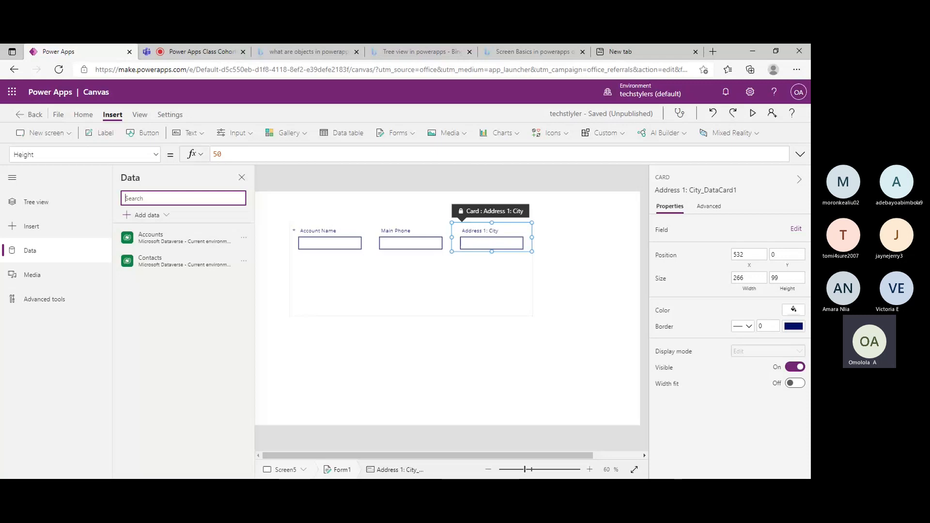
- Remove the Address 1: City field from the edit form
left_click(411, 282)
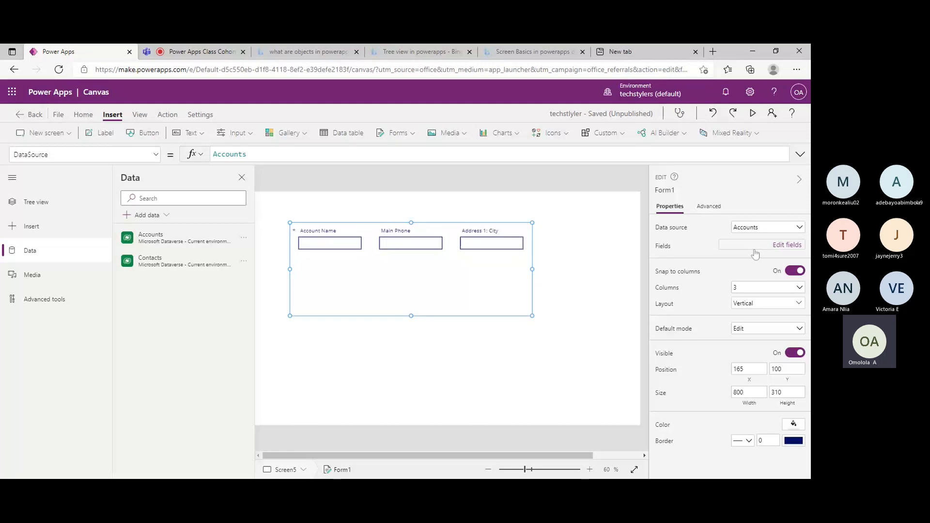
left_click(766, 245)
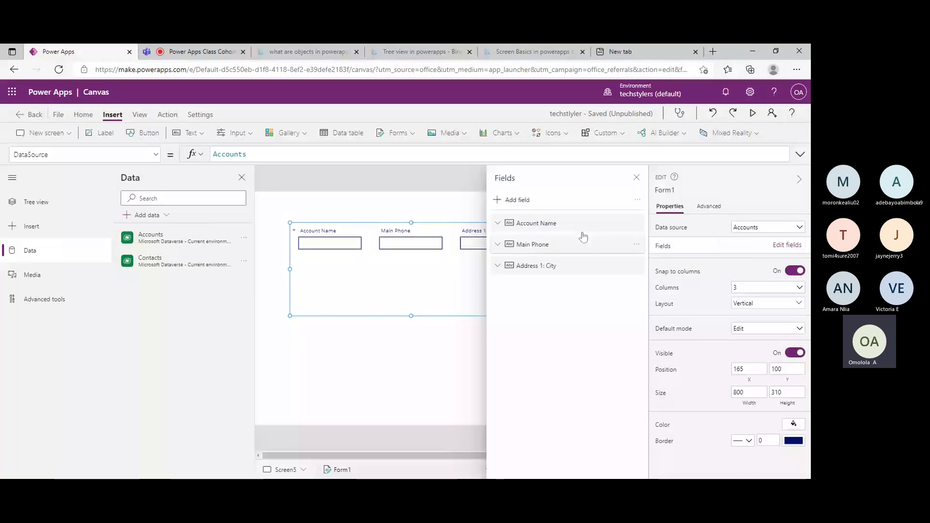
left_click(514, 199)
key("Escape")
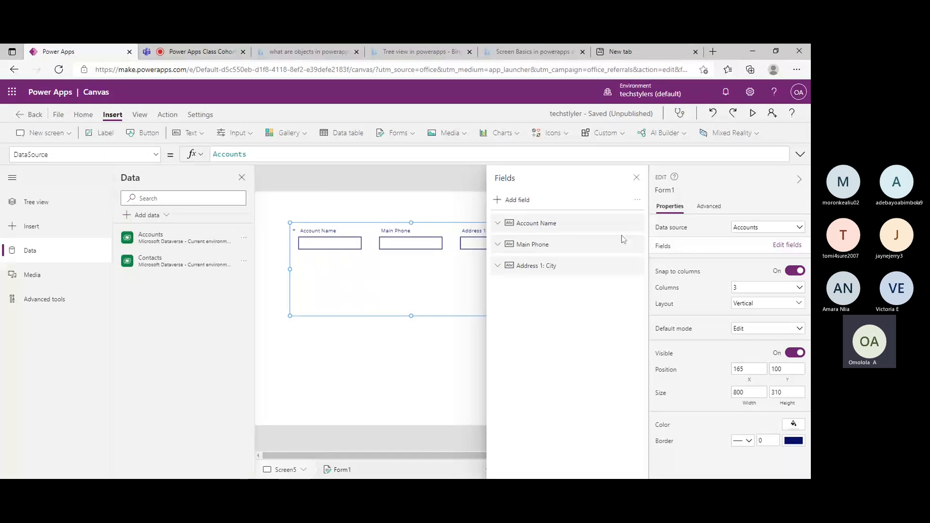
left_click(637, 265)
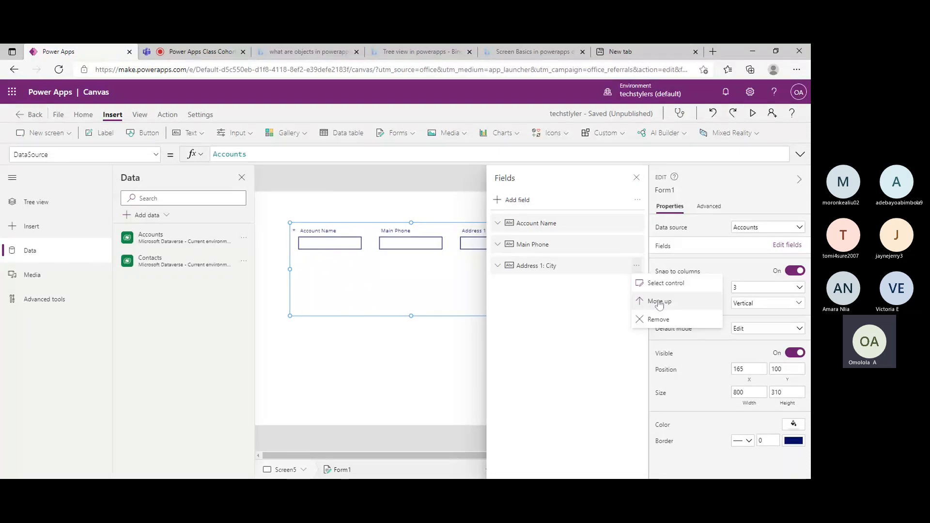
left_click(660, 302)
- Browse the Accounts fields that can be added to the edit form
left_click(518, 200)
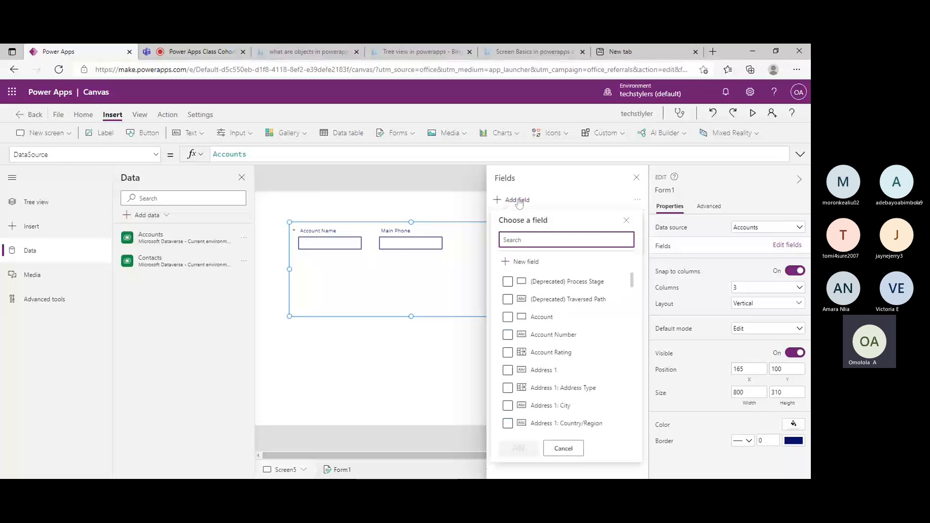
scroll(550, 295, "down", 6)
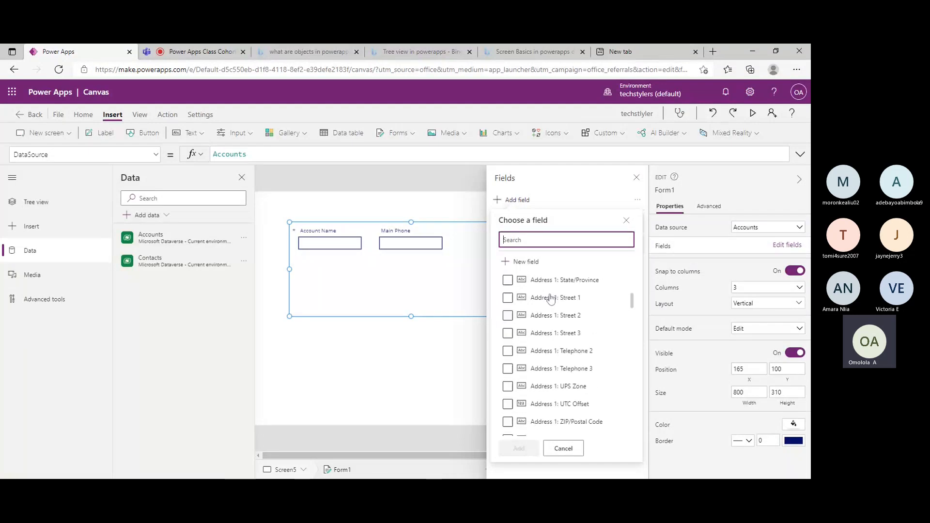
scroll(551, 299, "down", 3)
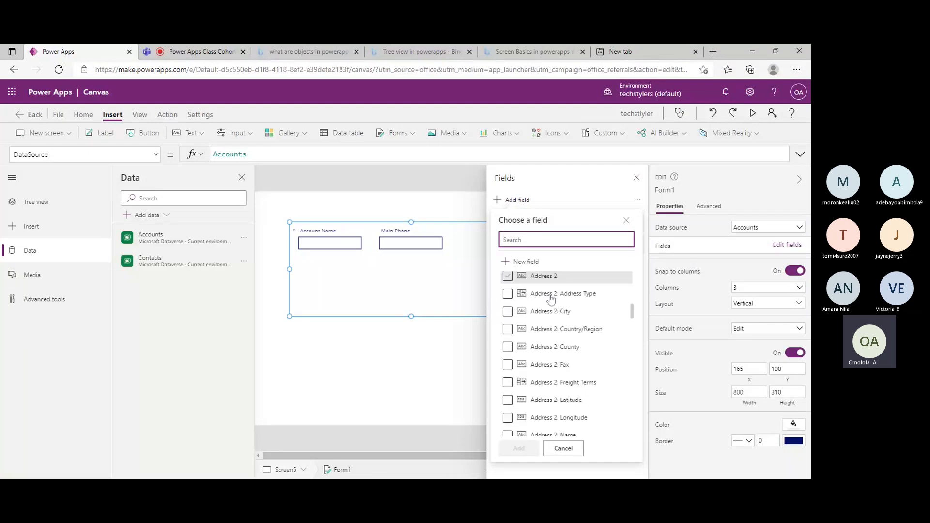
scroll(551, 299, "down", 3)
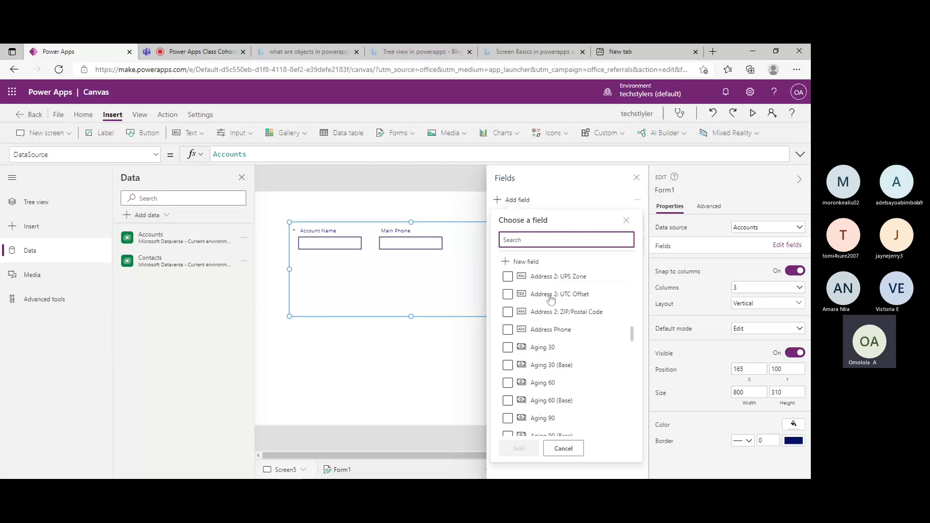
scroll(551, 301, "down", 6)
scroll(551, 303, "down", 3)
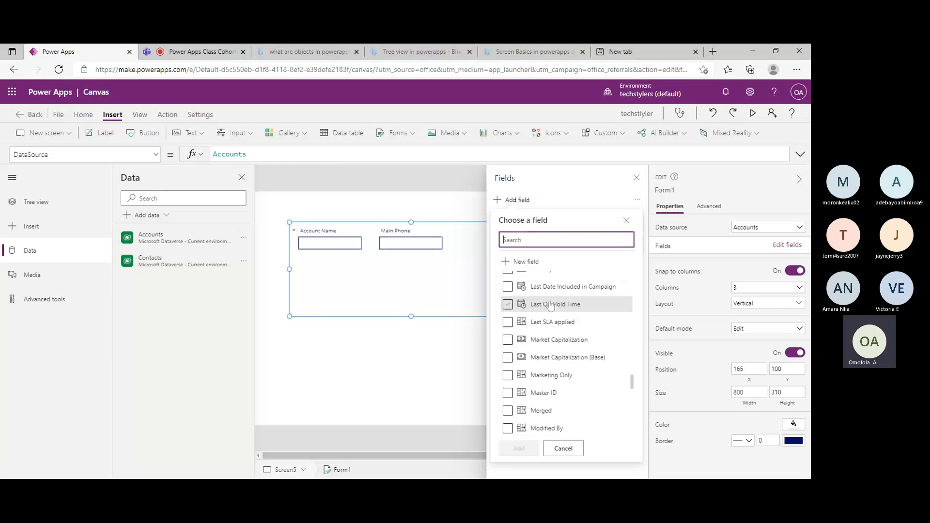
scroll(605, 349, "up", 5)
left_click(632, 378)
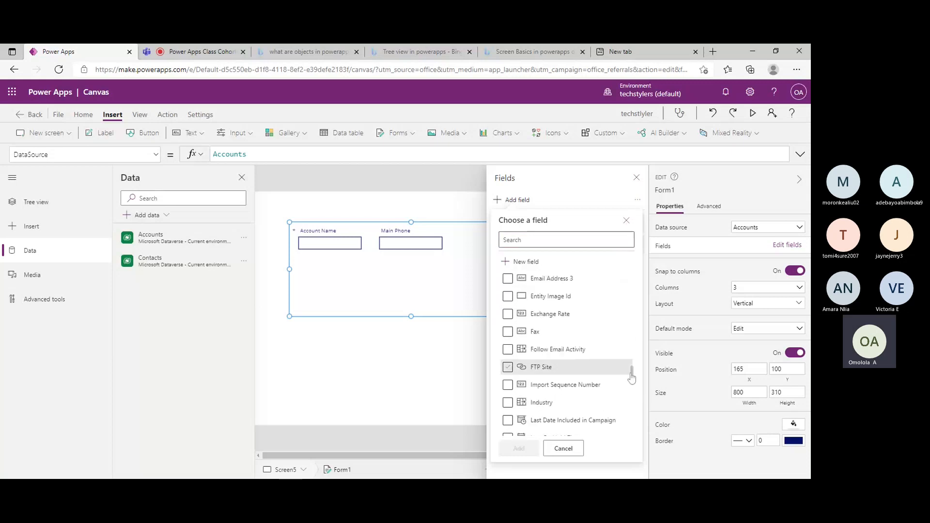
scroll(629, 335, "up", 5)
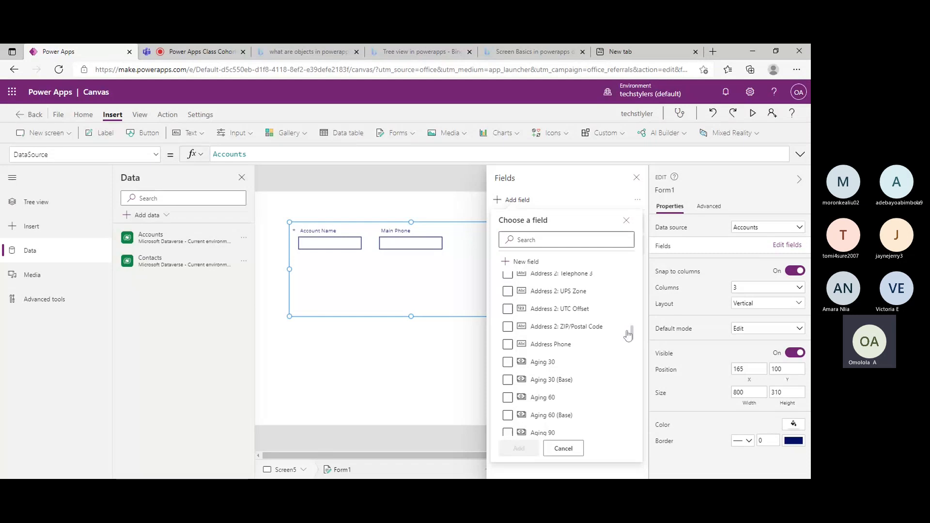
scroll(629, 334, "up", 10)
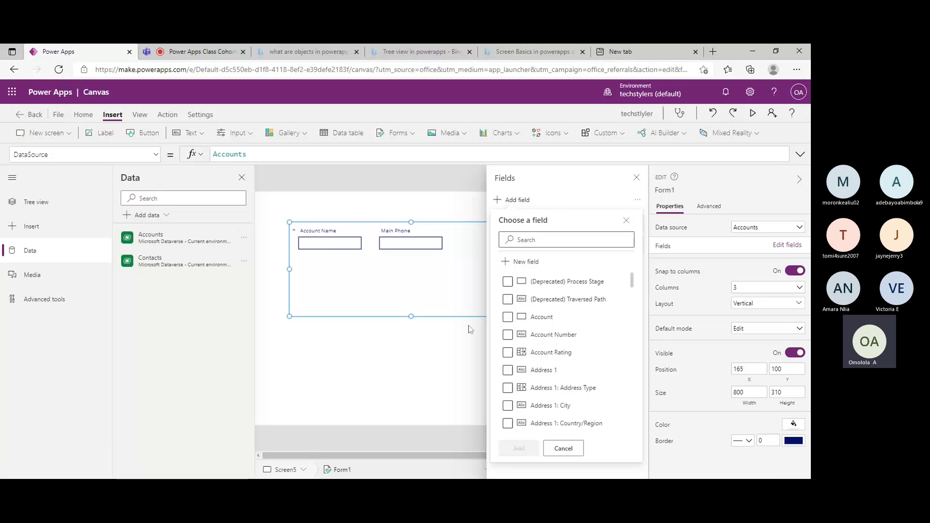
left_click(508, 335)
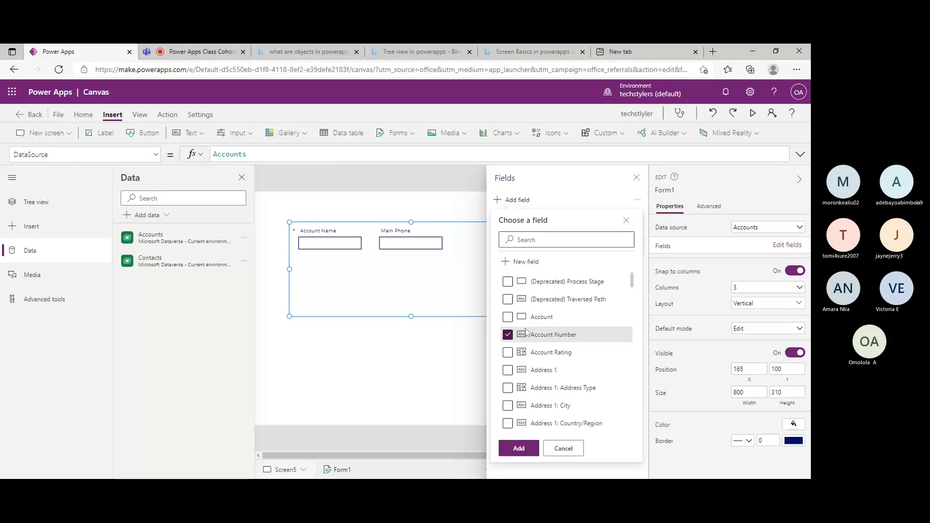
left_click(521, 372)
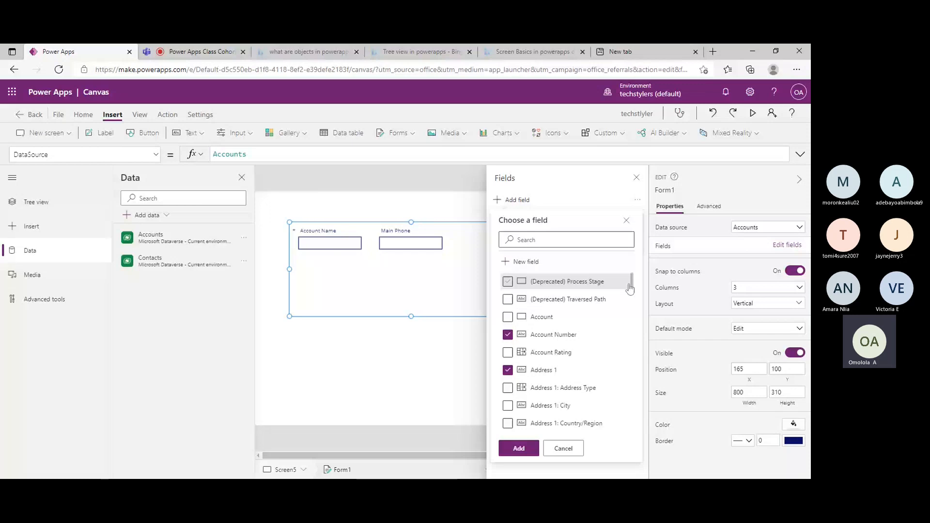
left_click_drag(630, 284, 641, 318)
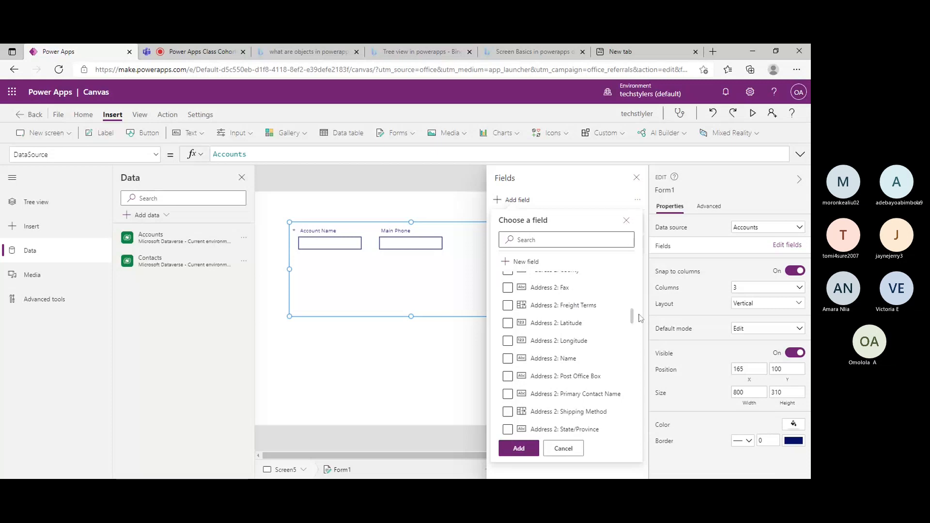
left_click(641, 342)
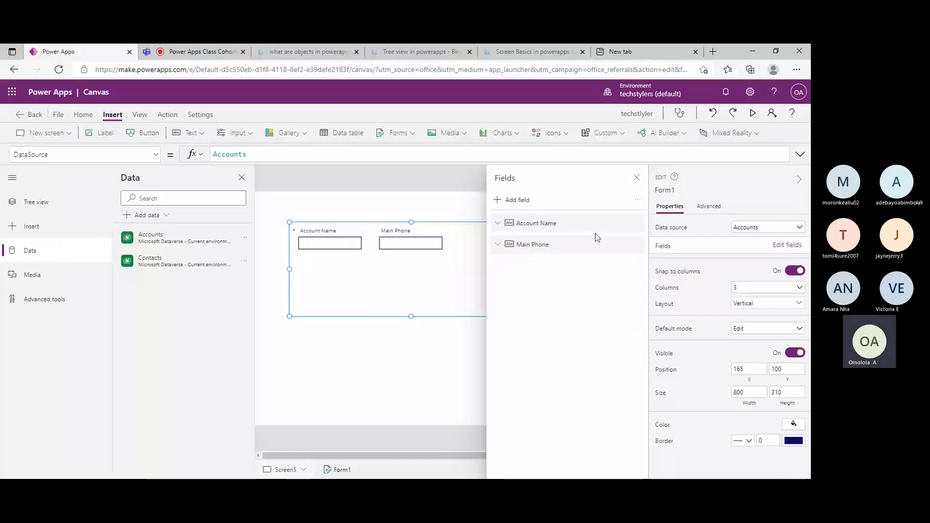
- Add the Account Number, Address 1 and Address Phone fields to the edit form and close its field list
left_click(517, 200)
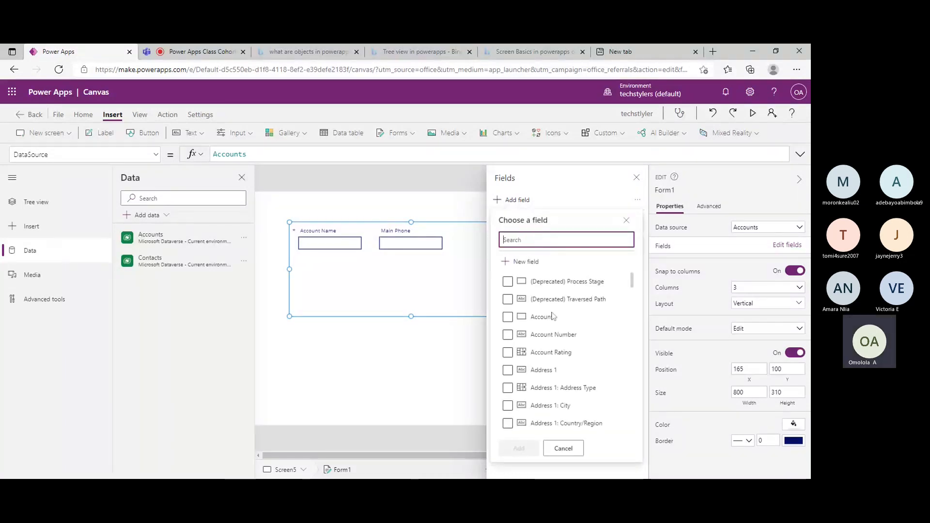
left_click(509, 338)
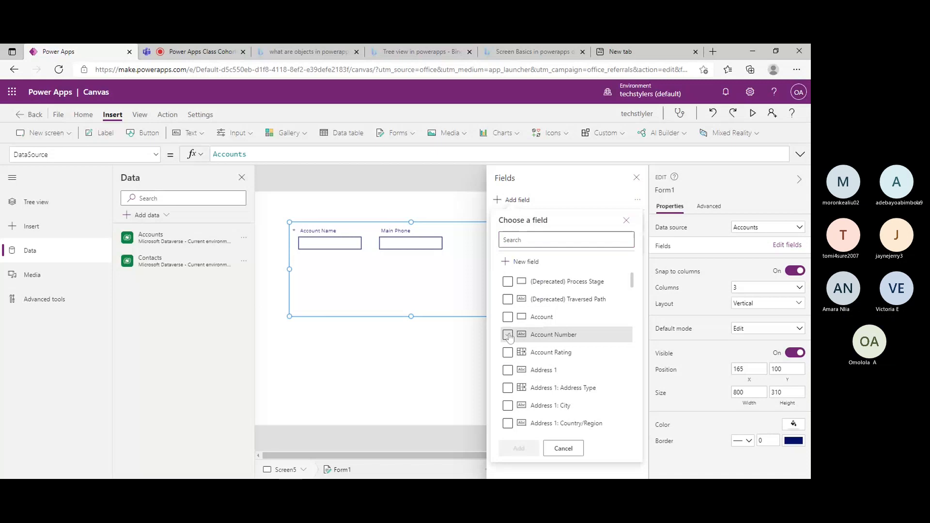
left_click(508, 336)
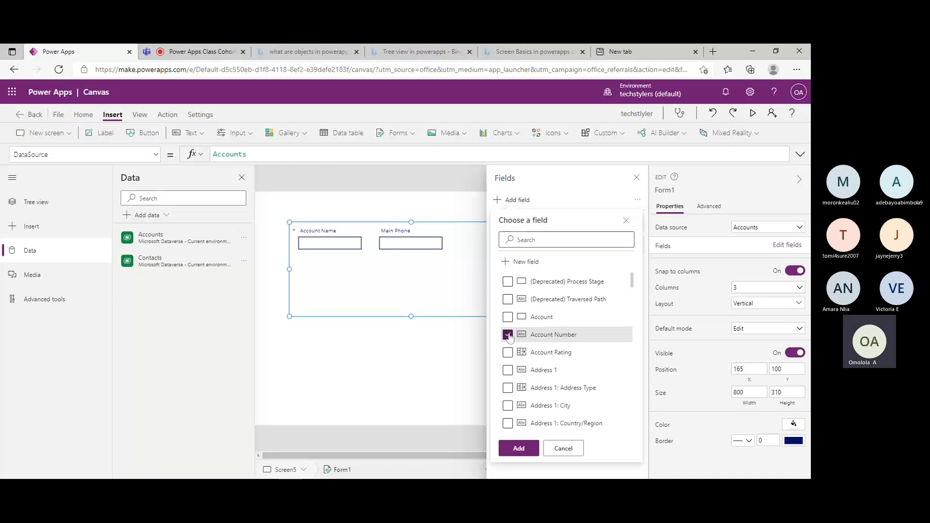
left_click(508, 371)
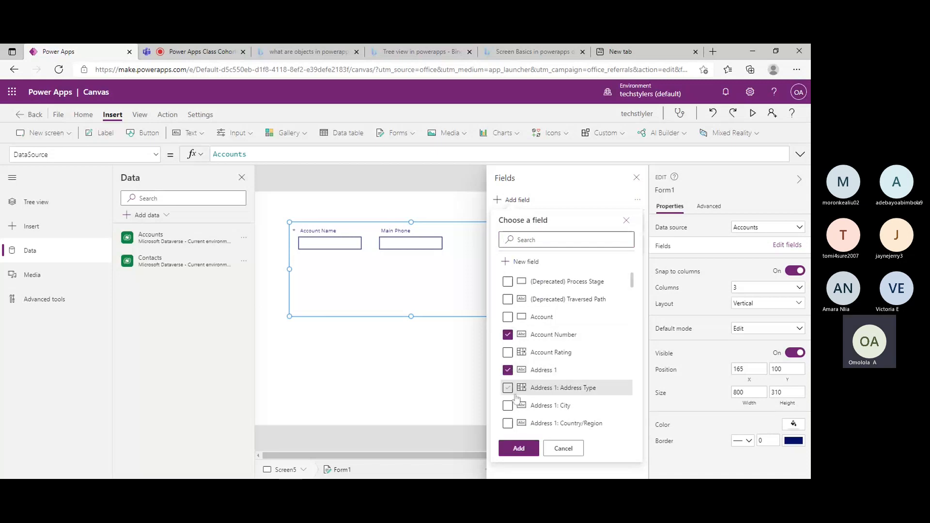
scroll(517, 399, "down", 2)
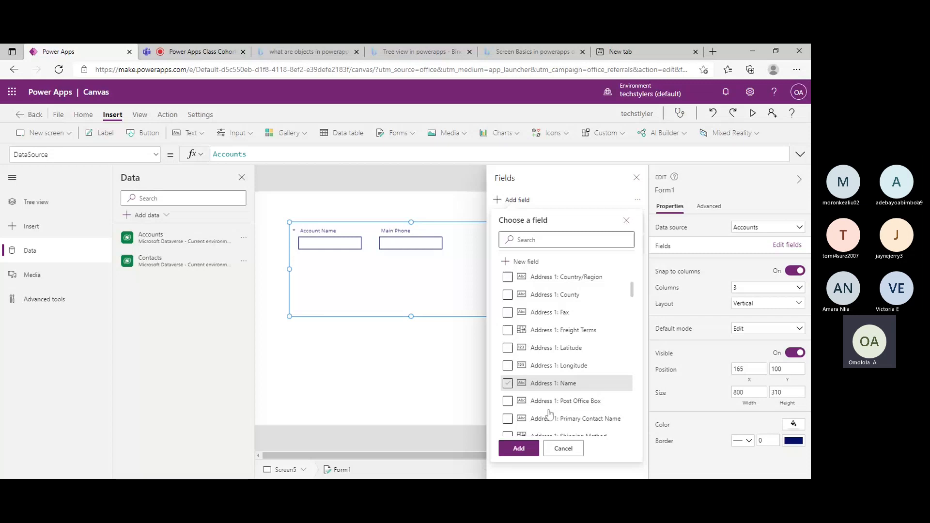
scroll(551, 413, "down", 1)
scroll(550, 413, "down", 3)
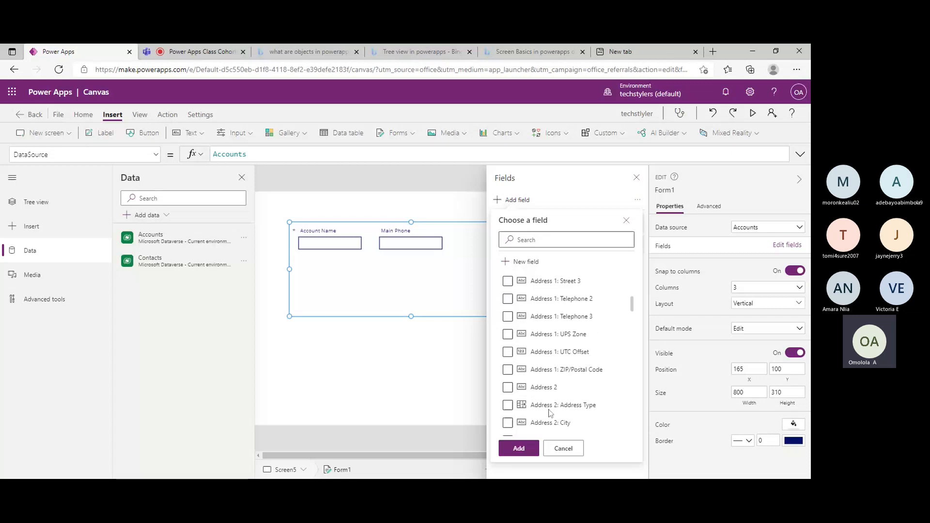
scroll(551, 413, "down", 5)
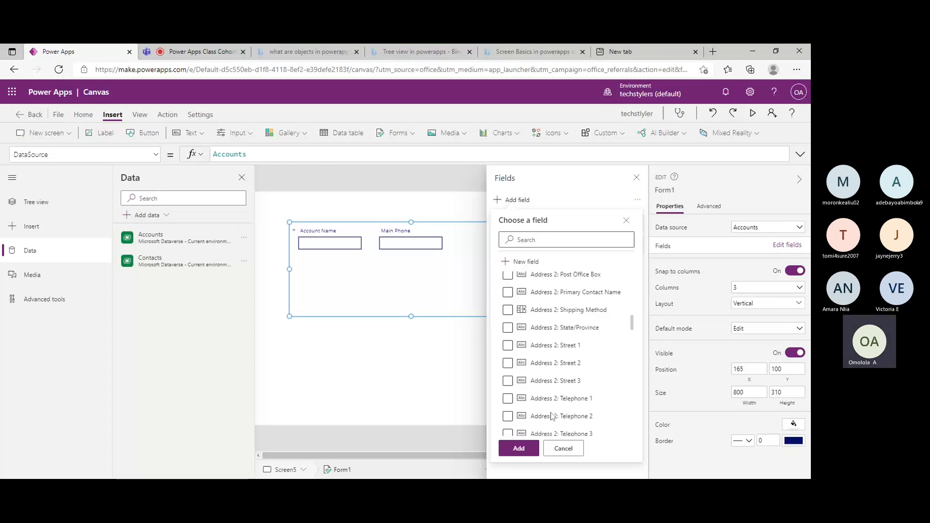
scroll(551, 416, "down", 2)
scroll(551, 415, "down", 2)
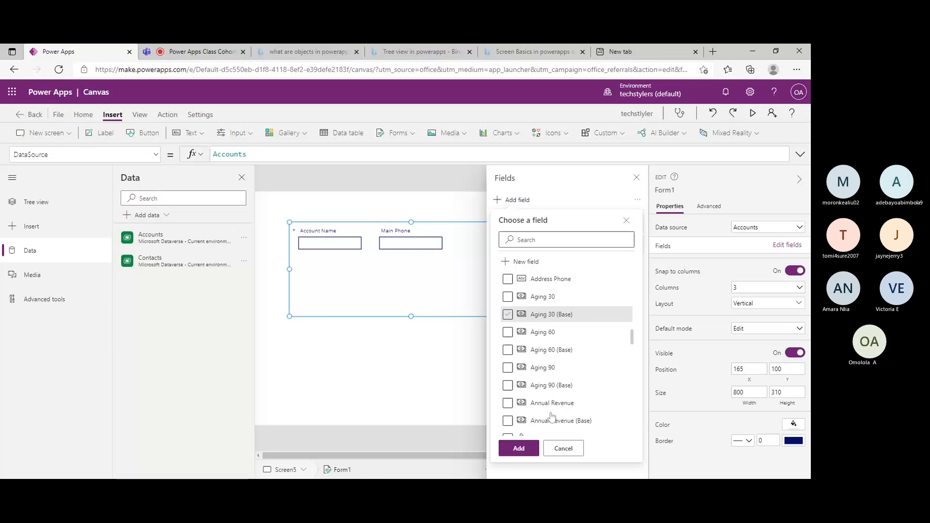
scroll(553, 416, "down", 2)
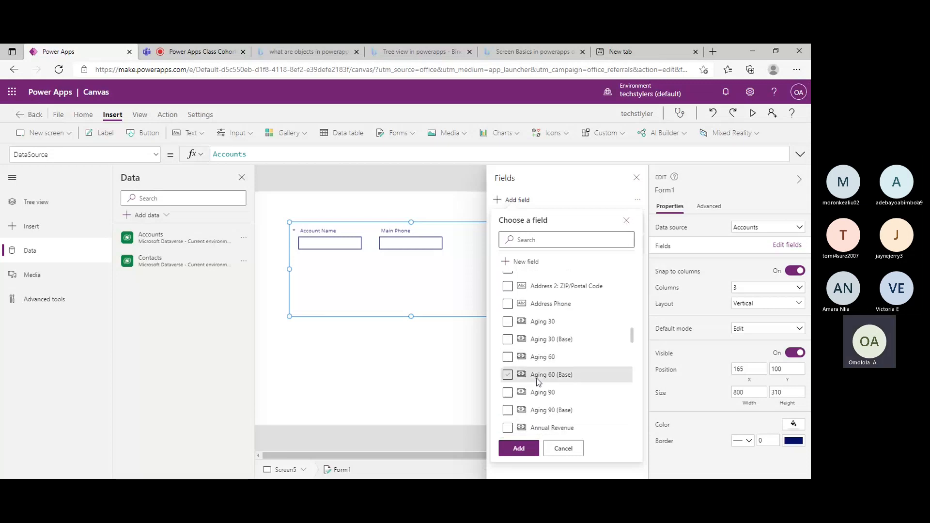
left_click(509, 303)
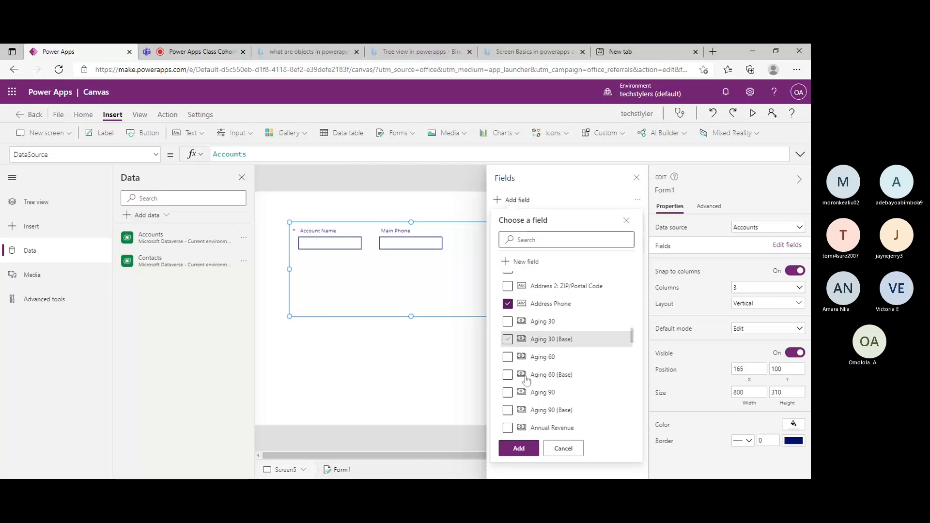
left_click(519, 449)
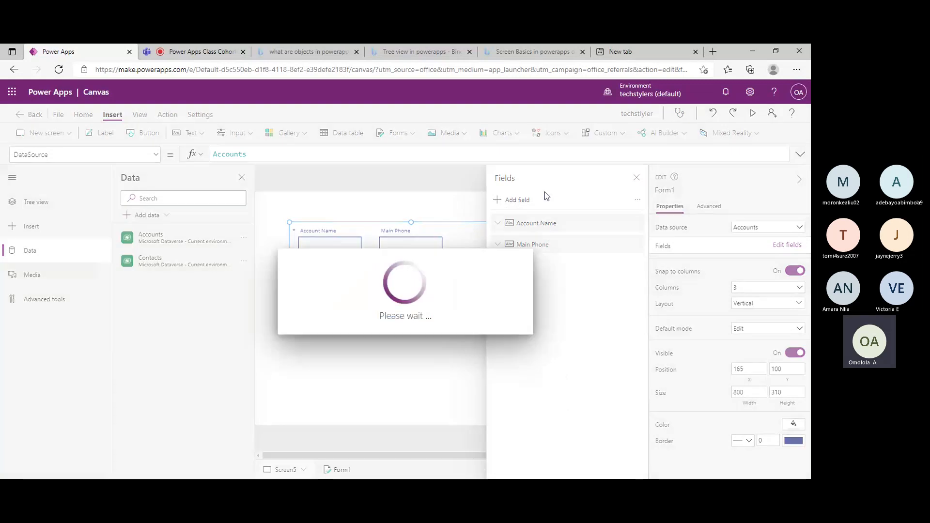
left_click(531, 241)
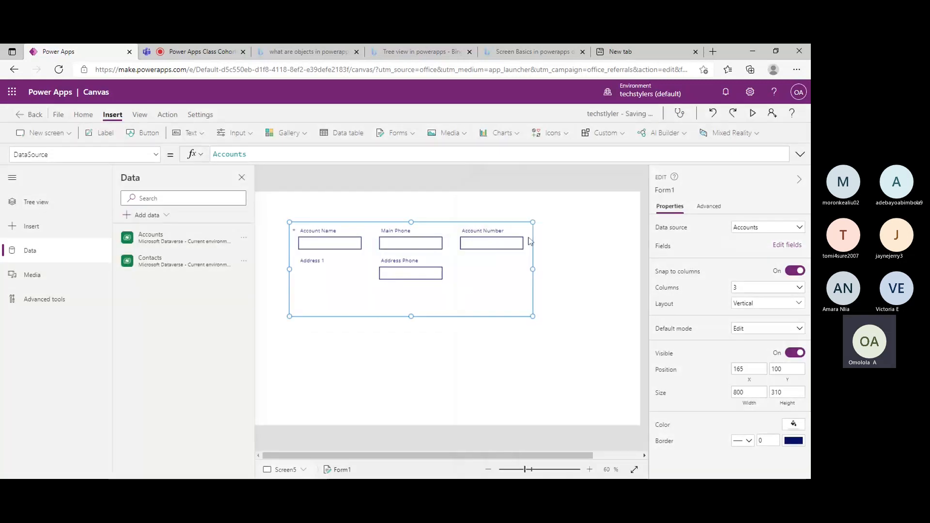
- Inspect the form's Address 1, Address Phone, Account Name, Main Phone and Account Number cards, and reselect the whole form
left_click(330, 269)
left_click(421, 269)
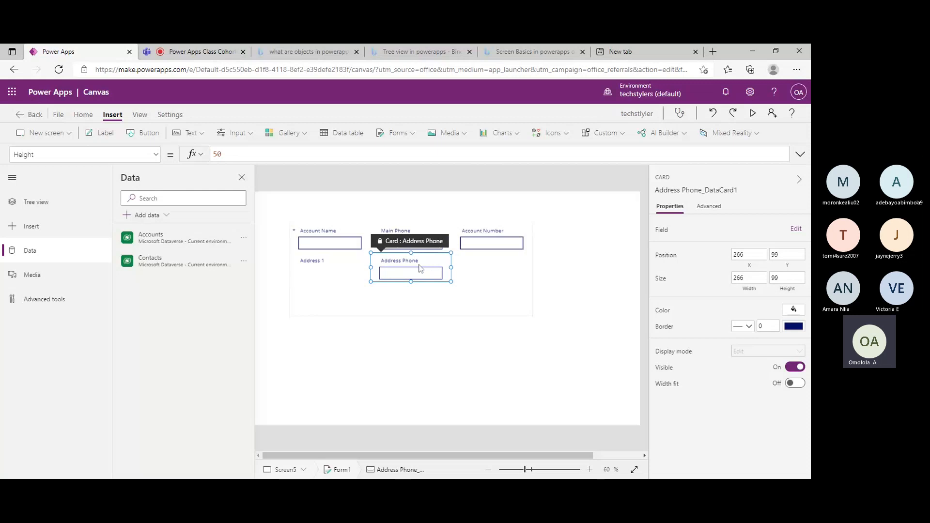
left_click(330, 242)
left_click(426, 242)
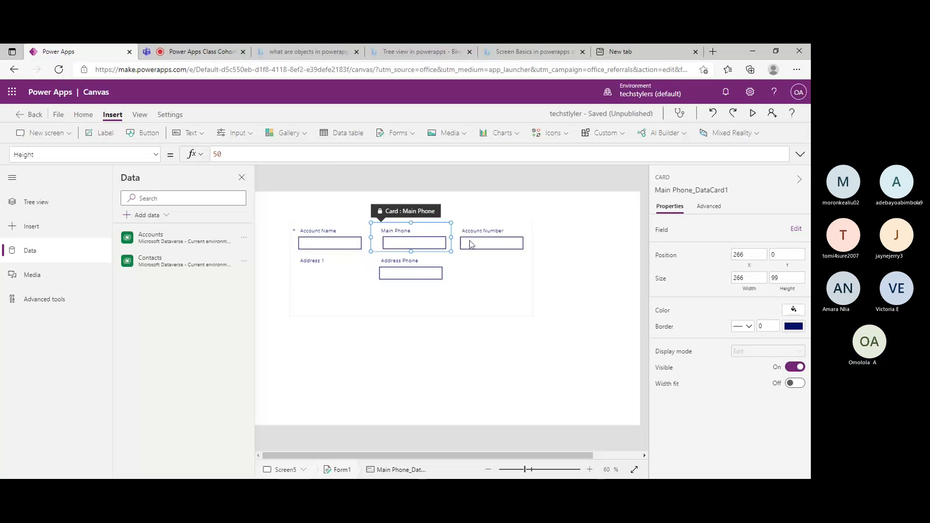
left_click(469, 241)
left_click(475, 297)
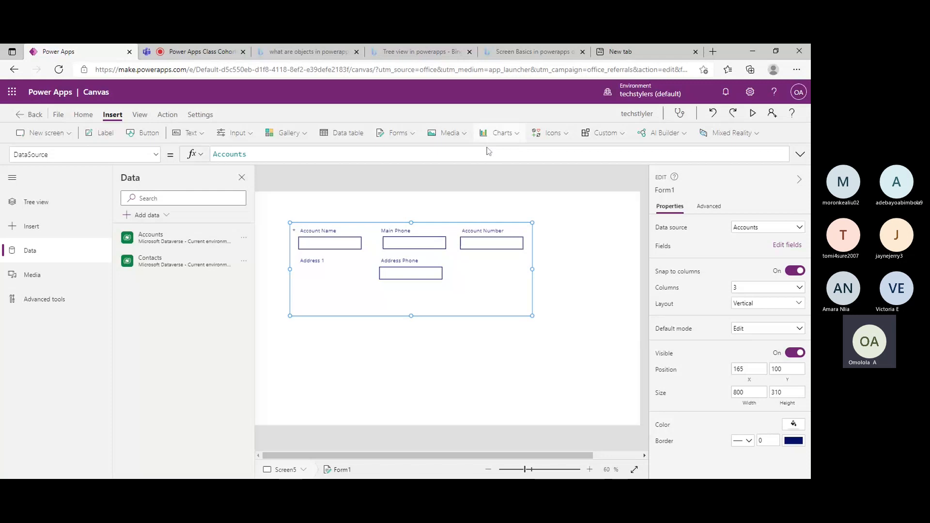
- Insert a display form on Screen5 alongside the existing edit form
left_click(396, 133)
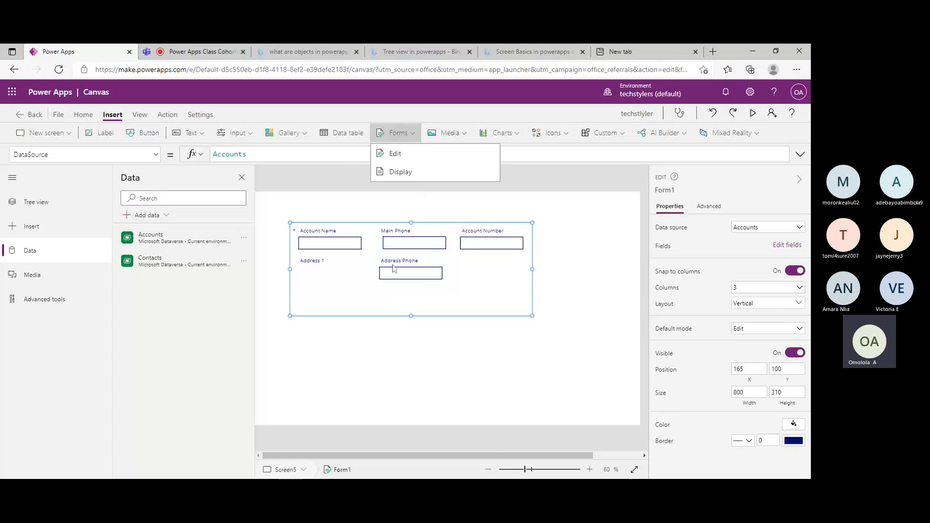
left_click(410, 180)
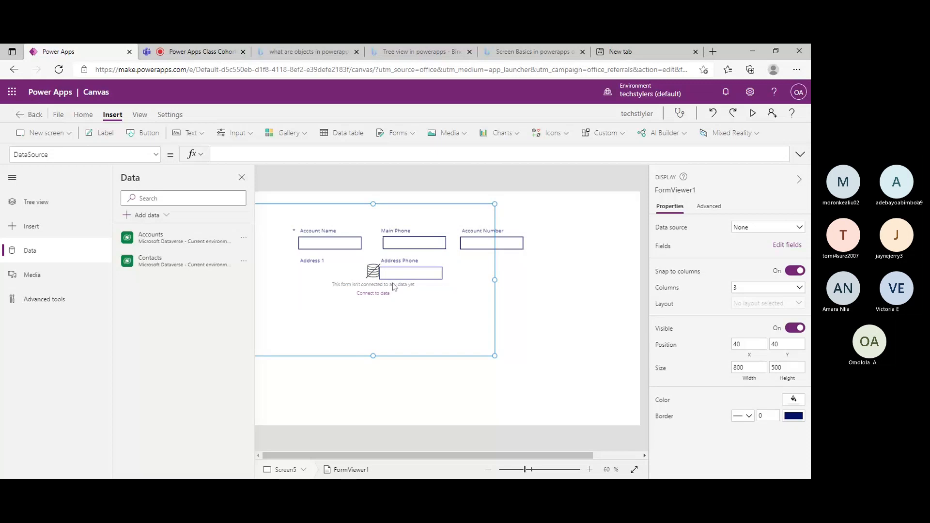
left_click(396, 132)
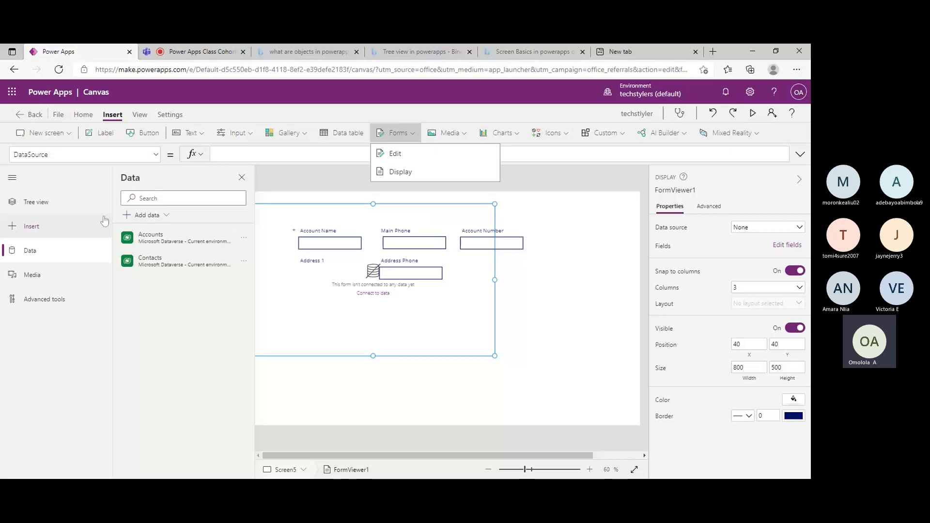
- Delete the unconnected display form from Screen5
left_click(42, 206)
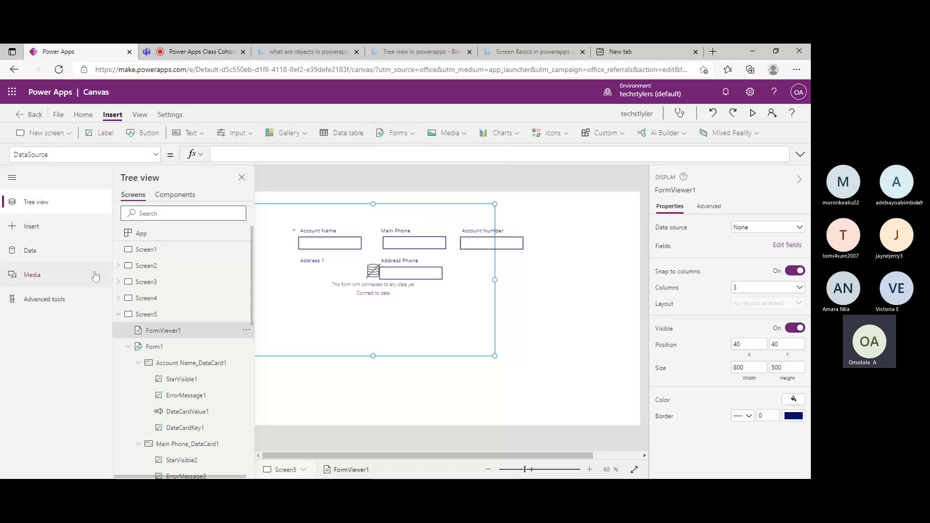
left_click(118, 315)
left_click(117, 315)
left_click(247, 330)
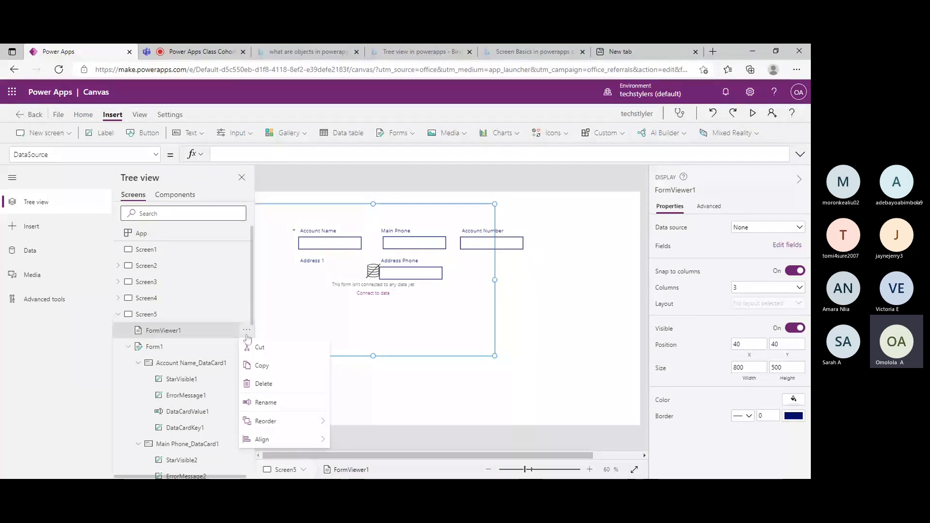
left_click(271, 390)
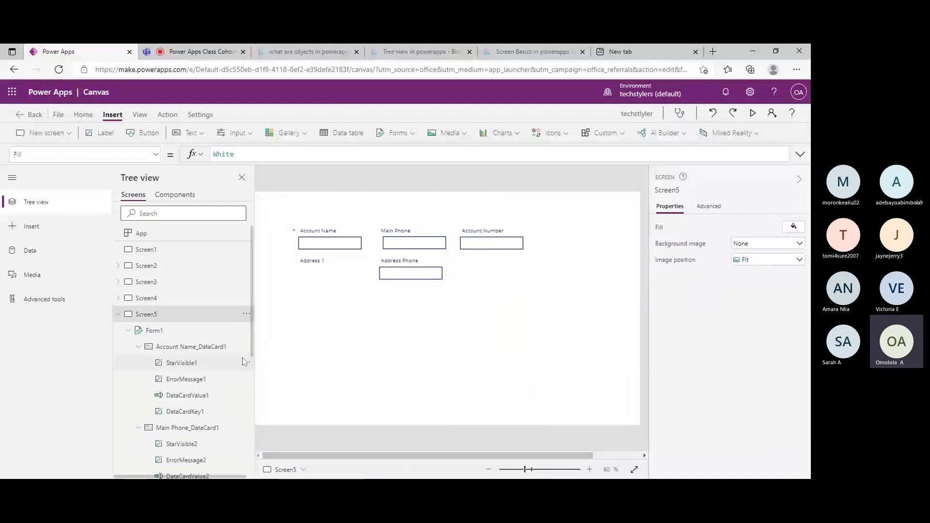
- Collapse the edit form's Account Name, Main Phone, Account Number, Address 1 and Address Phone cards in the tree, then the form itself
left_click(482, 304)
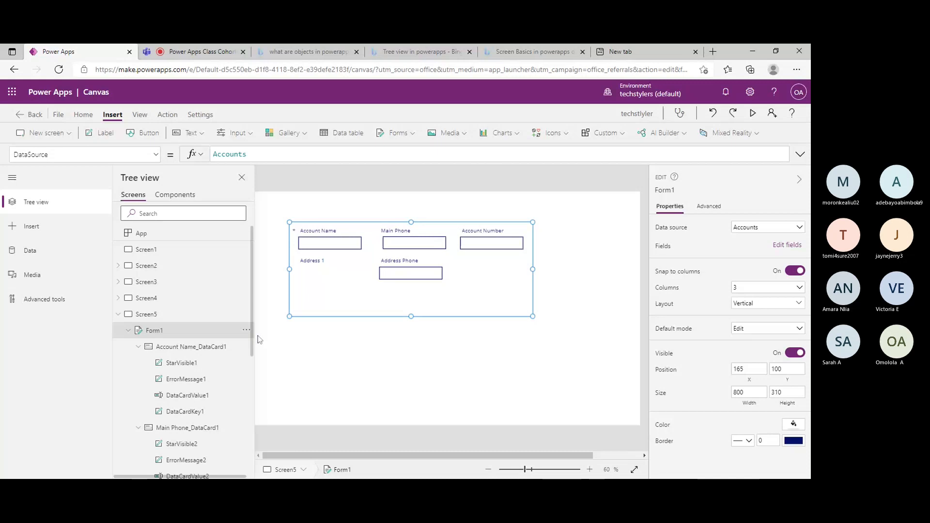
left_click(160, 346)
left_click(138, 347)
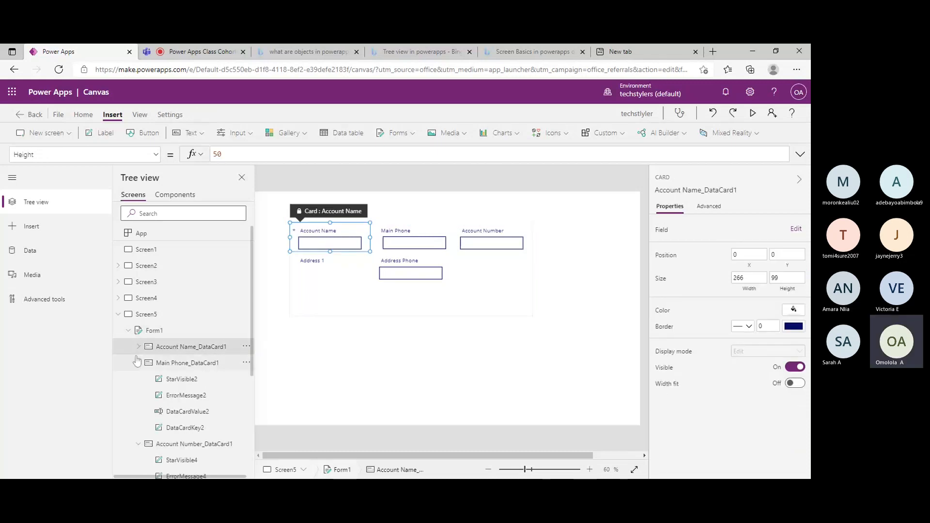
left_click(138, 363)
left_click(138, 379)
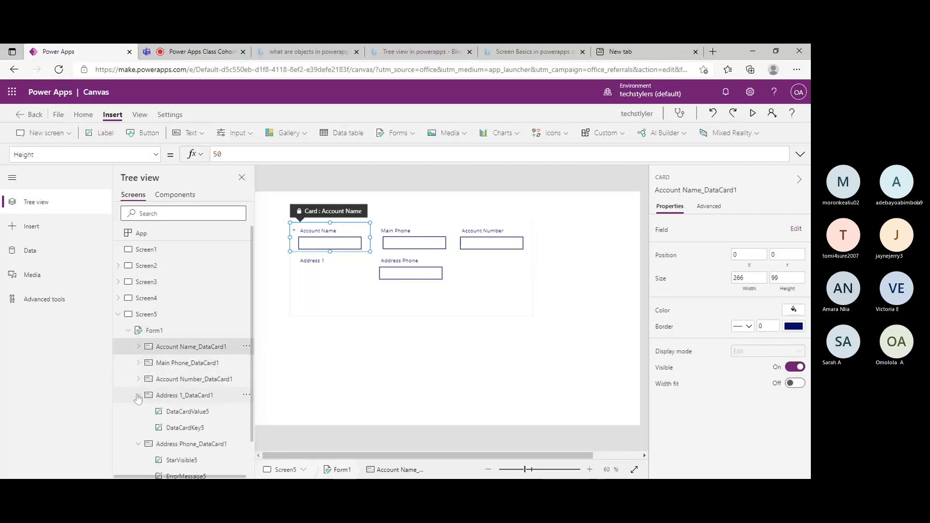
left_click(138, 395)
left_click(138, 412)
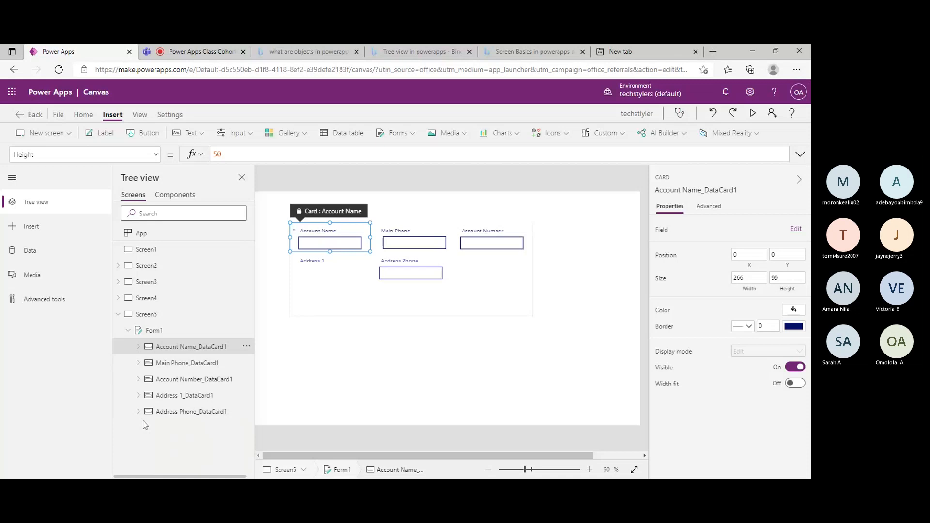
left_click(128, 330)
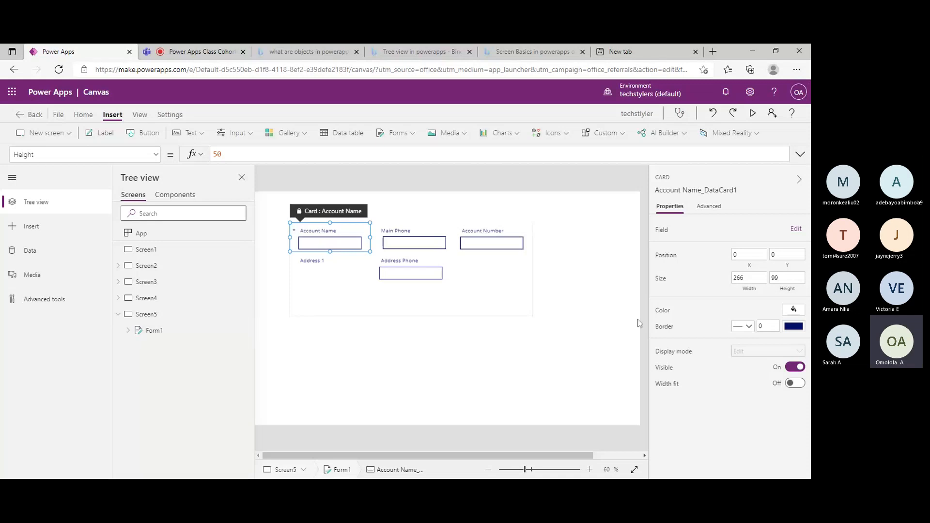
- Rename the edit form on Screen5 as techstylersForm
left_click(152, 330)
left_click(238, 332)
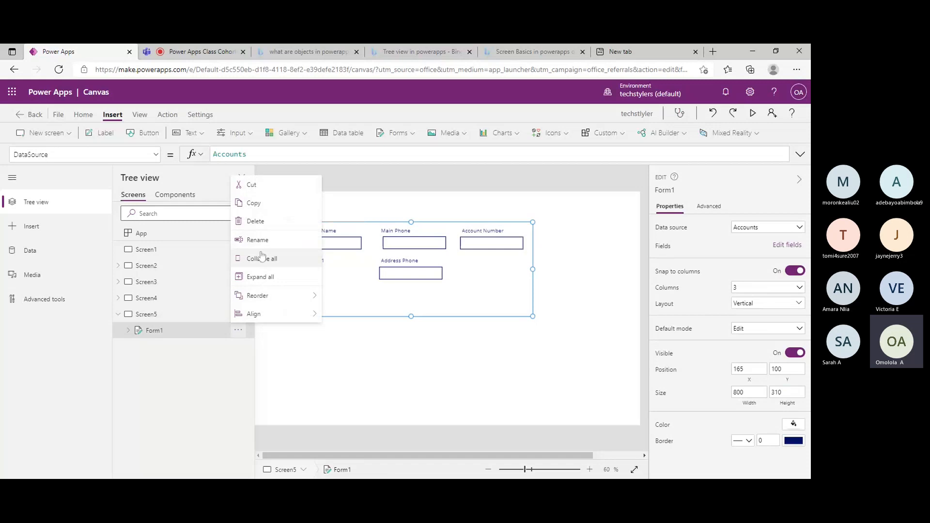
left_click(257, 240)
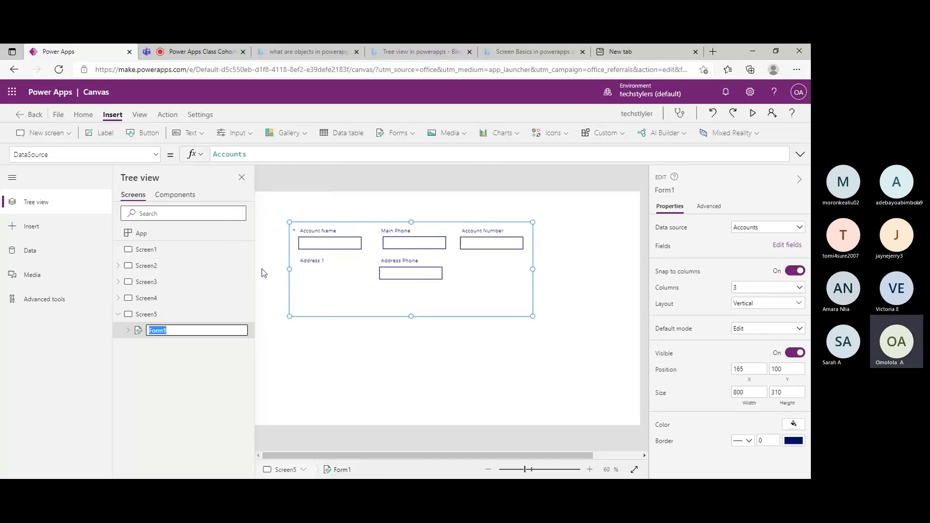
type("t")
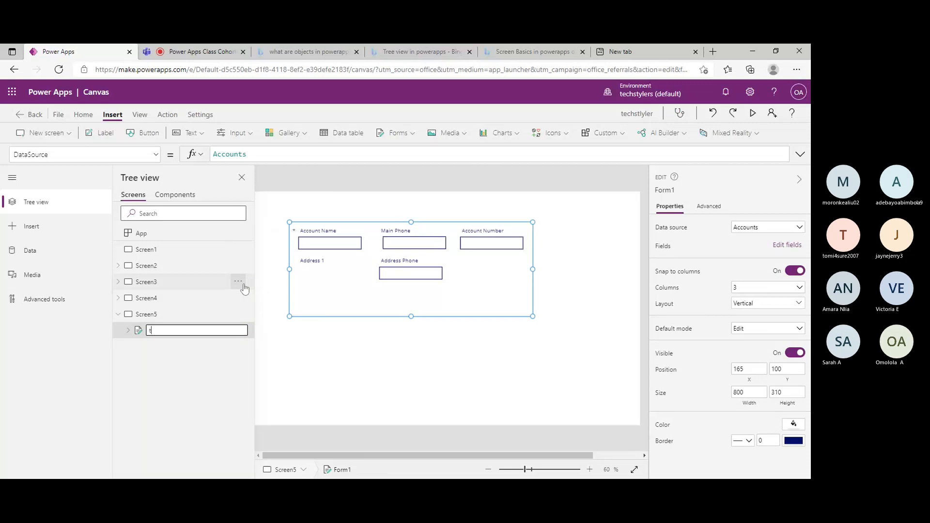
type("echst")
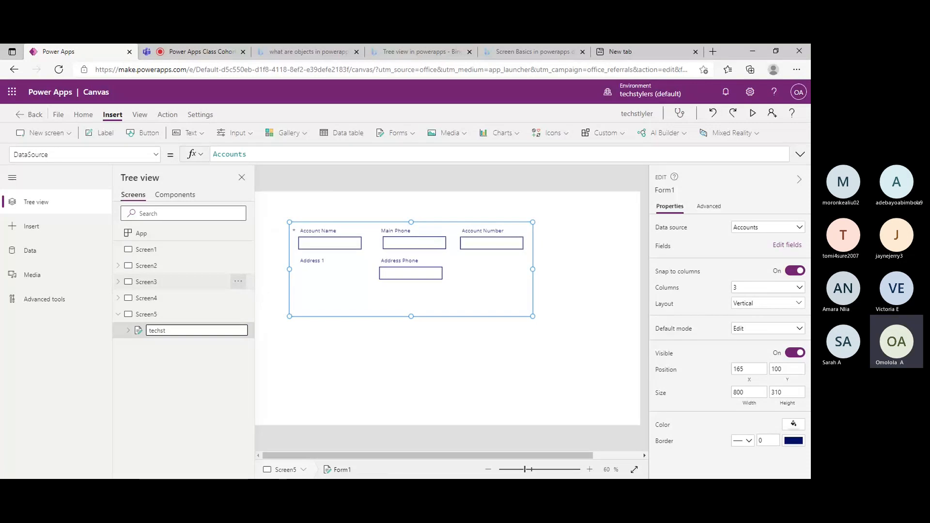
type("ylers f")
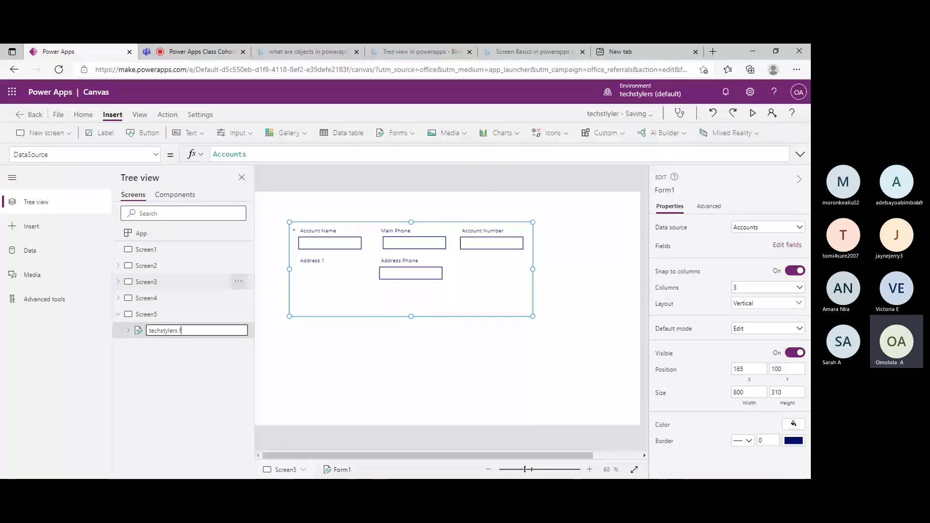
type("orm")
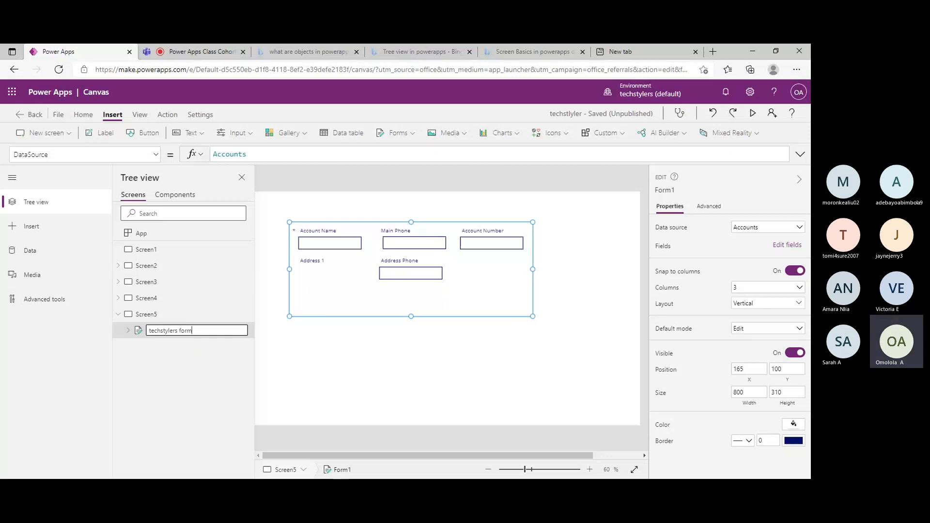
key("BackSpace")
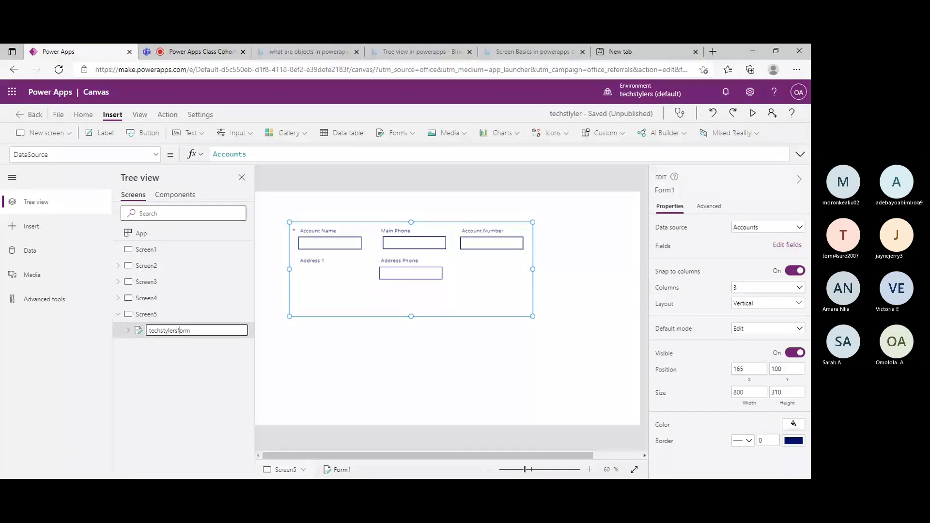
key("Delete")
key("Delete")
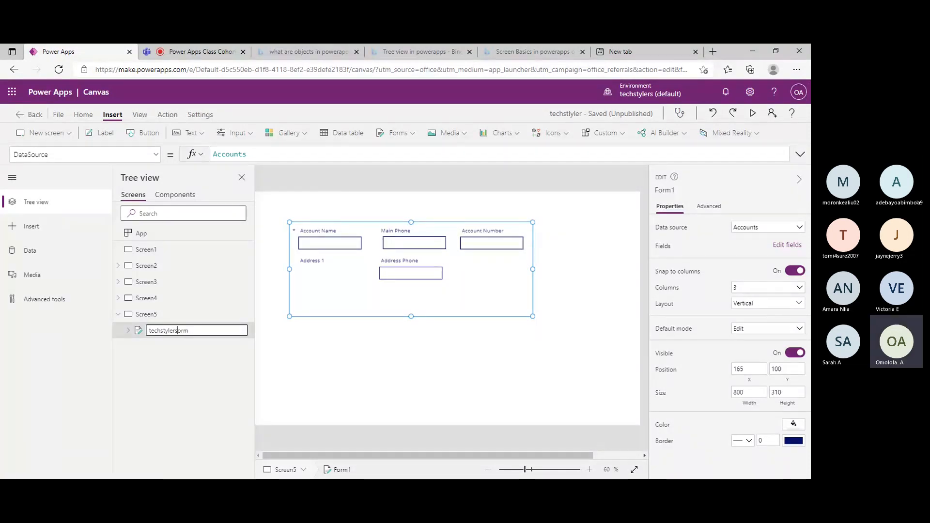
type("Fo")
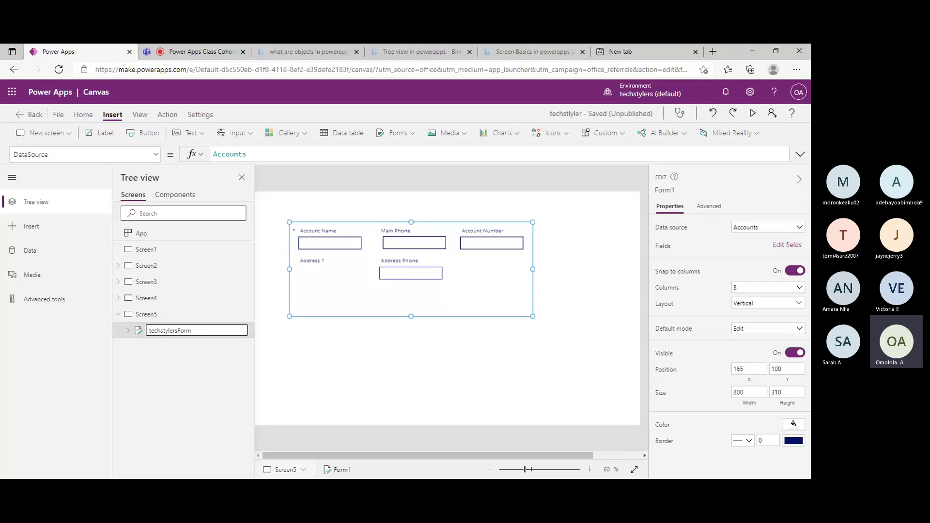
left_click(203, 366)
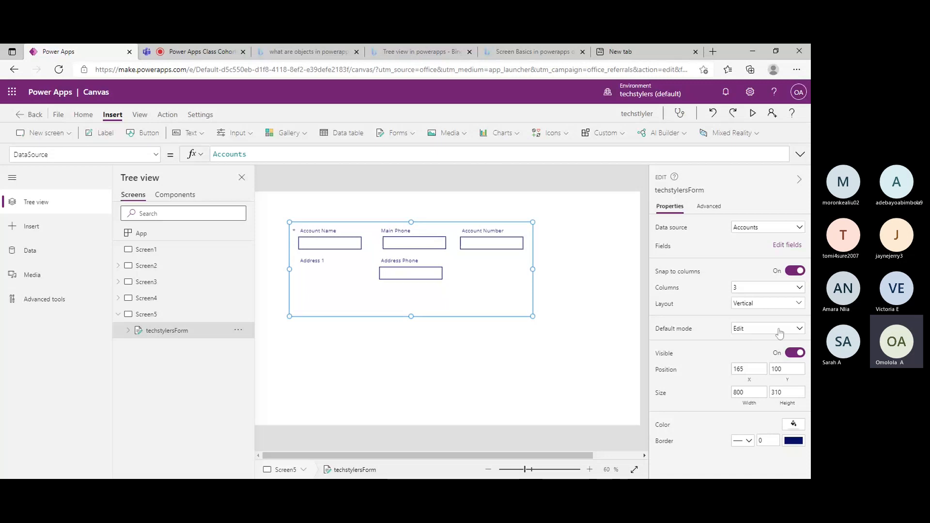
- Review the form's default mode options and set its default mode to View
left_click(801, 330)
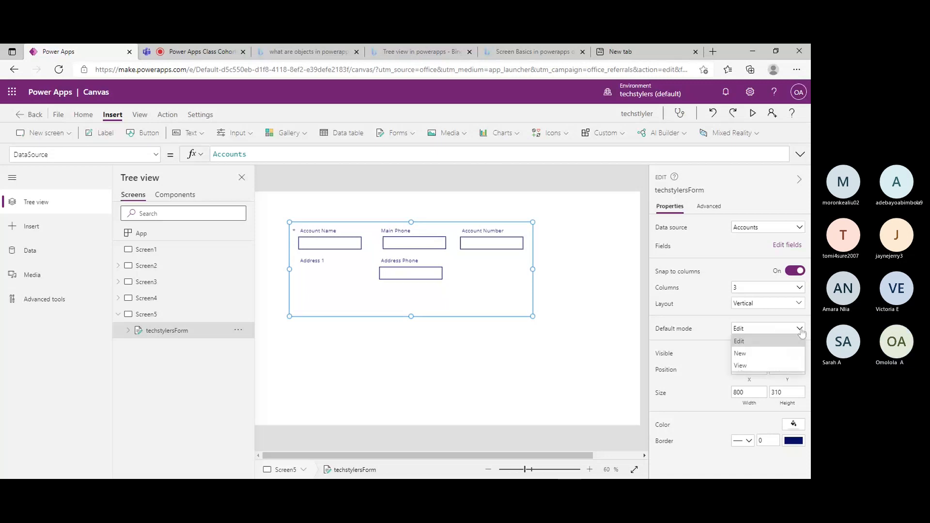
left_click(801, 330)
left_click(801, 330)
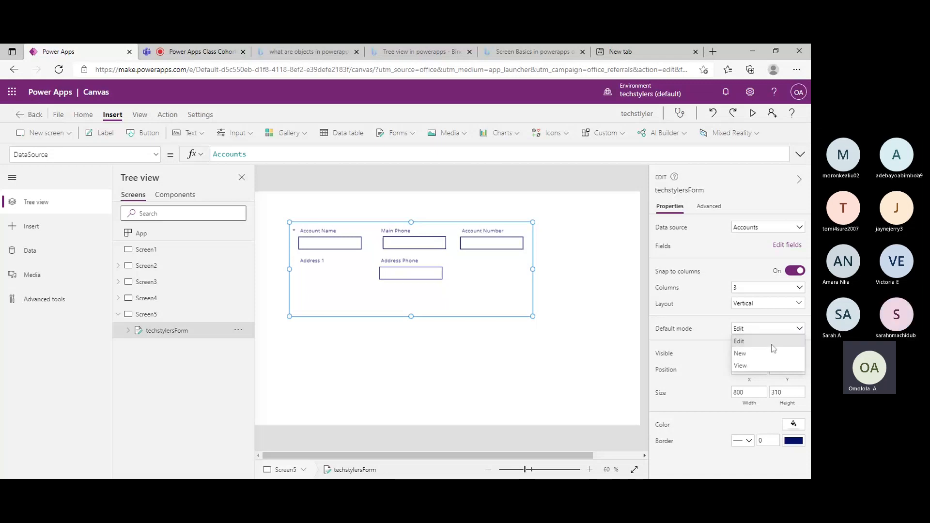
left_click(756, 366)
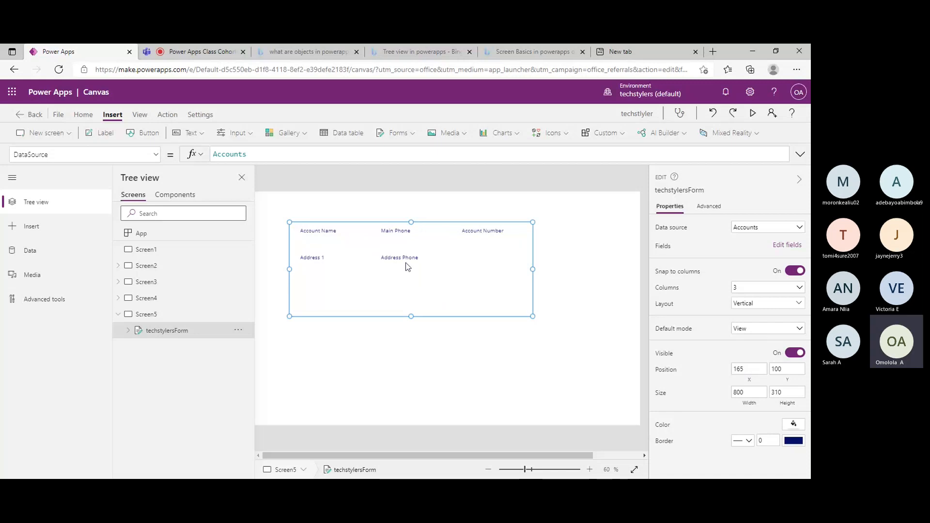
- Examine the Account Name, Main Phone, Account Number, Address 1 and Address Phone cards of the form in View mode
left_click(324, 247)
left_click(438, 246)
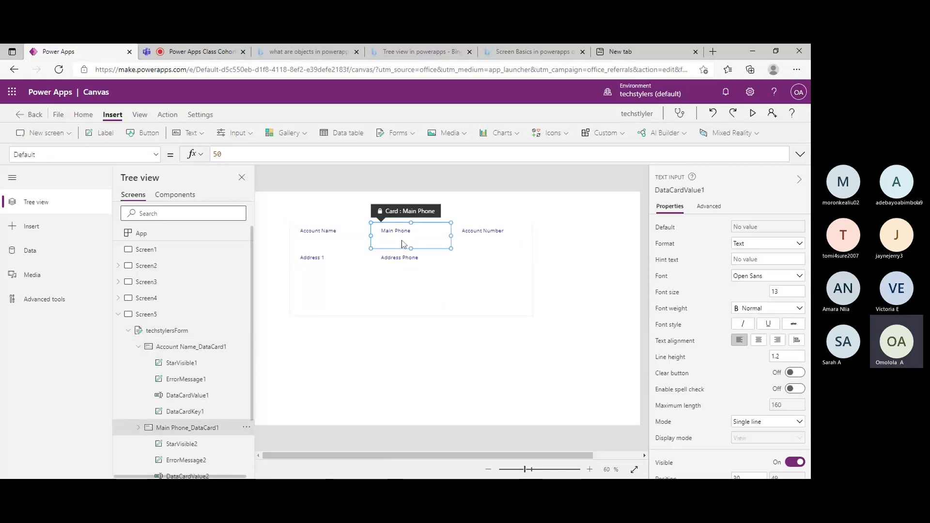
left_click(482, 242)
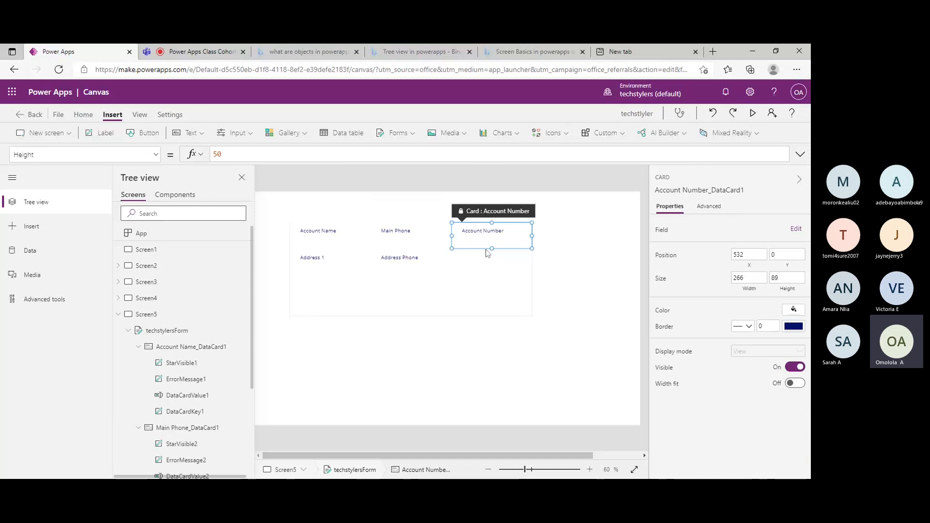
left_click(402, 266)
left_click(330, 266)
left_click(393, 271)
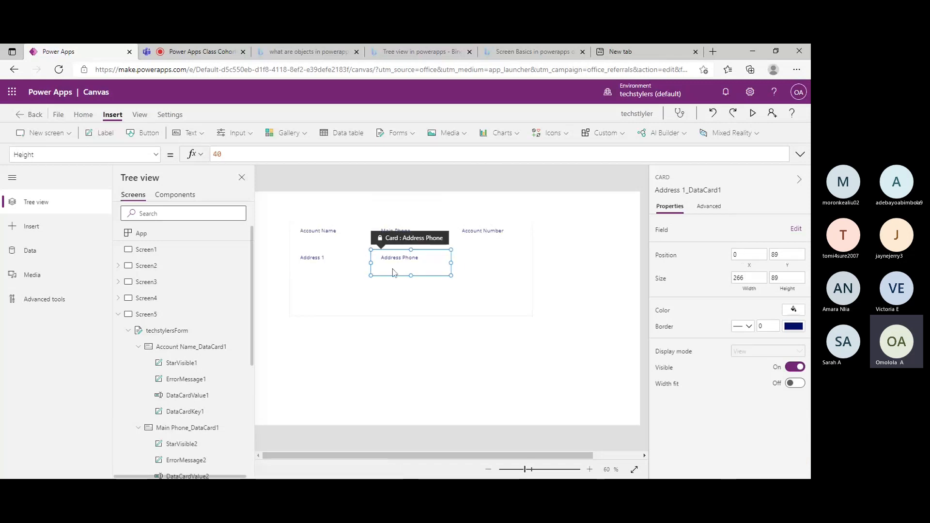
left_click(326, 245)
left_click(336, 262)
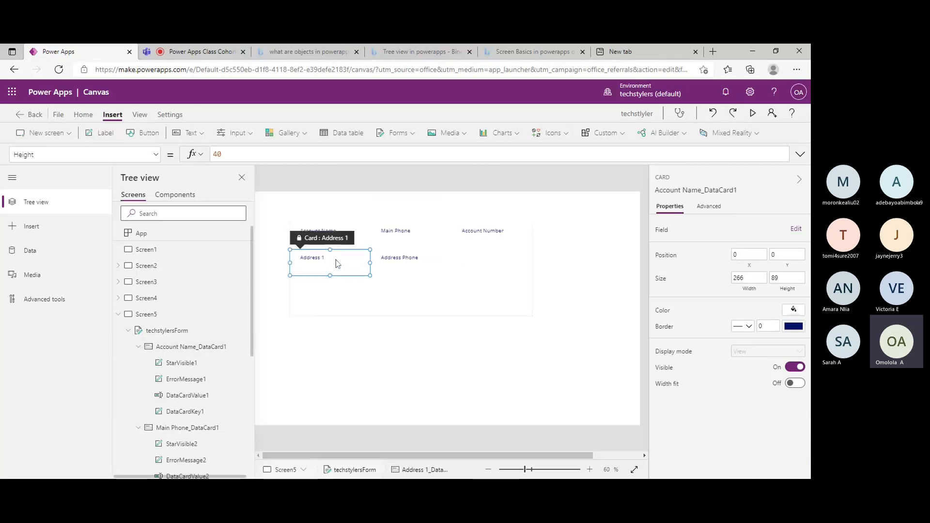
left_click(412, 242)
left_click(438, 264)
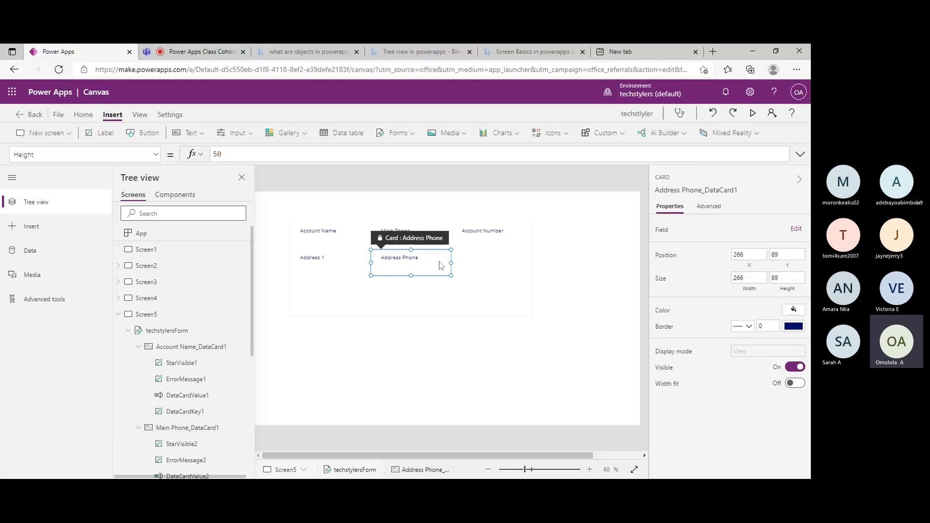
left_click(481, 244)
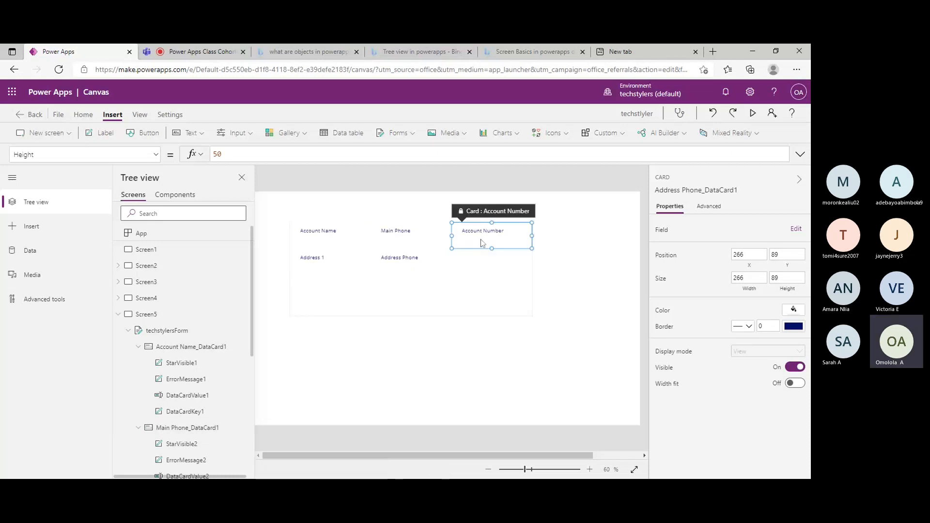
left_click(409, 247)
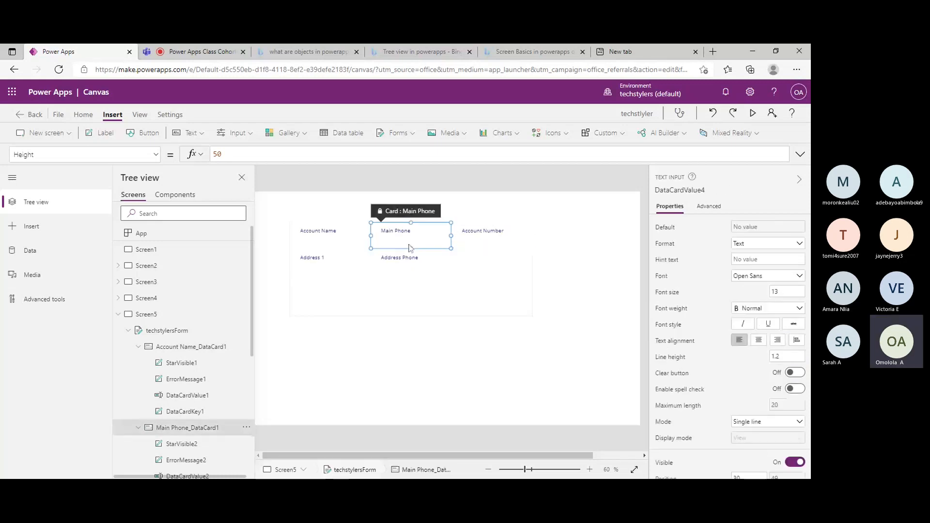
left_click(321, 239)
left_click(324, 261)
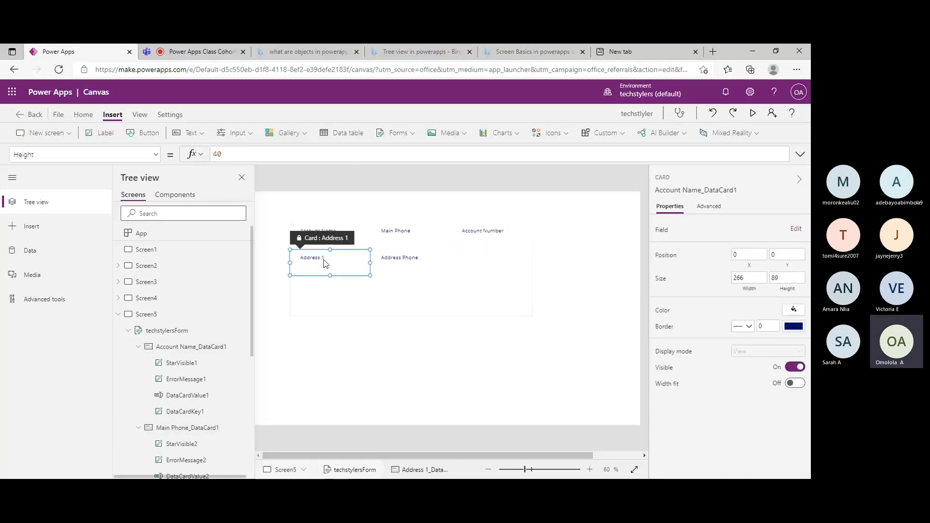
left_click(411, 247)
left_click(498, 253)
left_click(402, 261)
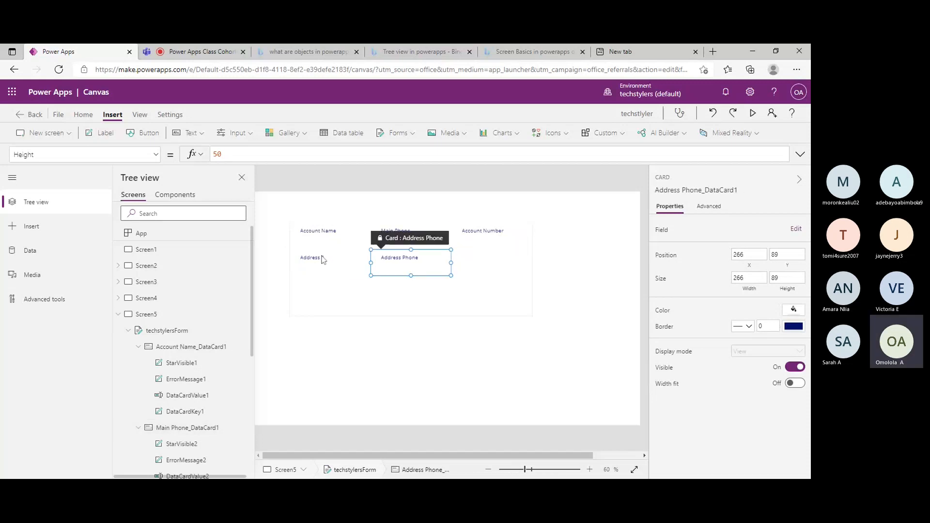
left_click(323, 260)
left_click(411, 246)
left_click(477, 255)
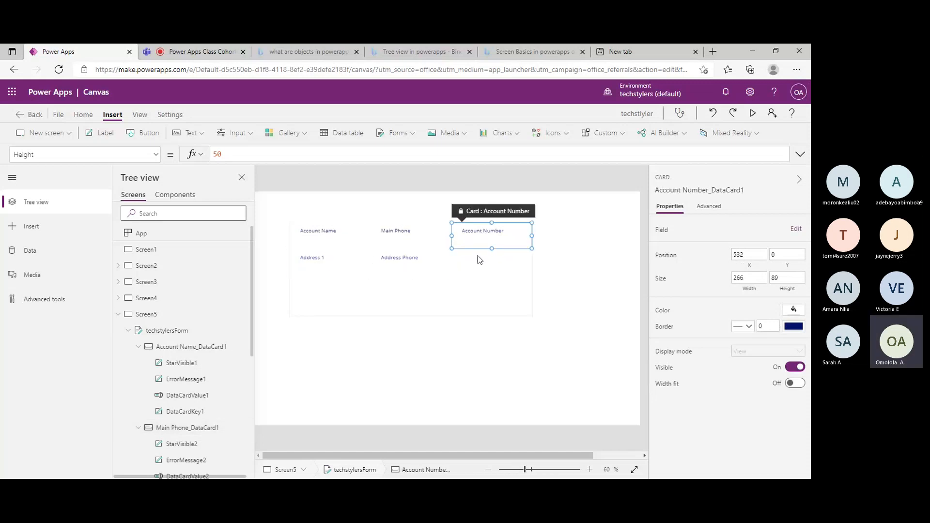
left_click(411, 262)
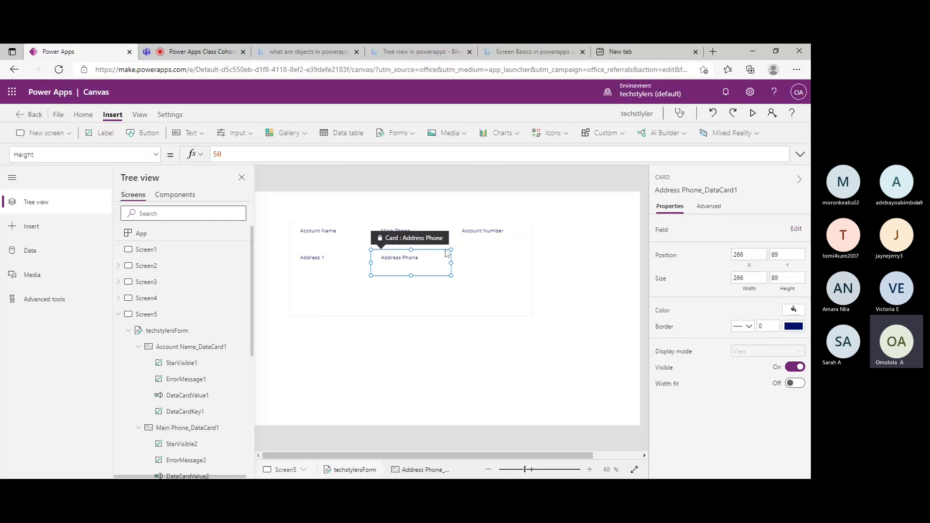
left_click(448, 136)
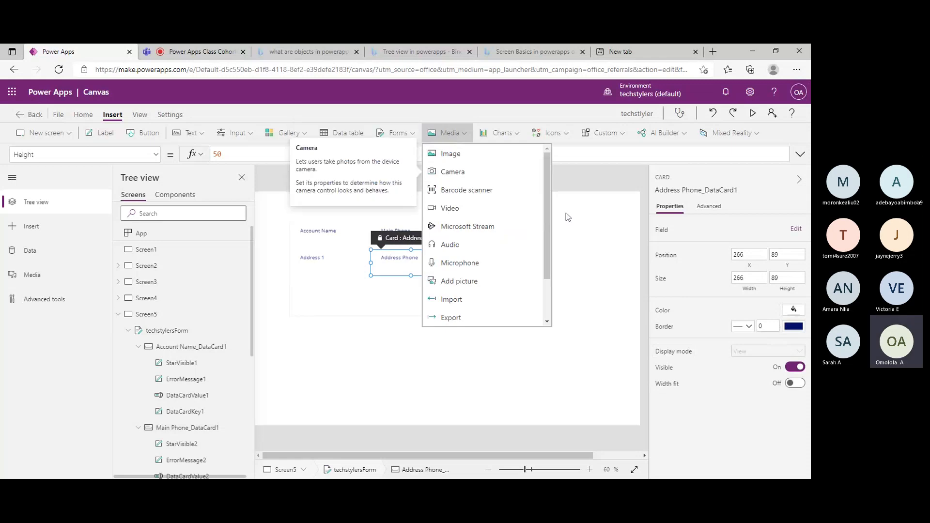
scroll(548, 242, "down", 3)
scroll(549, 190, "up", 3)
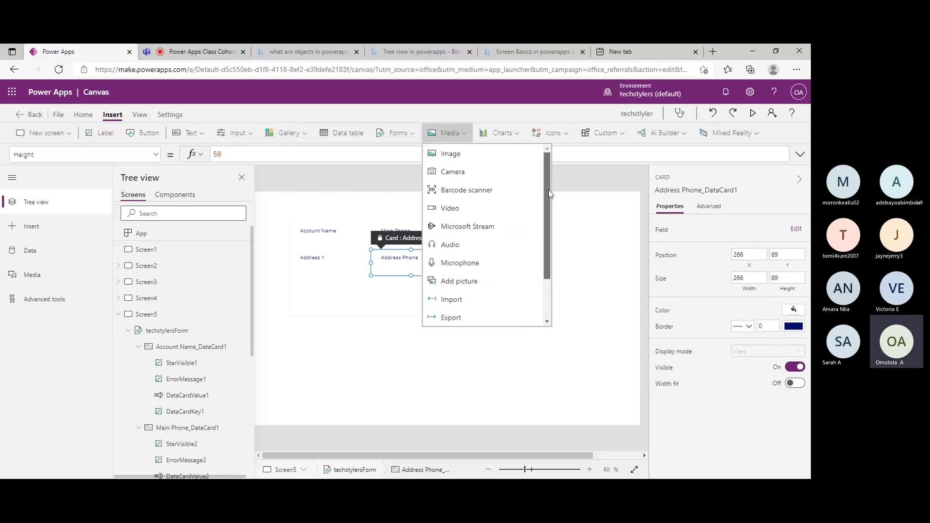
left_click(452, 155)
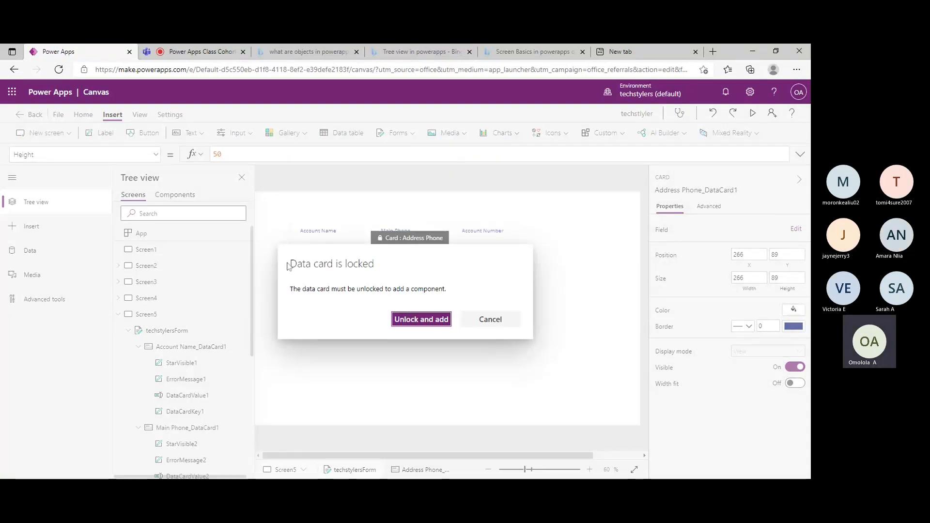
left_click(495, 319)
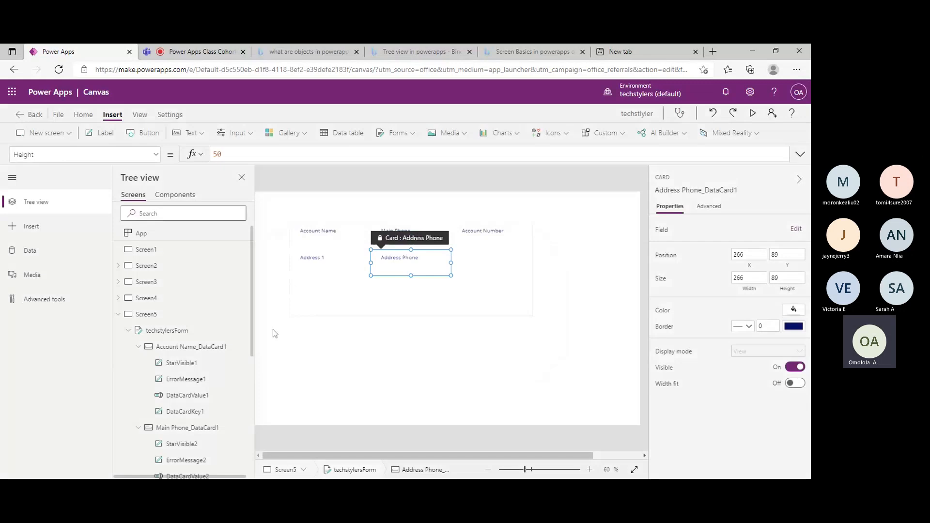
- Collapse Screen5 in the tree, add a new blank screen and insert an image control on it
left_click(118, 314)
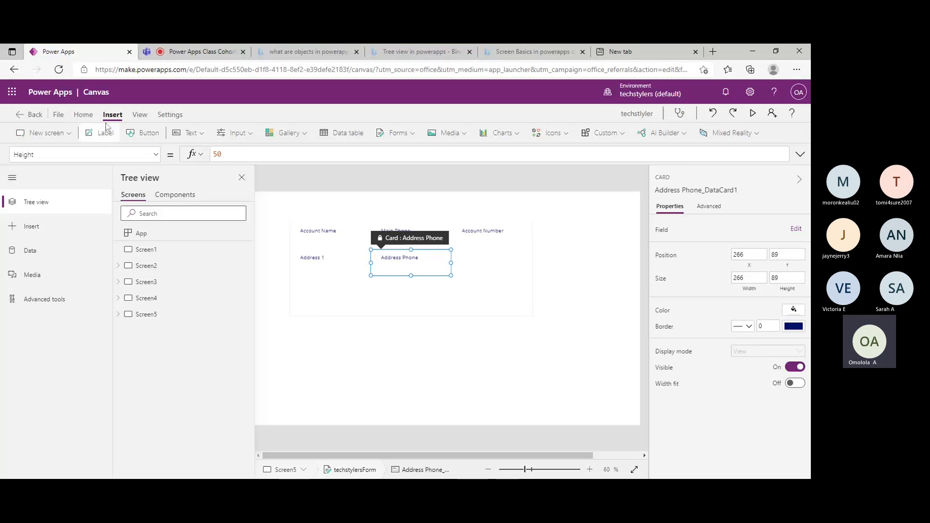
left_click(58, 135)
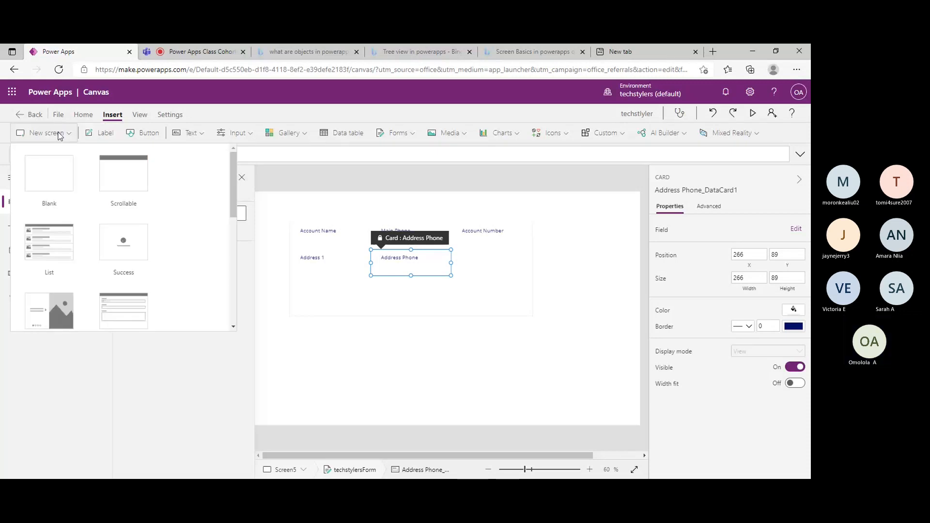
left_click(49, 173)
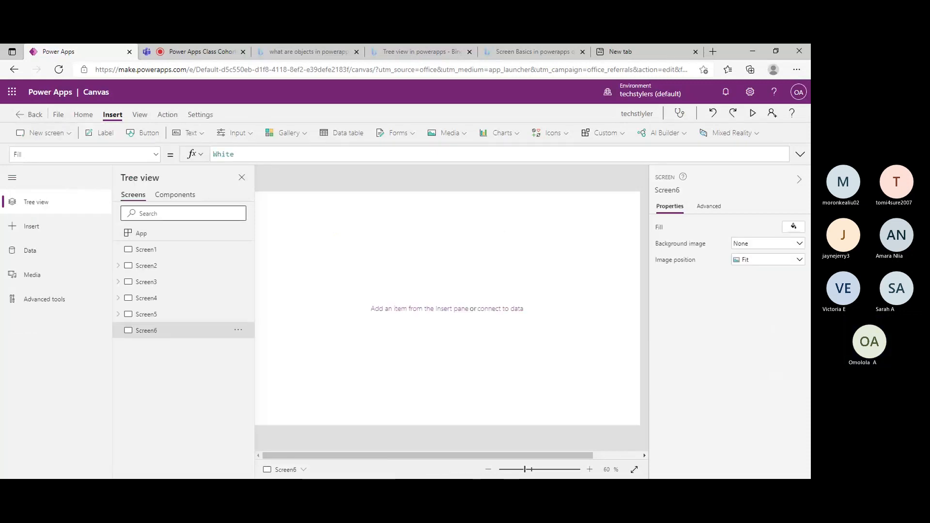
left_click(465, 134)
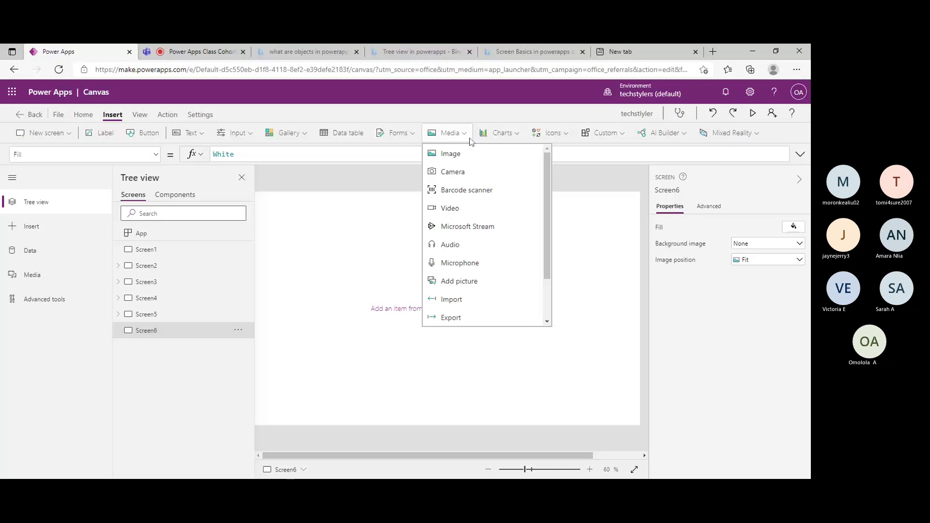
left_click(459, 154)
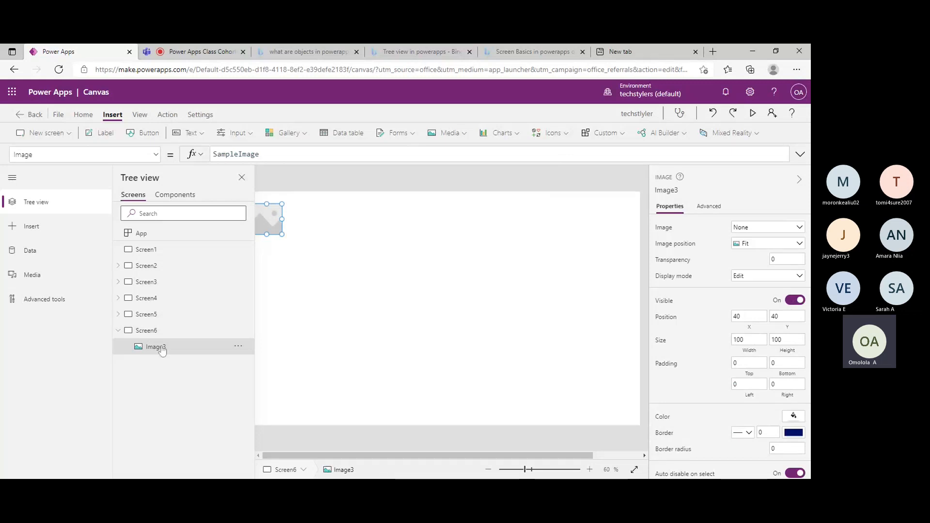
- Examine the items nested under Screen6 and Screen5 in the tree
left_click(241, 177)
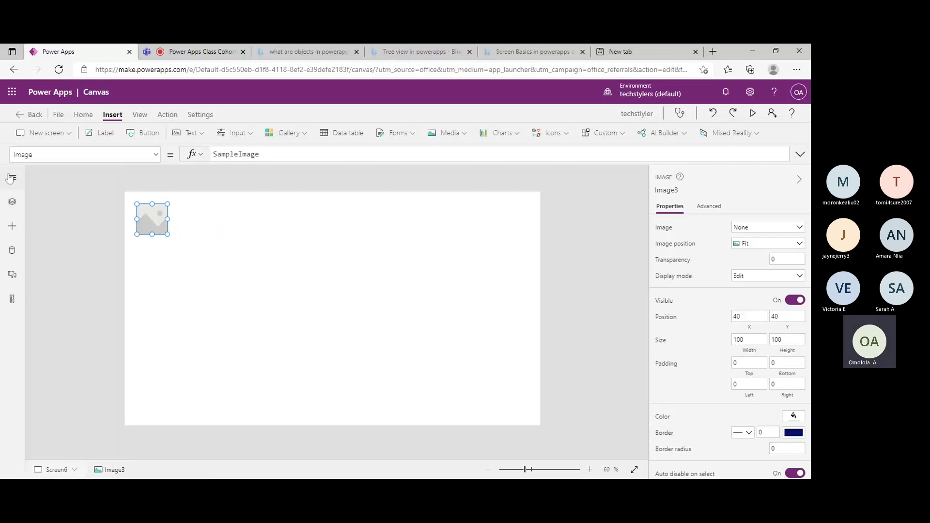
left_click(17, 202)
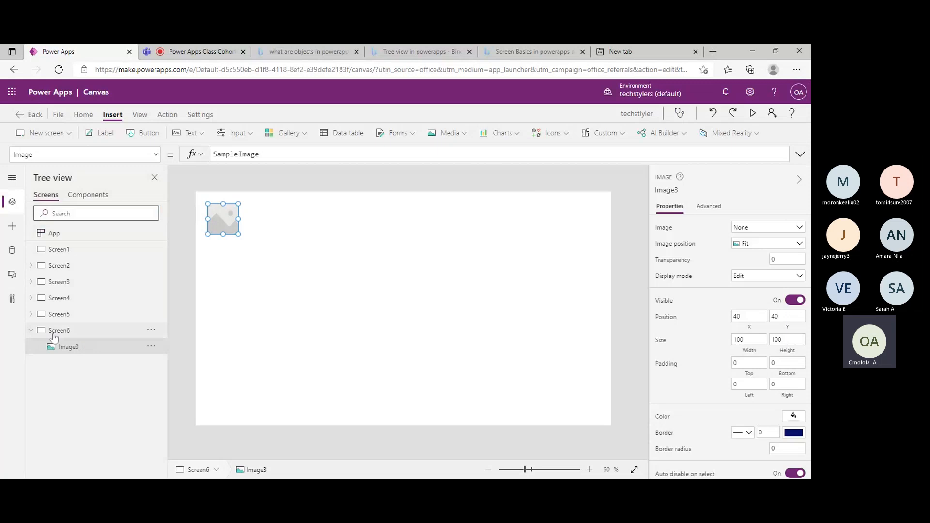
left_click(31, 330)
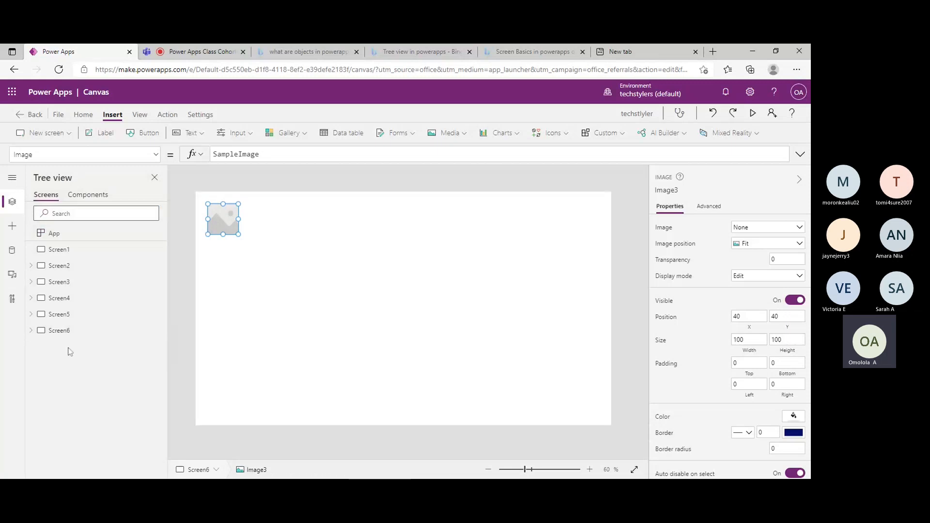
left_click(32, 331)
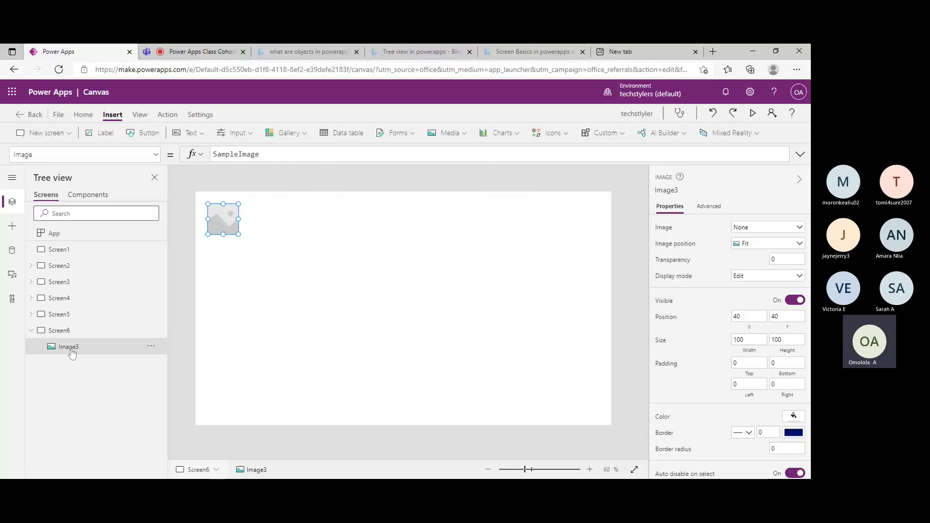
left_click(32, 331)
left_click(32, 316)
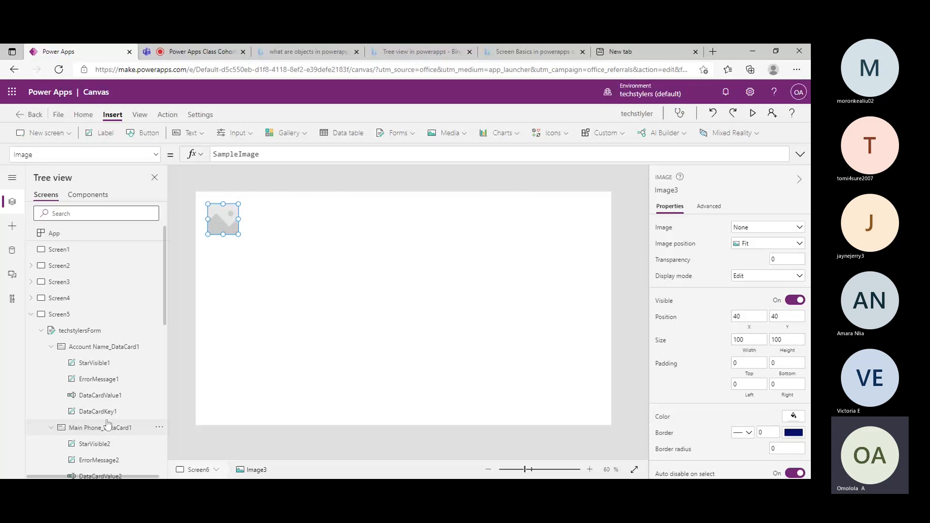
left_click(31, 314)
left_click(58, 330)
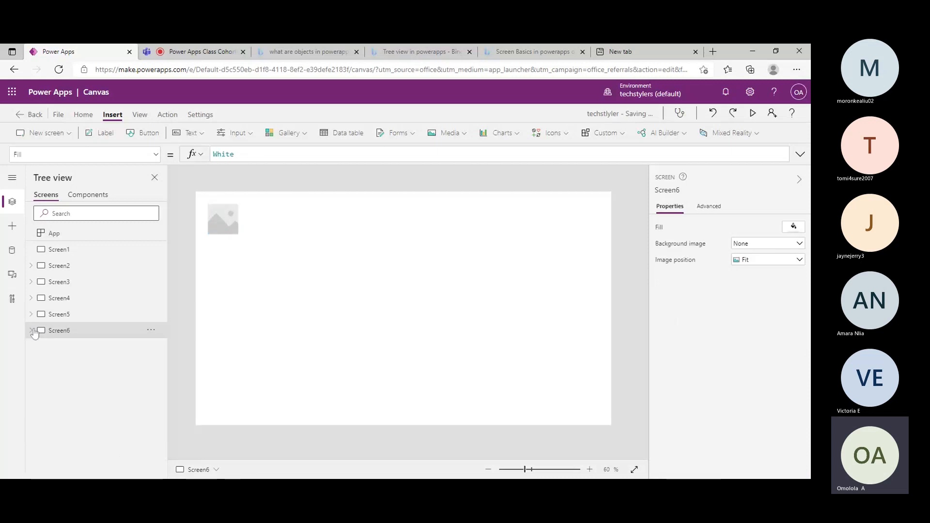
- Move the image control on Screen6 to about X 393, Y 204 and widen it to about 104
left_click_drag(221, 224, 328, 270)
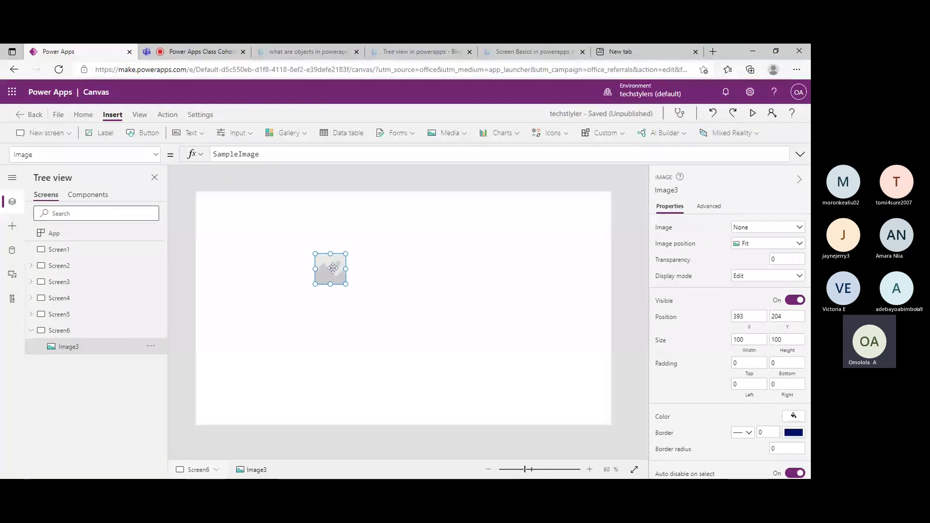
mouse_move(345, 269)
left_mouse_down()
mouse_move(357, 275)
mouse_move(345, 269)
left_mouse_up()
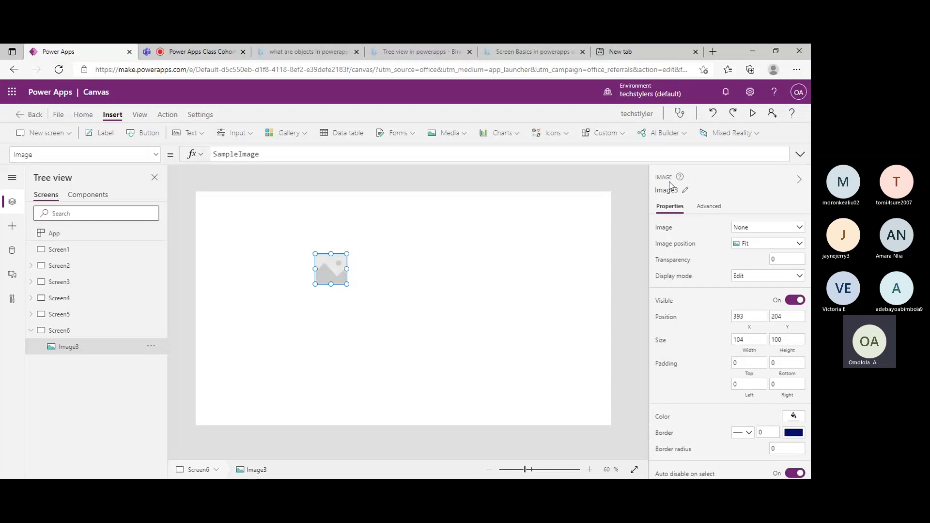
left_click(730, 116)
left_click(451, 304)
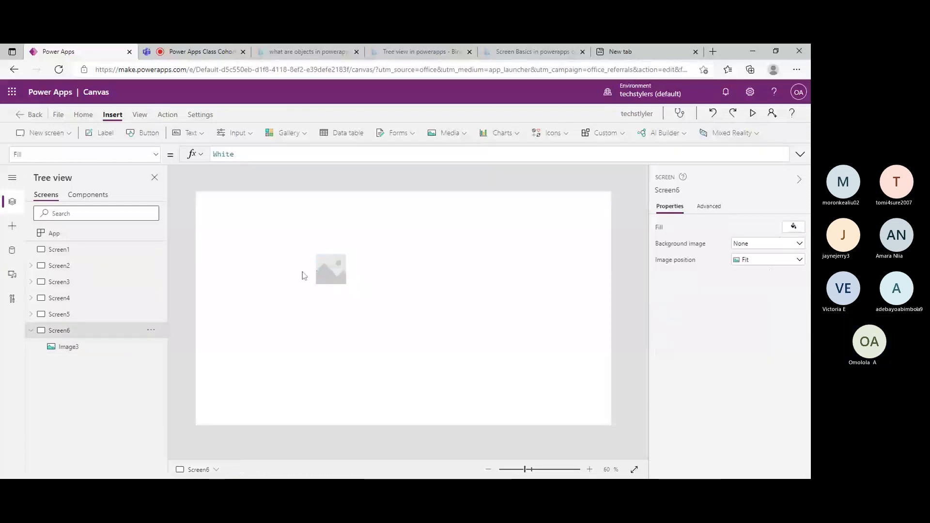
- Review the images already uploaded to the app's media library and return to the screen tree
left_click(331, 270)
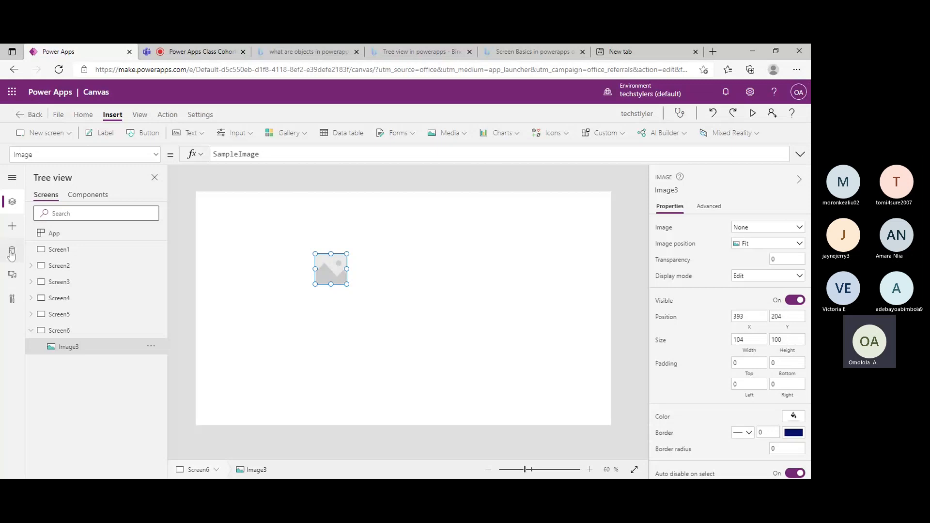
left_click(10, 276)
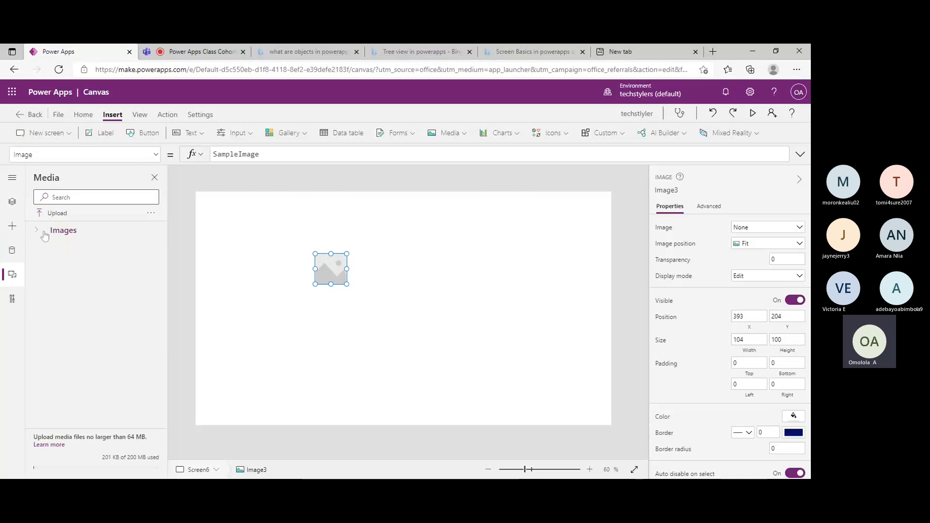
left_click(46, 232)
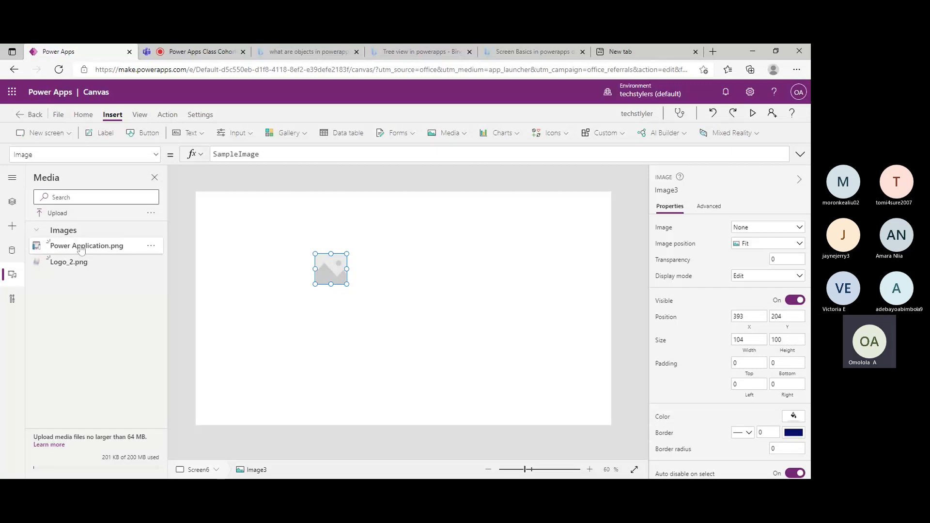
left_click(105, 228)
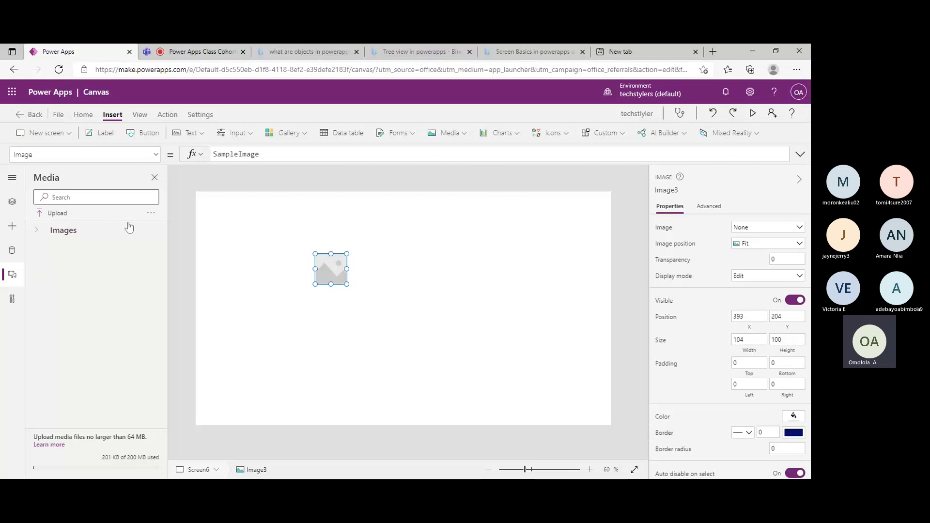
left_click(12, 201)
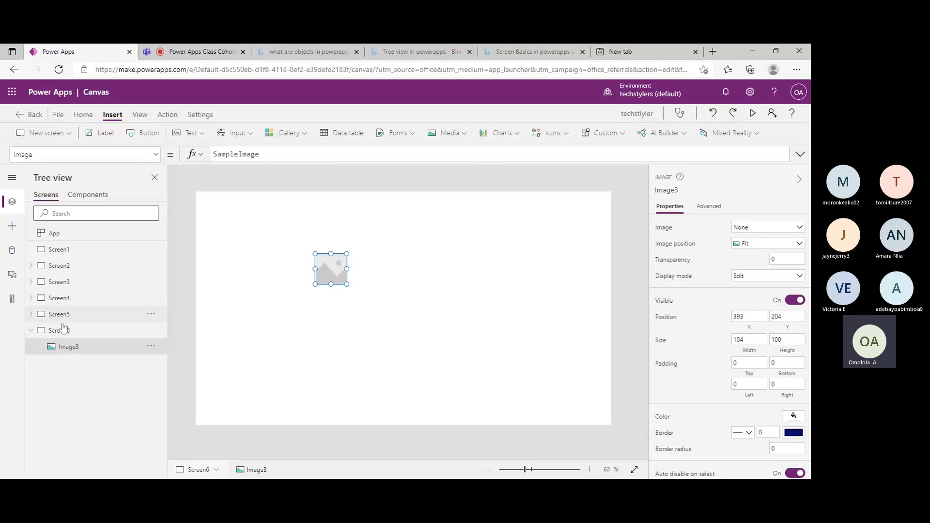
- Check the available image sources for the image control on Screen6 and the media controls that can be inserted
left_click(63, 330)
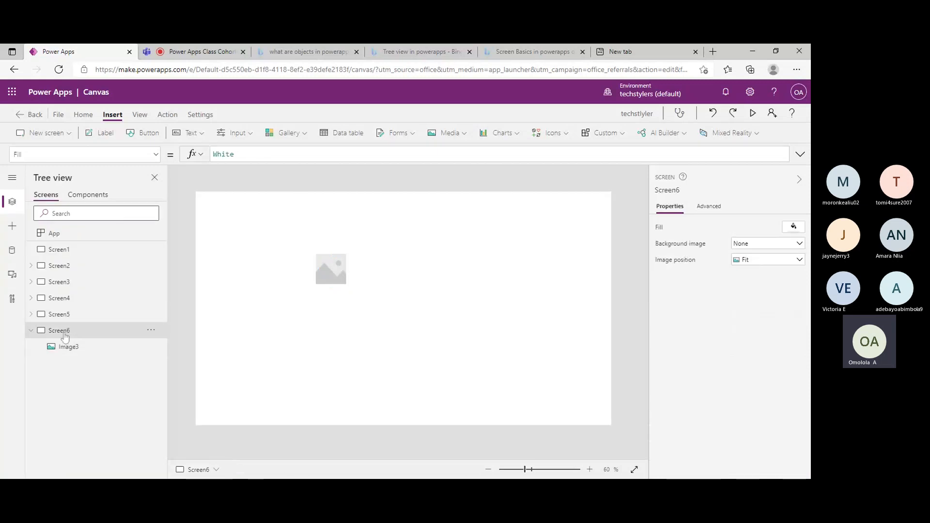
left_click(68, 349)
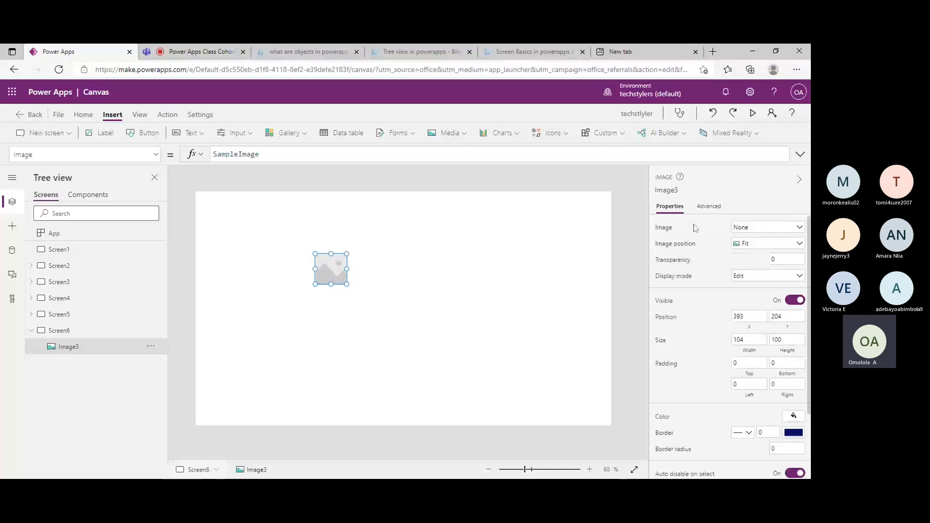
left_click(761, 228)
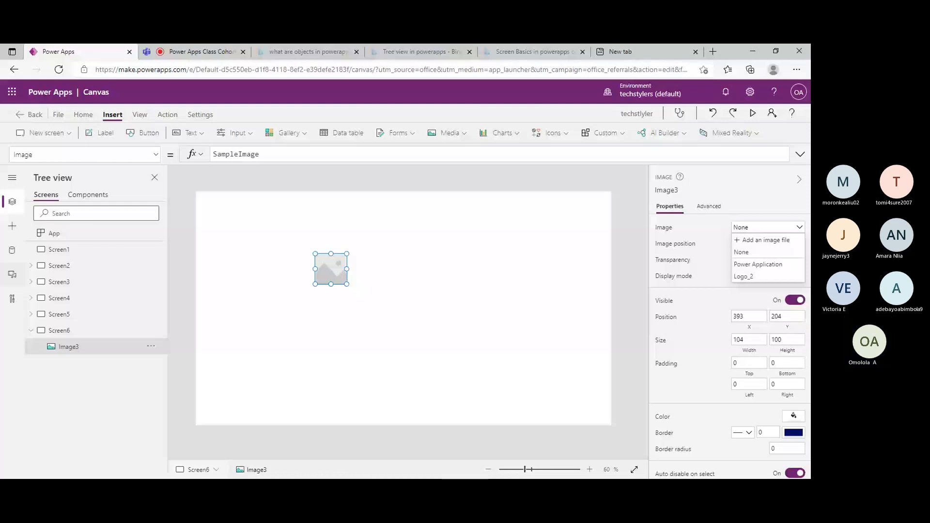
left_click(446, 133)
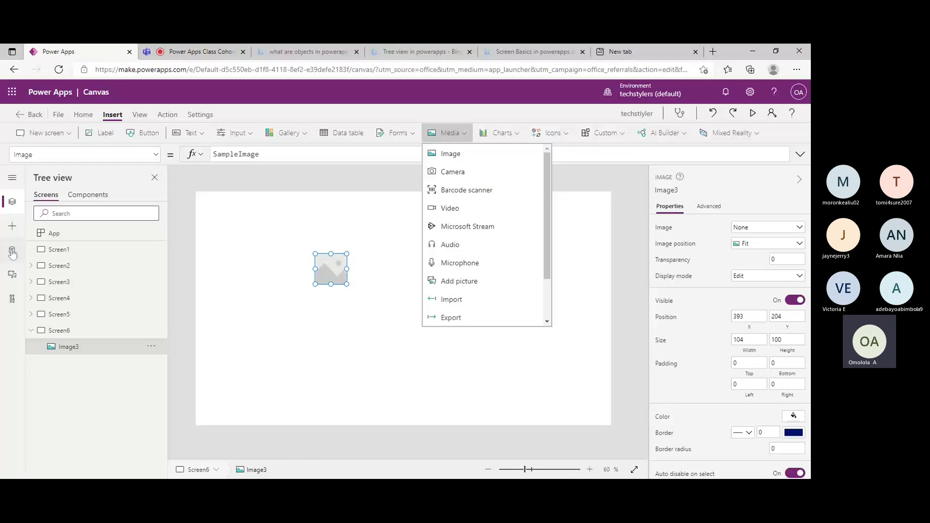
left_click(126, 119)
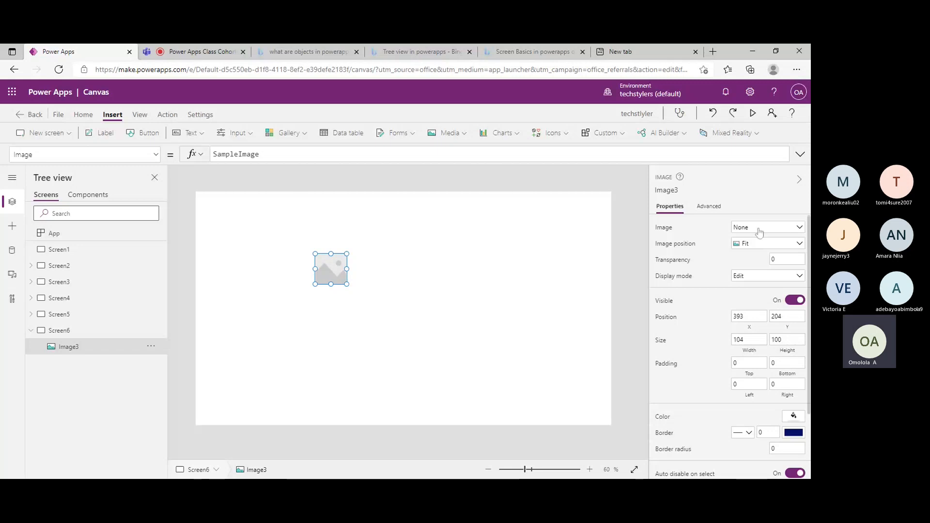
- Set the image control's source to Logo_2 and widen it to about 241
left_click(797, 229)
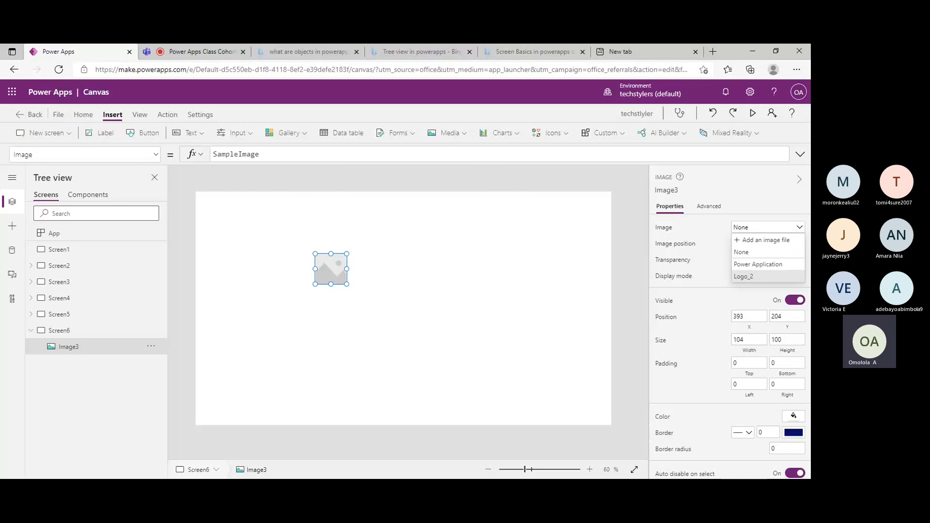
left_click(748, 277)
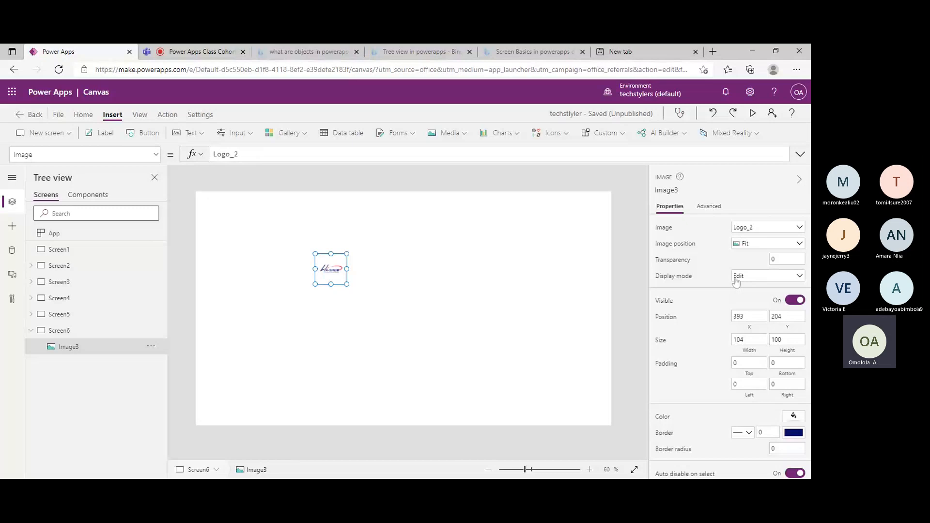
left_click_drag(347, 269, 389, 269)
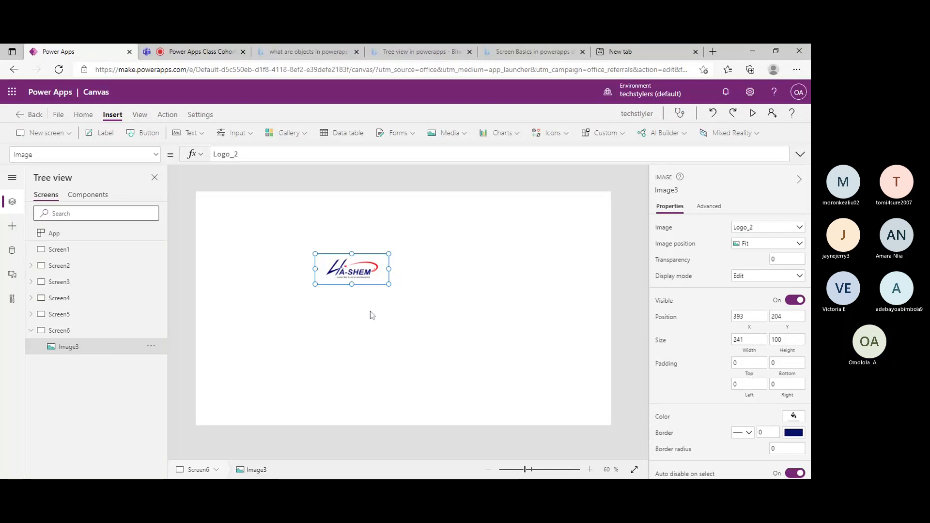
left_click(358, 350)
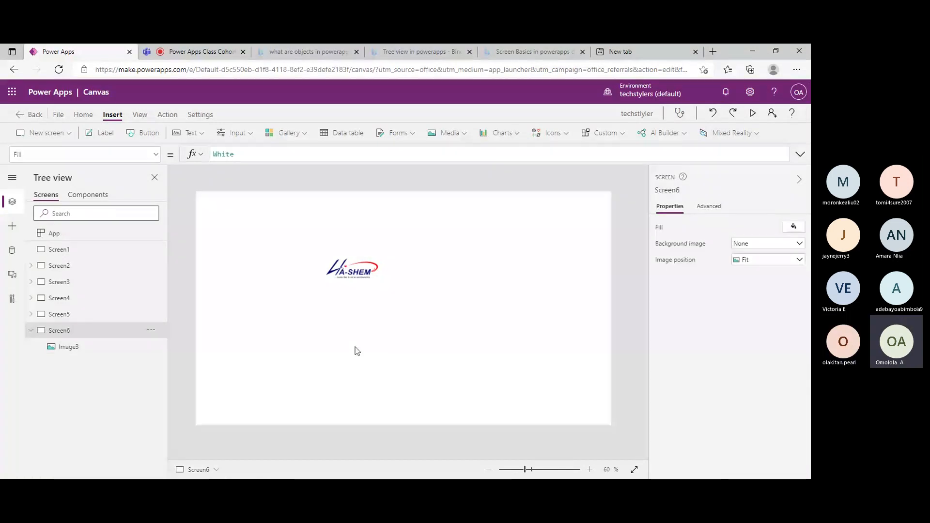
left_click(31, 332)
left_click(31, 332)
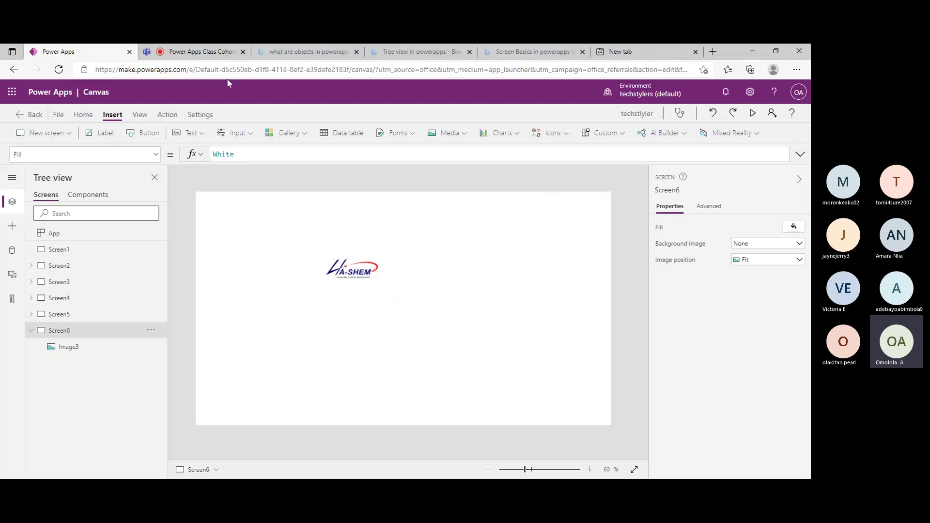
- Switch to the Microsoft Teams meeting and check the meeting chat
left_click(202, 53)
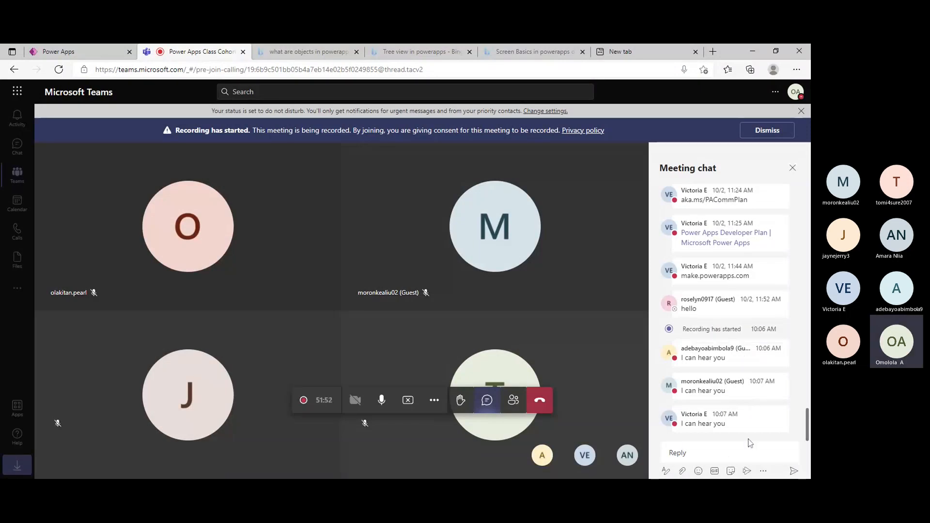
mouse_move(765, 399)
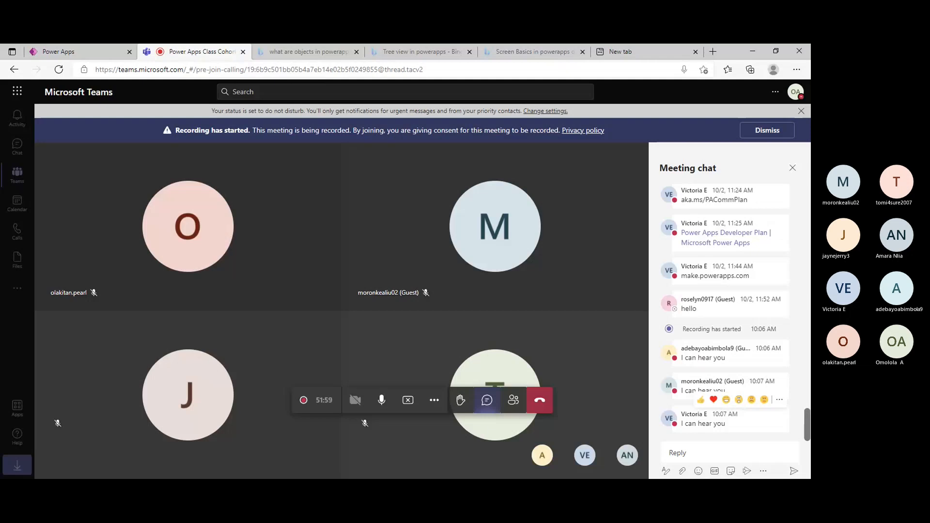
- Review the earlier messages in the meeting chat and switch back to the Power Apps canvas editor
scroll(807, 407, "up", 5)
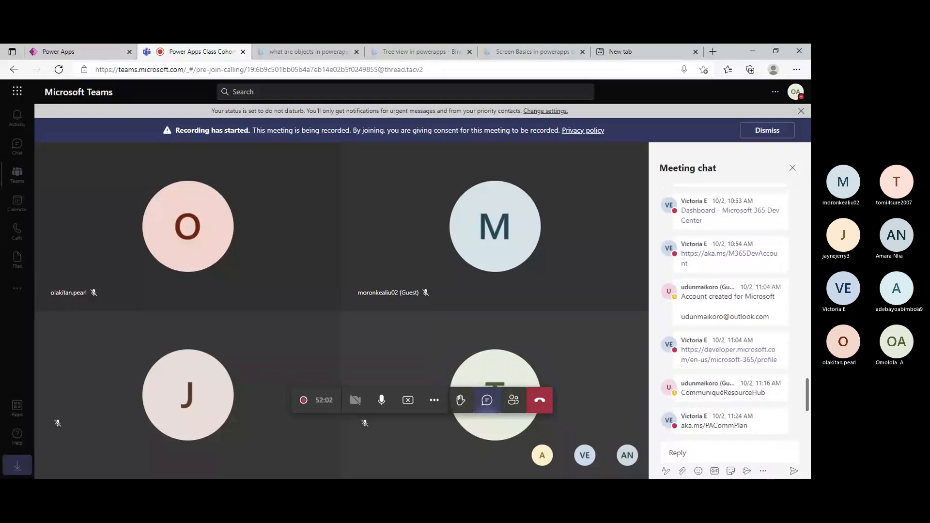
left_click_drag(808, 405, 804, 447)
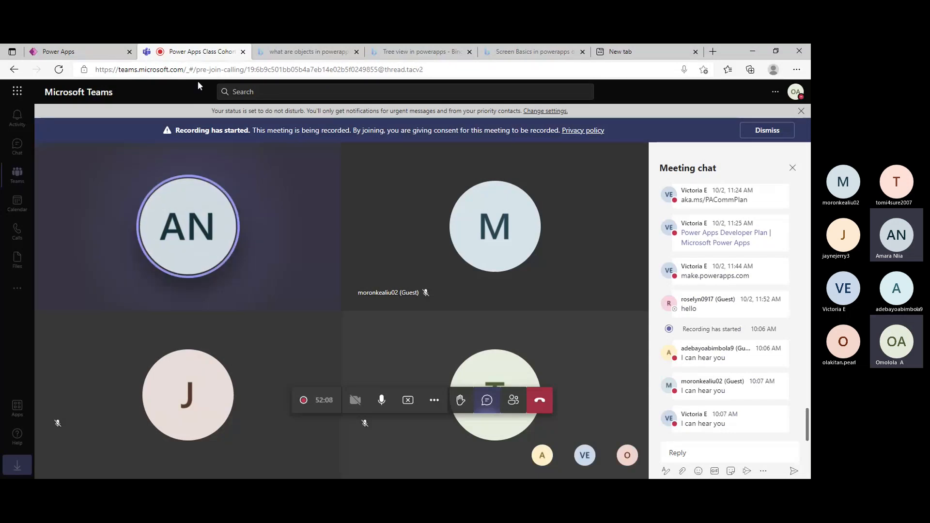
left_click(113, 55)
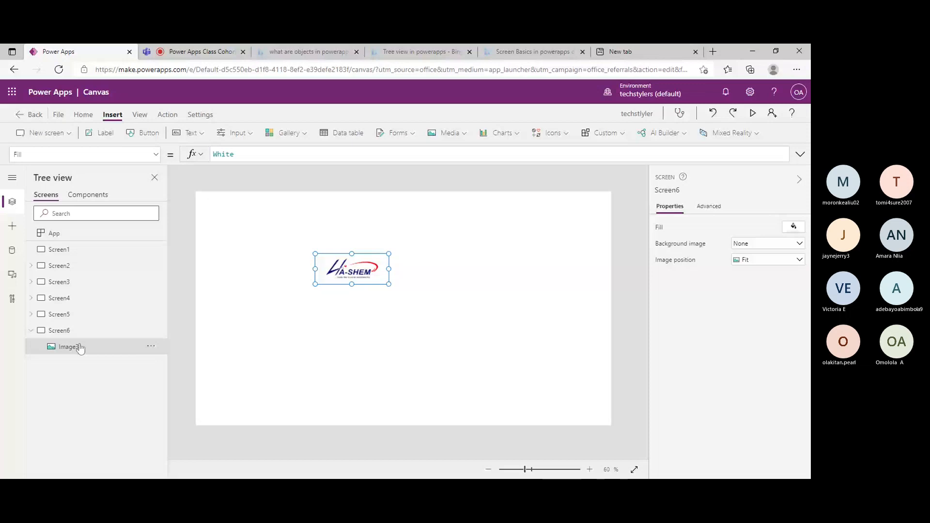
- Examine Screen6 in the screen tree and the properties of its image control
left_click(91, 332)
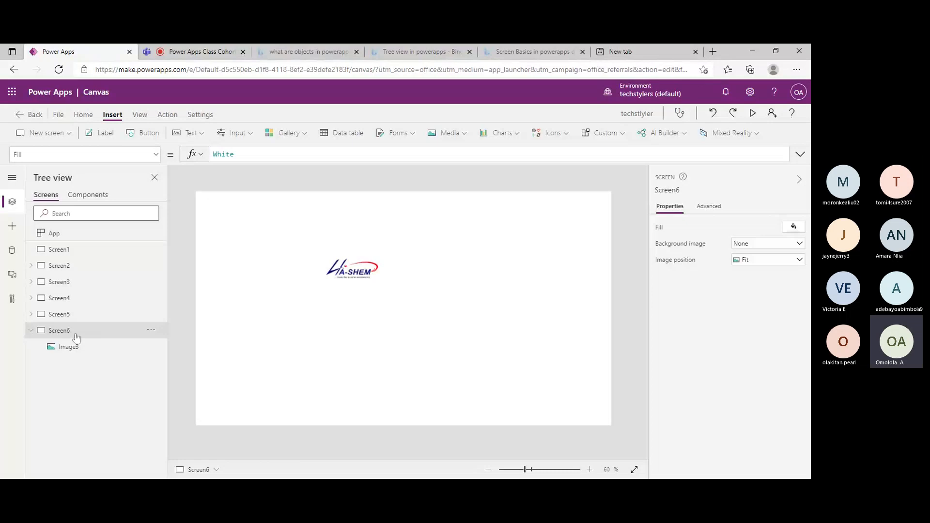
left_click(31, 331)
left_click(46, 331)
left_click(78, 347)
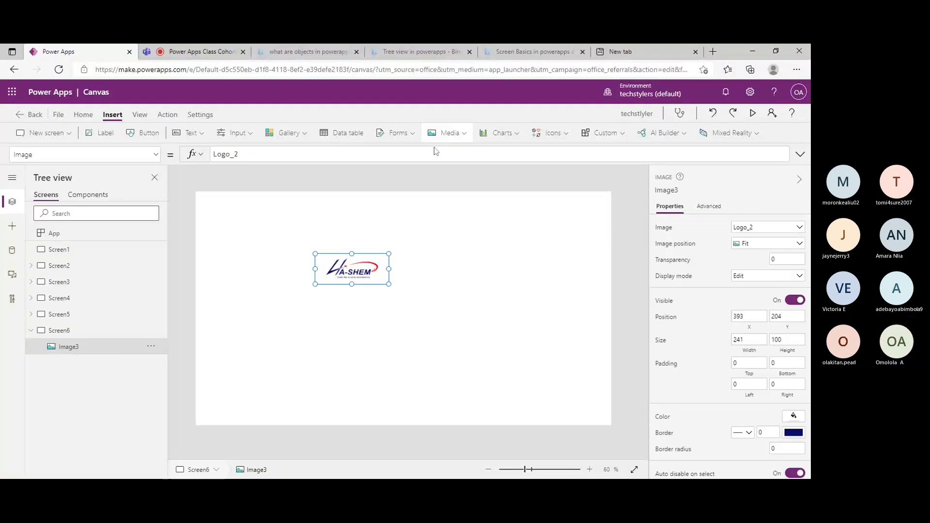
- Try out a barcode scanner control on Screen6 and delete it
left_click(451, 133)
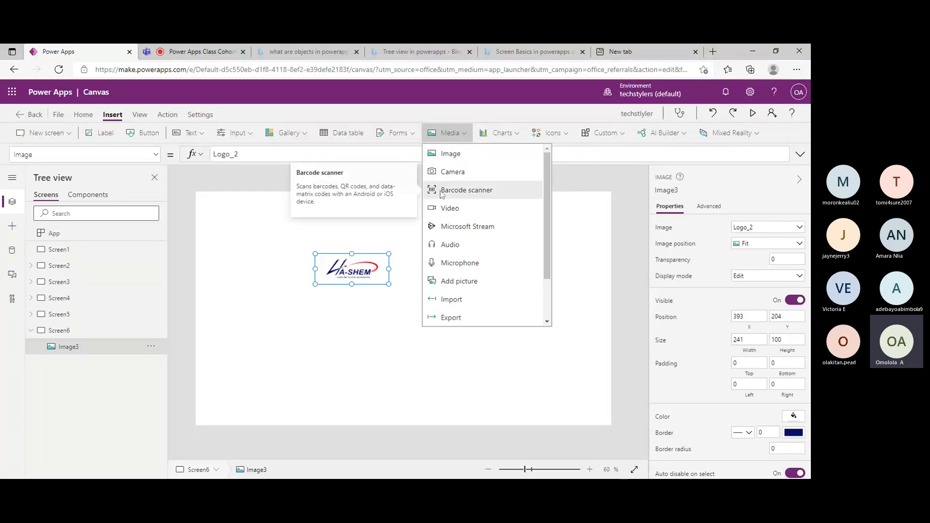
left_click(486, 194)
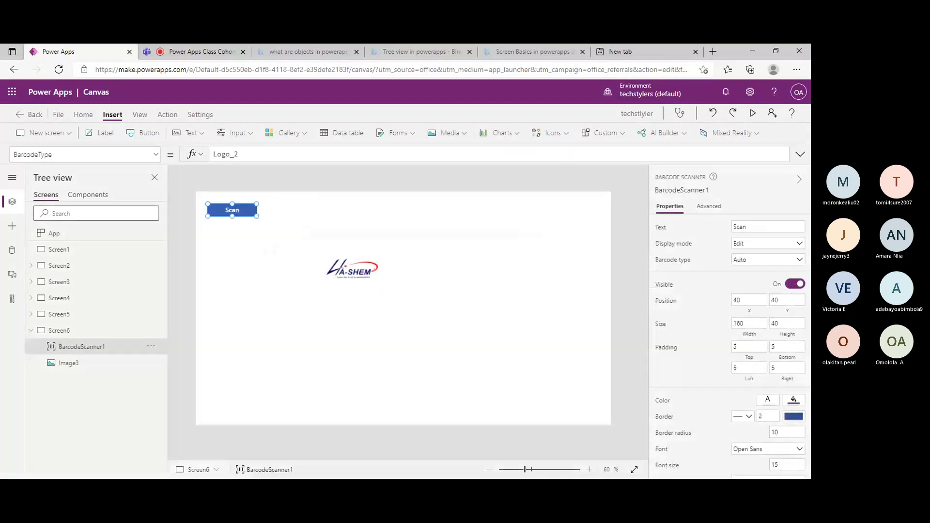
left_click_drag(248, 215, 241, 332)
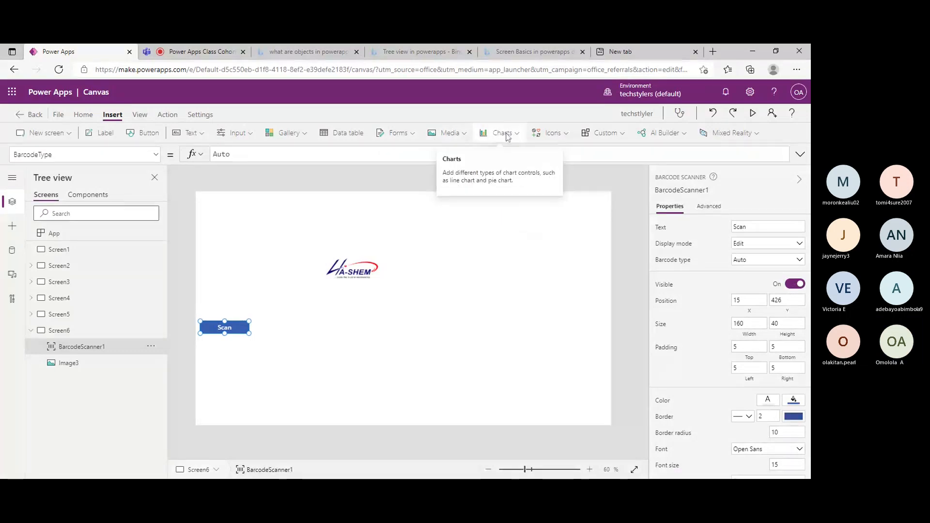
key("Delete")
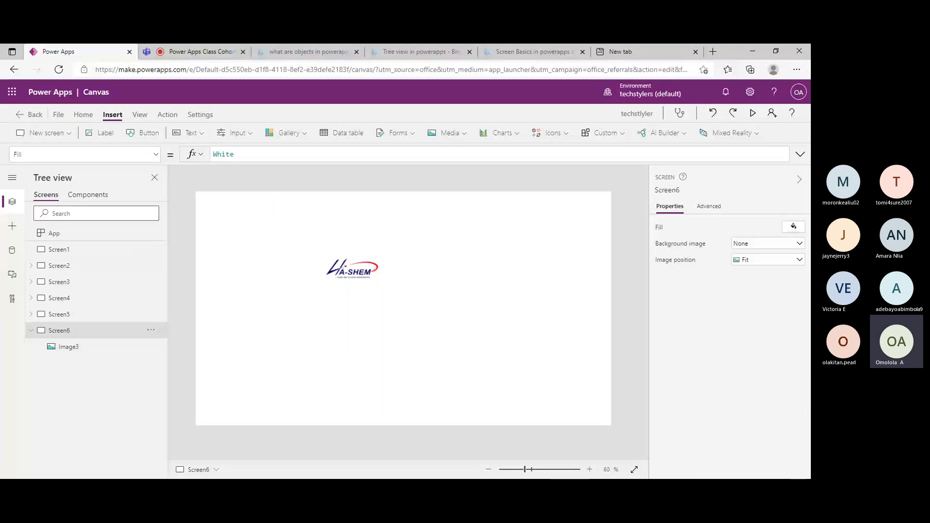
- Insert a column chart on Screen6 and move its plot to about X 80, Y 135
left_click(517, 134)
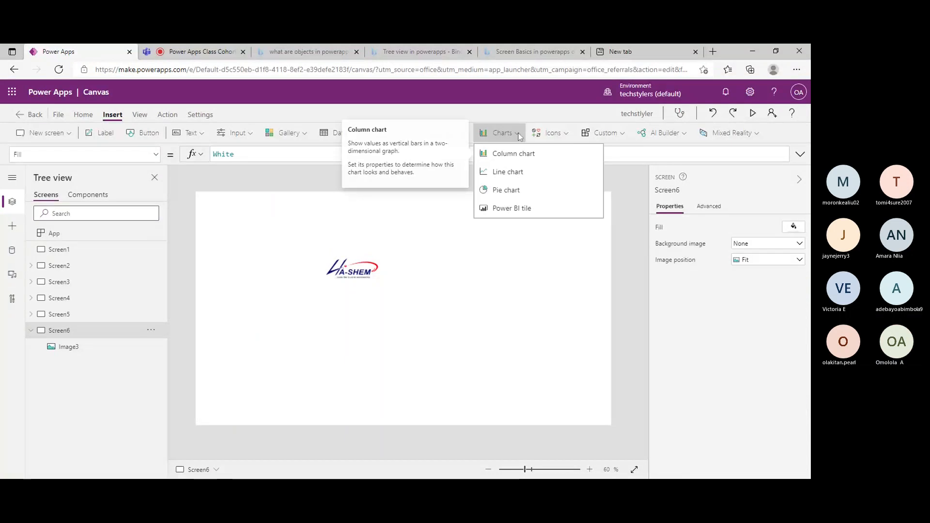
left_click(517, 154)
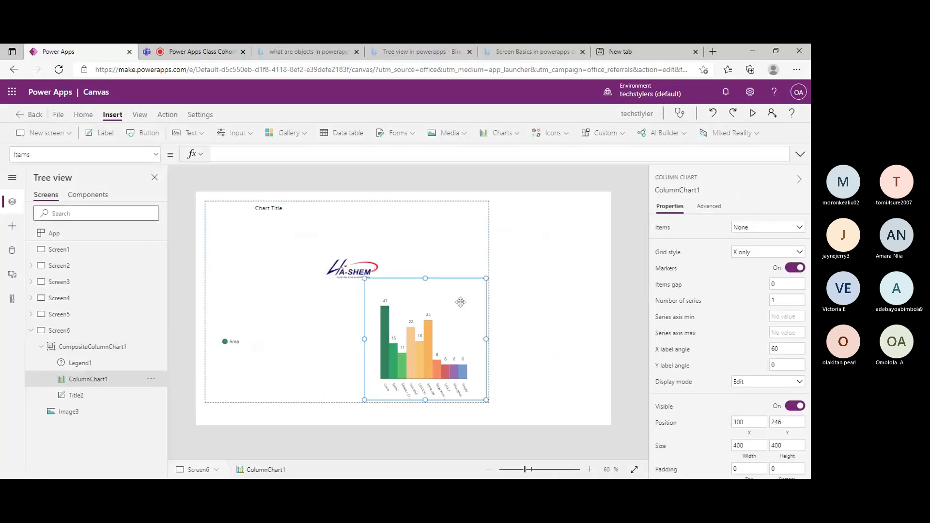
left_click_drag(477, 279, 258, 255)
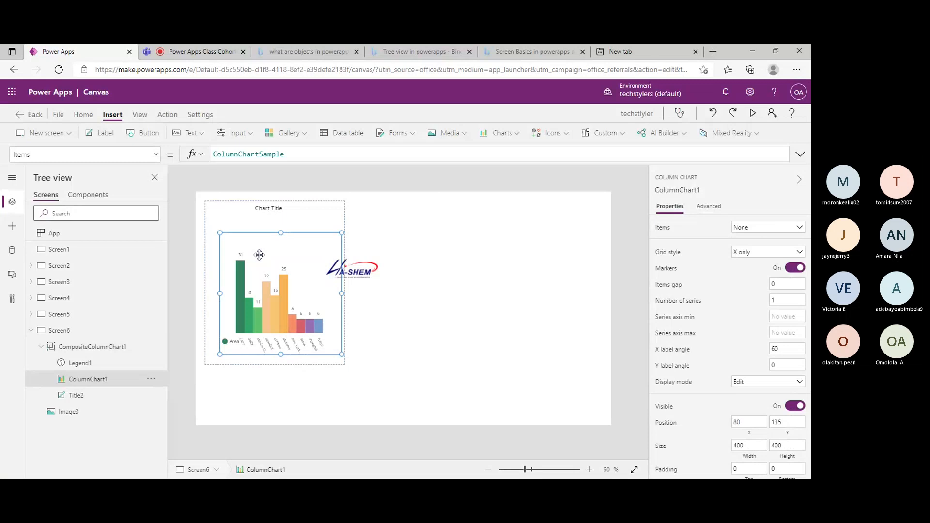
- Move the logo image to about X 577, Y 40 and the column chart's plot to about X 369, Y 368
left_click(352, 269)
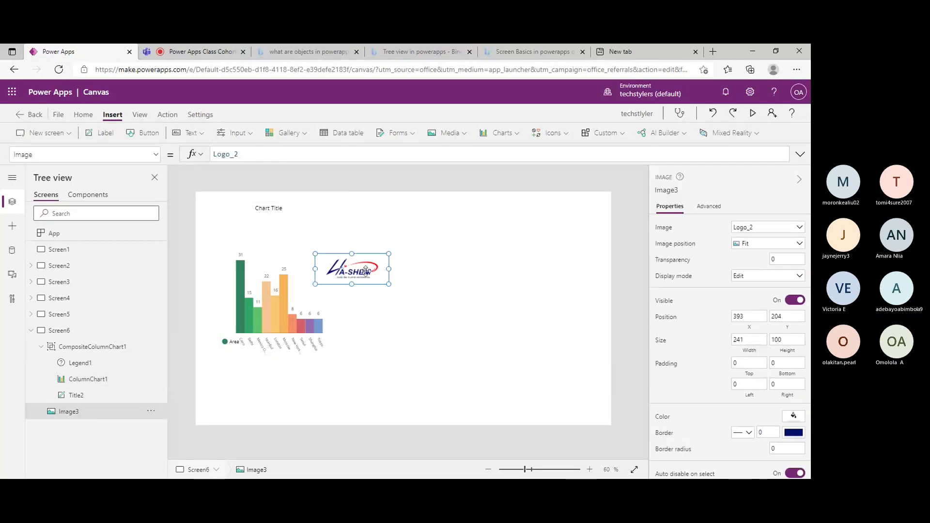
left_click(291, 284)
left_click_drag(352, 269, 401, 212)
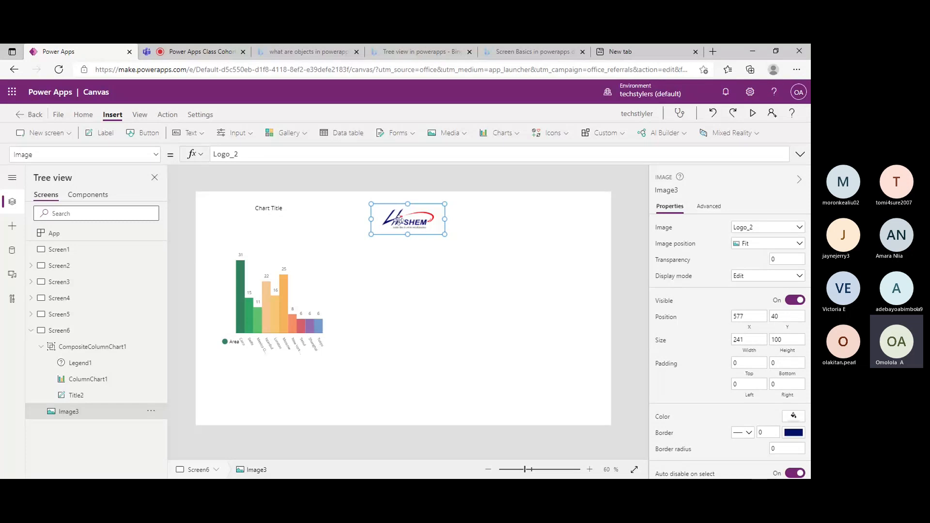
left_click(258, 272)
left_click_drag(258, 273, 347, 339)
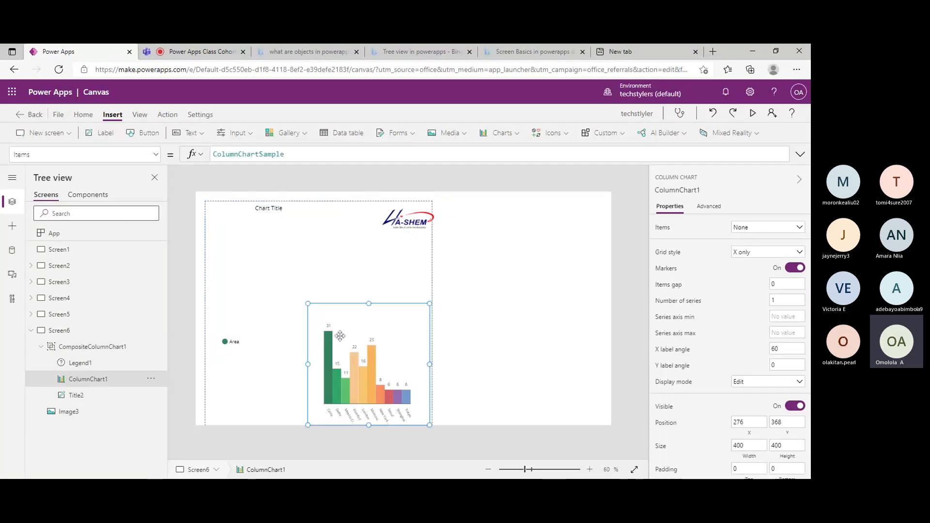
- Insert a line chart on Screen6 and move its plot to about X 730, Y 140
left_click(514, 133)
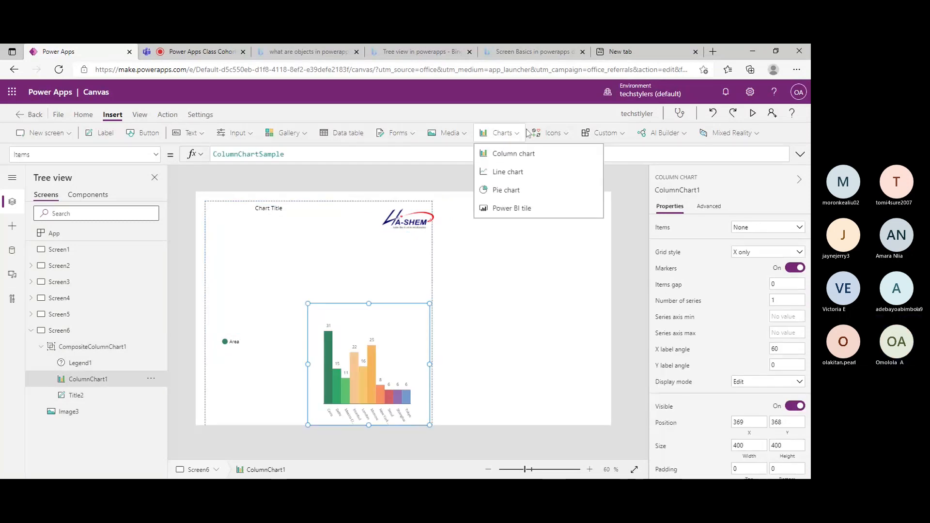
left_click(494, 172)
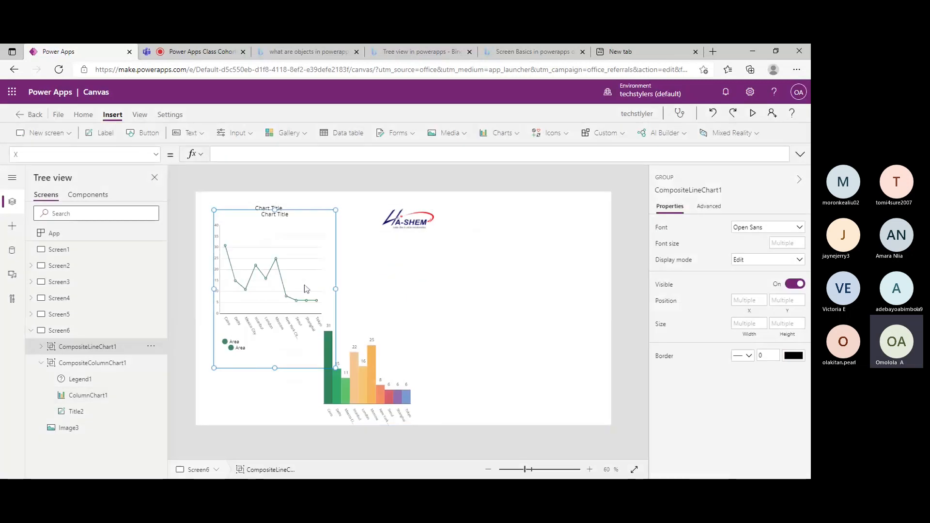
left_click_drag(306, 289, 511, 314)
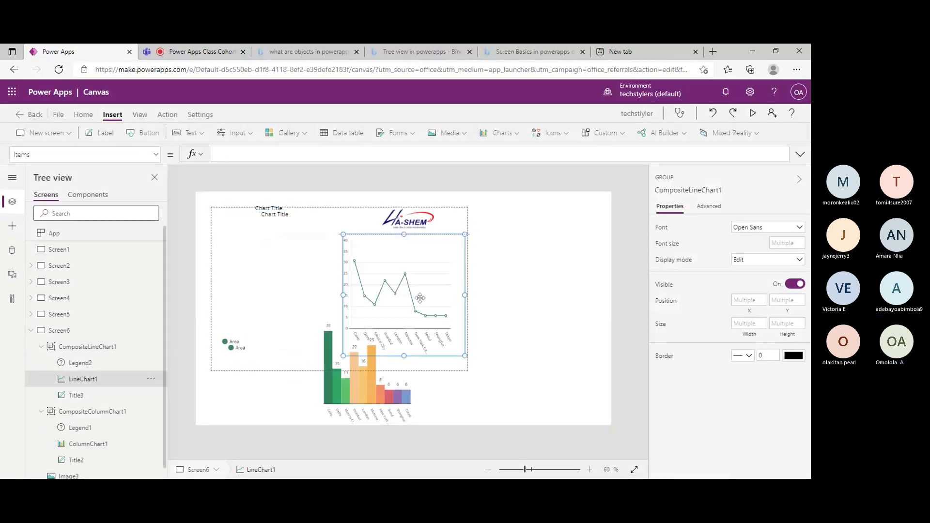
left_click(504, 133)
left_click(518, 135)
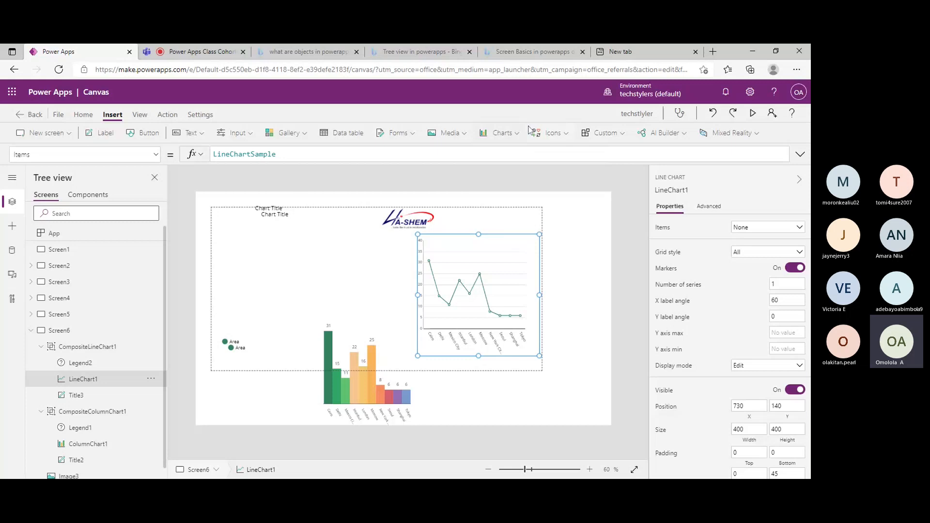
- Insert a Home icon on Screen6 and place it at X 40, Y 40
left_click(551, 136)
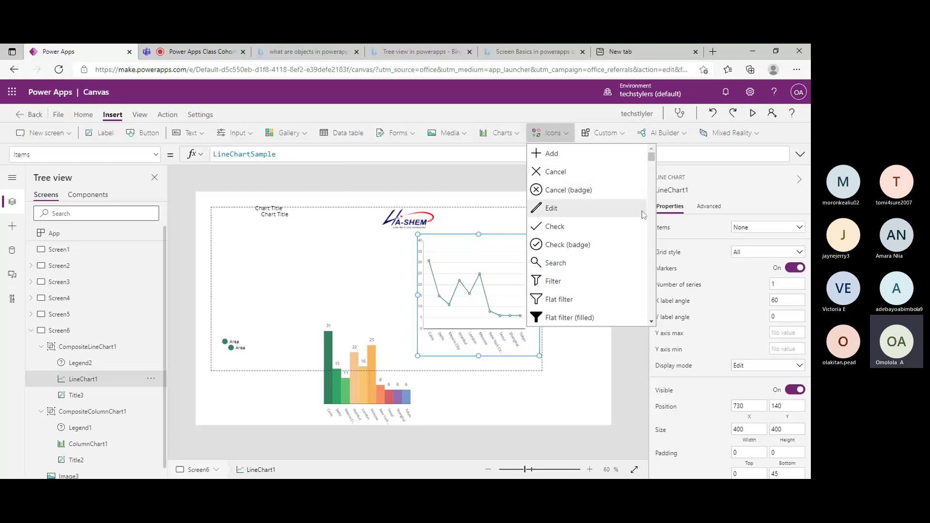
left_click_drag(653, 160, 537, 167)
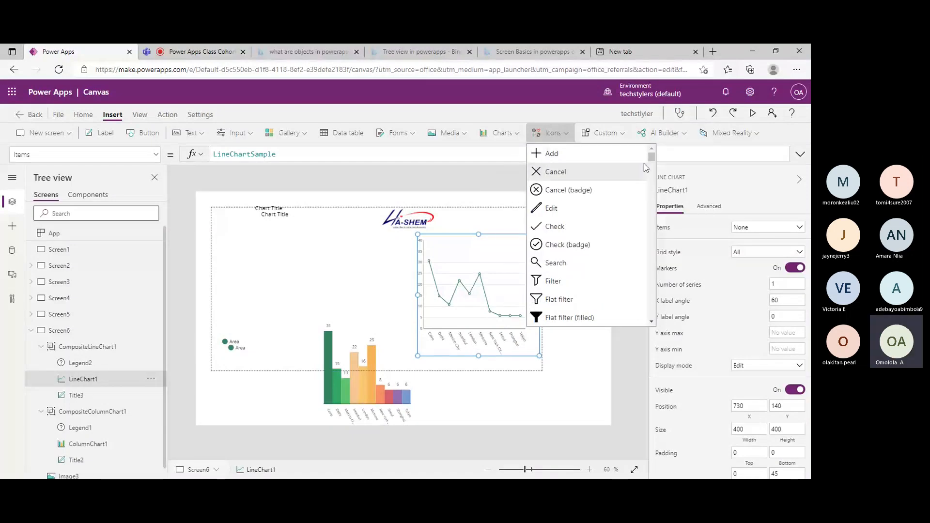
mouse_move(647, 167)
left_mouse_down()
mouse_move(644, 241)
mouse_move(648, 155)
mouse_move(646, 166)
left_mouse_up()
left_click_drag(646, 167, 650, 180)
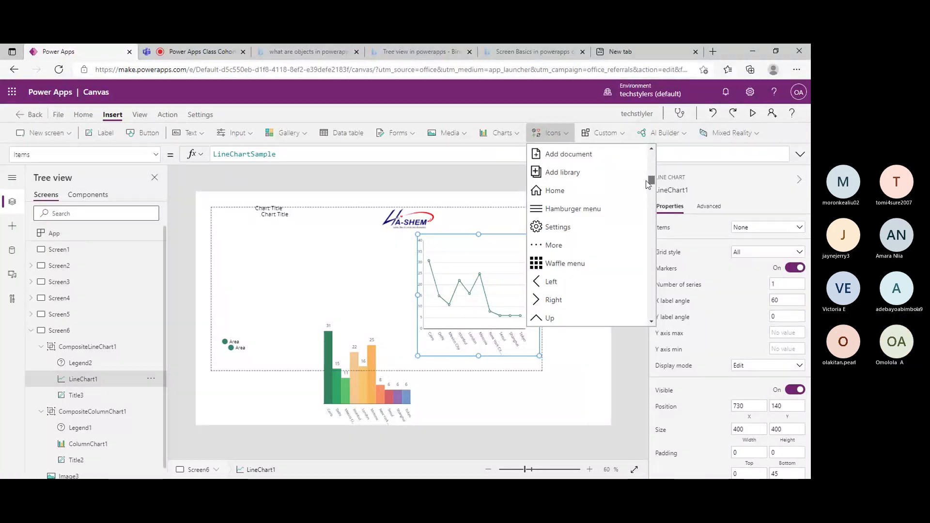
left_click(555, 191)
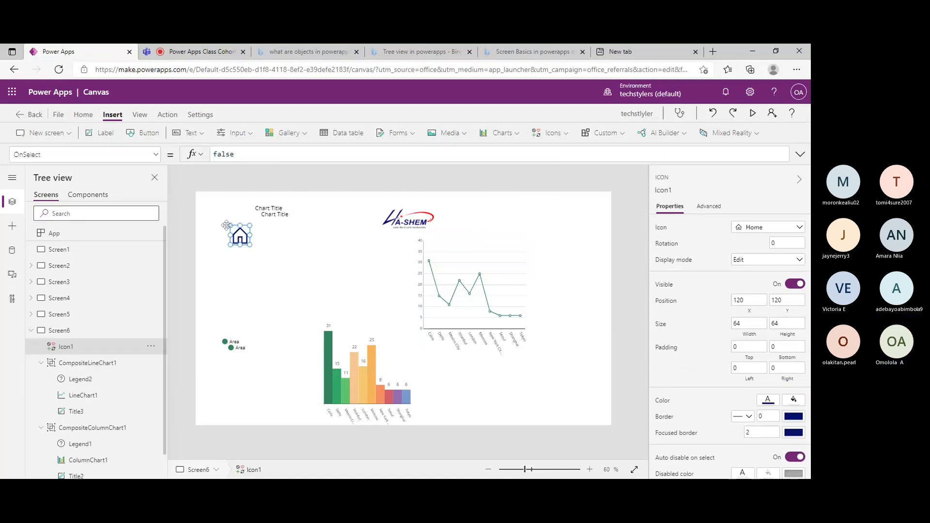
left_click_drag(226, 225, 204, 202)
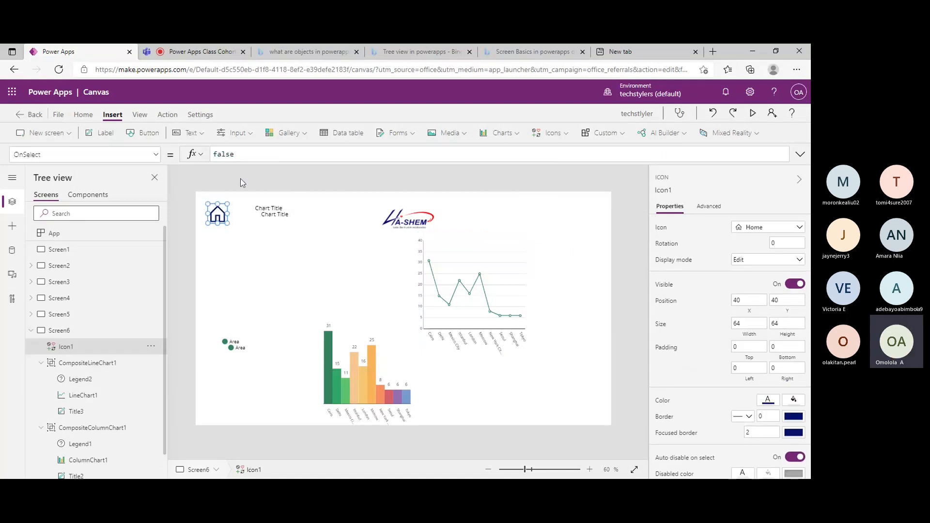
- Replace the Home icon's OnSelect formula with Back()
left_click(235, 155)
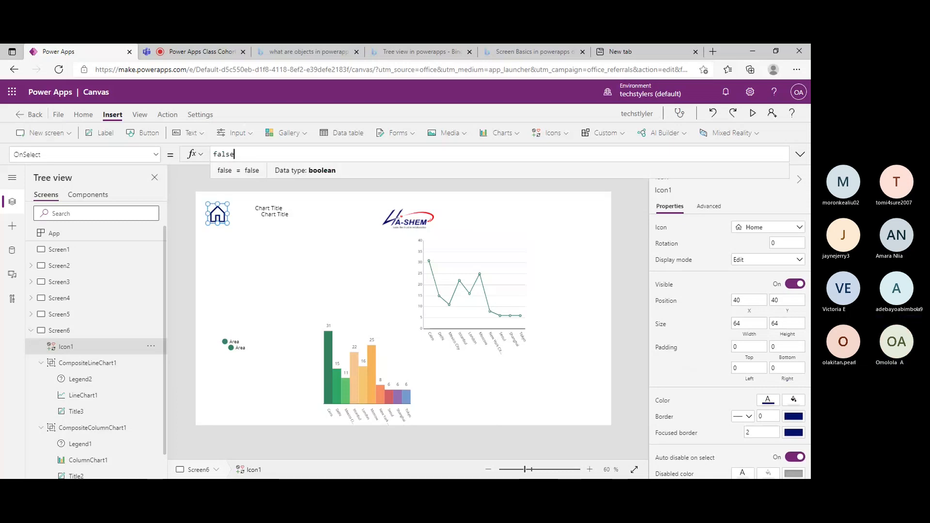
key("BackSpace")
key("BackSpace")
key("BackSpace")
key("BackSpace")
key("BackSpace")
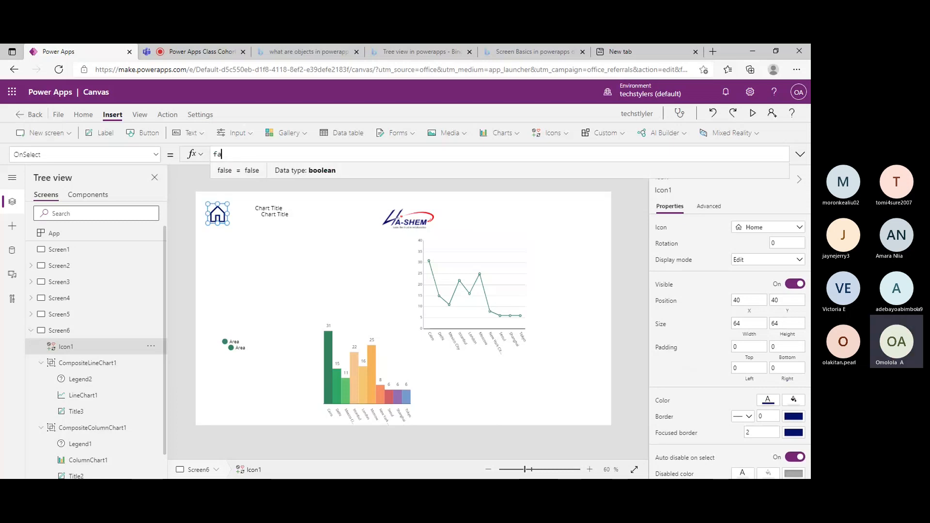
type("bac")
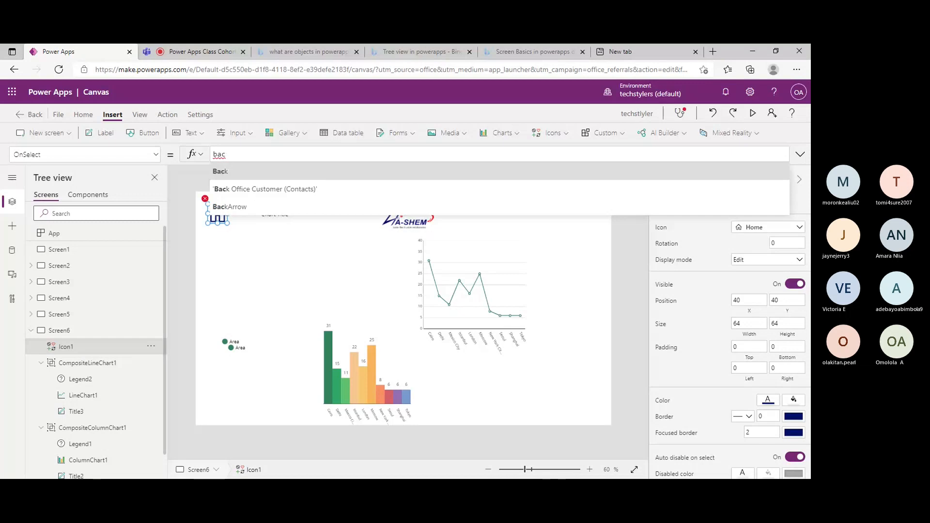
left_click(249, 174)
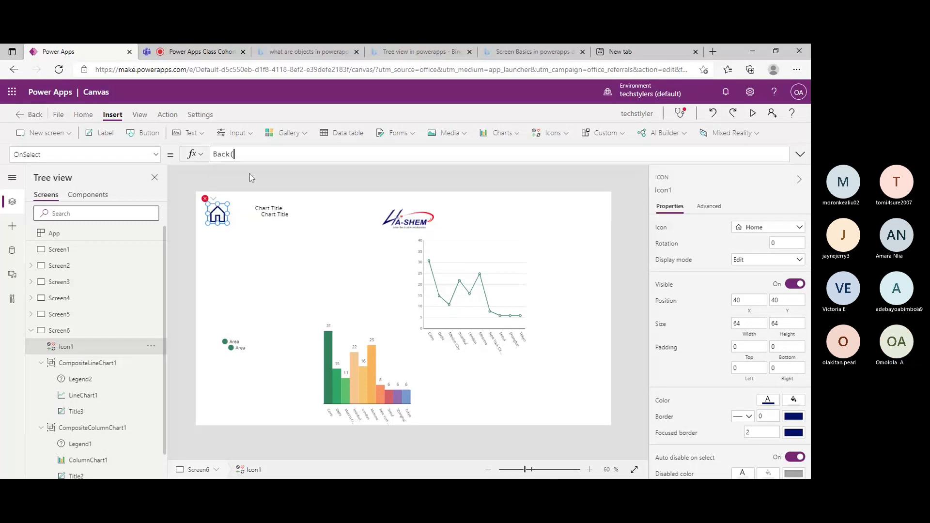
type(")")
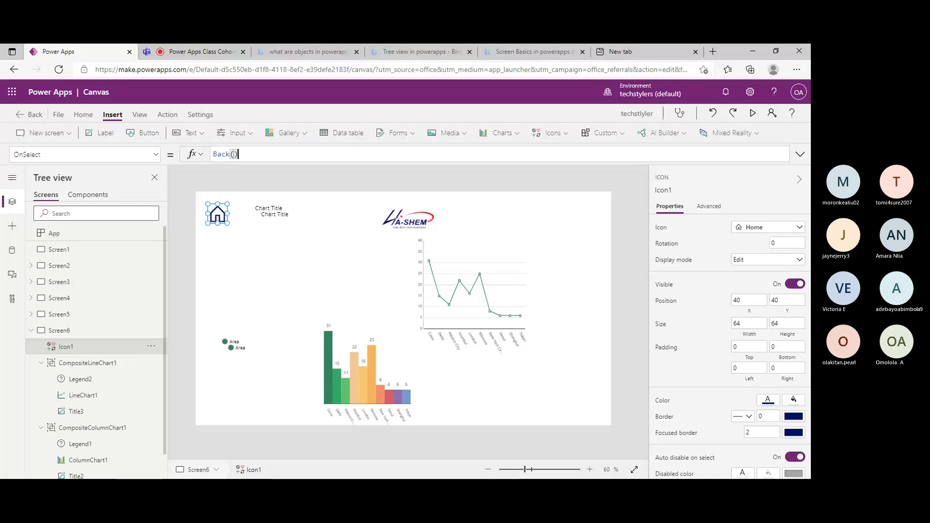
- Preview Screen6, then return to the editor and dismiss the testing tip
left_click(753, 113)
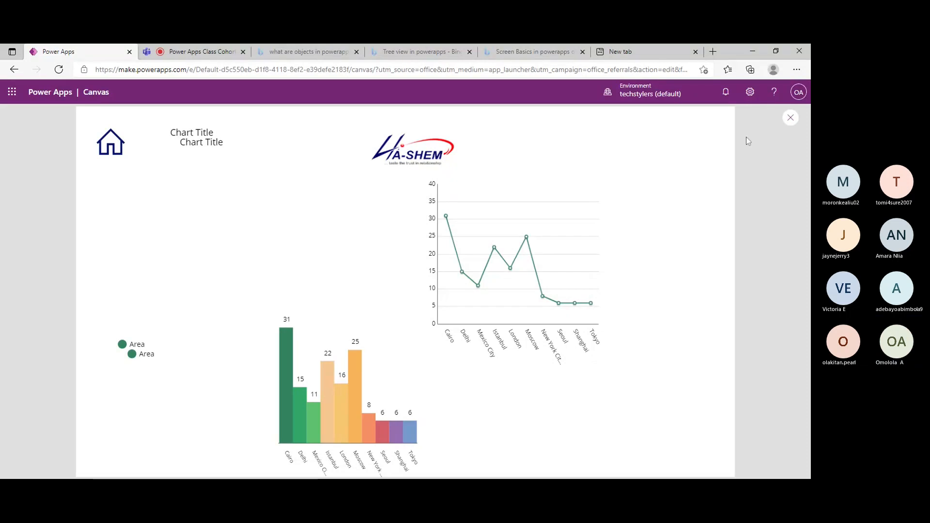
key("Escape")
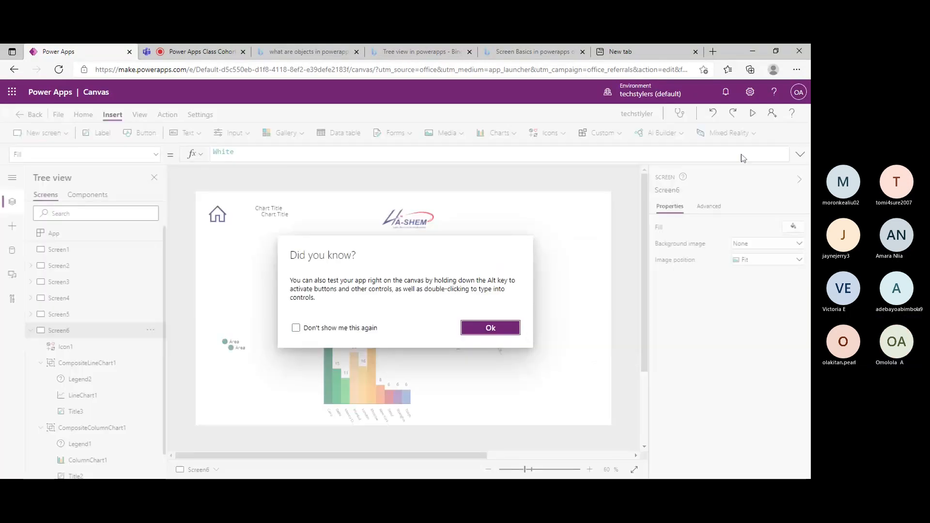
left_click(490, 328)
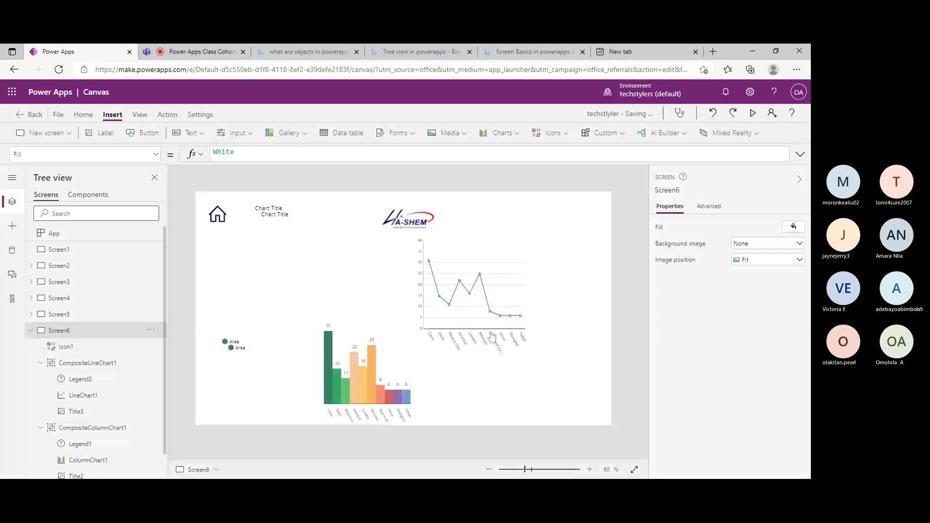
- Preview Screen2 and close the preview
left_click(52, 268)
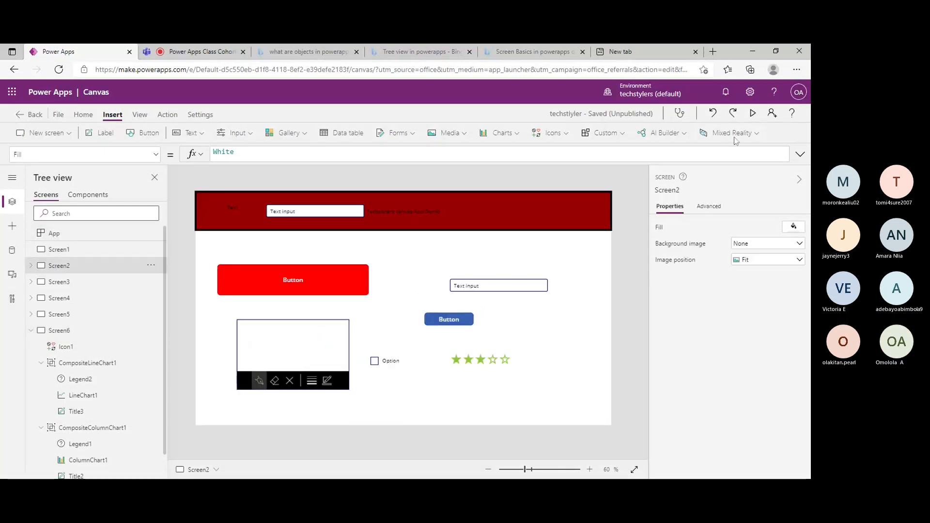
left_click(753, 113)
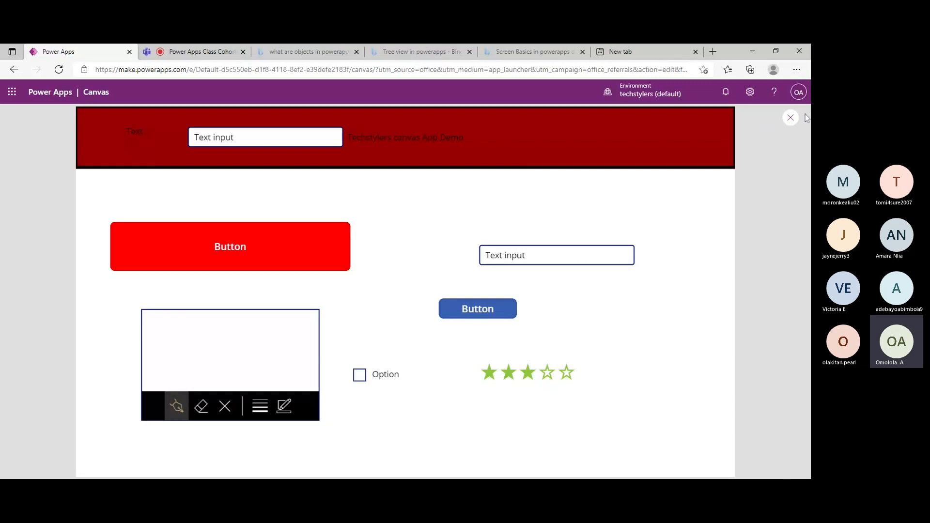
left_click(791, 118)
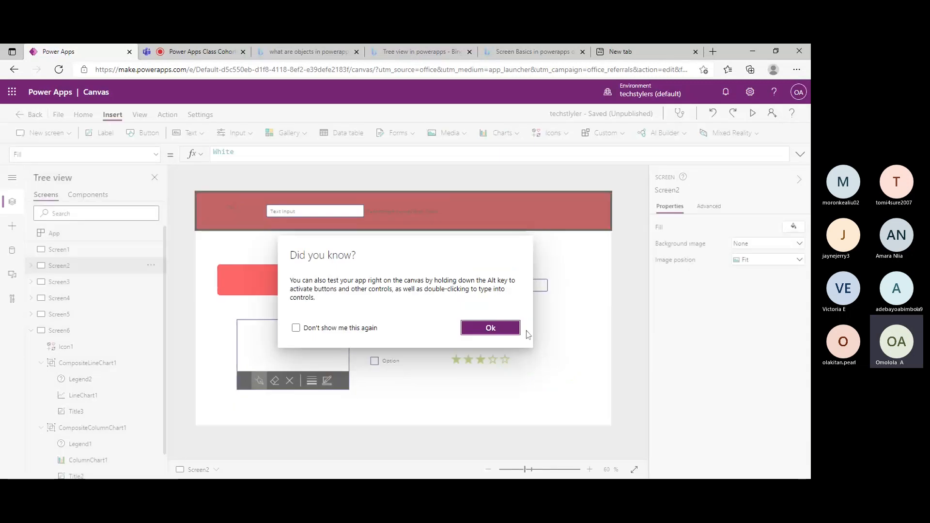
- Dismiss the testing tip, then insert a Cancel (badge) icon on Screen6 and place it in the upper-right corner at about X 1293, Y 1
left_click(491, 328)
scroll(97, 339, "down", 1)
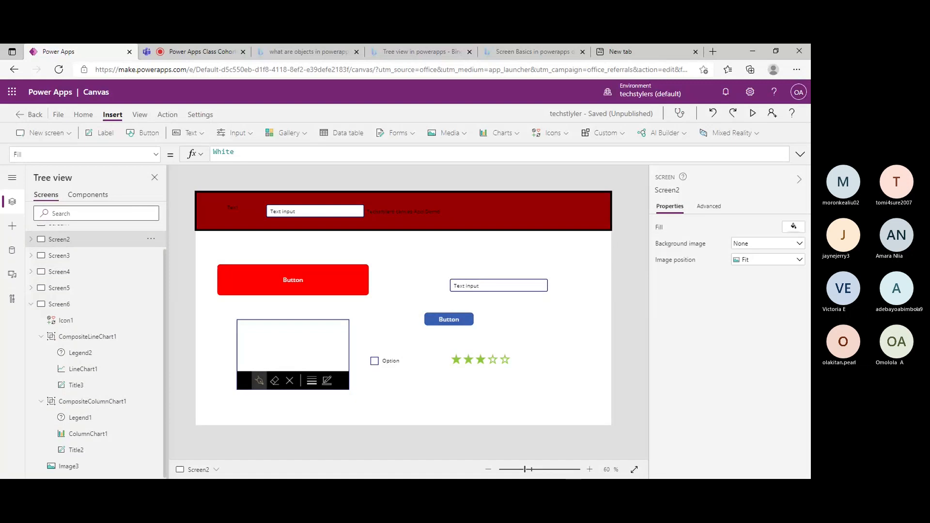
left_click(30, 304)
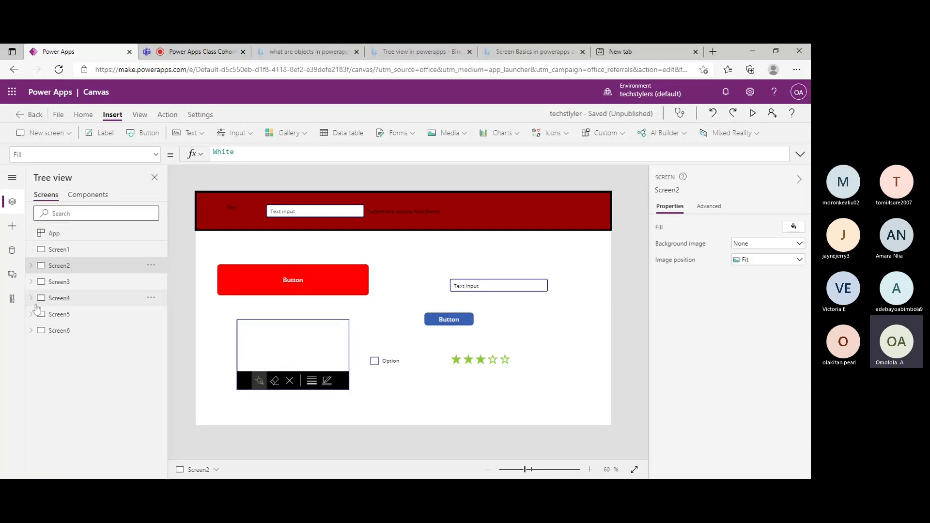
left_click(61, 331)
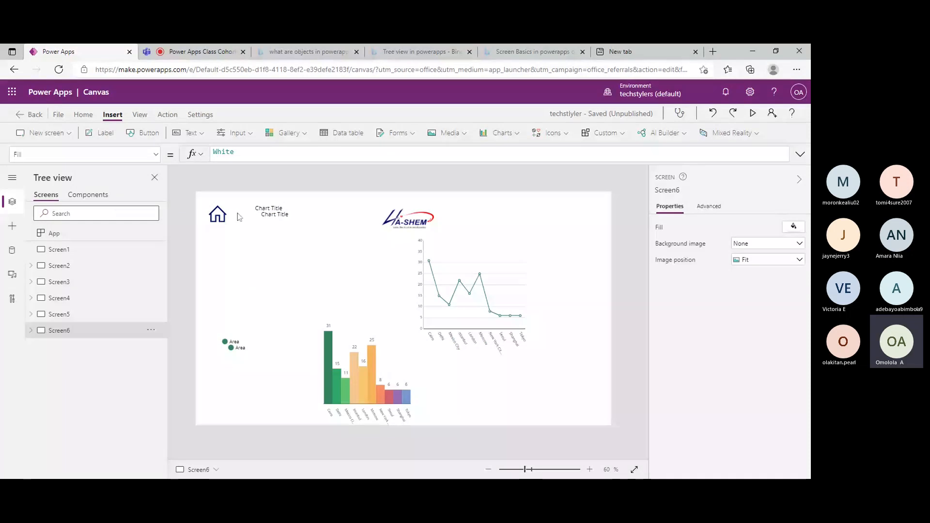
left_click(567, 134)
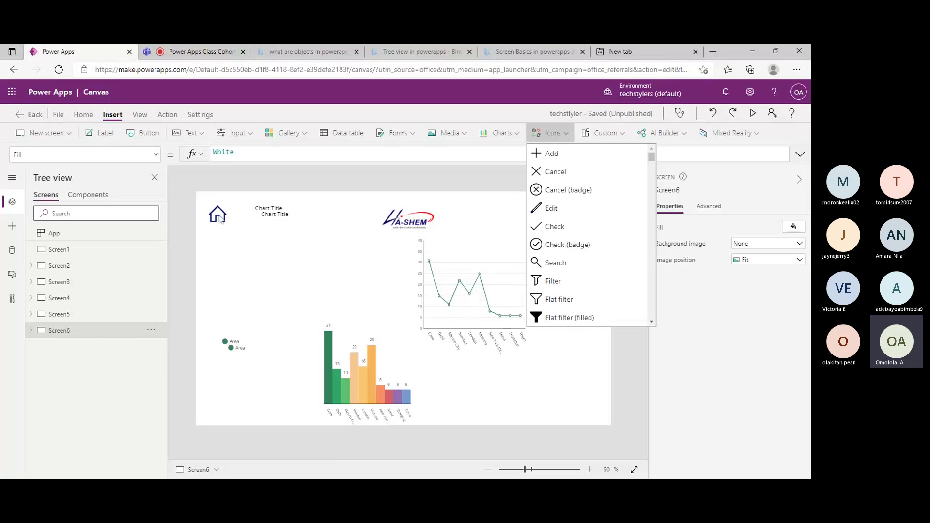
left_click(537, 194)
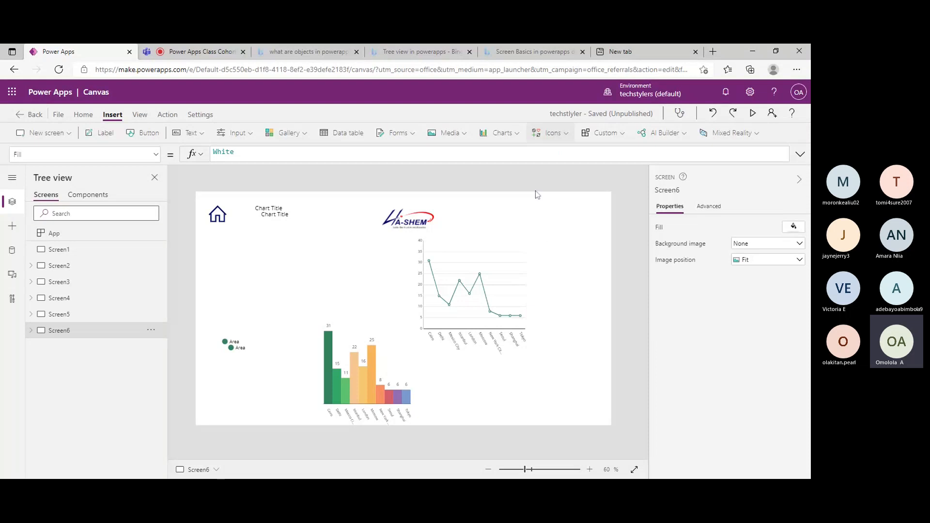
left_click_drag(242, 237, 595, 200)
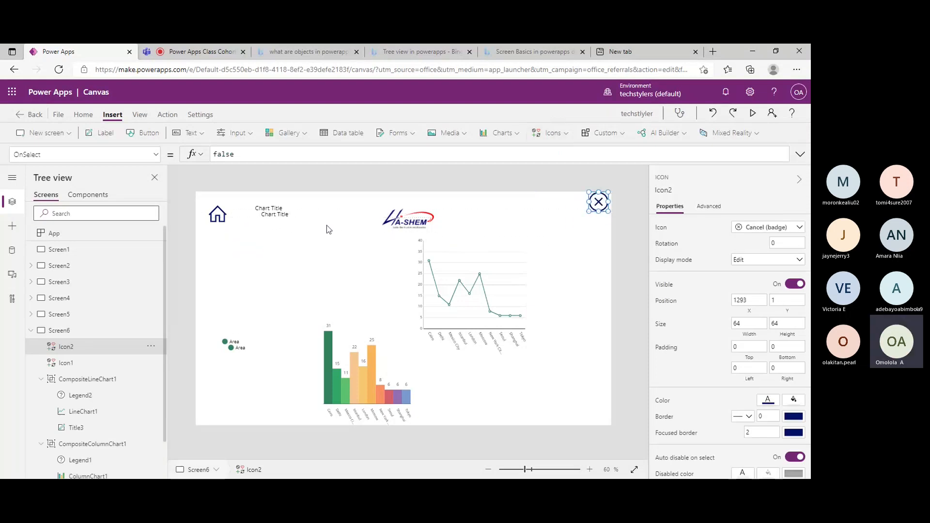
- Replace the Home icon's OnSelect formula on Screen6 with Navigate(Screen2)
left_click(226, 219)
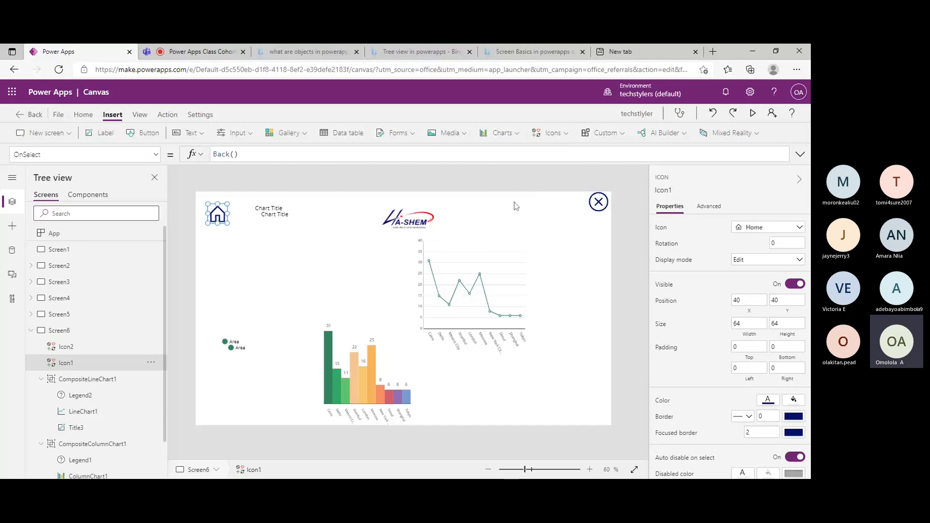
left_click(234, 154)
key("ctrl+a")
type("navigate")
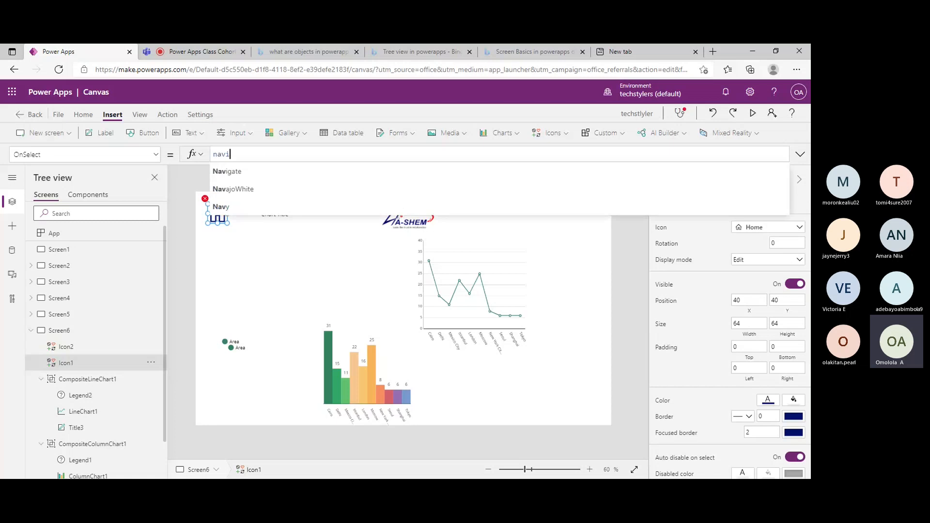
left_click(228, 171)
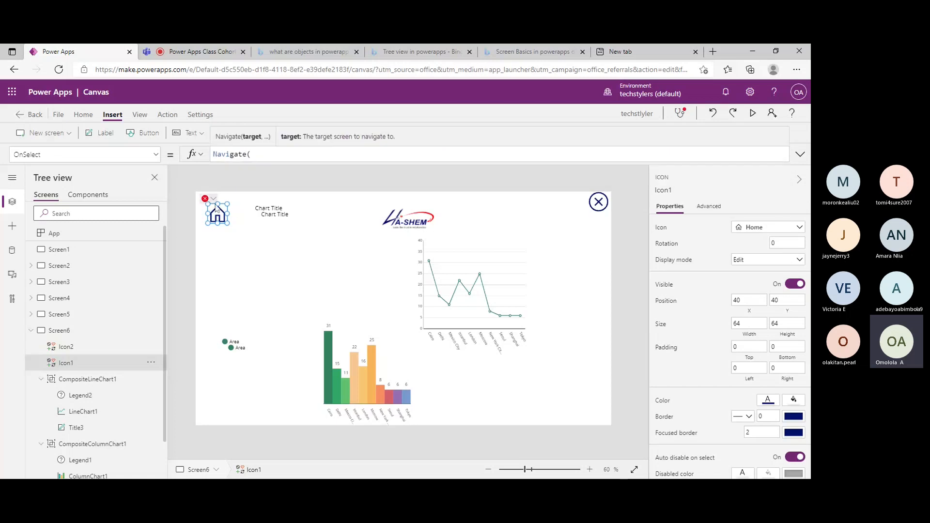
type("screen")
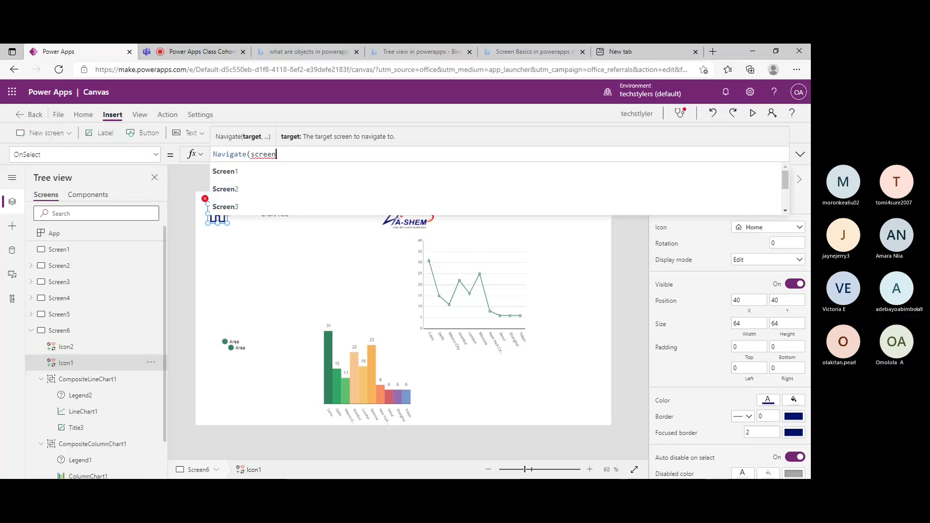
left_click(230, 194)
left_click(224, 175)
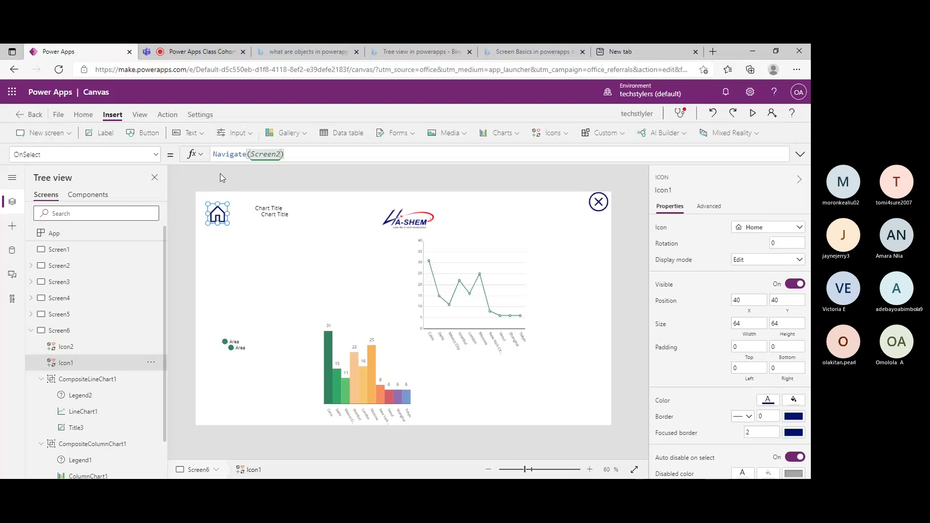
- Preview Screen6, test the Home icon's navigation, and return to the editor, dismissing the tip
left_click(218, 215)
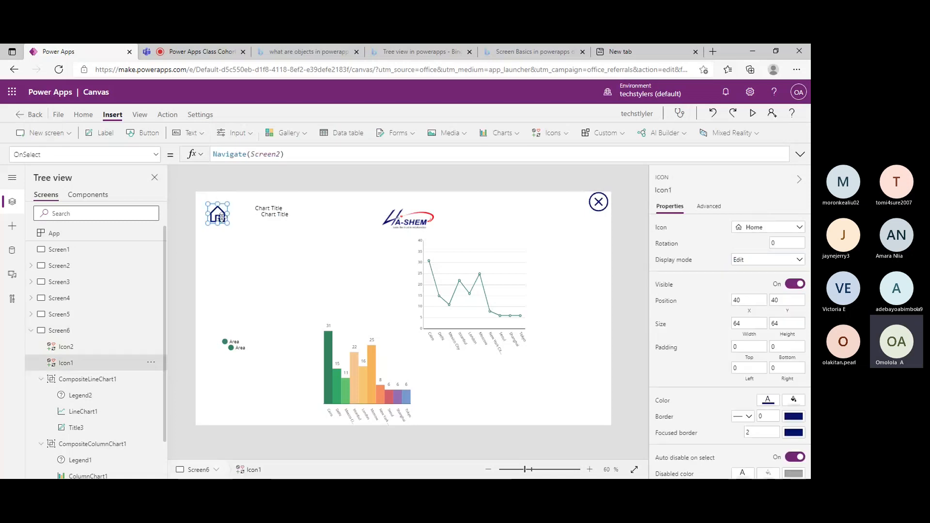
left_click(755, 110)
left_click(753, 113)
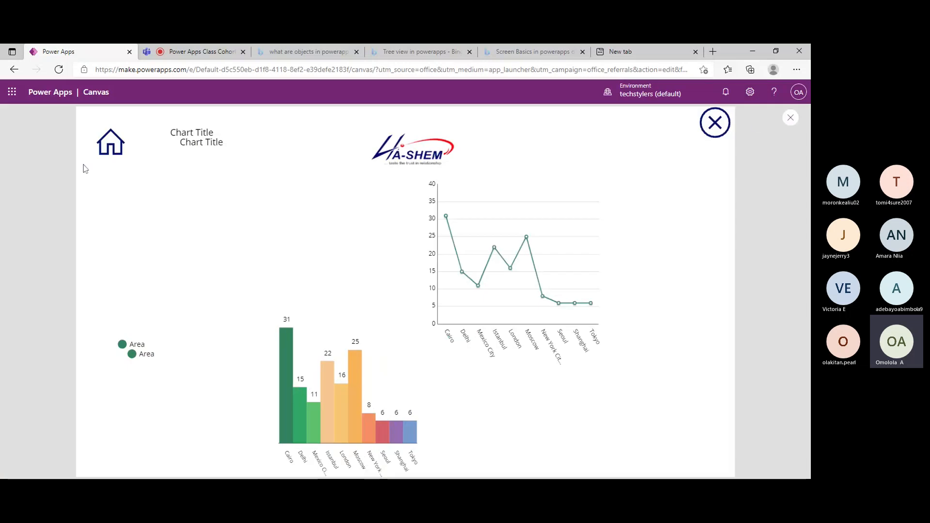
left_click(111, 142)
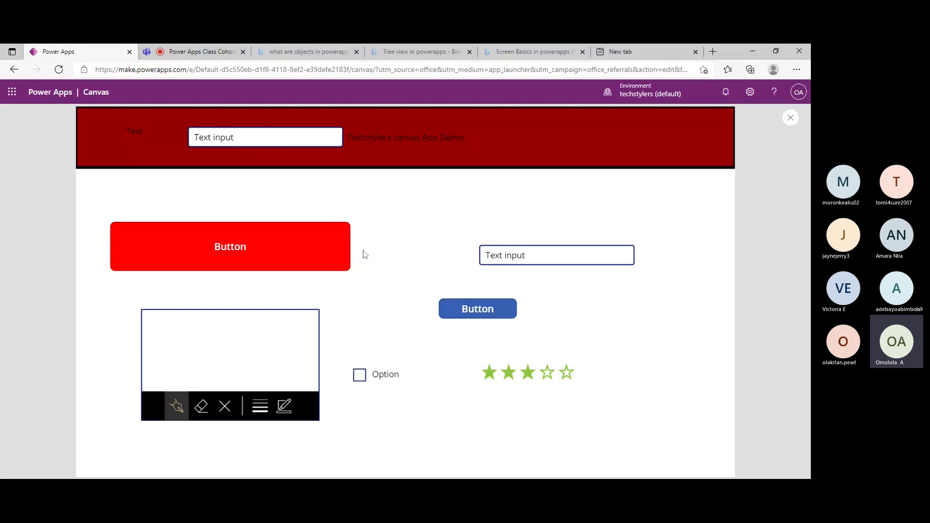
left_click(791, 117)
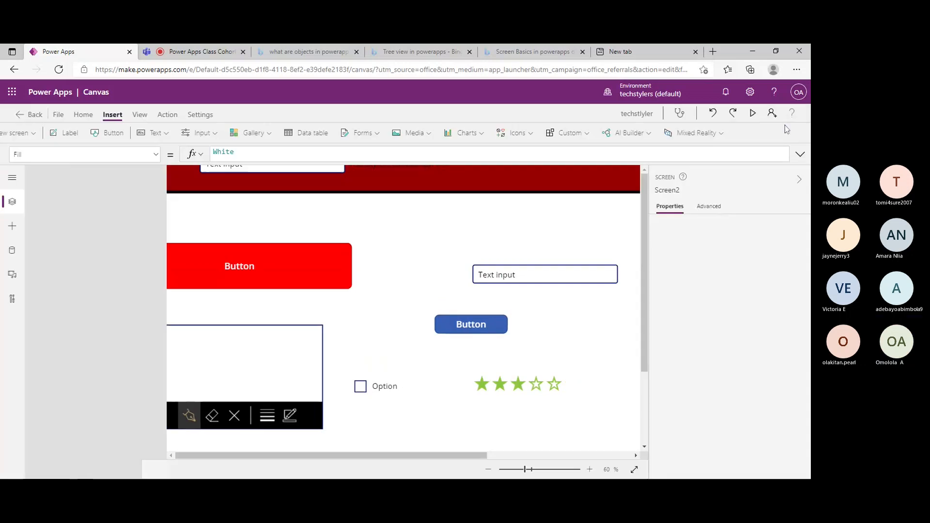
left_click(493, 330)
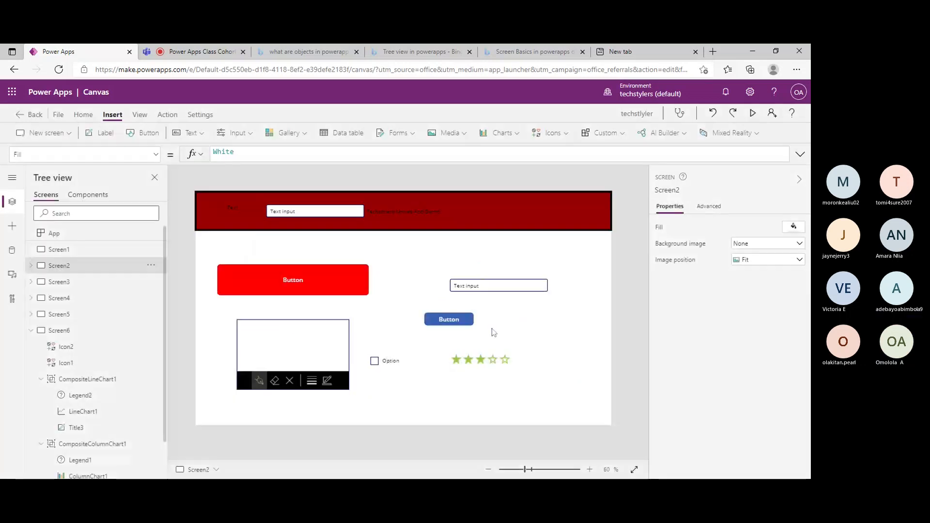
- Rename Screen2 as Home
left_click(32, 331)
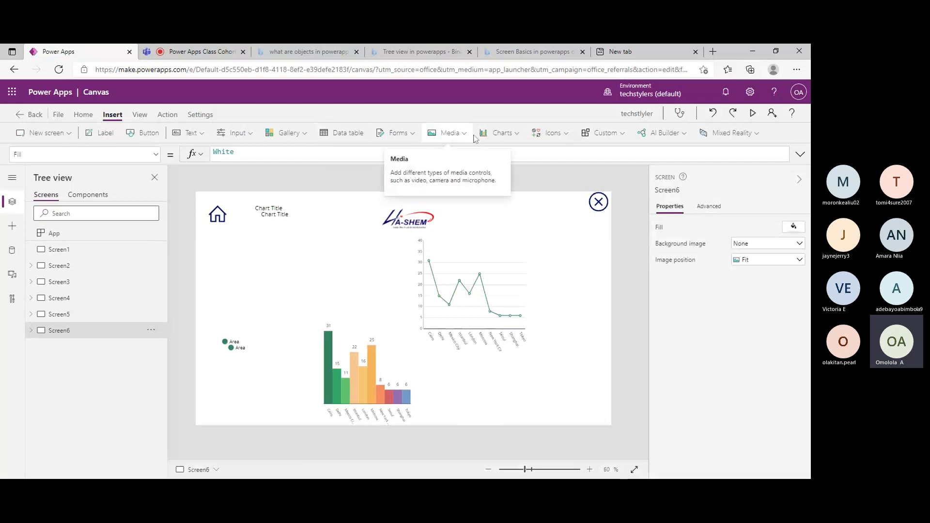
left_click(548, 134)
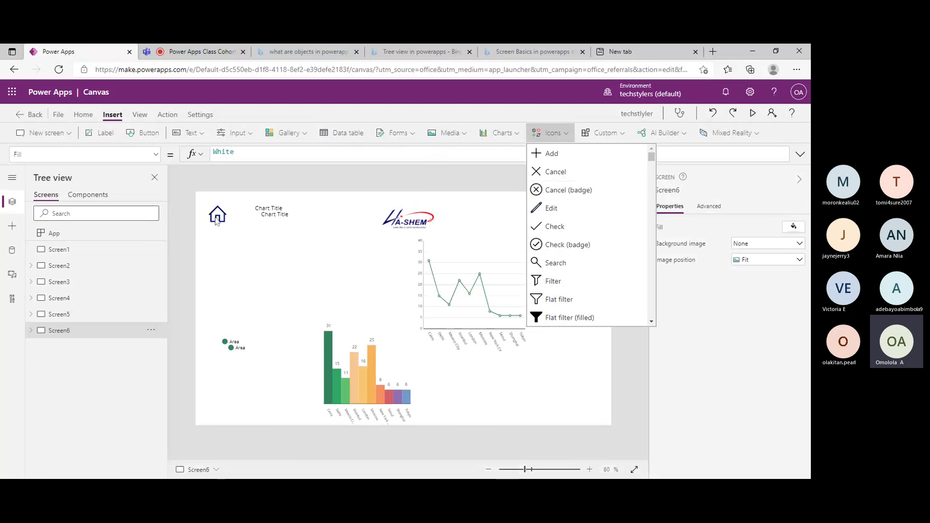
left_click(60, 250)
left_click(151, 267)
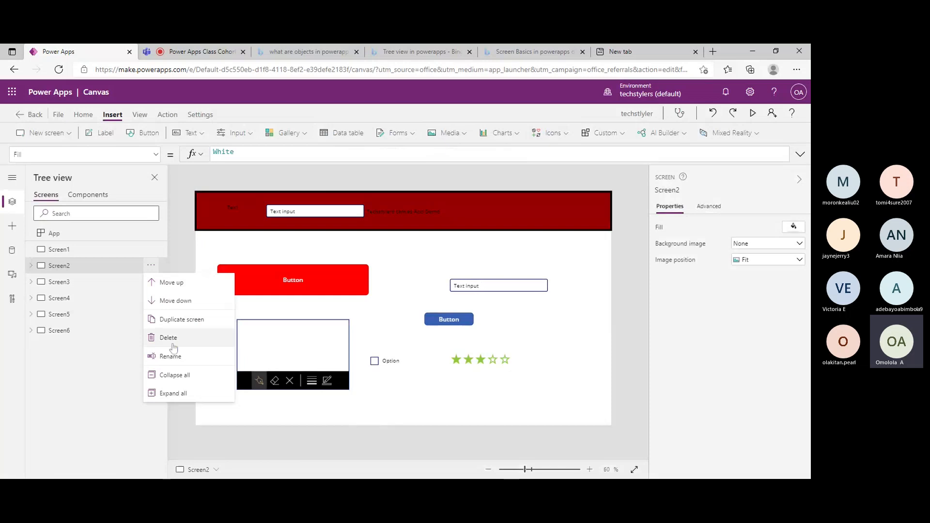
left_click(686, 312)
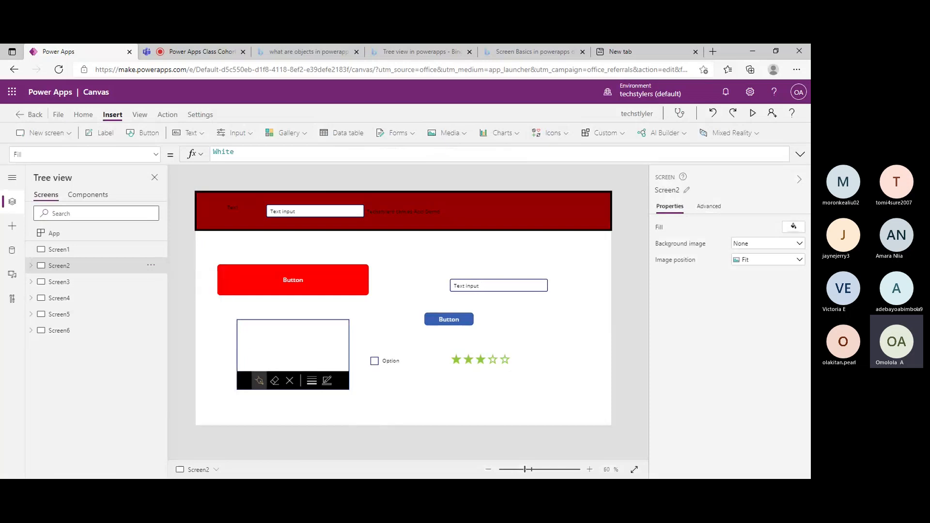
left_click(686, 190)
type("Home")
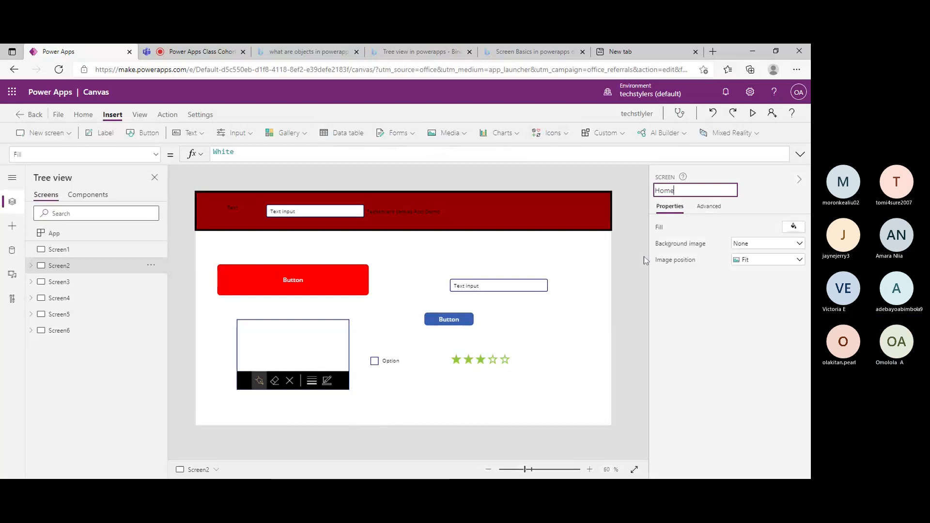
key("Return")
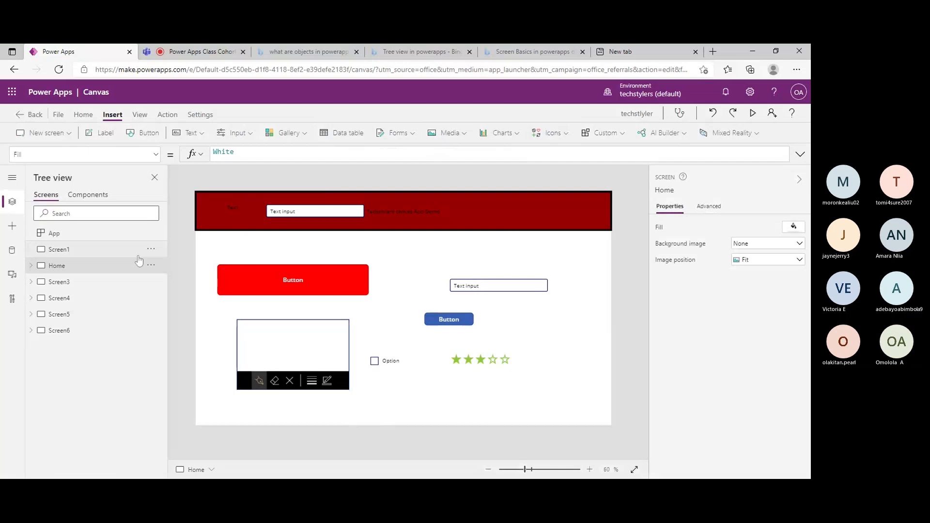
- Set the height of the Cancel (badge) icon on Screen6 to 100
left_click(77, 331)
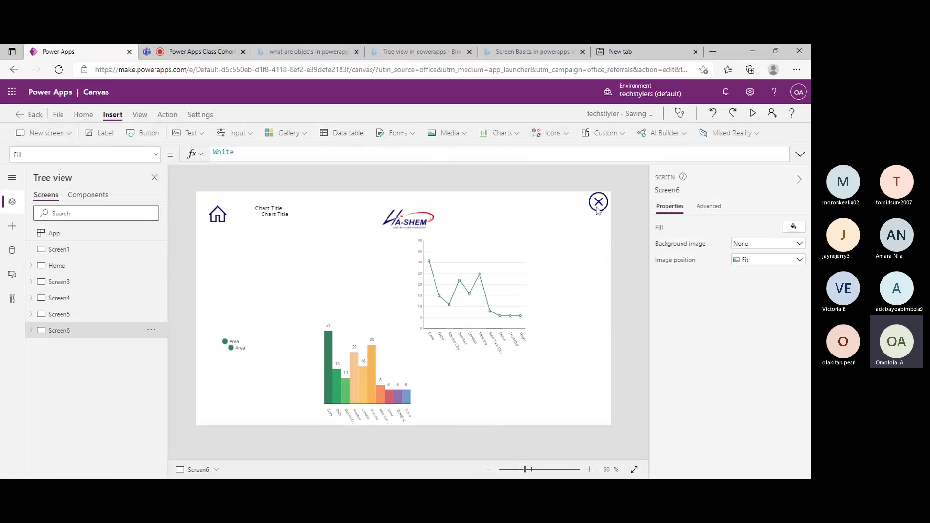
left_click(598, 208)
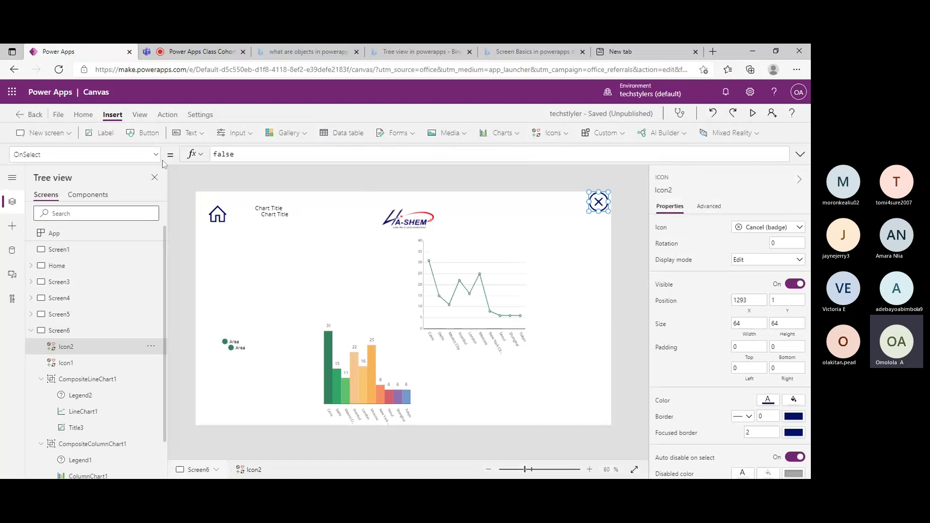
left_click(148, 155)
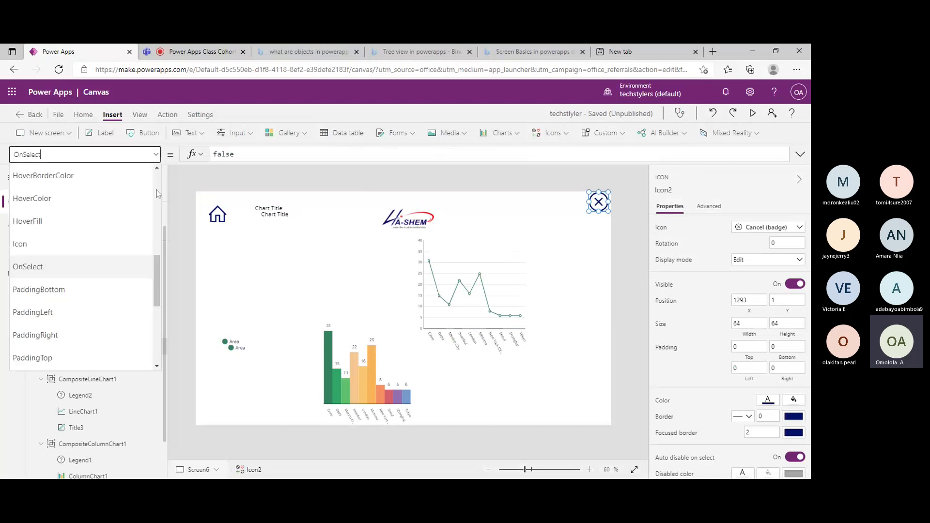
scroll(129, 252, "up", 3)
scroll(123, 280, "down", 2)
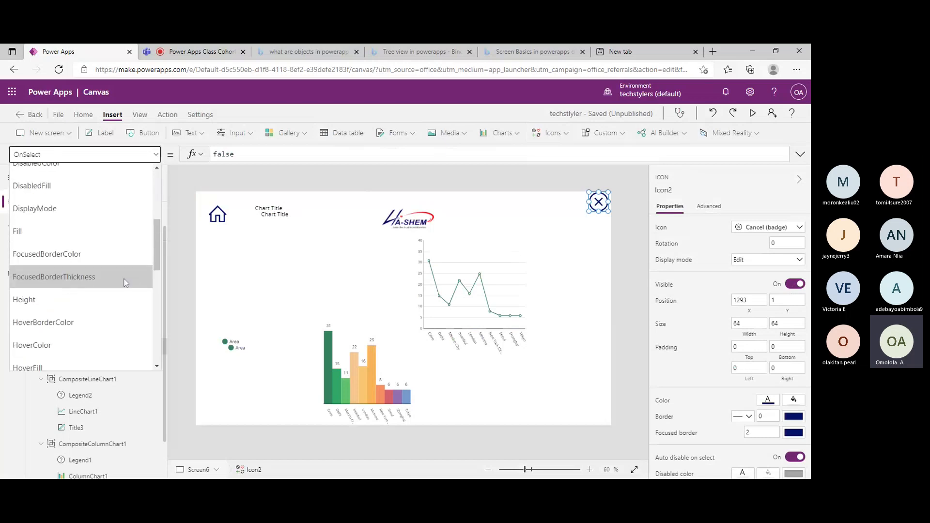
scroll(95, 265, "up", 3)
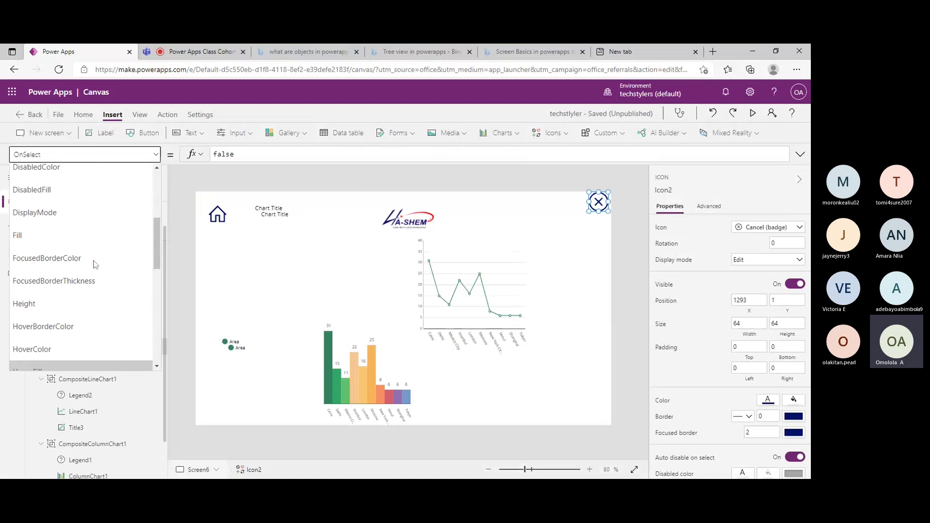
left_click(29, 337)
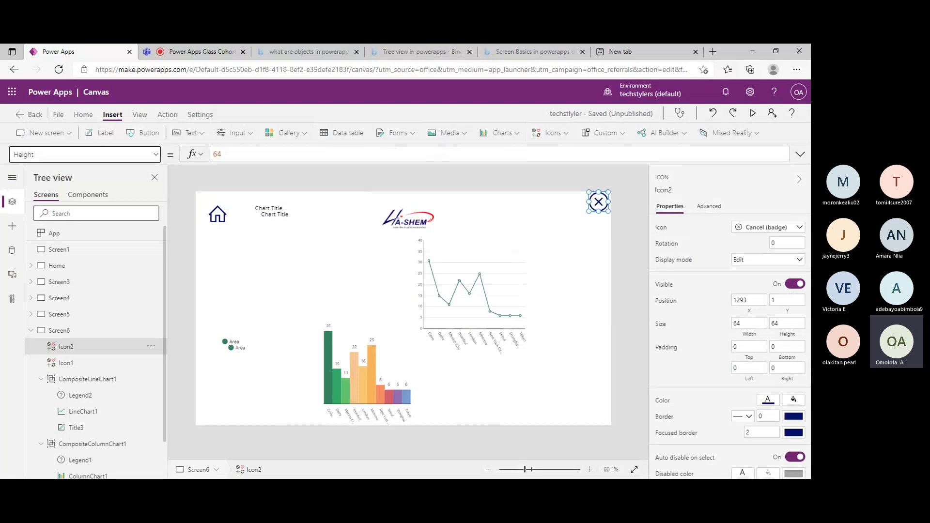
left_click(785, 323)
key("BackSpace")
key("BackSpace")
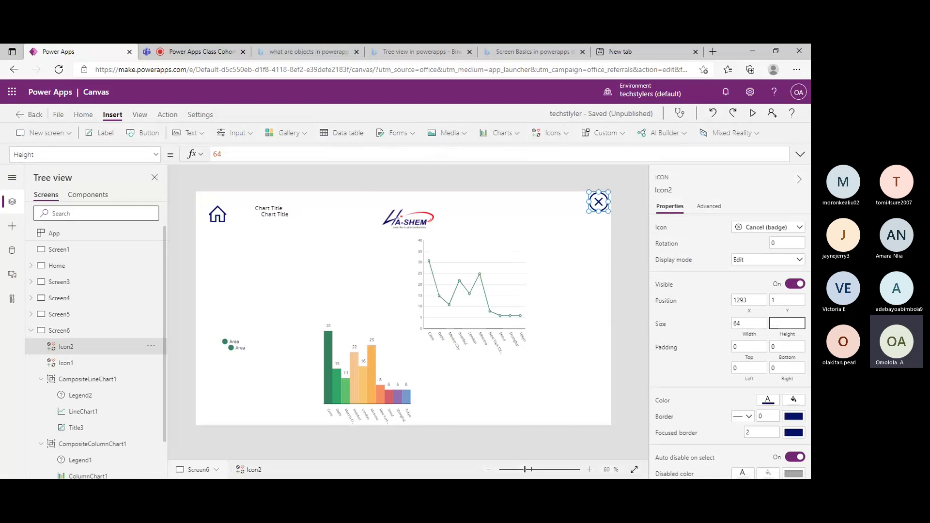
type("100")
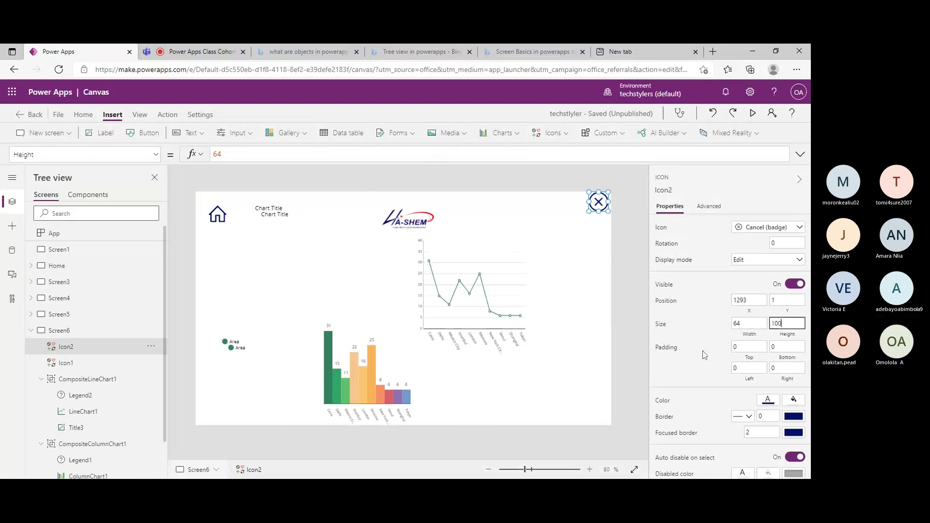
key("Return")
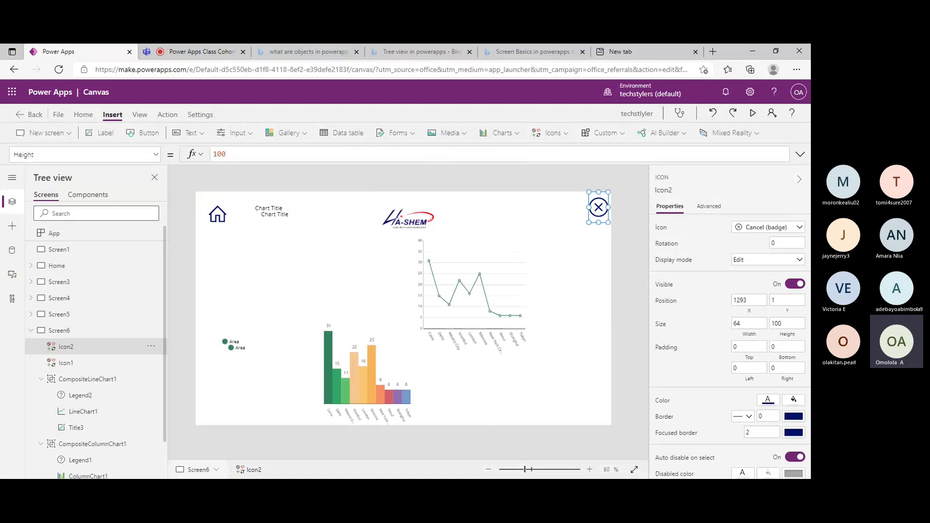
- Set the Cancel (badge) icon's width to 200 and reselect the icon on the canvas
left_click(749, 324)
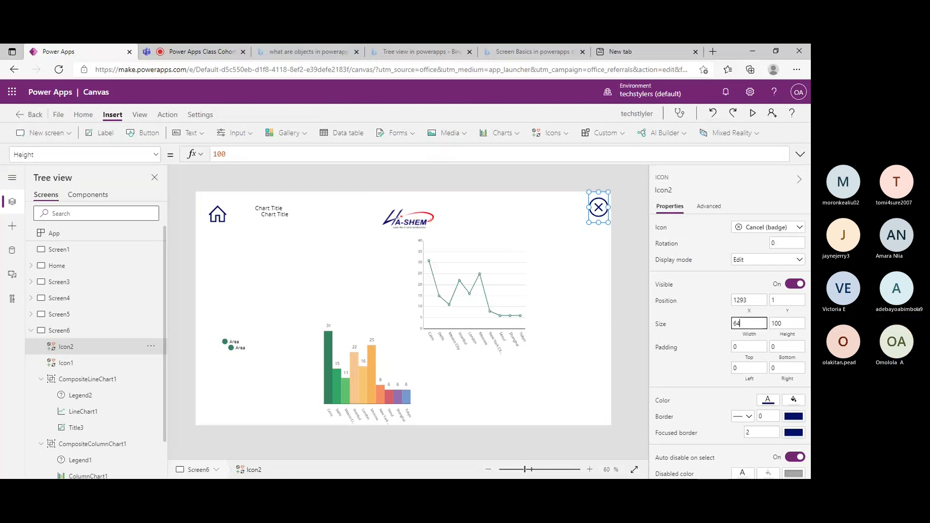
key("BackSpace")
key("BackSpace")
type("100")
left_click(59, 331)
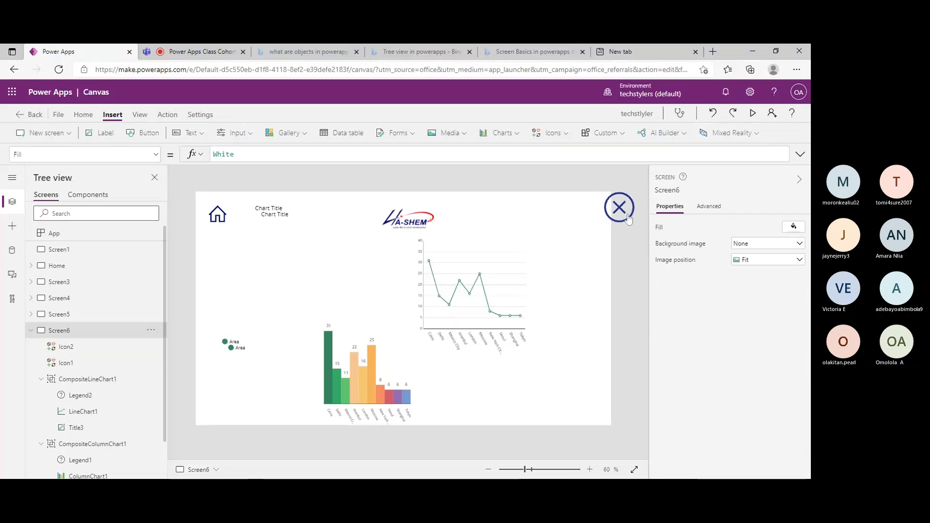
left_click(482, 242)
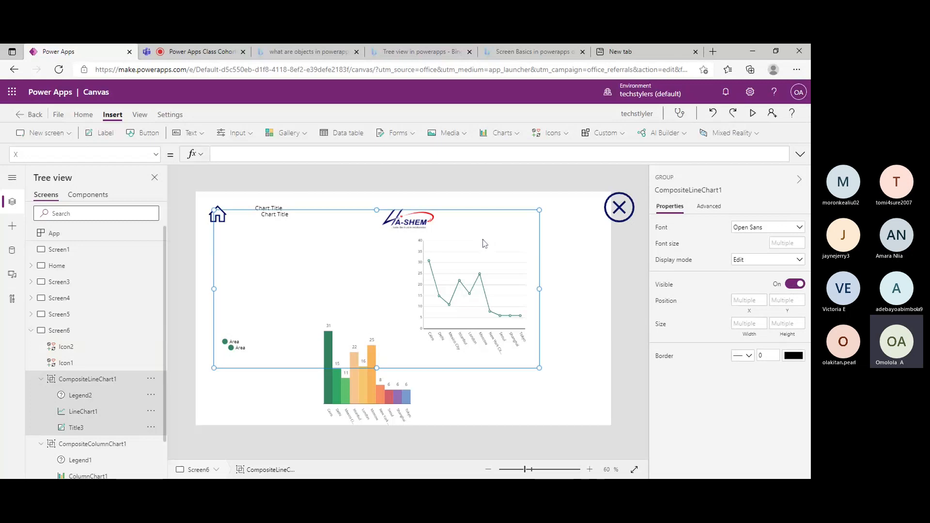
left_click(603, 214)
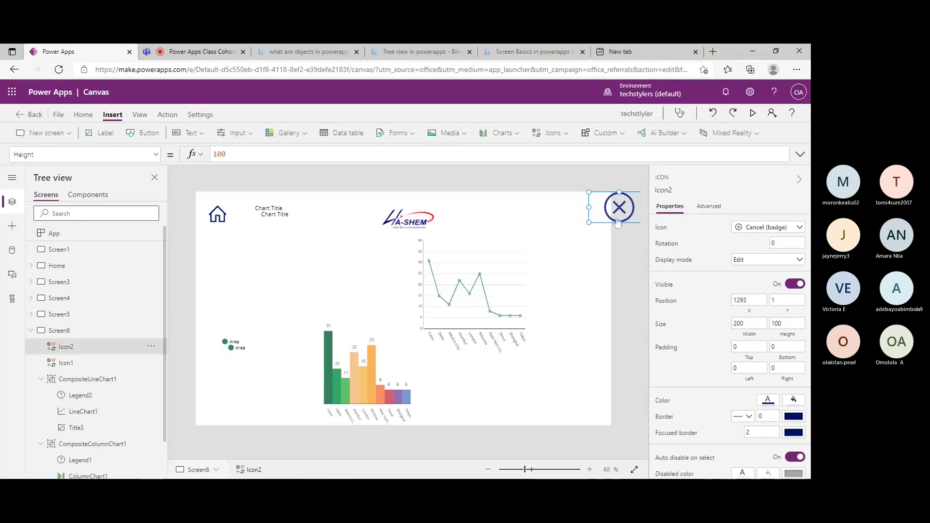
- Move the Cancel (badge) icon fully onto the Screen6 canvas, to about X 1061, Y 22
left_click_drag(618, 221, 547, 227)
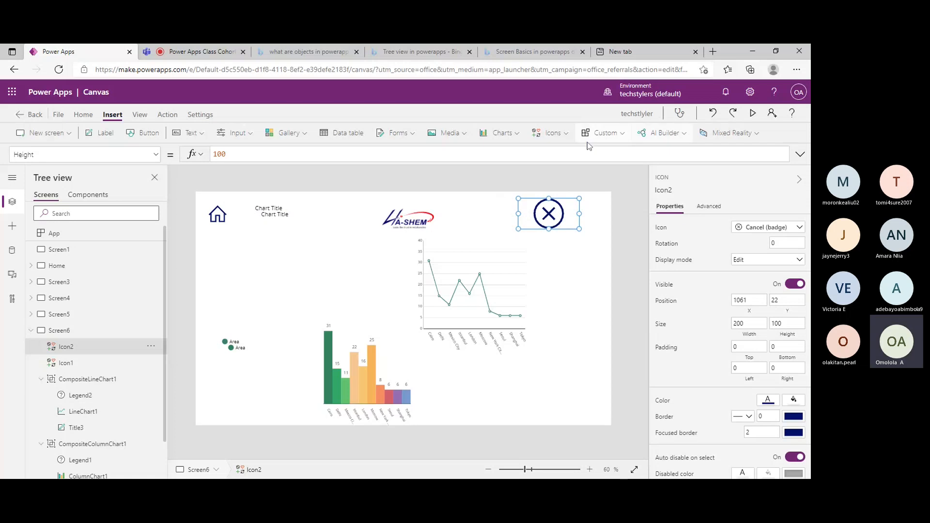
- Examine the Custom, AI Builder and Mixed Reality insert options, the app's data sources and its uploaded images
left_click(606, 133)
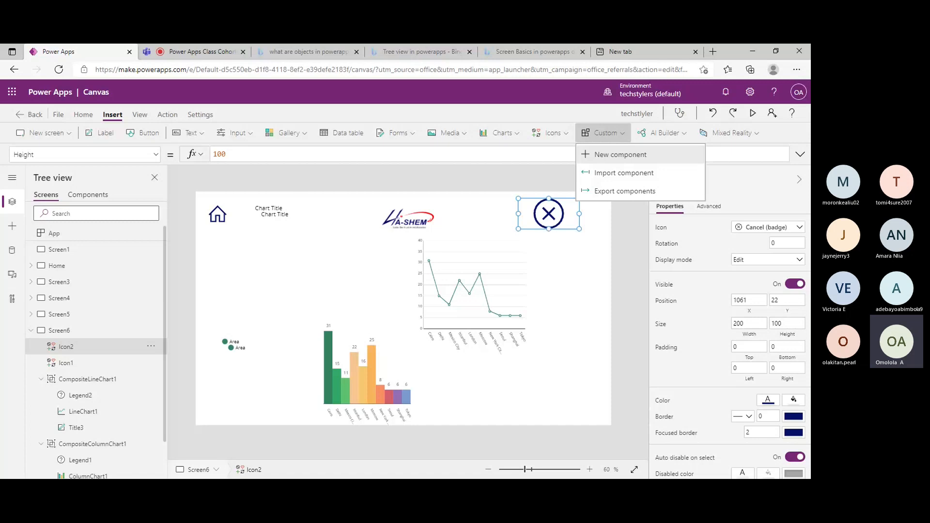
left_click(637, 297)
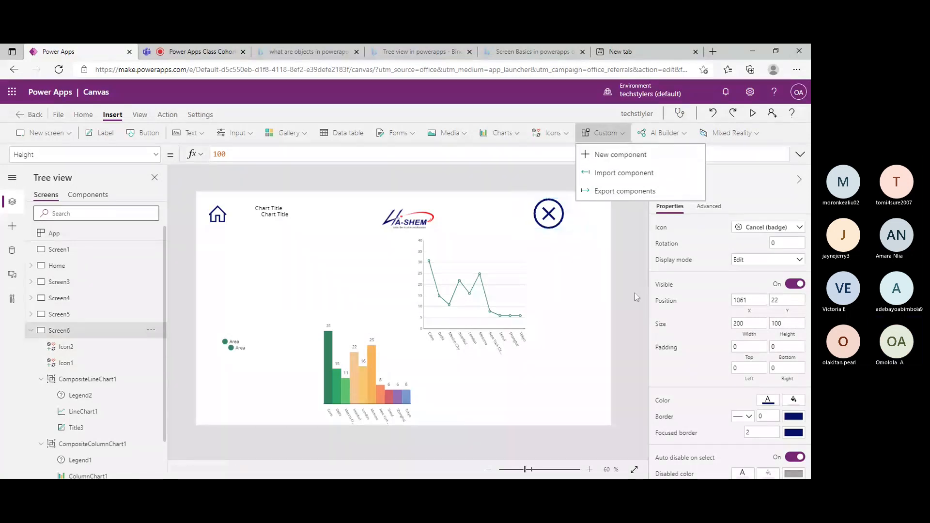
left_click(667, 134)
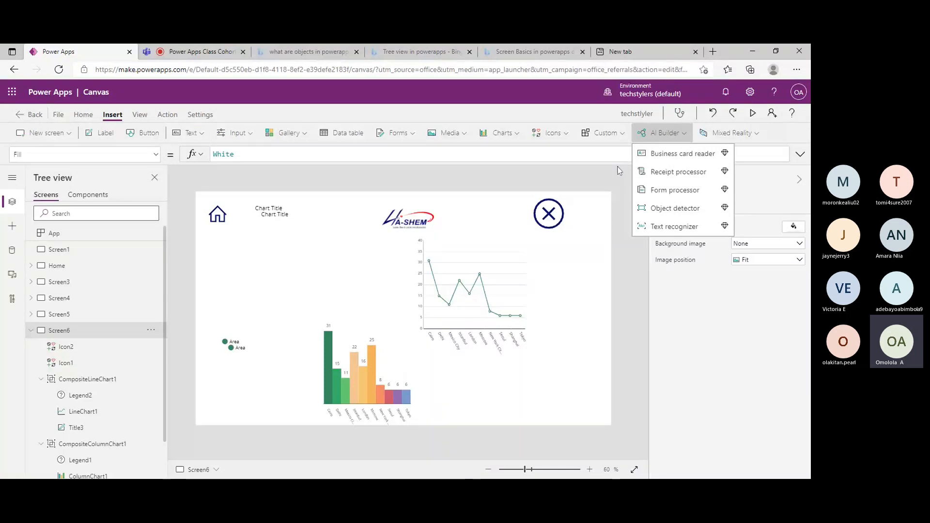
left_click(755, 134)
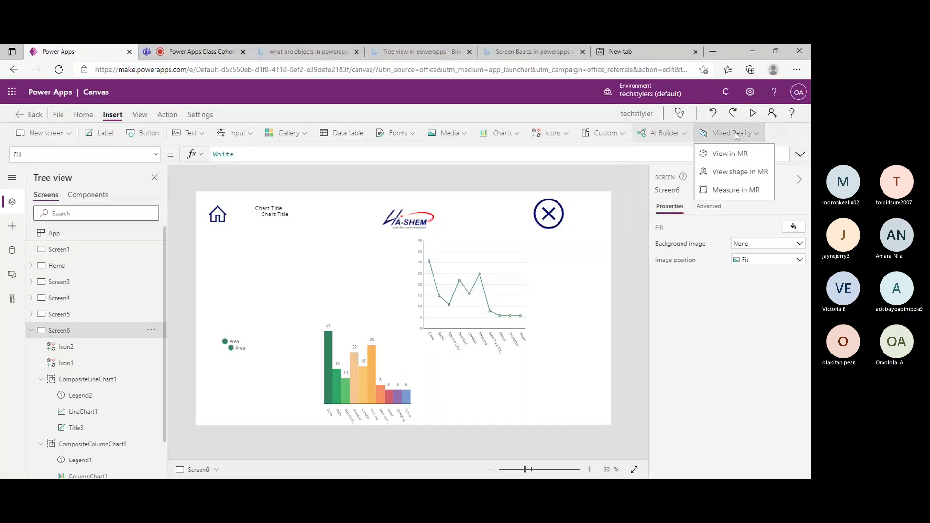
left_click(139, 114)
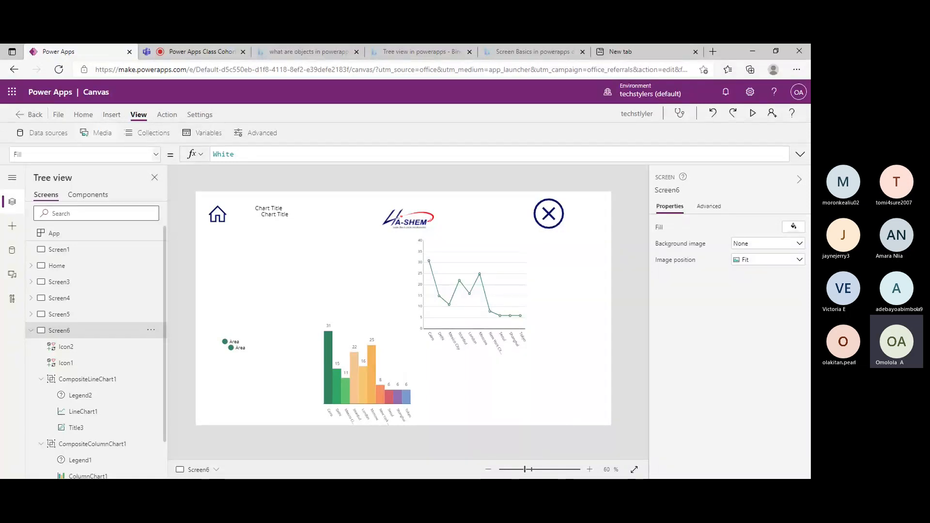
left_click(49, 134)
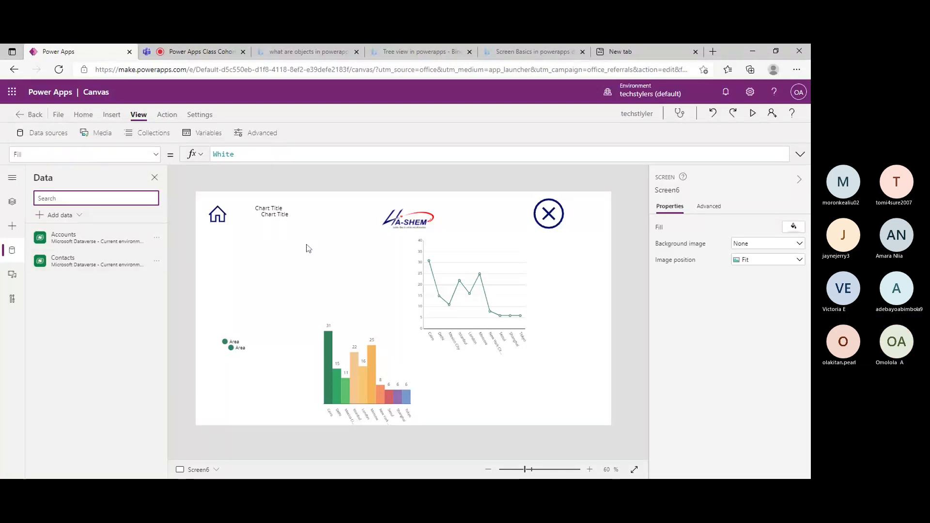
left_click(103, 135)
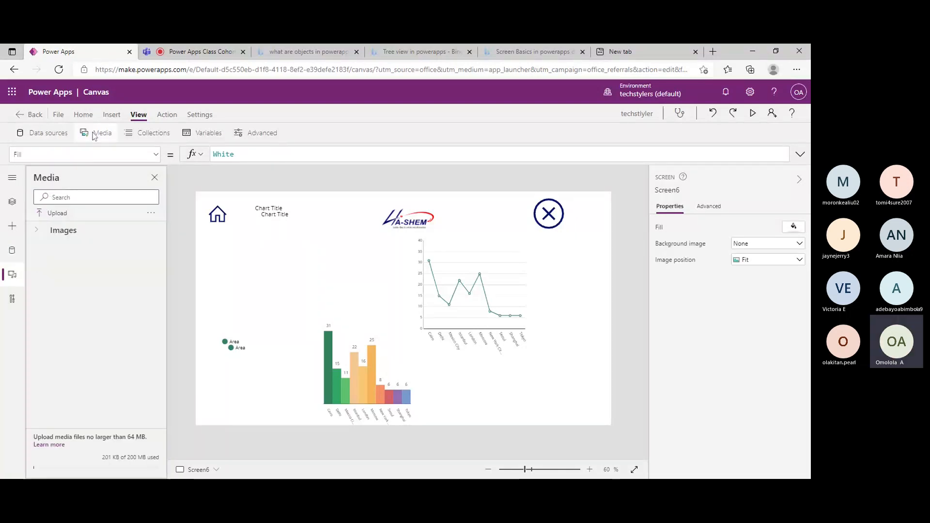
left_click(56, 234)
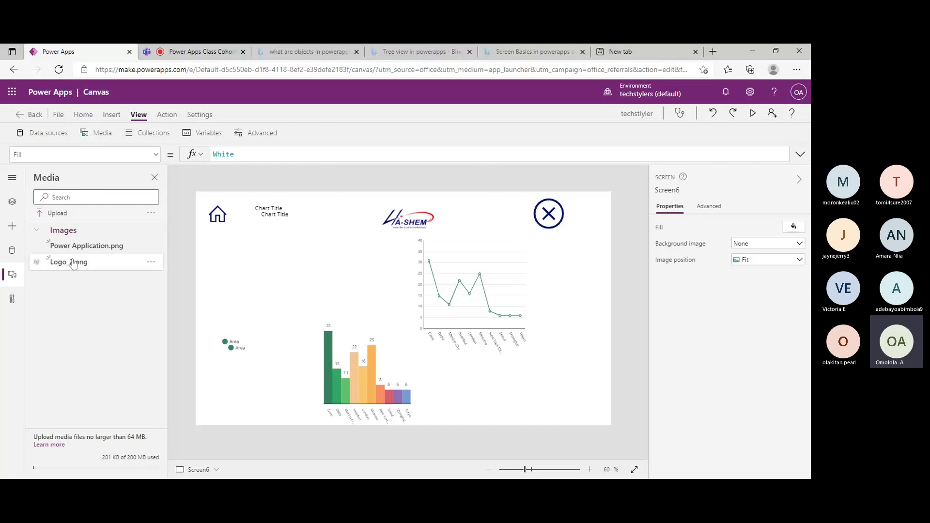
- Add a Collect action to Screen6's OnVisible property, collecting {Image: Image3.Image} into Collection1
left_click(167, 114)
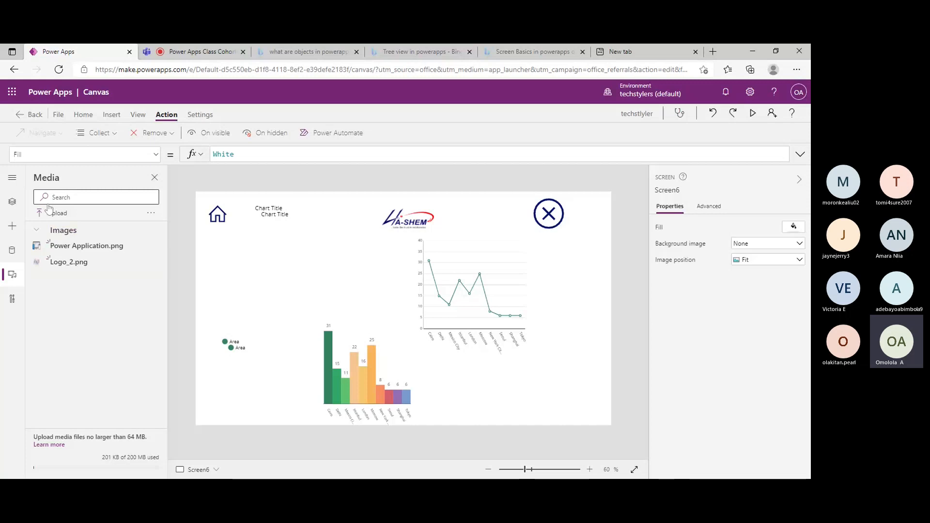
left_click(117, 134)
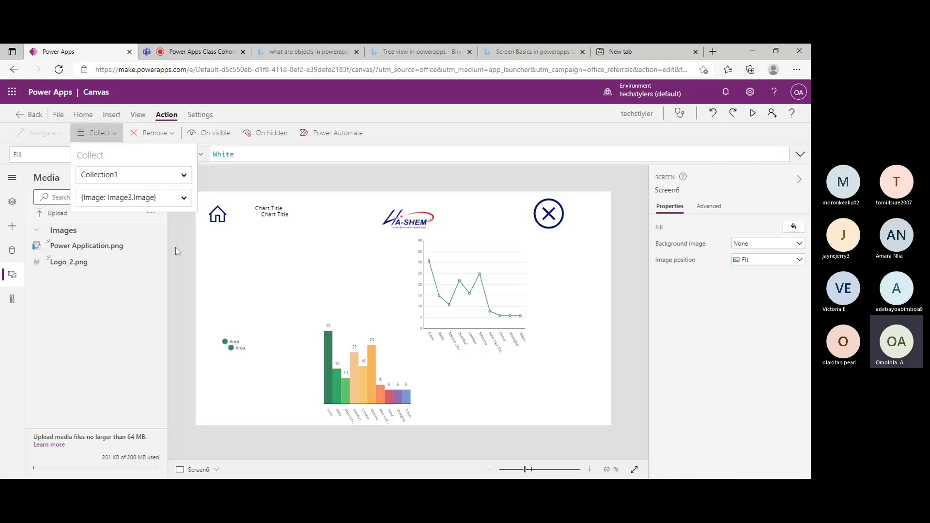
left_click(180, 258)
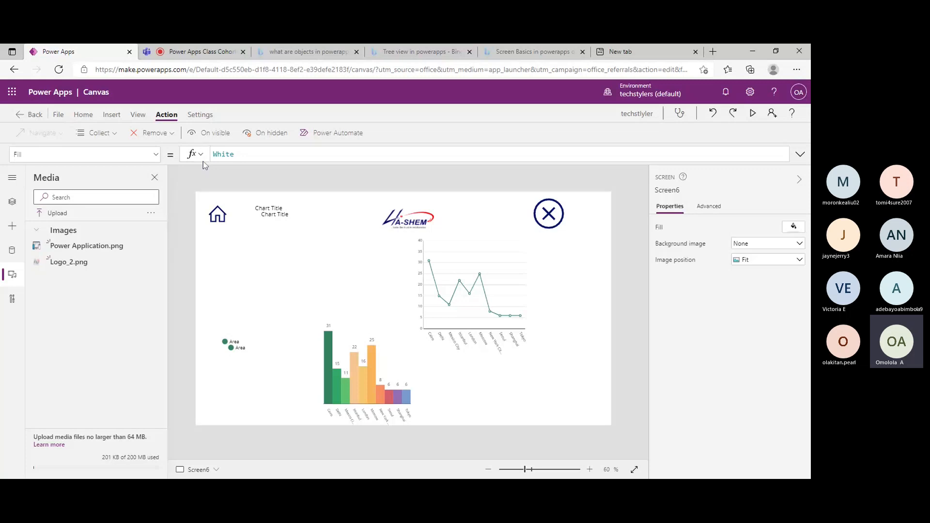
left_click(156, 155)
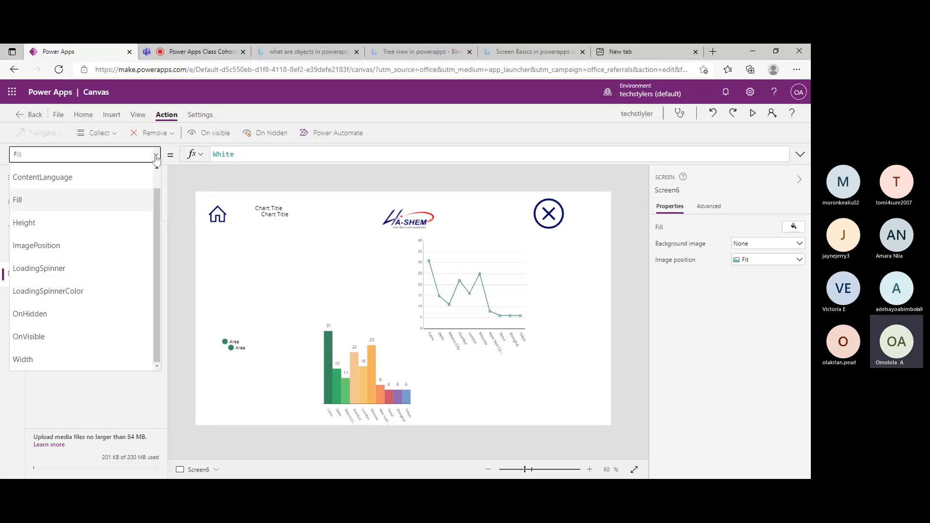
left_click(156, 156)
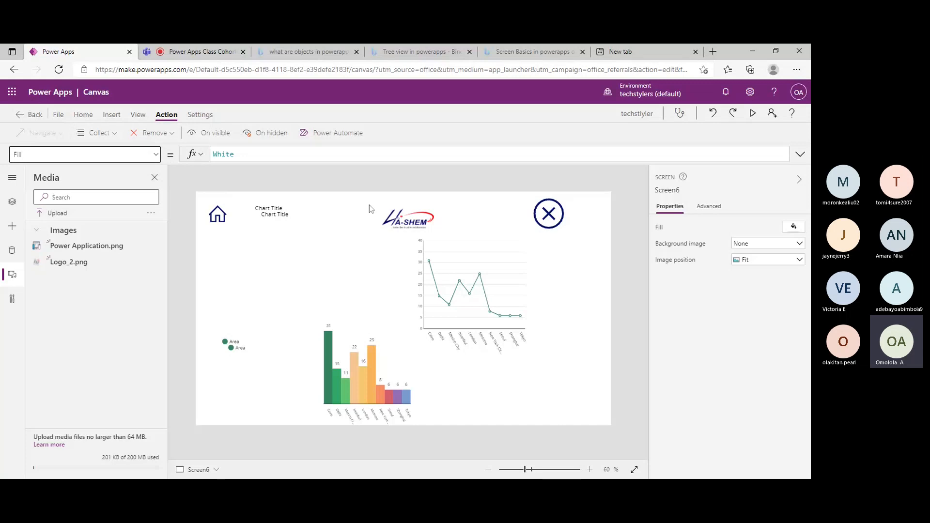
left_click(115, 135)
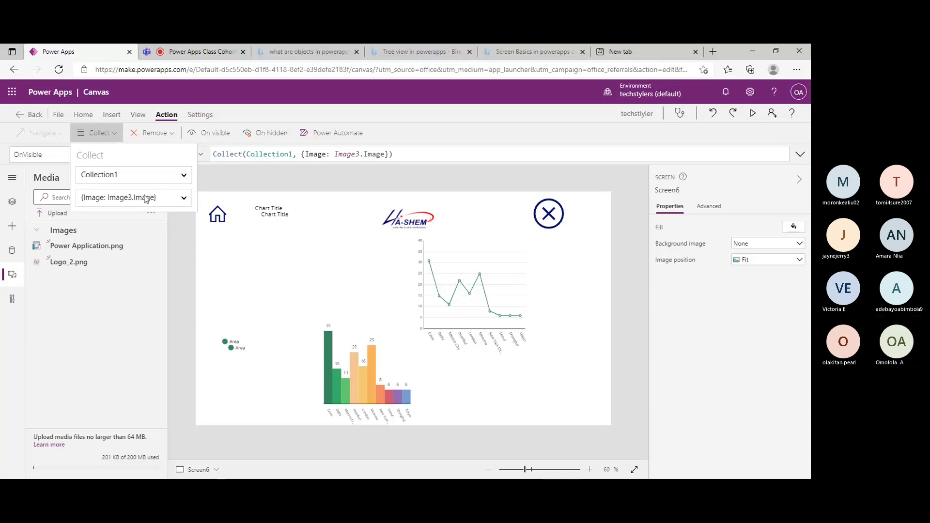
left_click(262, 176)
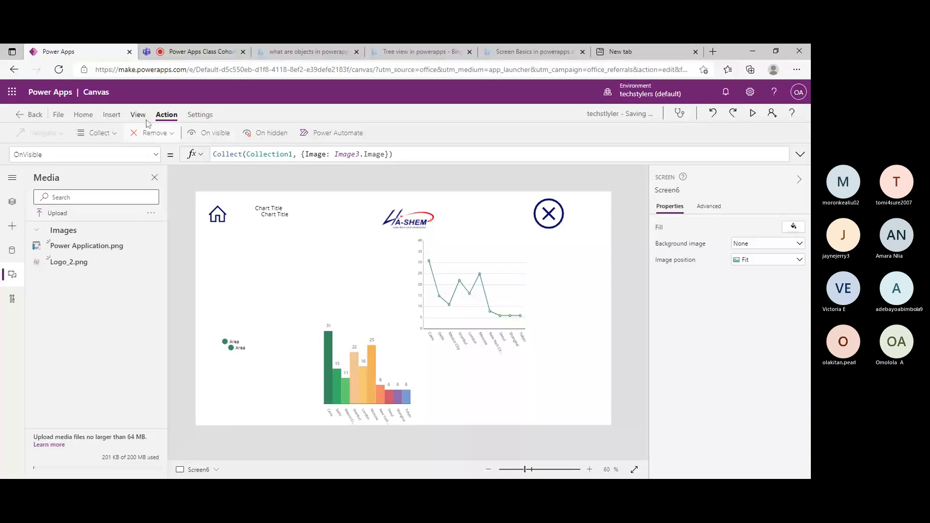
- Replace Screen6's OnVisible action with Remove, using Collection1 and the record {Image: Image3.Image}
left_click(96, 133)
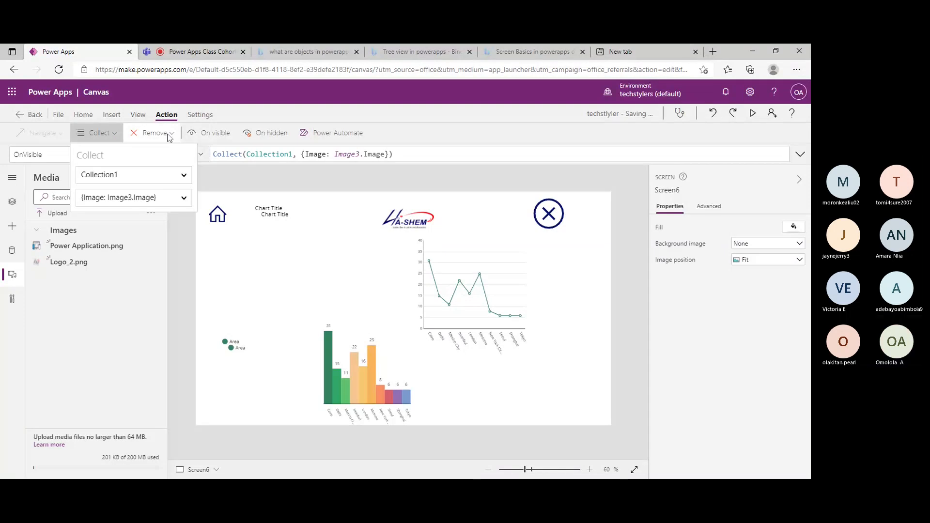
left_click(169, 138)
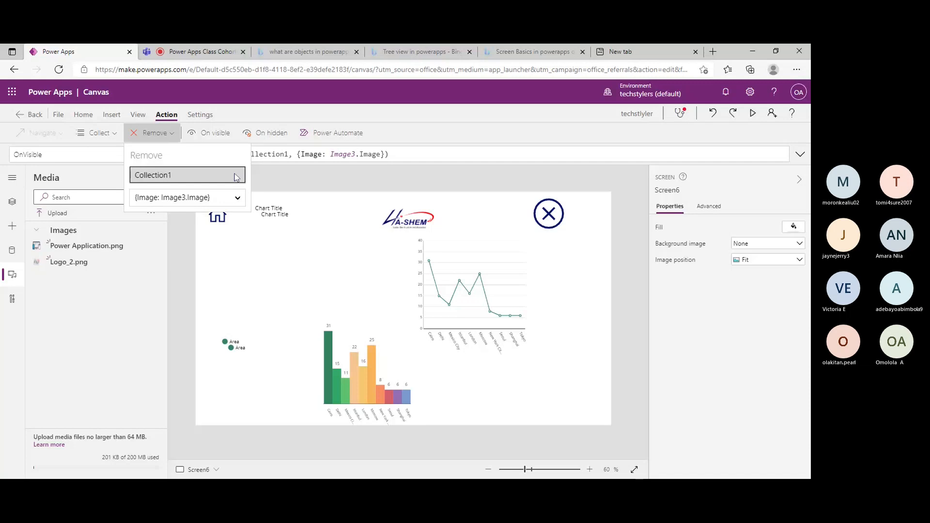
left_click(238, 198)
left_click(170, 197)
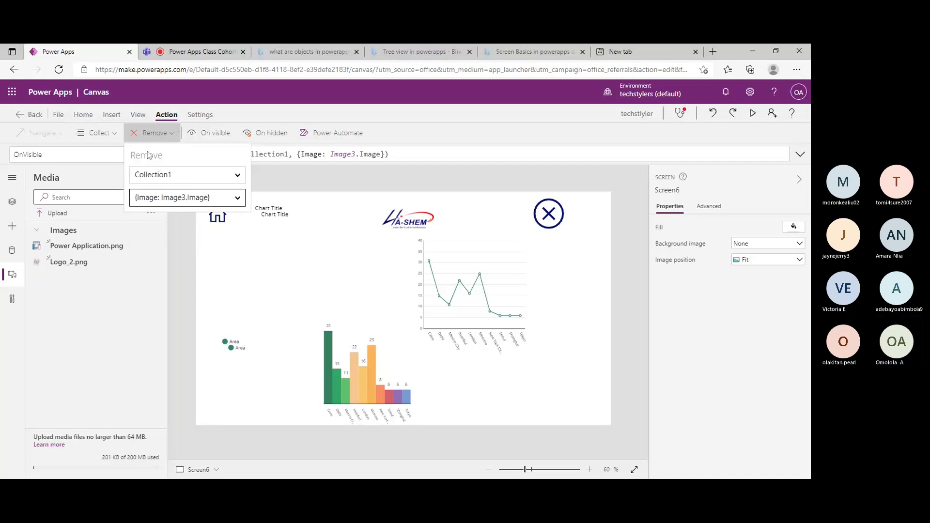
left_click(187, 175)
left_click(203, 140)
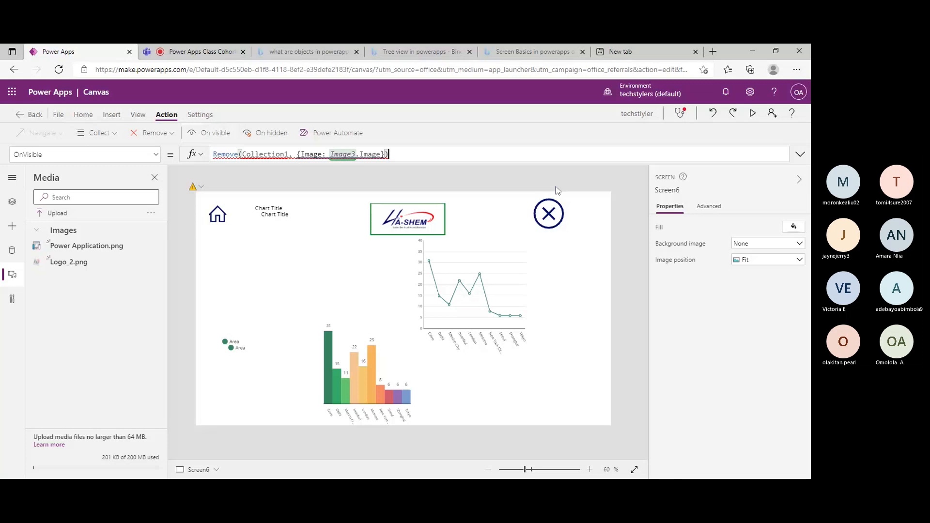
- Review Screen6's controls in the tree view and check its OnVisible and OnHidden formulas
left_click(12, 202)
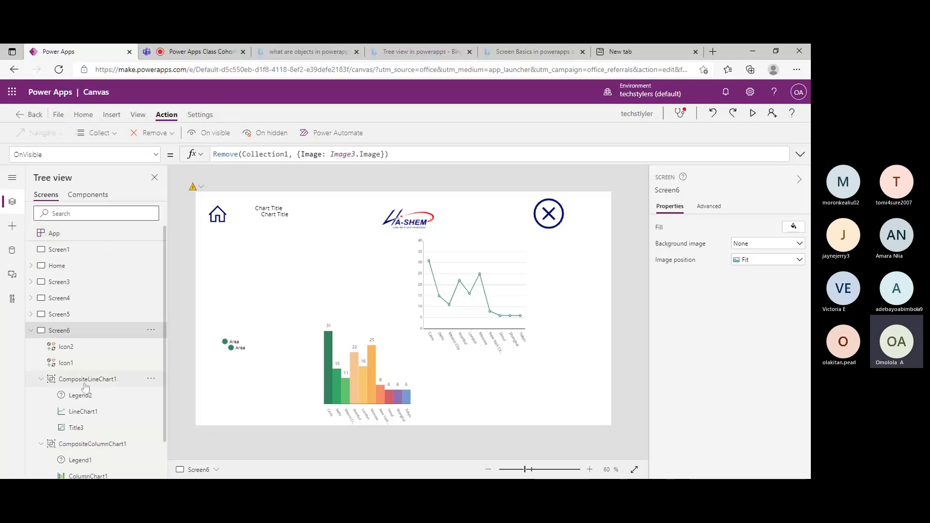
scroll(85, 386, "down", 1)
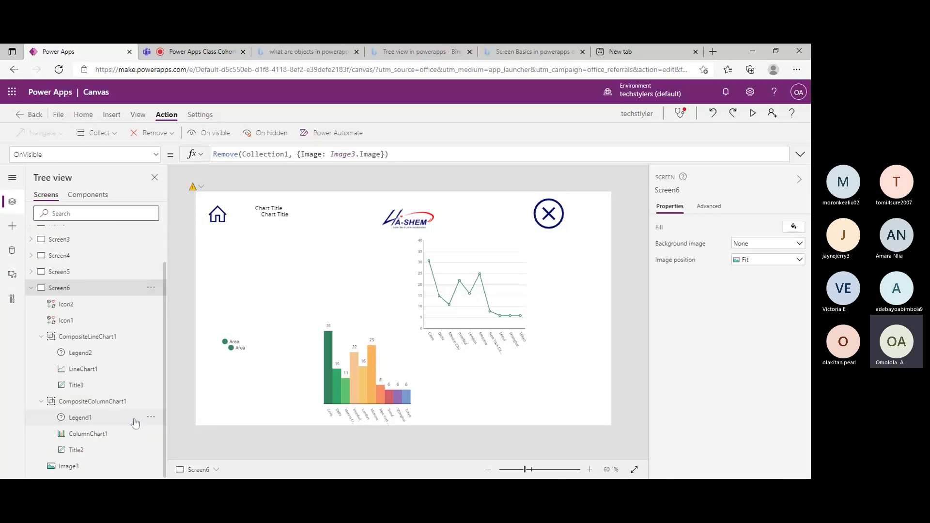
left_click(31, 288)
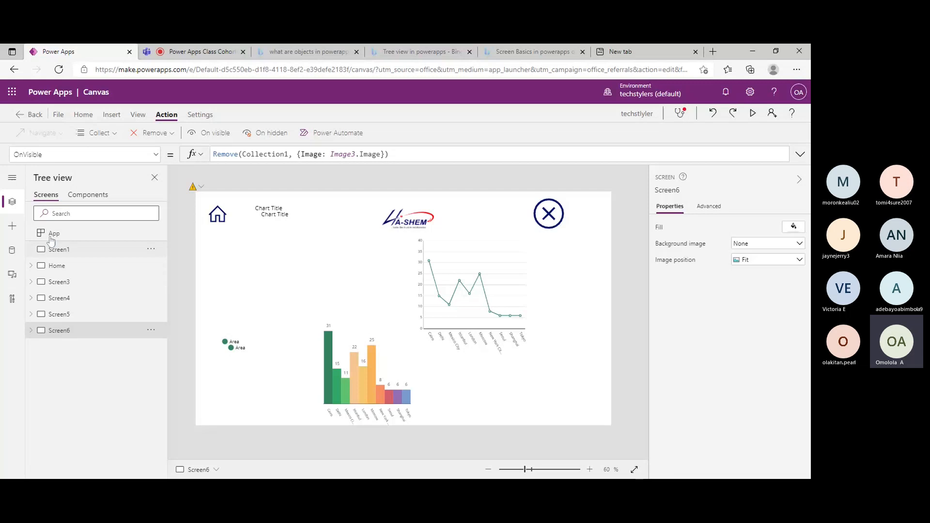
left_click(215, 138)
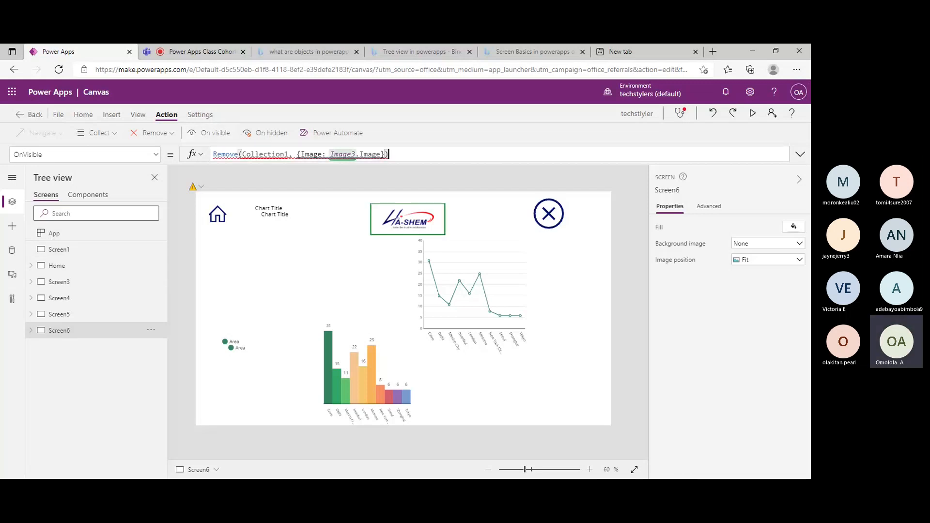
left_click(264, 133)
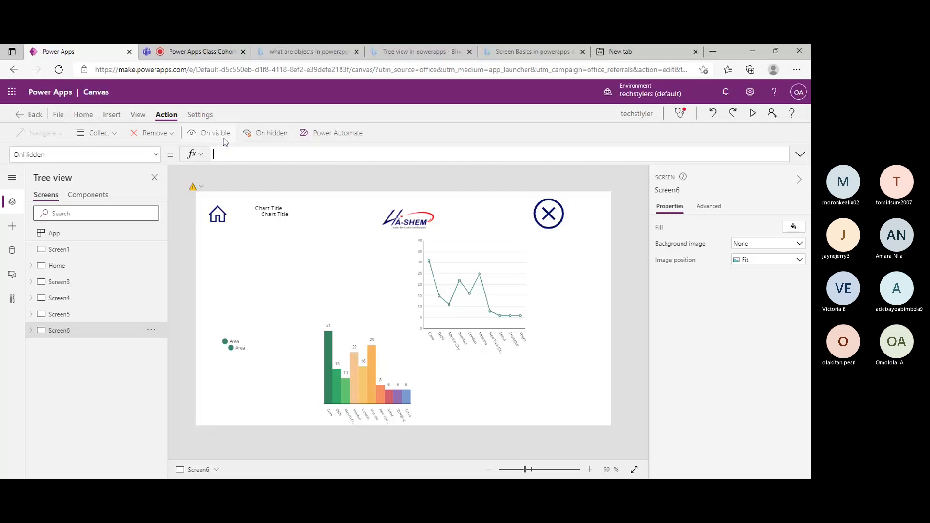
left_click(155, 133)
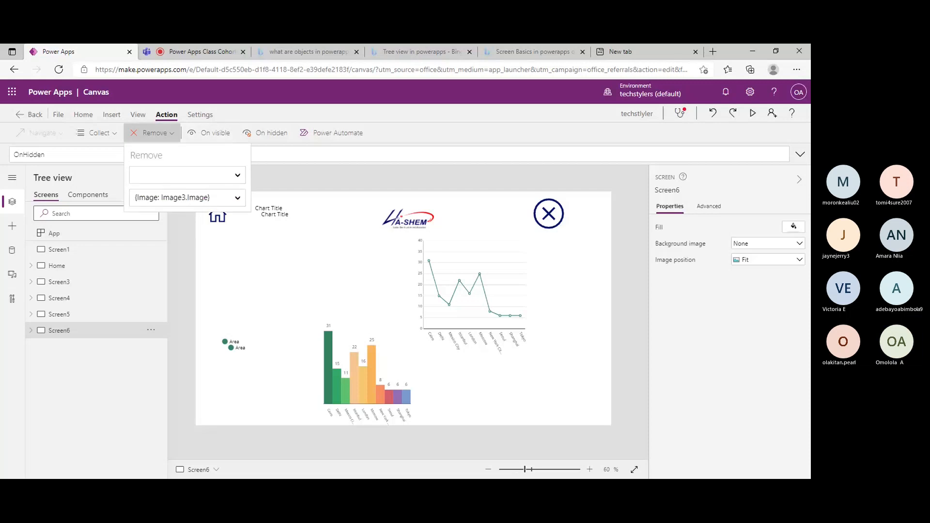
left_click(205, 139)
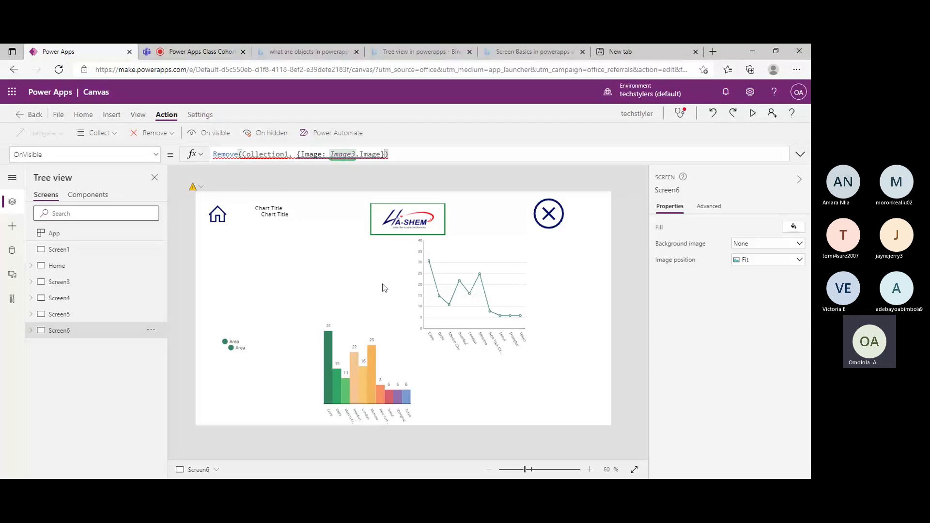
- Set the Visible property of the logo image on Screen6 to false
left_click(411, 222)
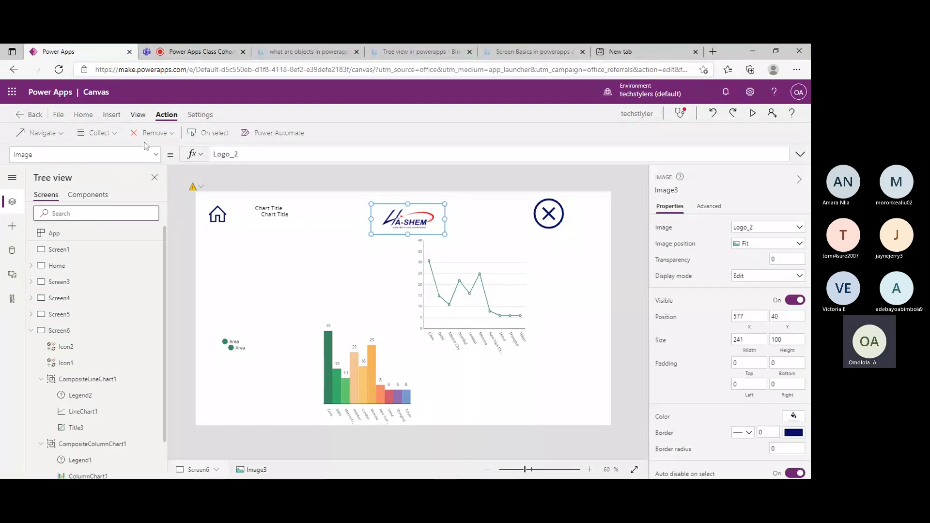
left_click(154, 154)
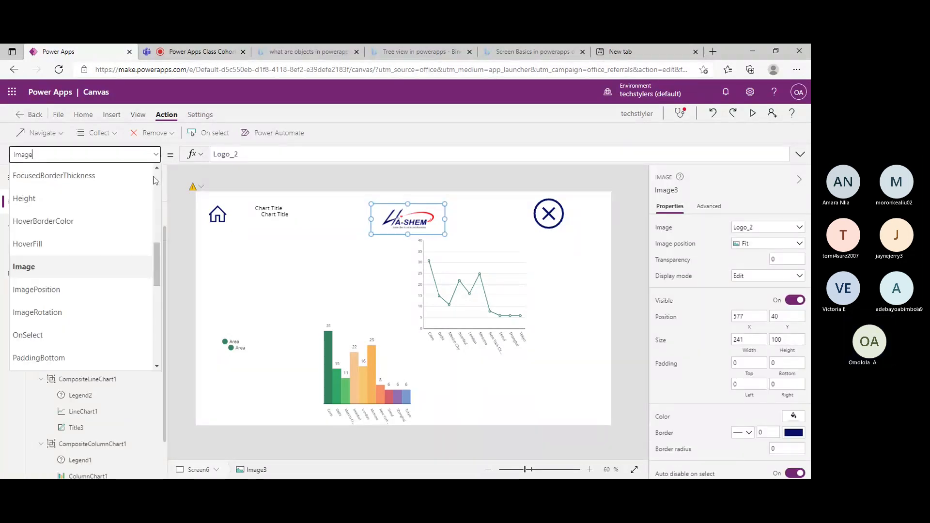
scroll(105, 191, "down", 3)
scroll(153, 315, "down", 4)
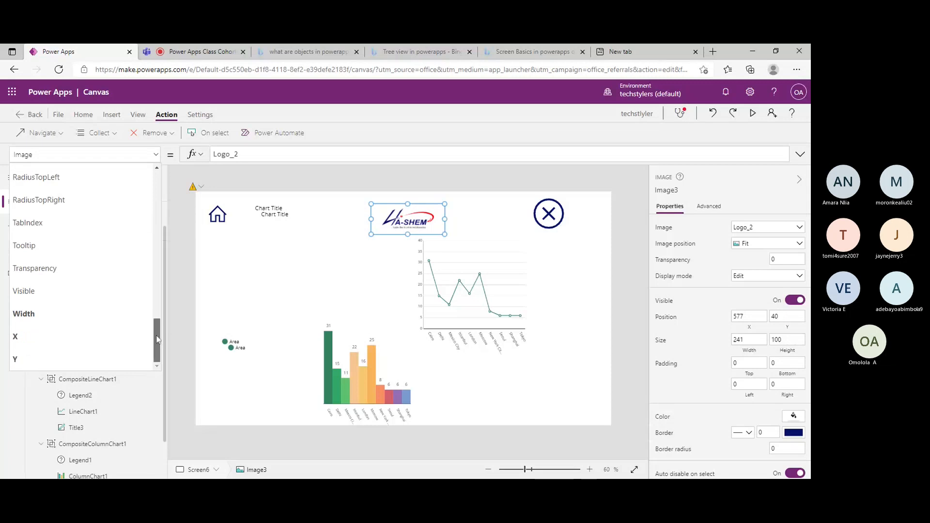
scroll(154, 338, "up", 2)
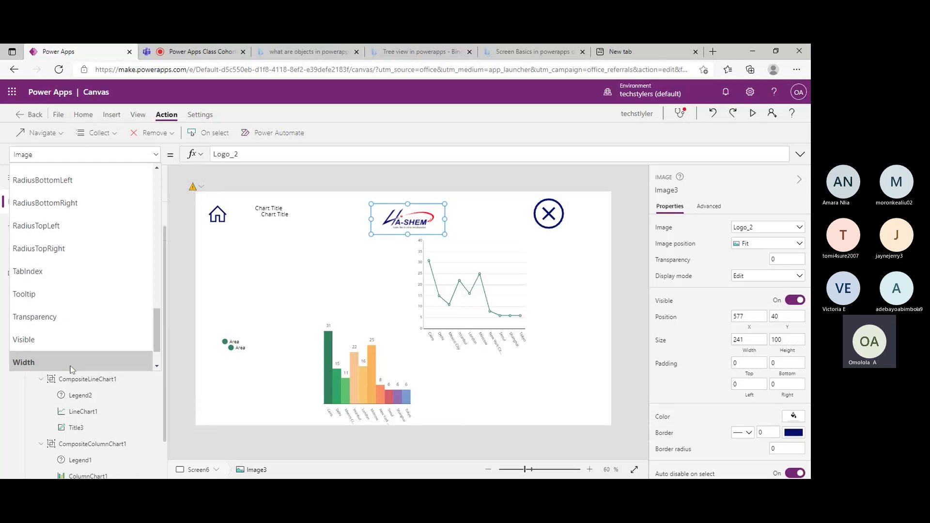
left_click(81, 345)
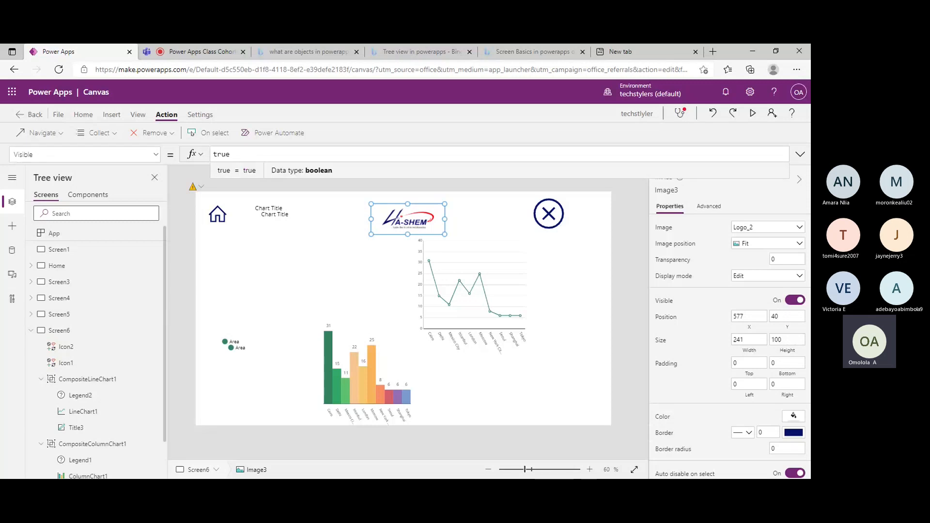
type("fqa")
key("BackSpace")
key("BackSpace")
type("alse")
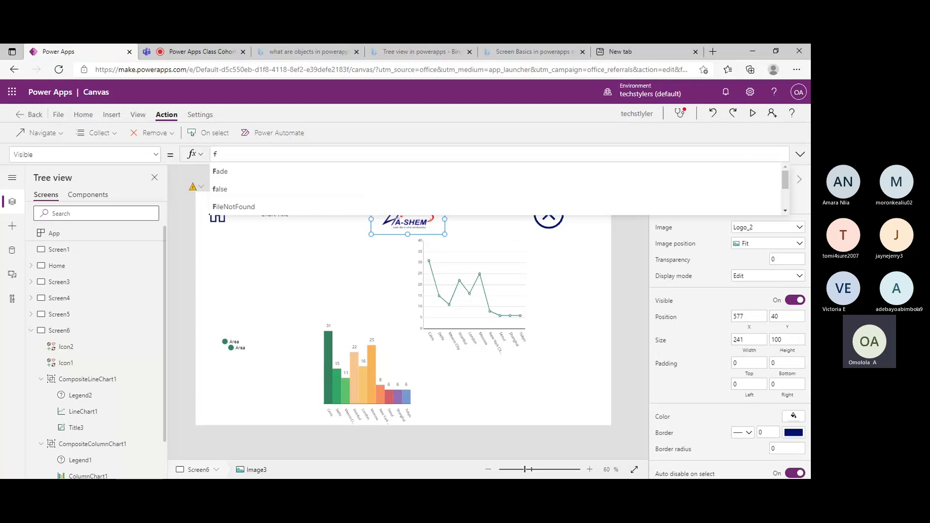
left_click(244, 175)
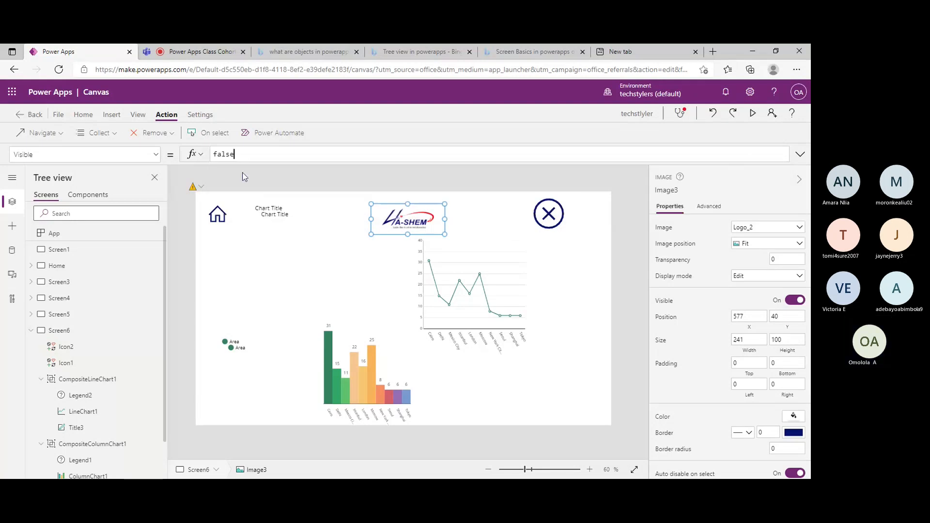
left_click(229, 176)
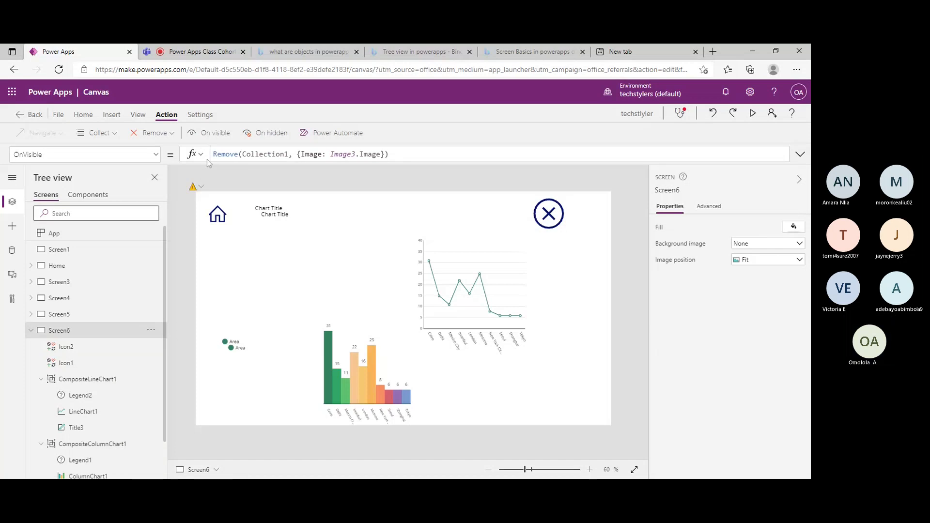
- Look through Screen6's list of properties and check which Power Automate flows are available to it
left_click(155, 154)
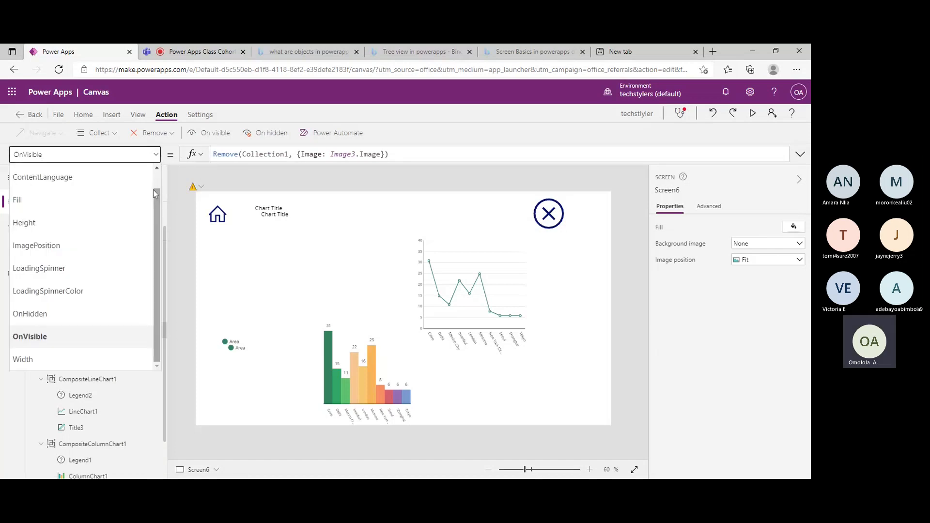
scroll(156, 196, "up", 1)
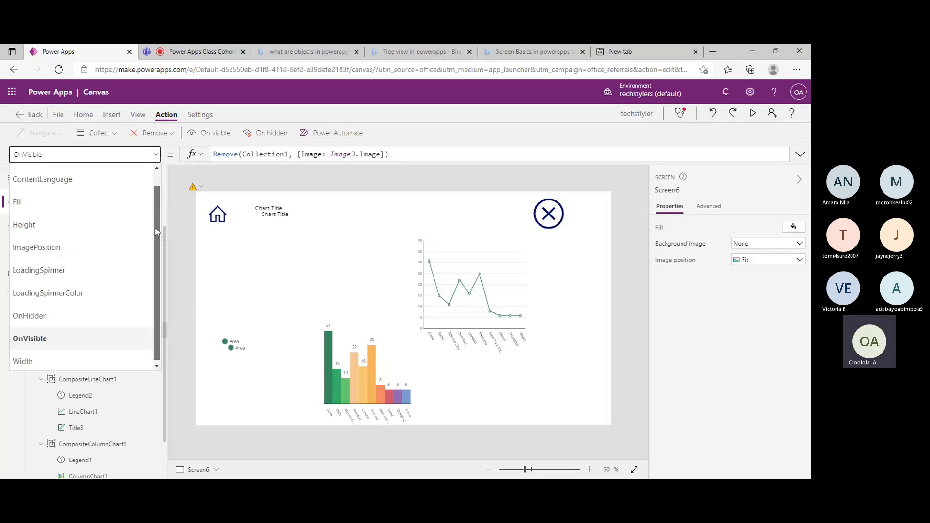
left_click(163, 204)
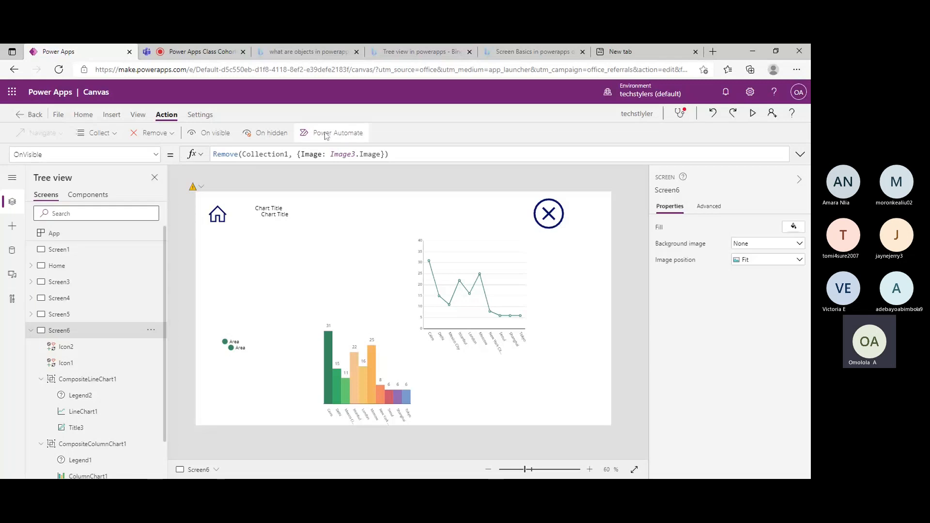
left_click(325, 135)
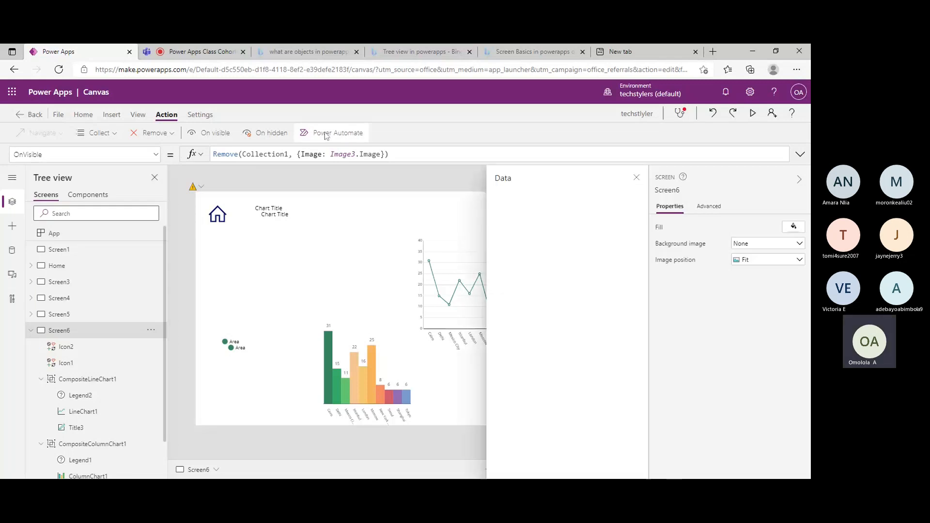
left_click(138, 115)
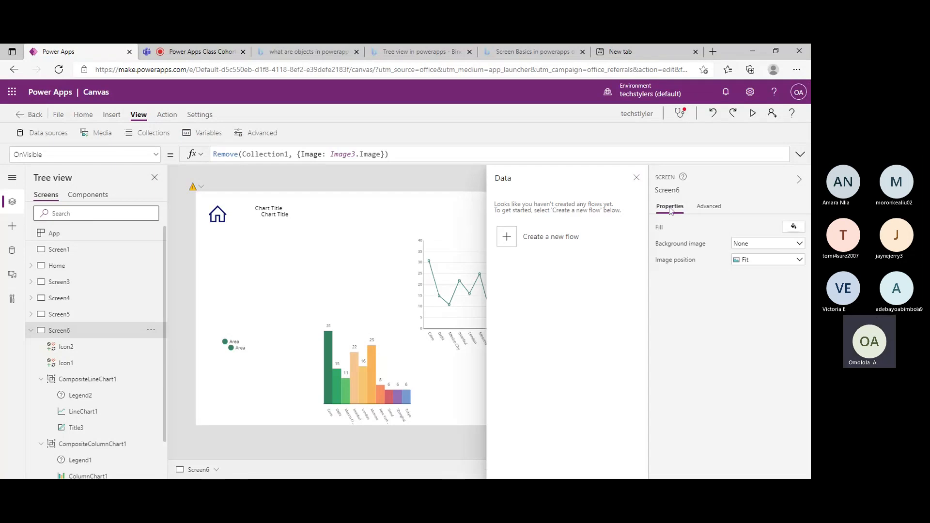
left_click(135, 121)
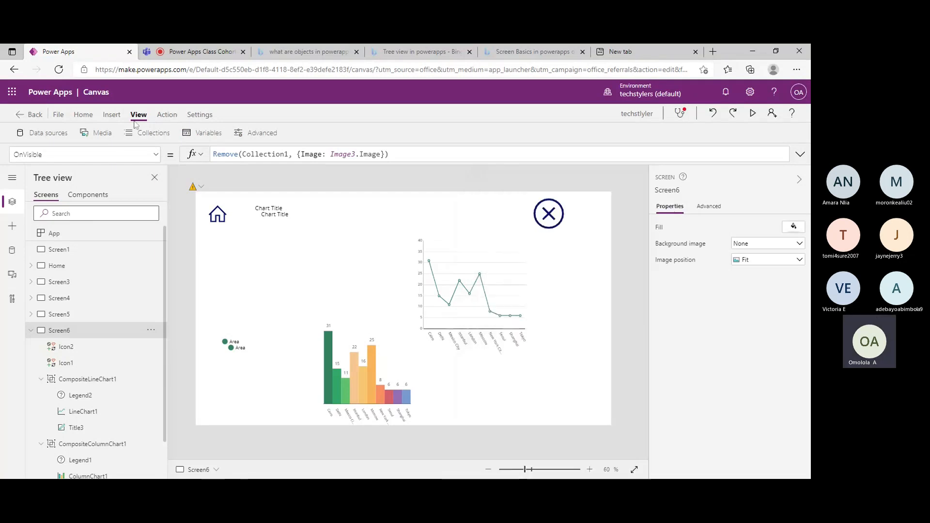
- Review the app's uploaded media, its collections and its variables, returning to the screen editor
left_click(94, 135)
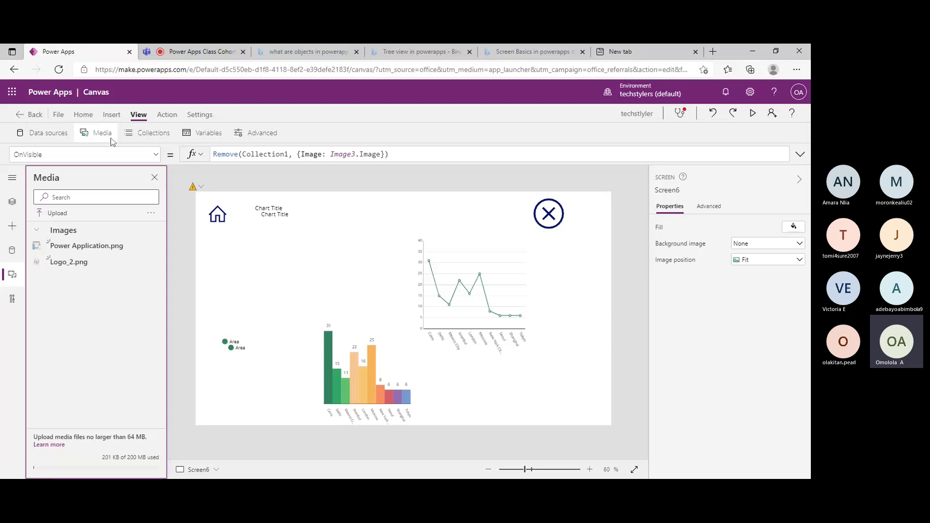
left_click(153, 137)
left_click(19, 118)
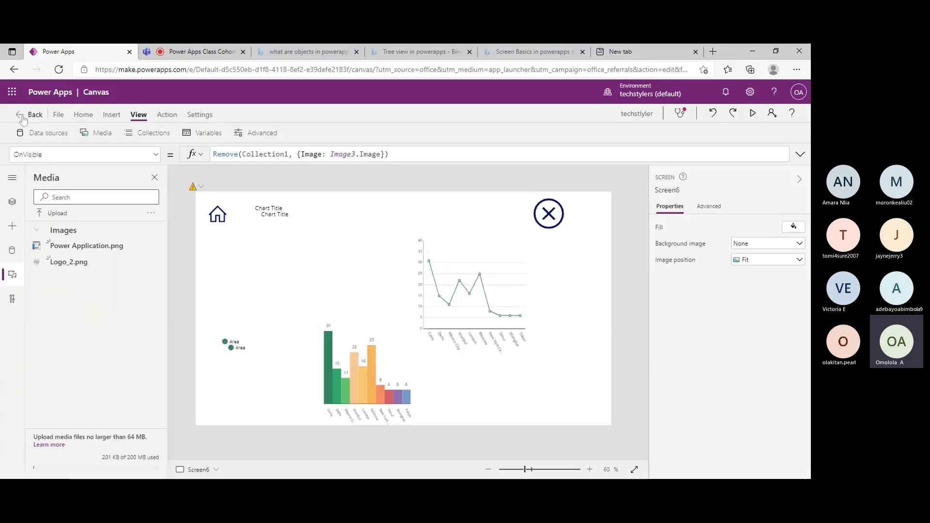
left_click(204, 134)
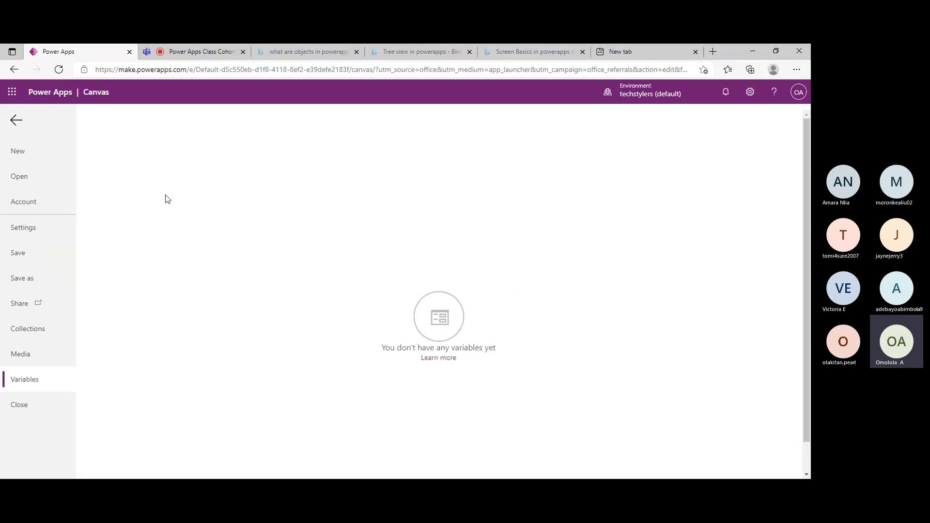
left_click(16, 120)
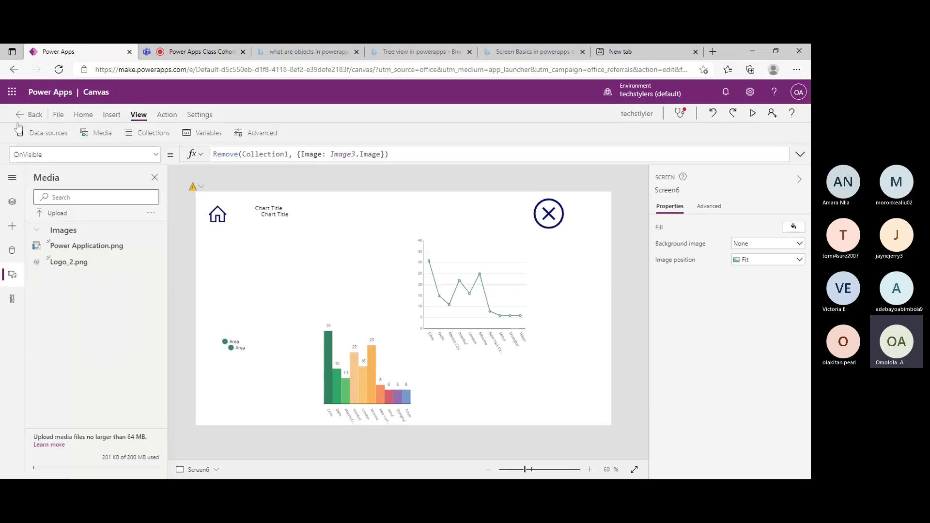
- Check the Power Automate flow options for Screen6 and for the small blue button on the Home screen
left_click(166, 115)
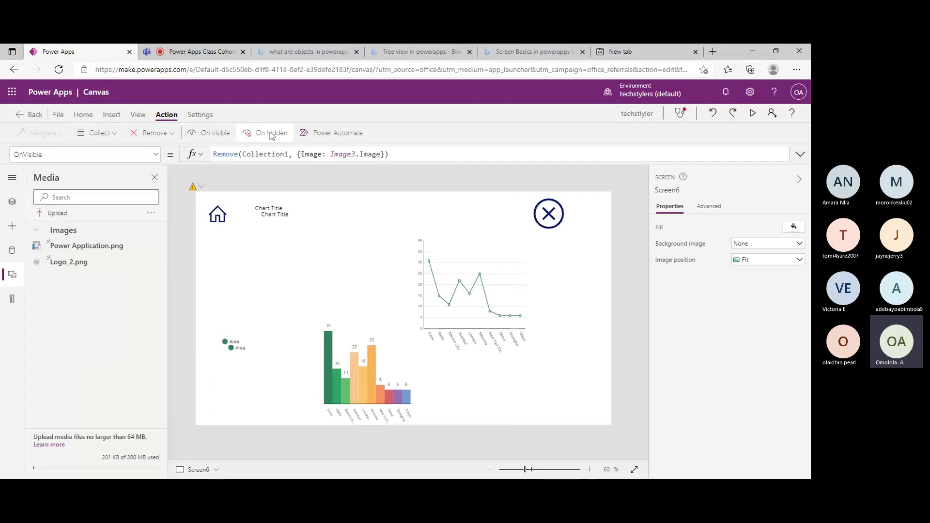
left_click(331, 137)
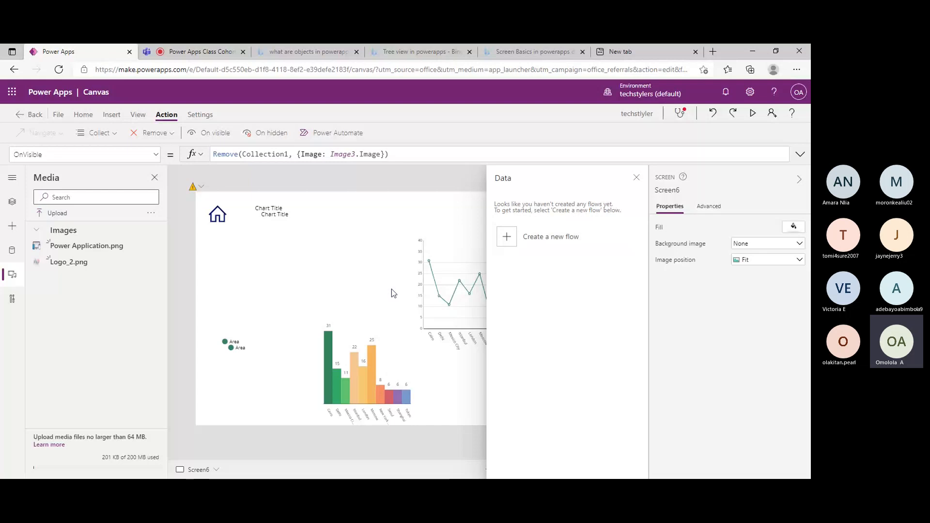
left_click(12, 202)
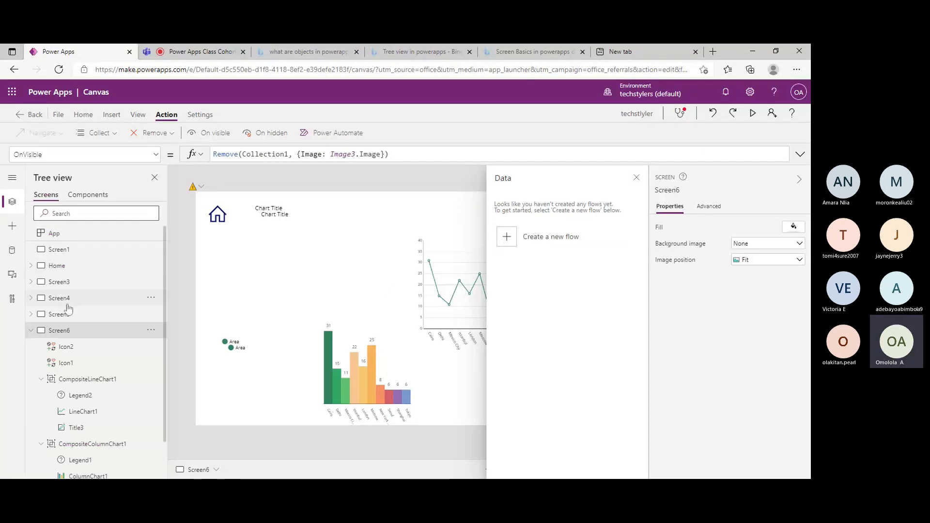
left_click(68, 266)
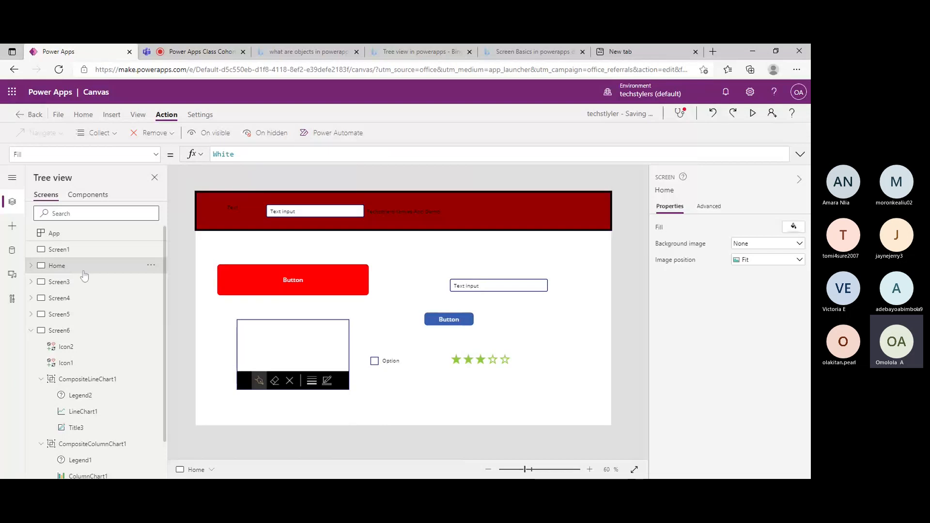
left_click(426, 319)
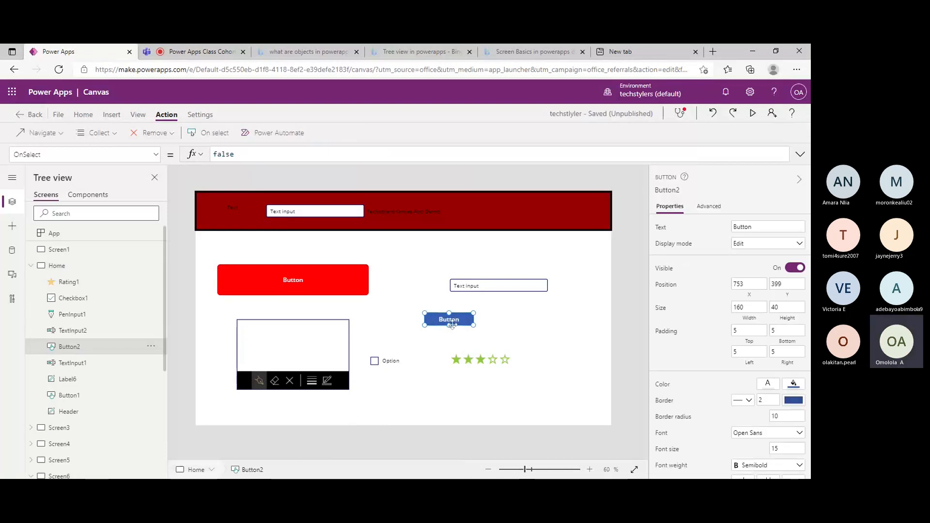
left_click(273, 133)
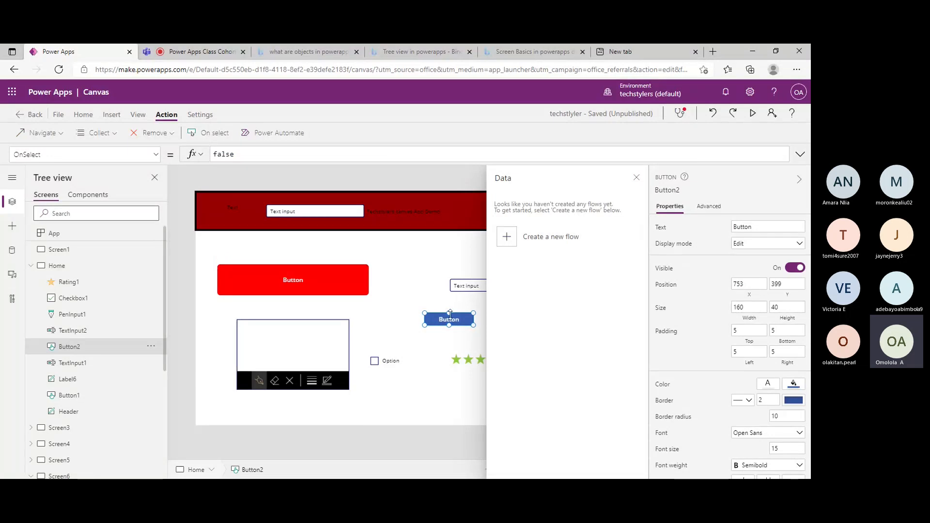
left_click(637, 179)
- Review the app's general settings, including its name, description, icon and fill colours, and close them
left_click(199, 116)
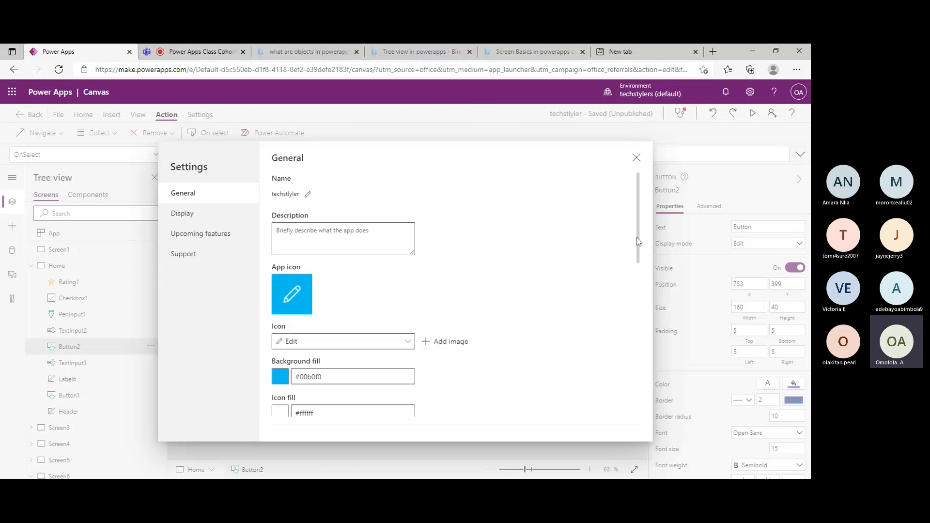
left_click_drag(638, 242, 265, 259)
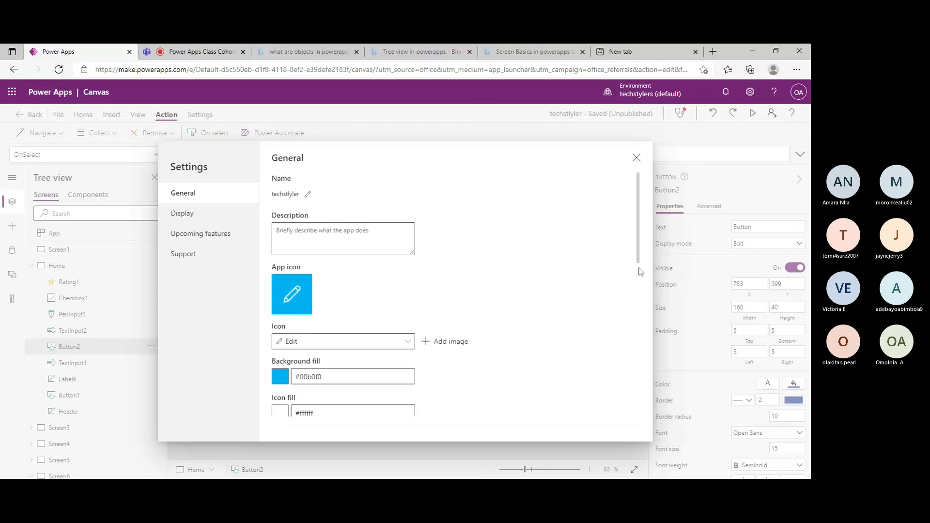
left_click_drag(640, 271, 618, 209)
left_click(636, 157)
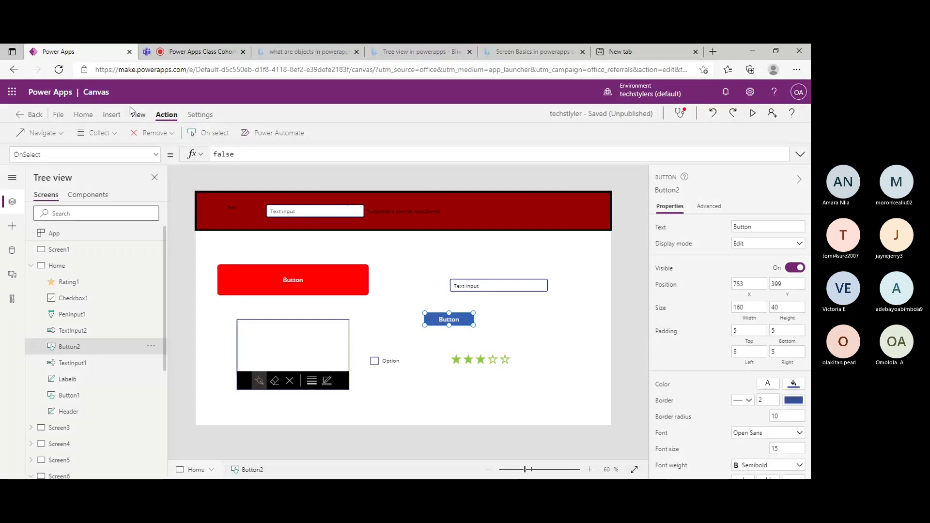
left_click(199, 117)
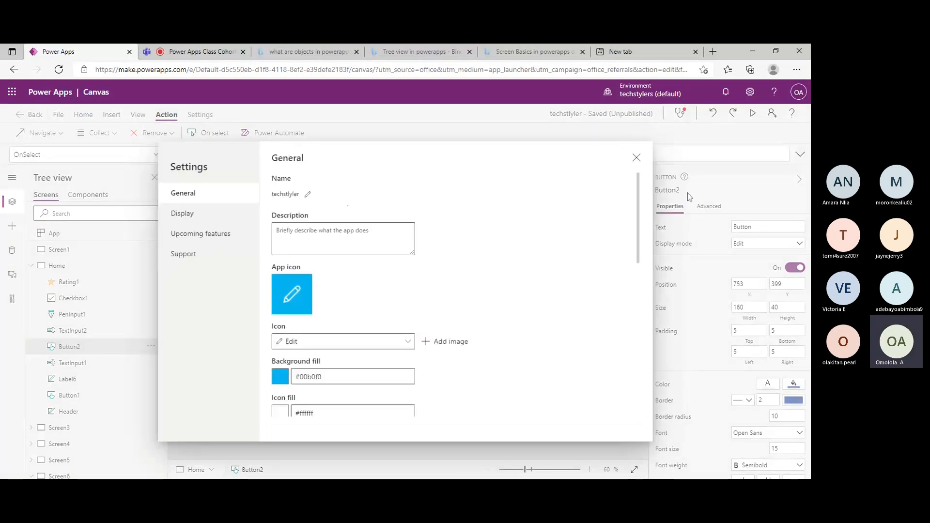
left_click(637, 158)
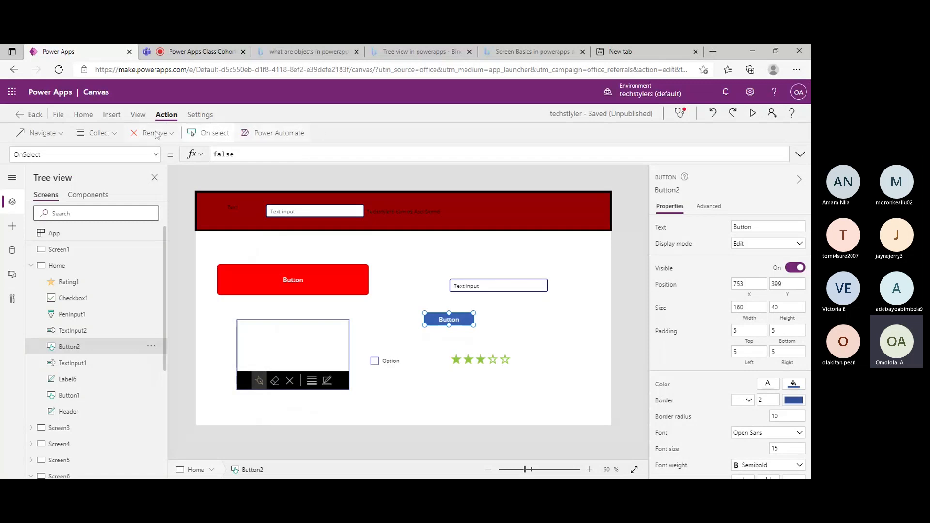
left_click(138, 115)
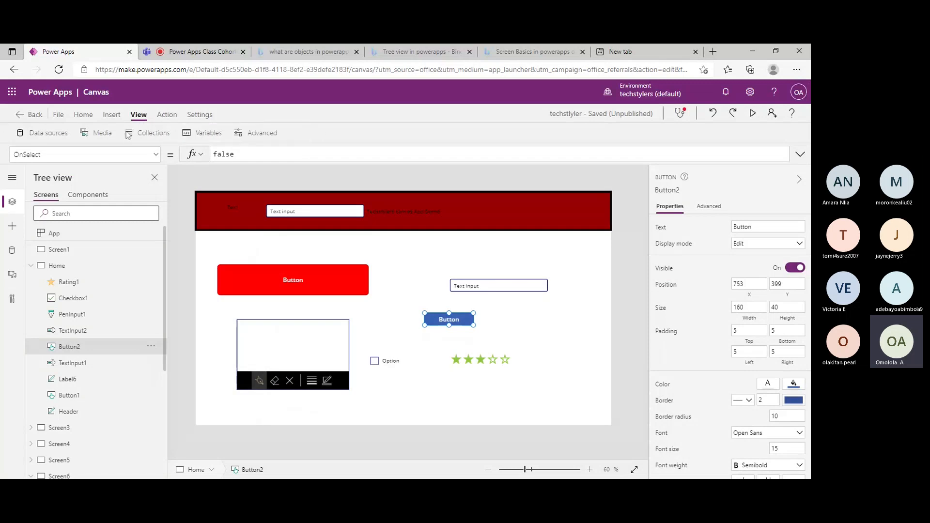
left_click(112, 114)
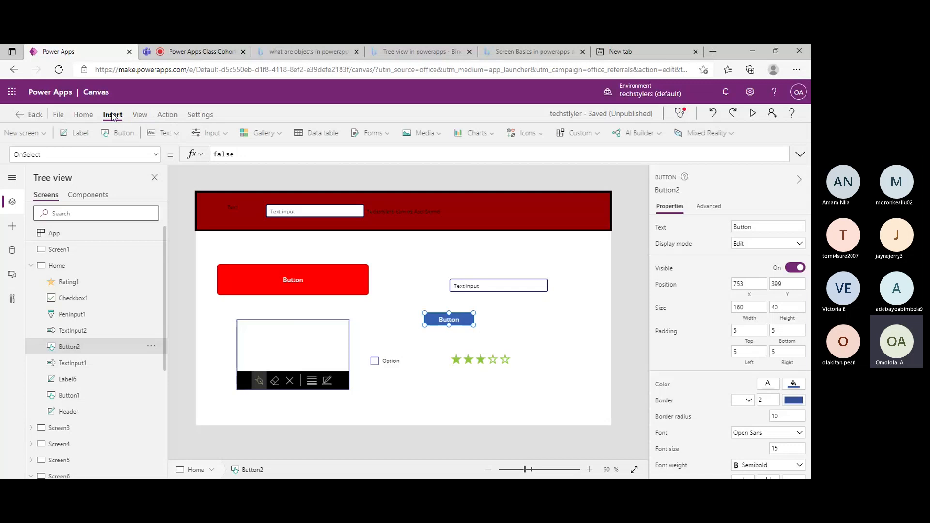
left_click(86, 117)
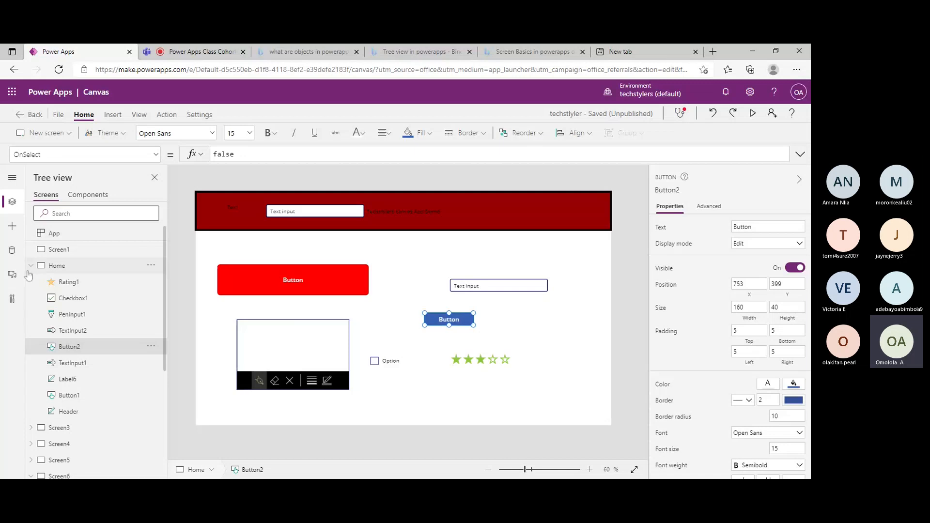
- Delete the empty Screen1 from the app
left_click(31, 266)
left_click(151, 249)
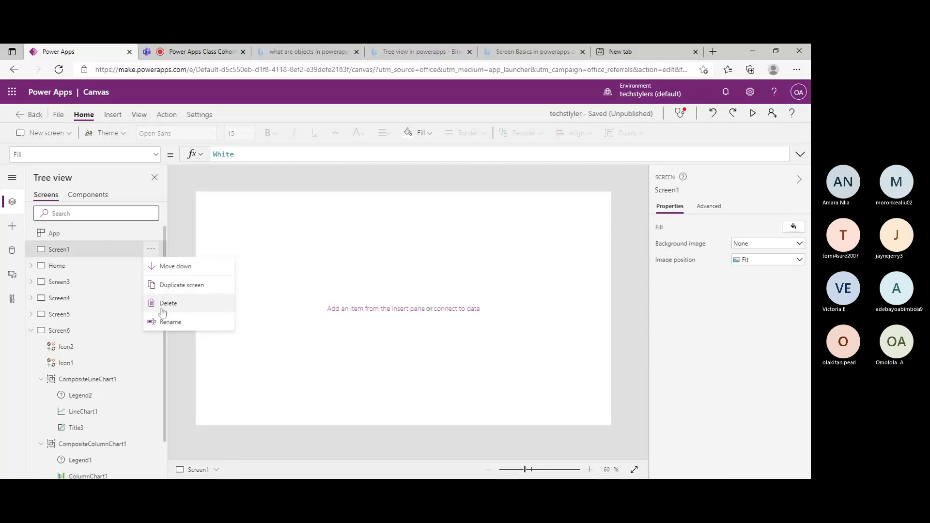
left_click(167, 322)
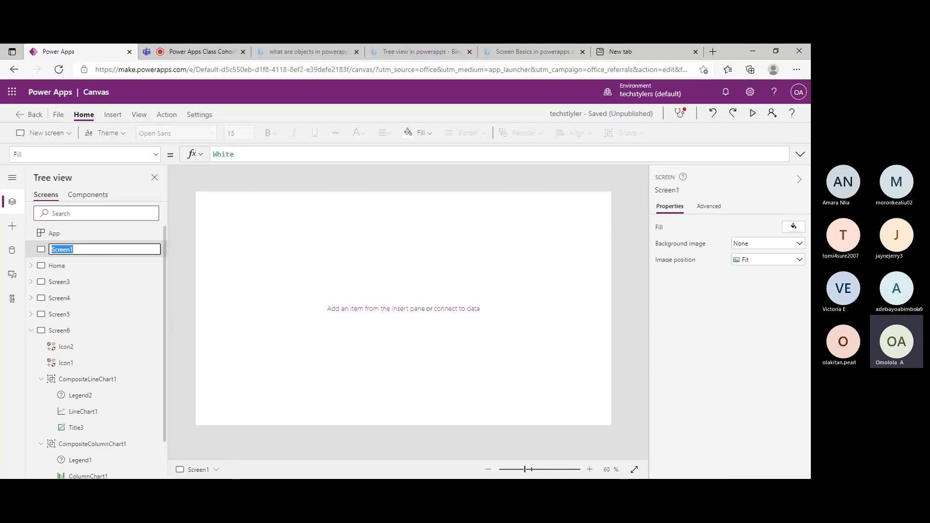
left_click(41, 253)
left_click(148, 249)
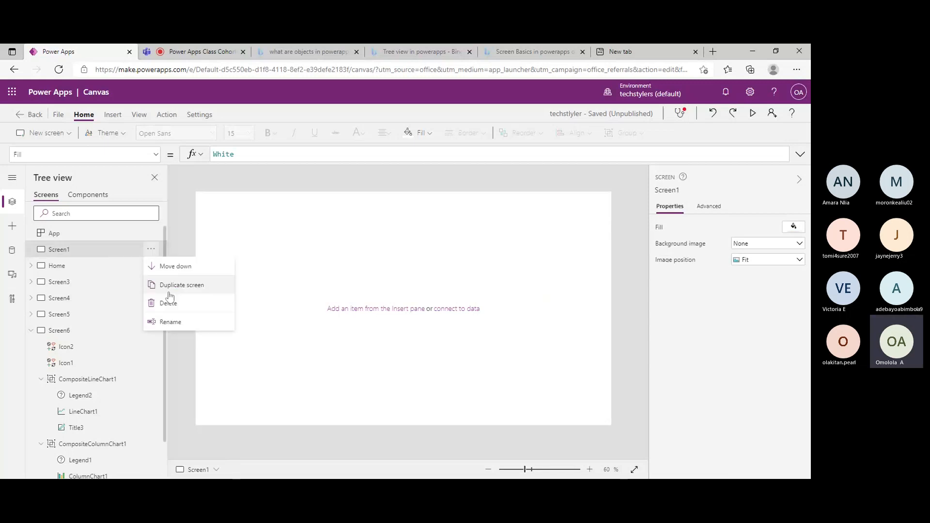
left_click(169, 301)
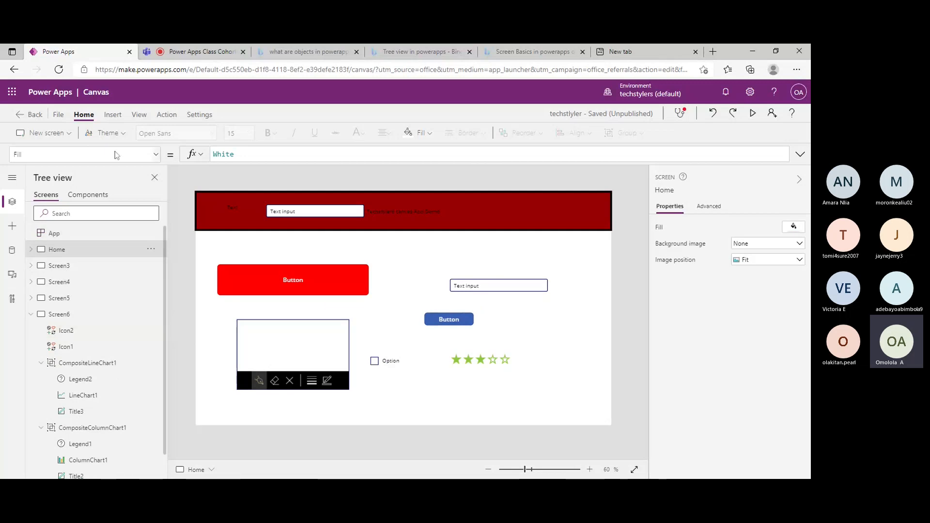
- Look at the app's general settings once more with the Home screen selected, and close them
left_click(166, 115)
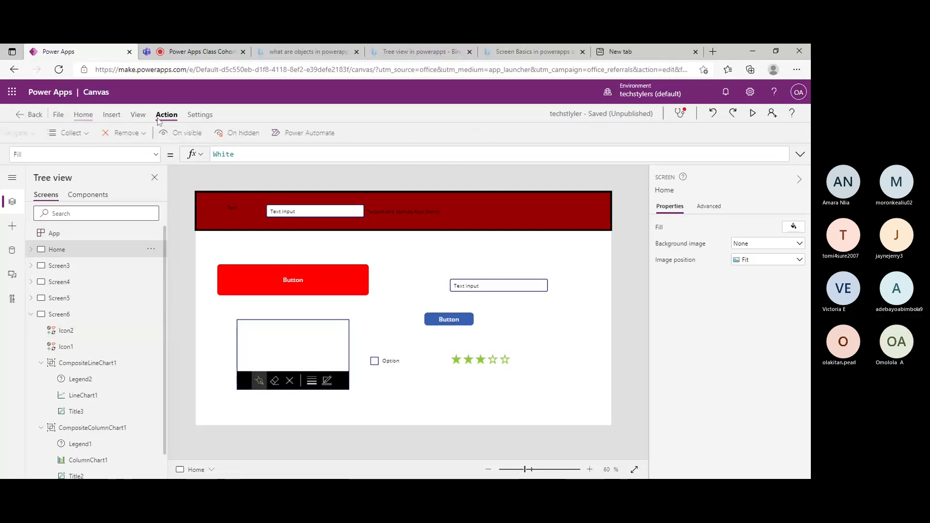
left_click(199, 115)
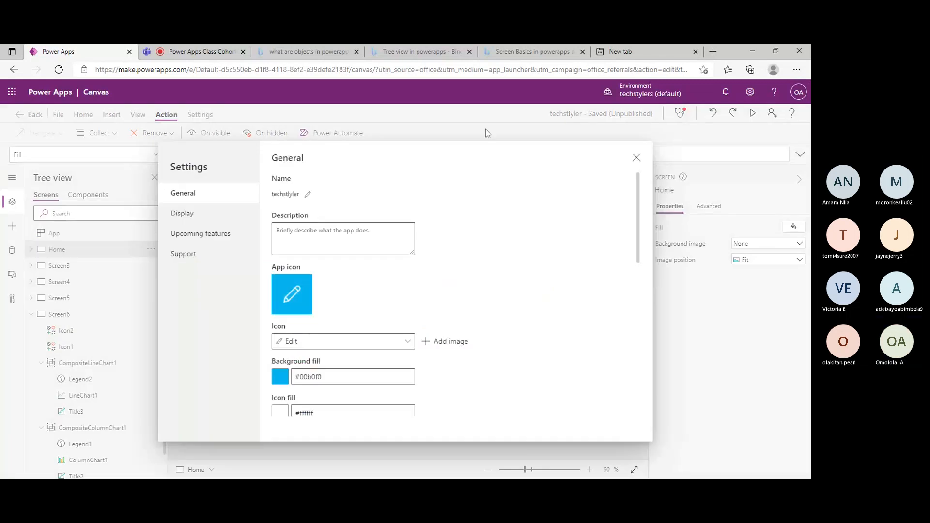
left_click(636, 157)
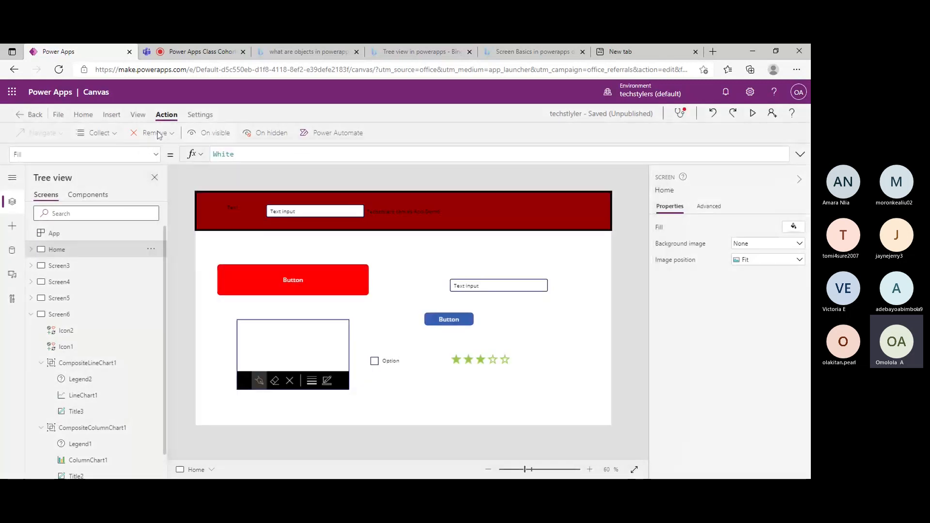
- View Screen3 and Screen5, and look through the available app themes without applying one
left_click(82, 118)
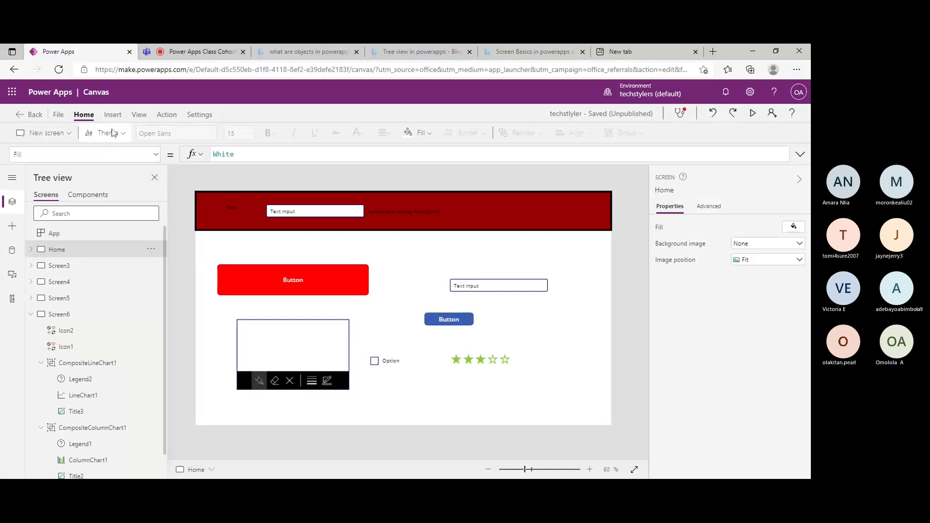
left_click(73, 266)
left_click(73, 298)
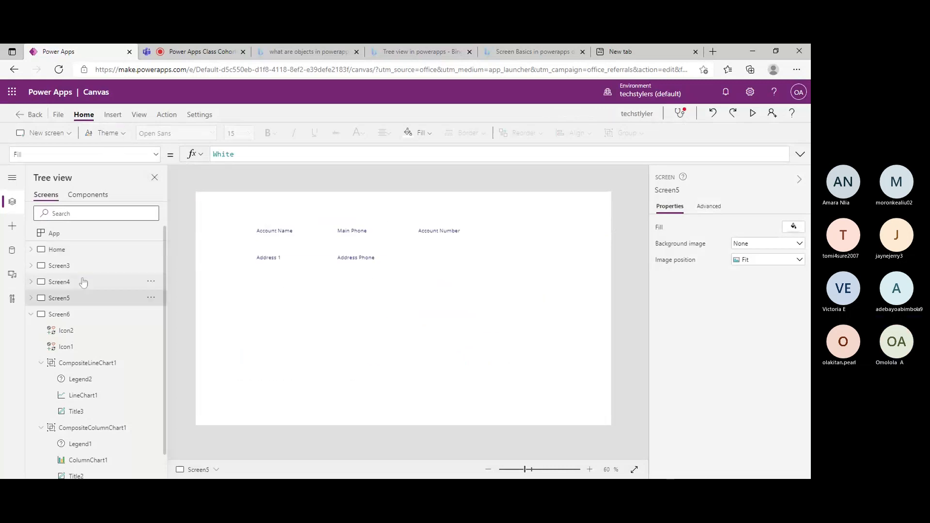
left_click(113, 128)
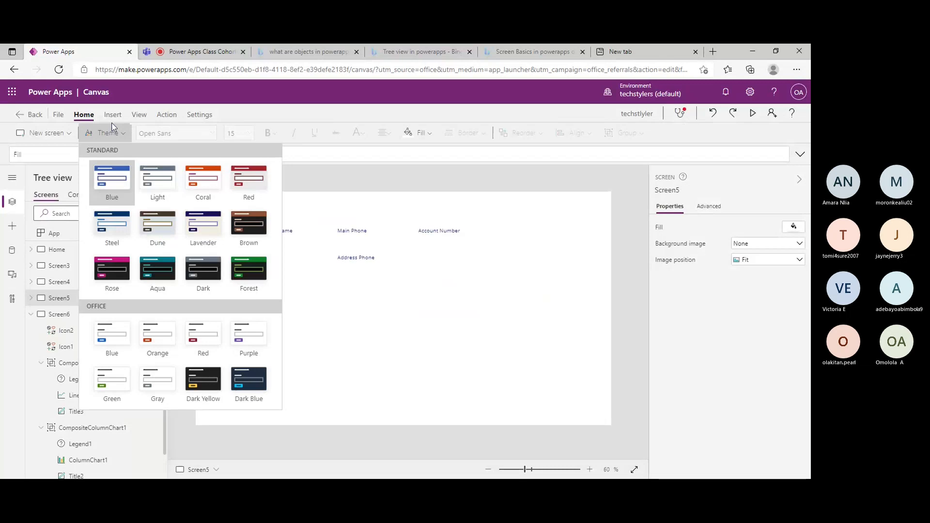
left_click(112, 128)
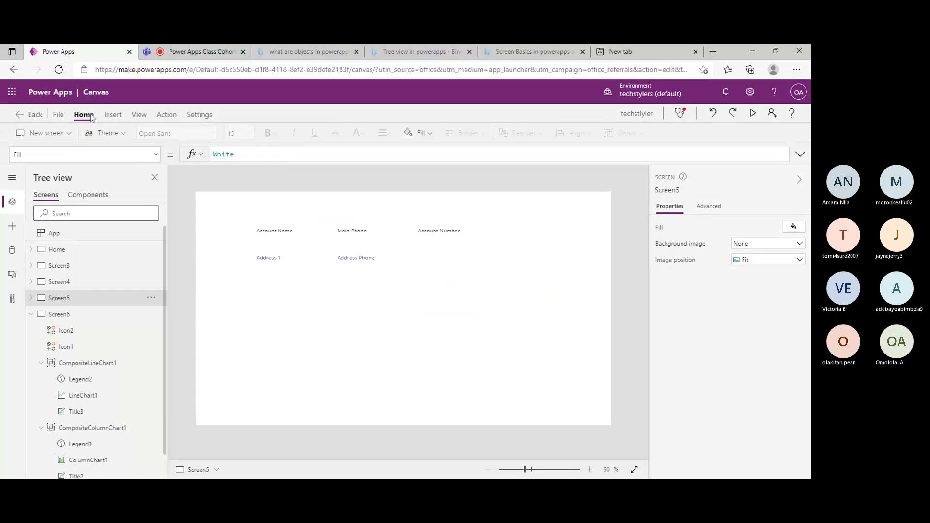
- Fill Screen5's background with the dark blue theme colour
left_click(407, 138)
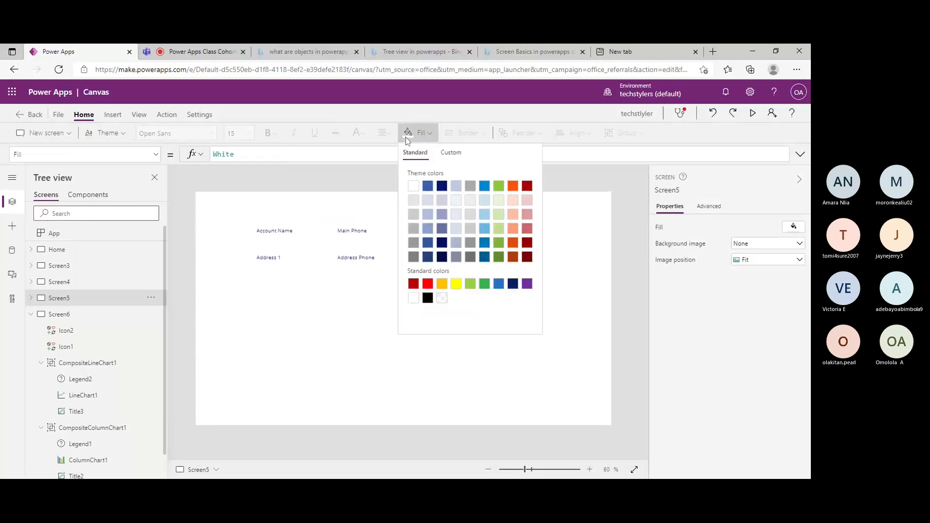
left_click(442, 187)
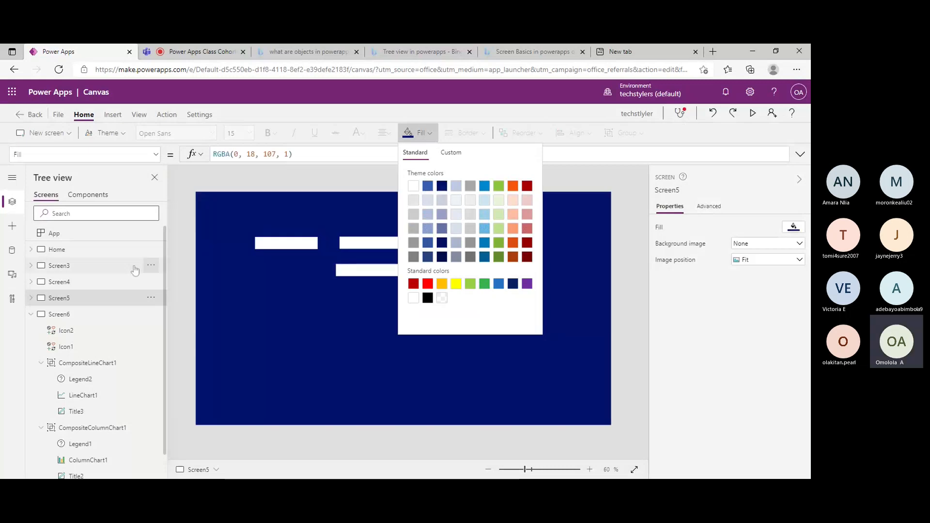
left_click(62, 305)
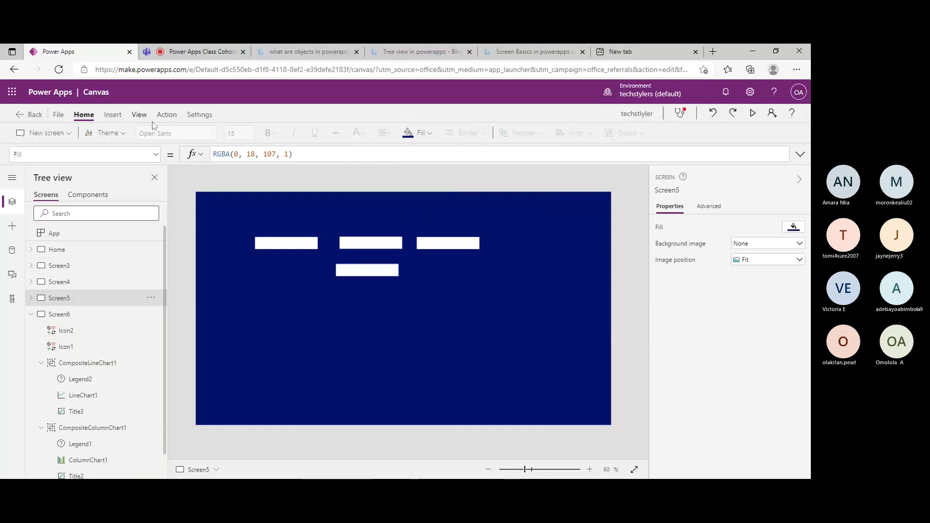
- Set Screen5's background fill to the standard white colour
left_click(419, 133)
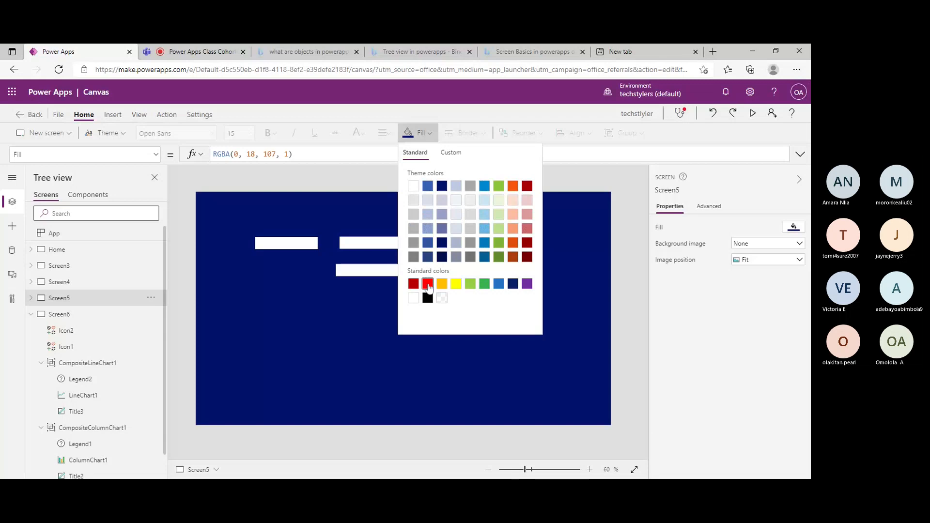
left_click(413, 298)
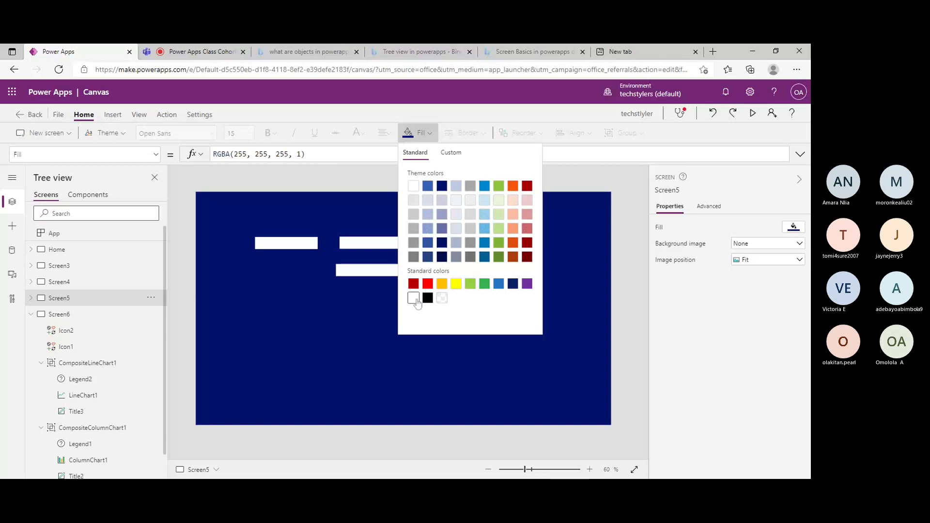
- Show Screen6 and look through its property formulas, including ContentLanguage
left_click(59, 314)
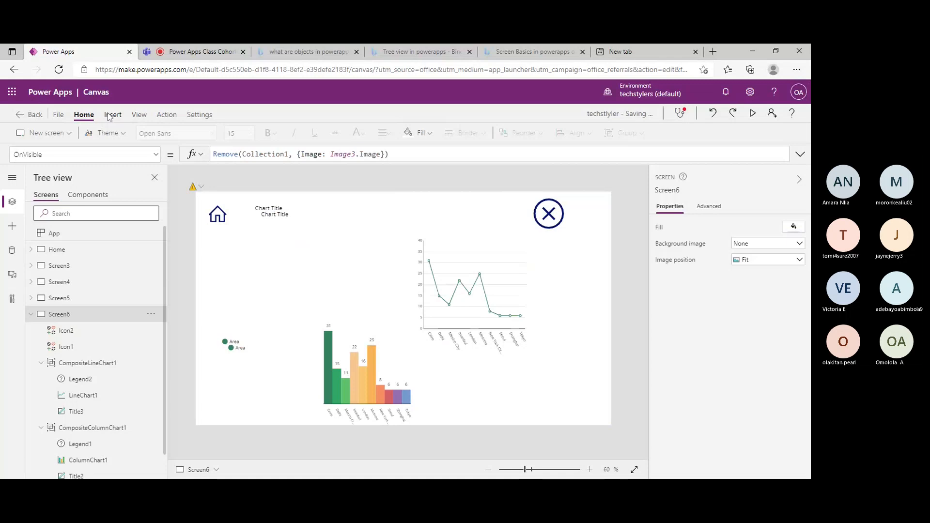
left_click(139, 114)
left_click(84, 115)
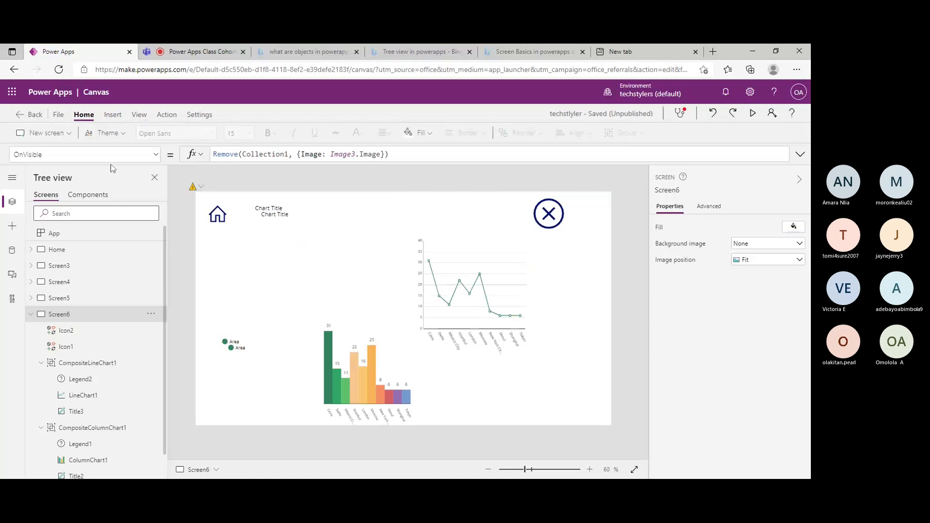
left_click(87, 154)
left_click(89, 191)
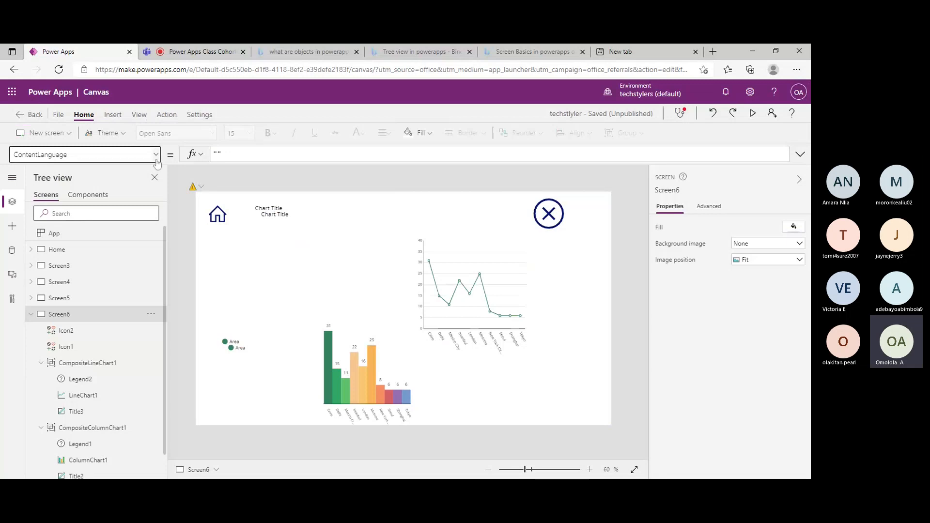
left_click(57, 155)
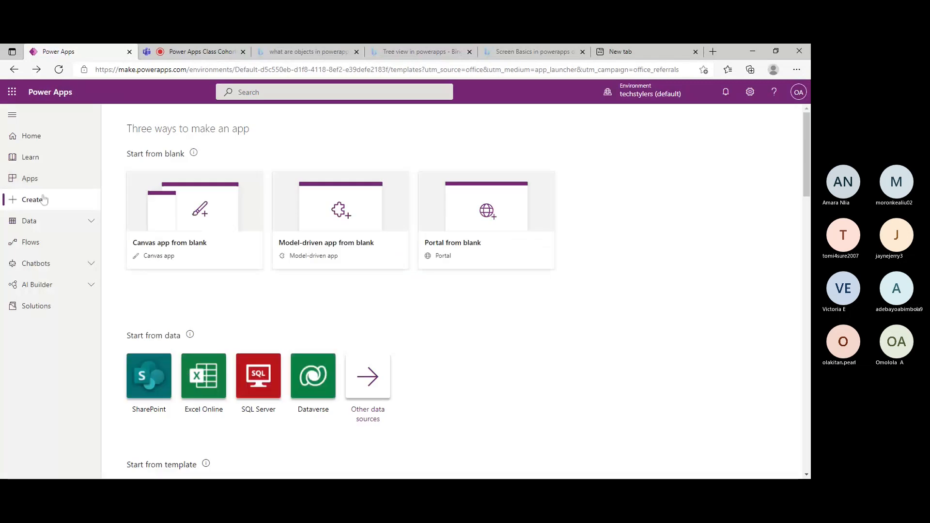
- Play the techstlyler app from the apps list, choosing the signed-in account when asked
left_click(31, 179)
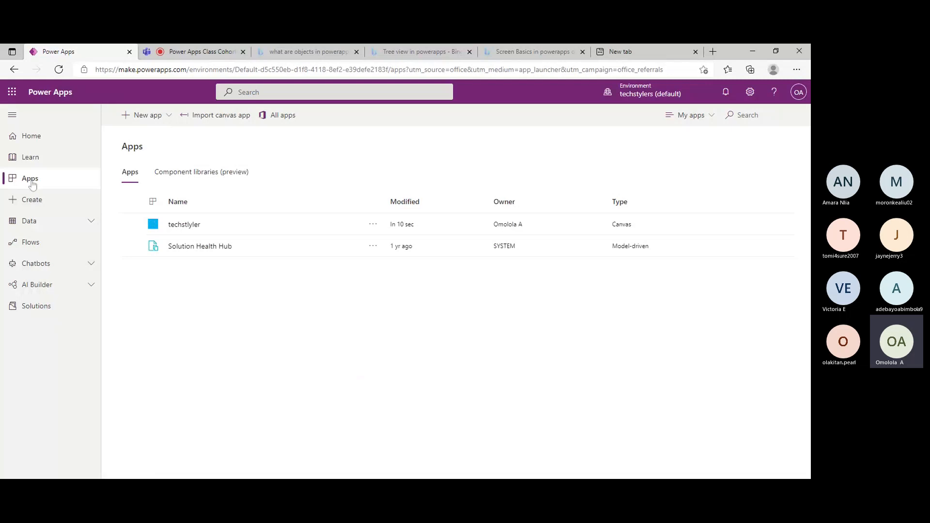
left_click(184, 224)
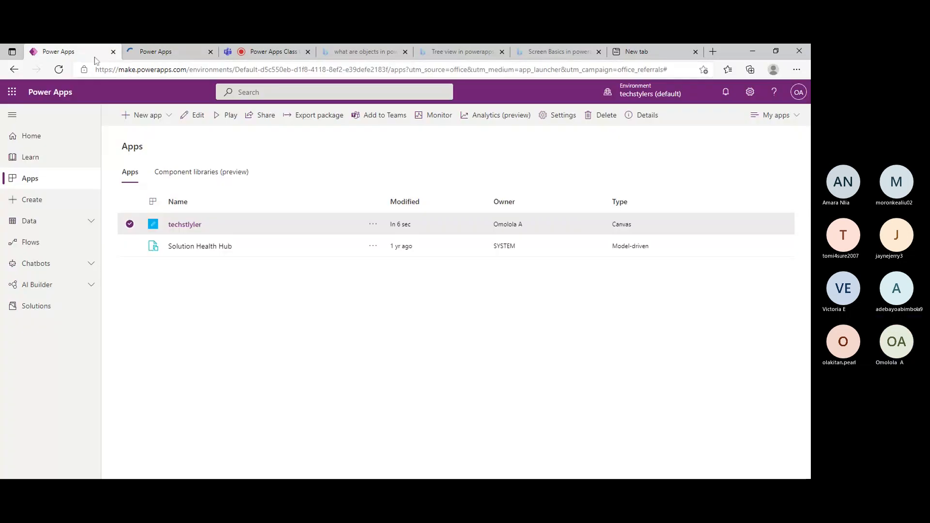
left_click(96, 54)
left_click(146, 49)
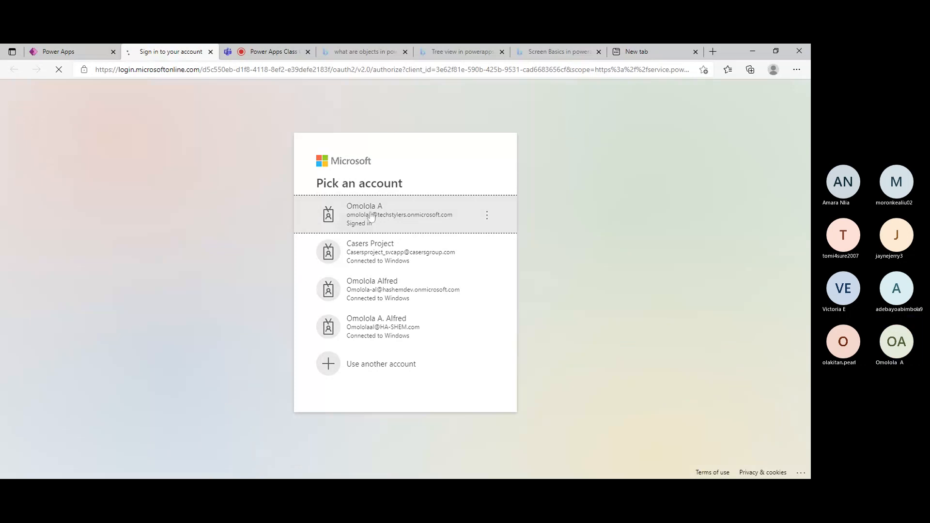
left_click(372, 217)
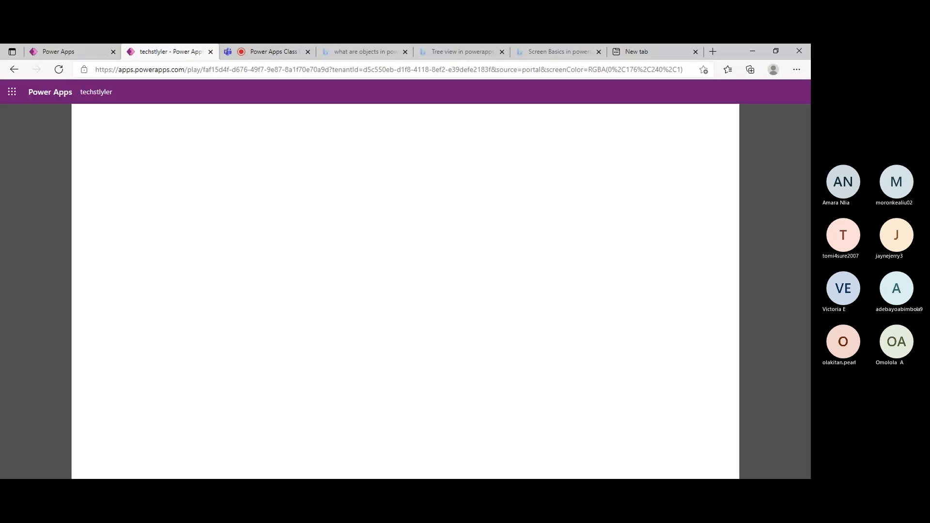
- Return to the apps list and open techstlyler for editing, accepting Nigeria as the region and picking it from the available apps
left_click(47, 52)
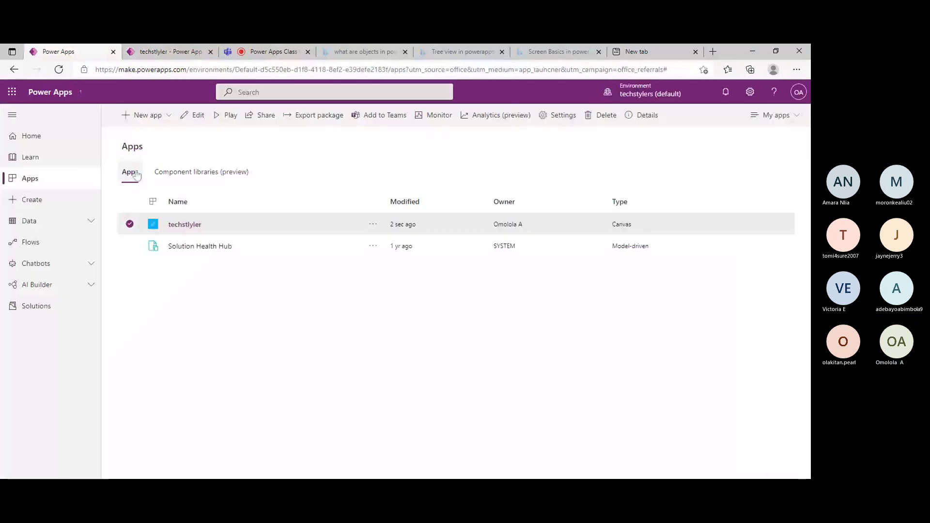
left_click(187, 117)
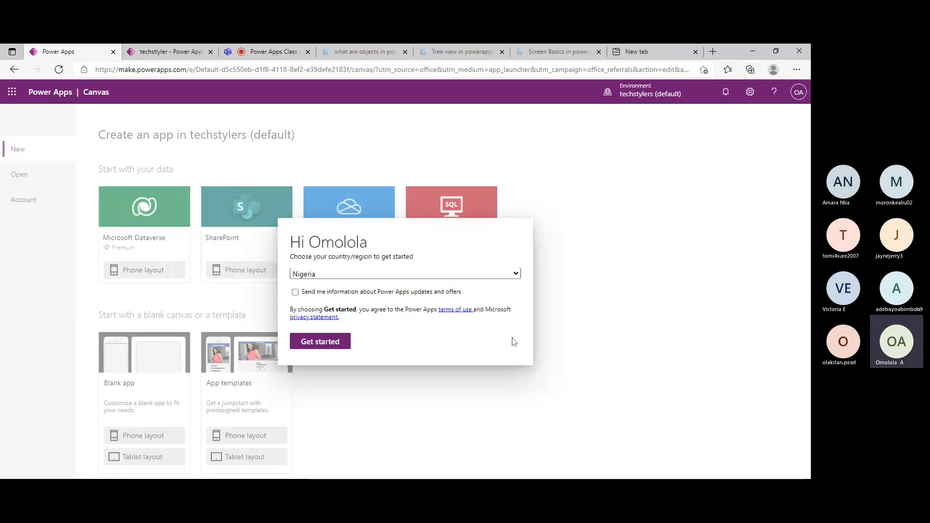
left_click(305, 345)
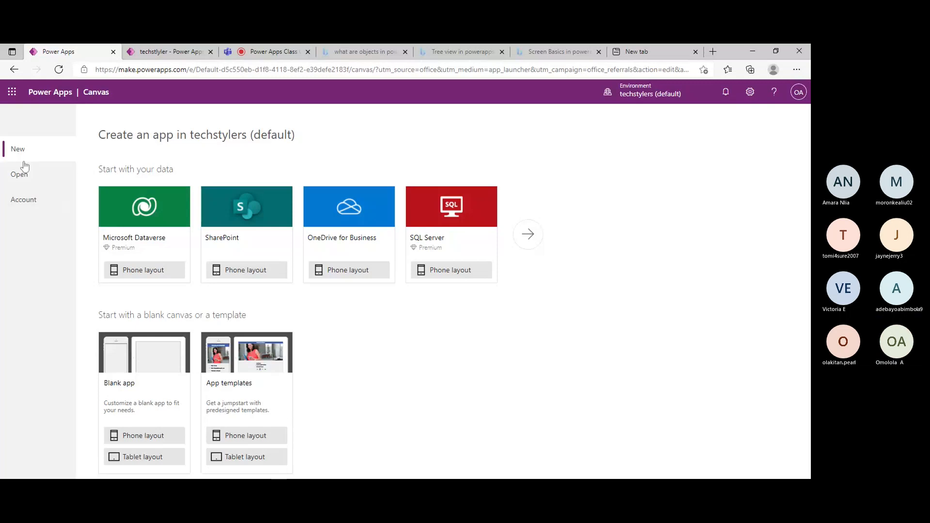
left_click(49, 178)
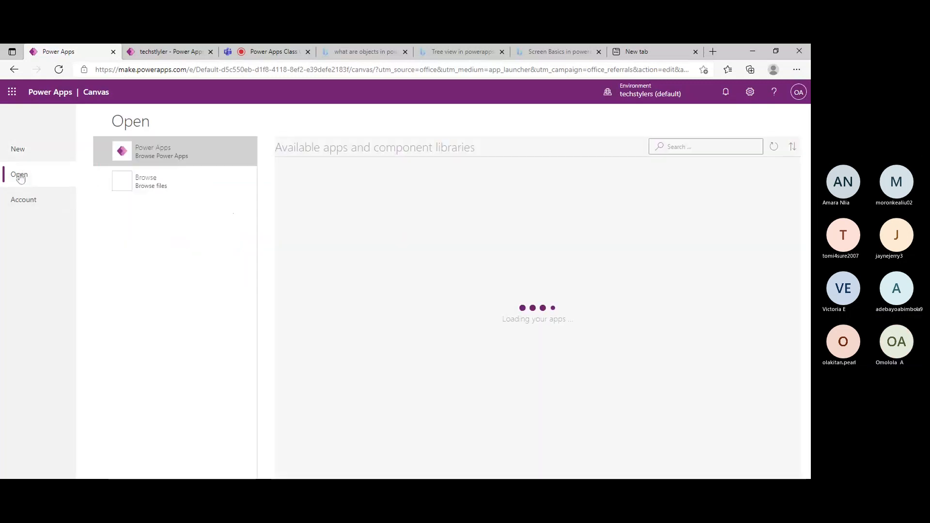
left_click(306, 178)
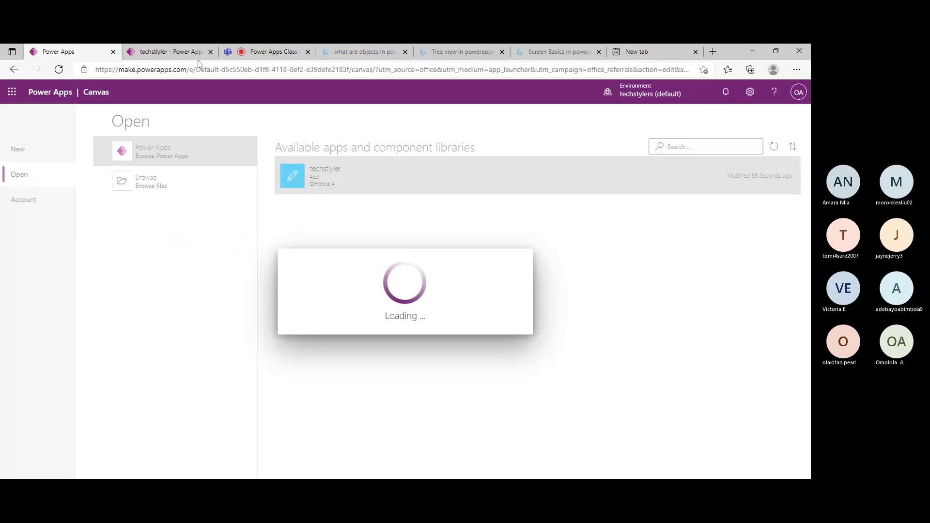
- Close the tab that plays the app and return to the editor's Home screen
left_click(184, 54)
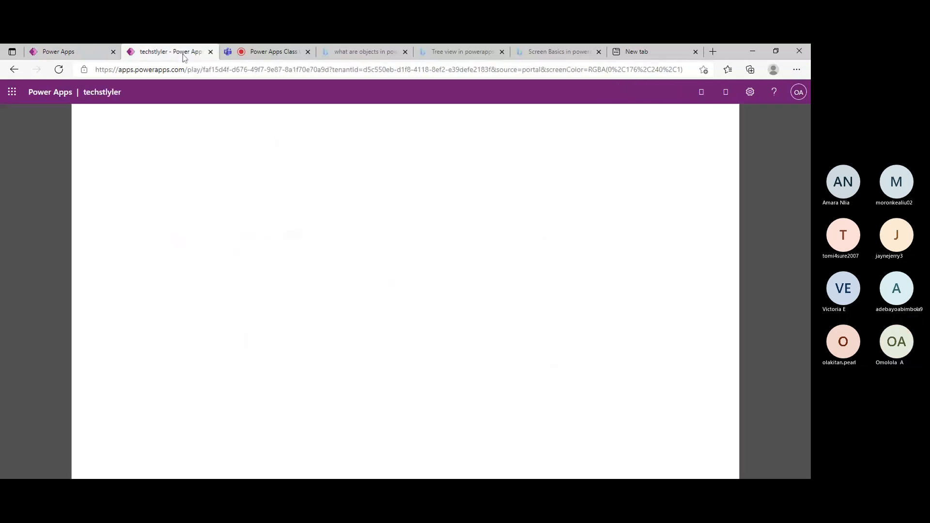
middle_click(183, 54)
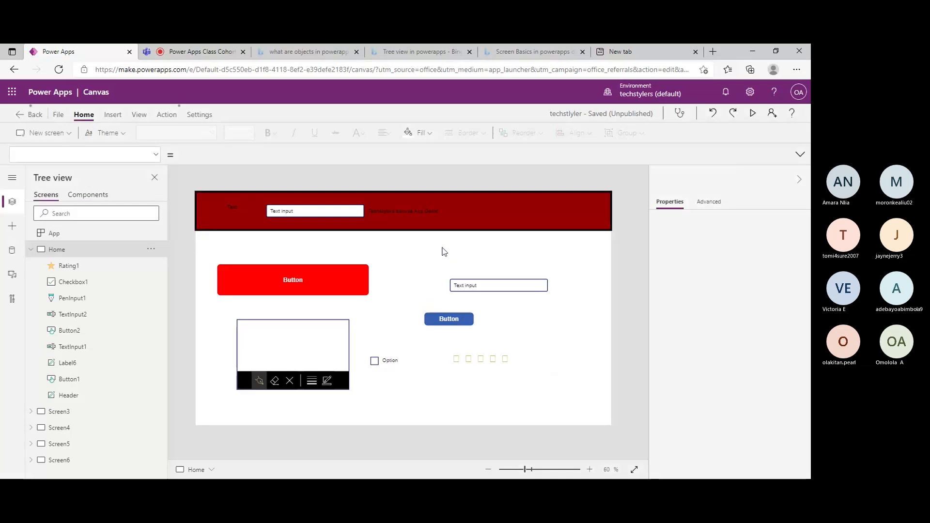
left_click(490, 342)
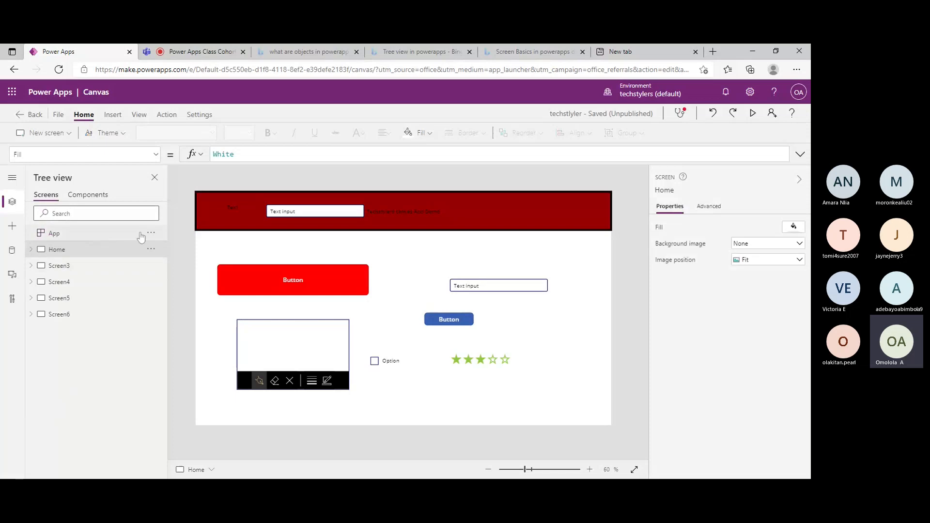
- Enter a Set() function in the App object's OnStart formula and erase it again
left_click(50, 235)
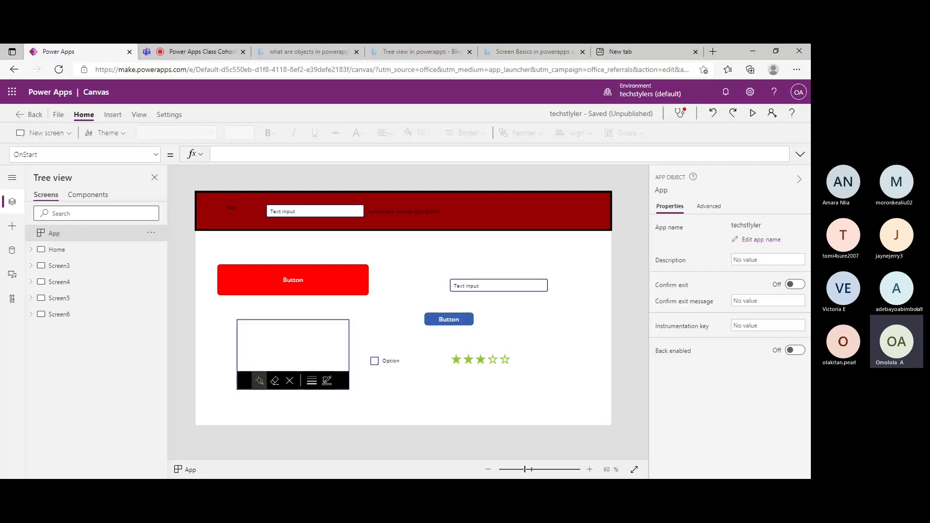
type("Set()")
key("Left")
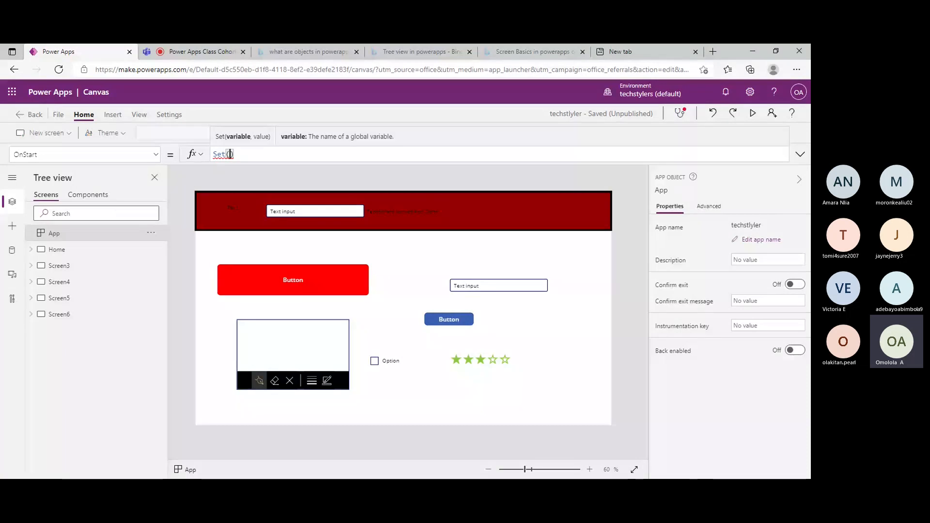
key("BackSpace")
key("BackSpace")
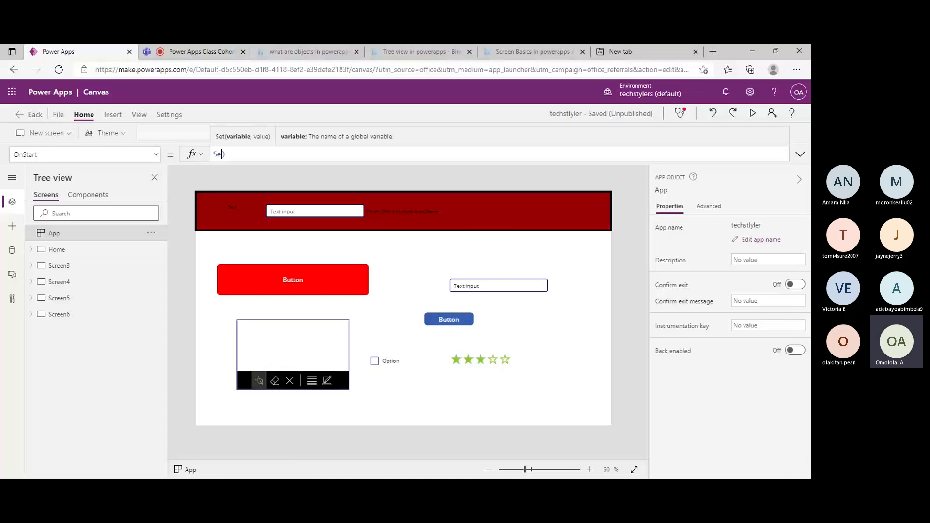
key("BackSpace")
key("Delete")
key("BackSpace")
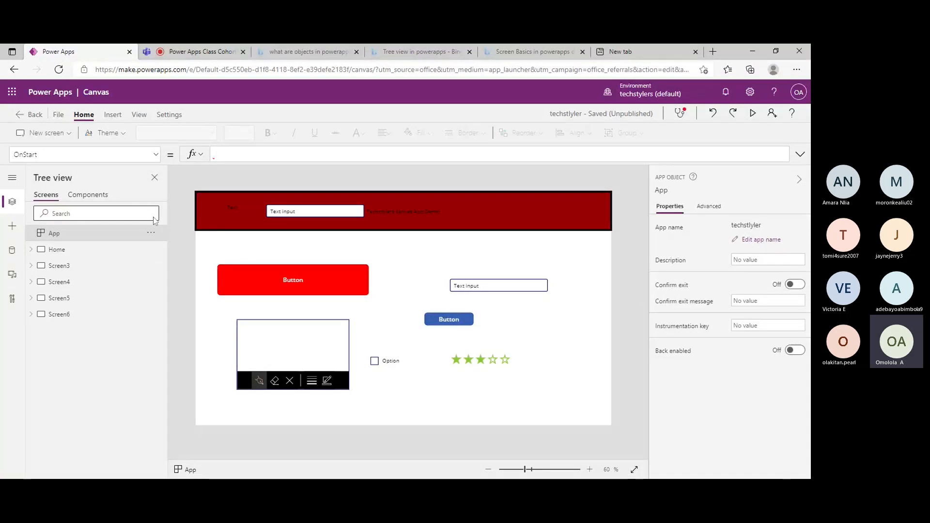
- Look at the App object's Run OnStart option, and expand the empty OnStart formula bar and shrink it to one line
left_click(151, 234)
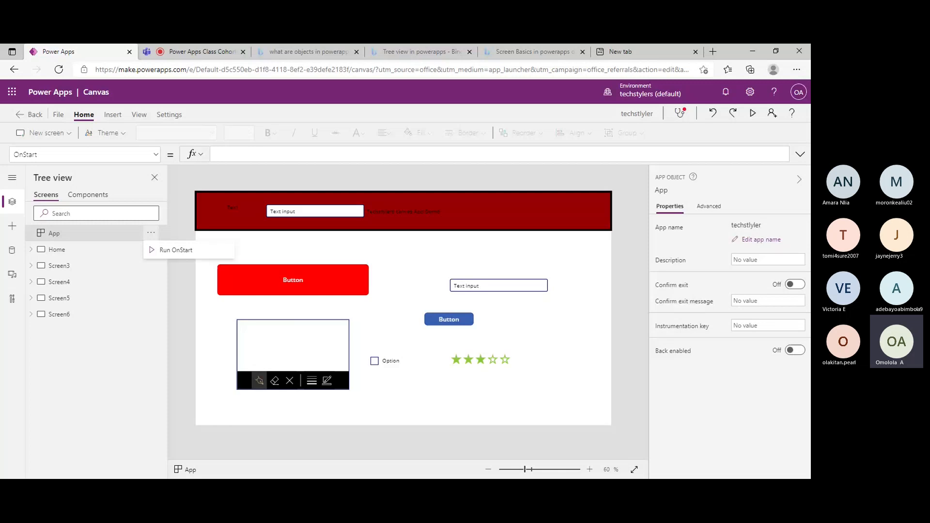
left_click(218, 154)
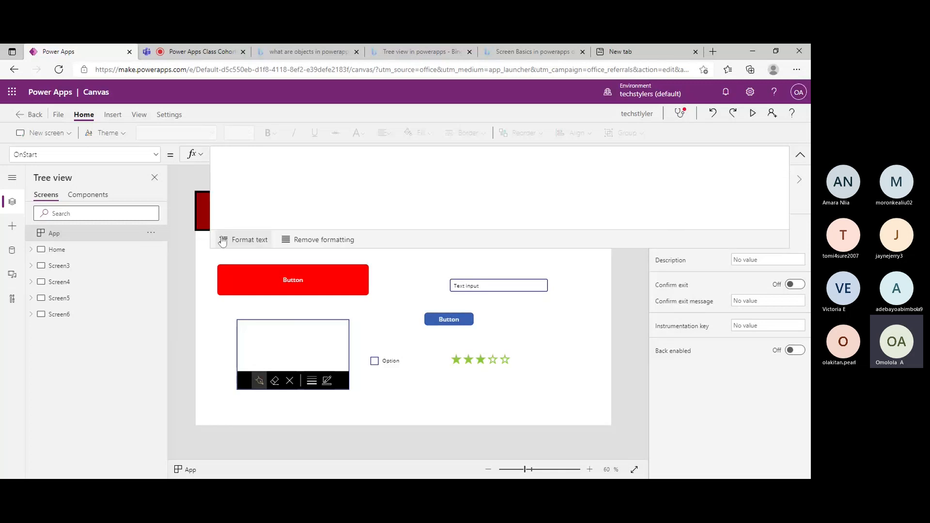
left_click_drag(222, 242, 244, 294)
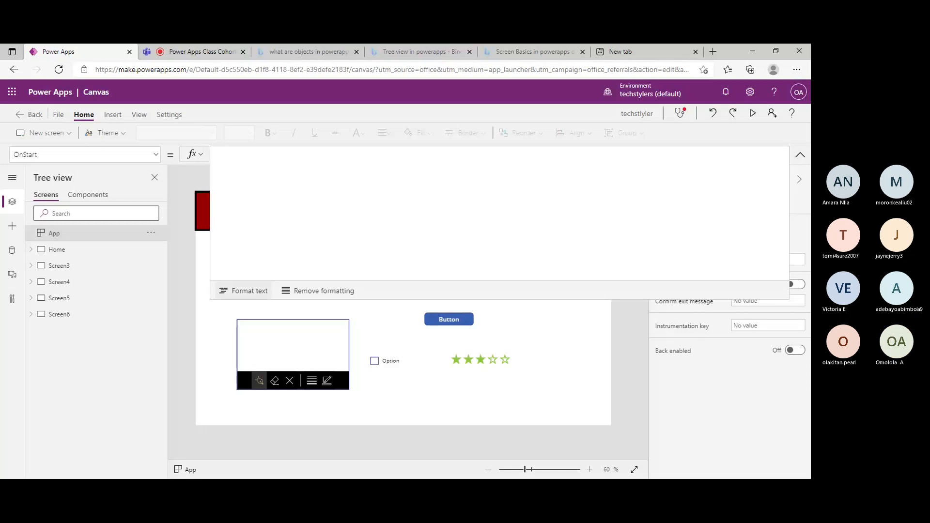
left_click_drag(284, 280, 274, 173)
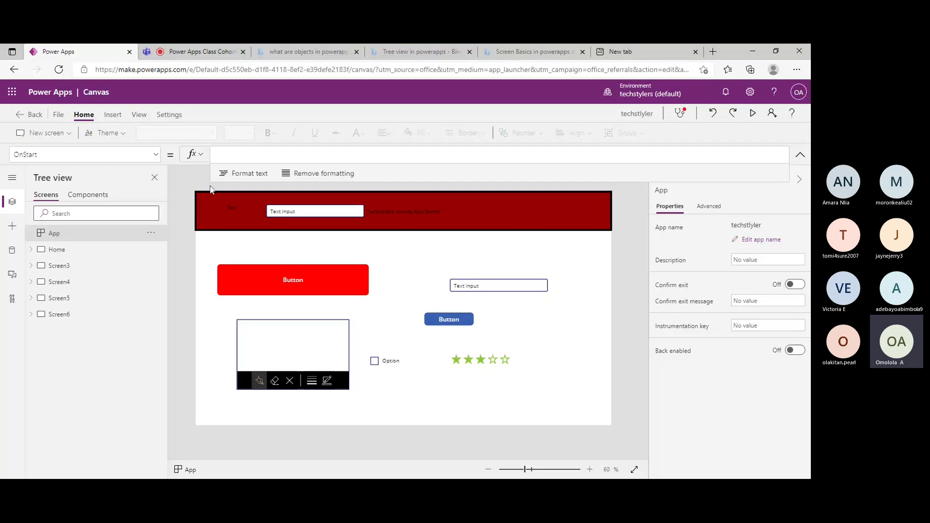
- Switch to the Microsoft Teams meeting and view its participants list and one participant's options
left_click(186, 53)
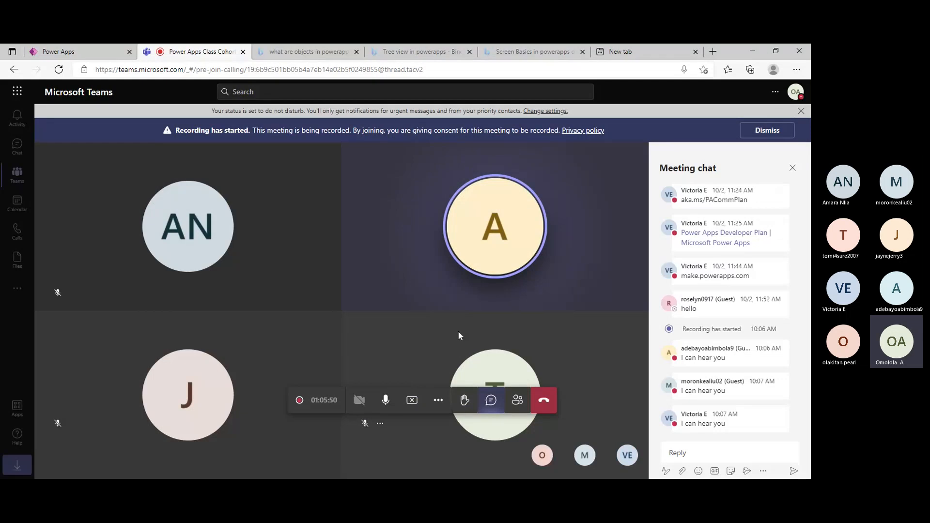
left_click(521, 407)
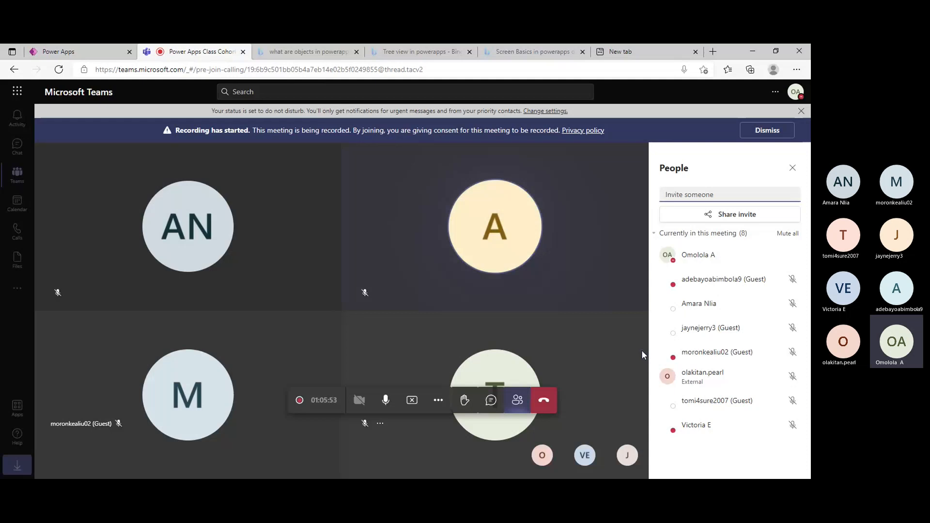
left_click(792, 427)
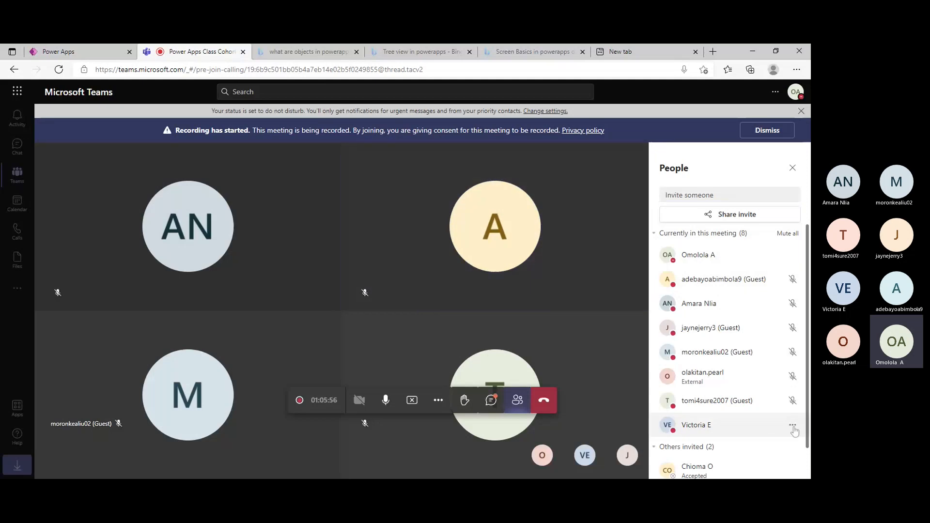
left_click(793, 428)
left_click(609, 375)
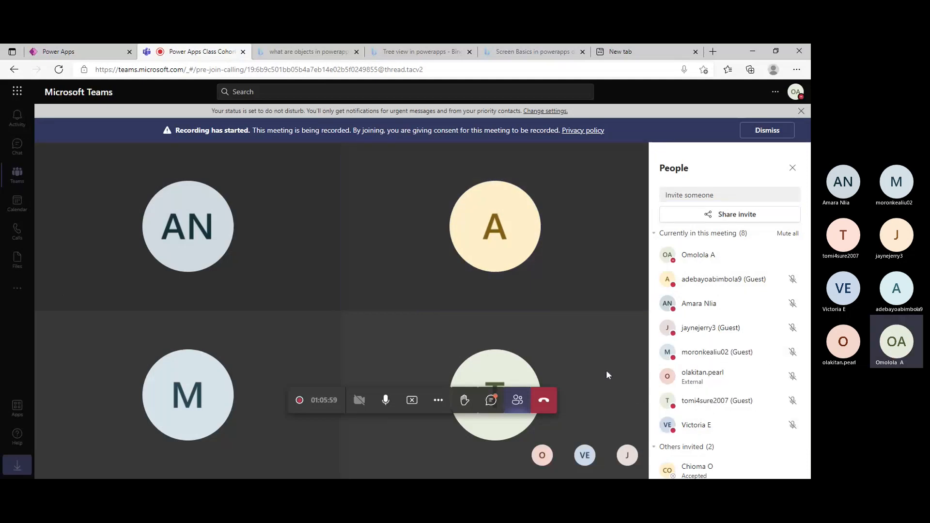